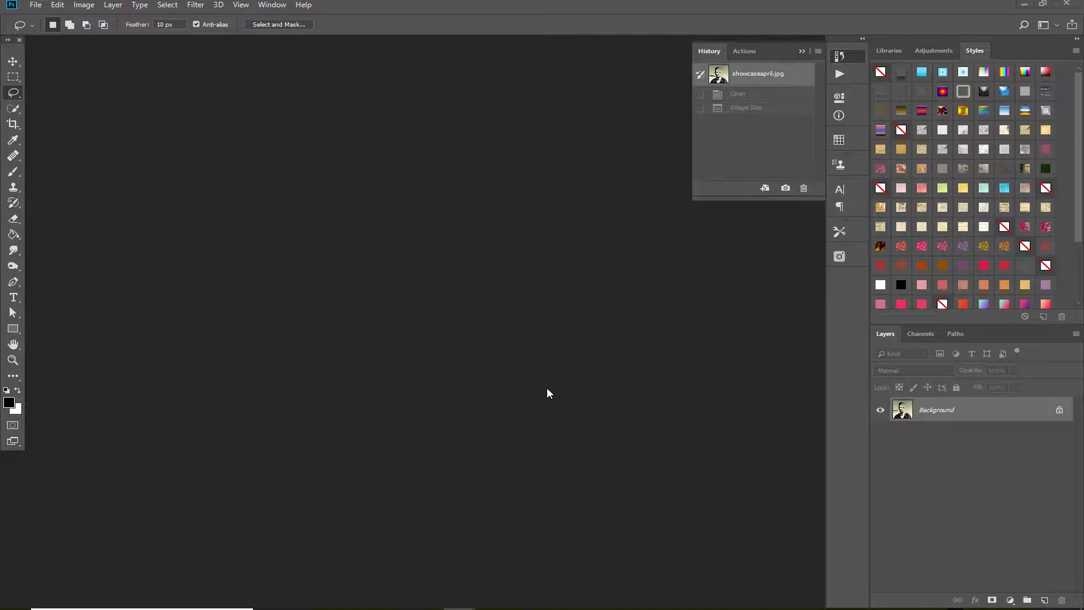
Create a new transparent RGB document of 851 x 315 pixels at 72 ppi and move its window into the middle of the workspace
{"action": "left_click", "coordinate": [38, 6]}
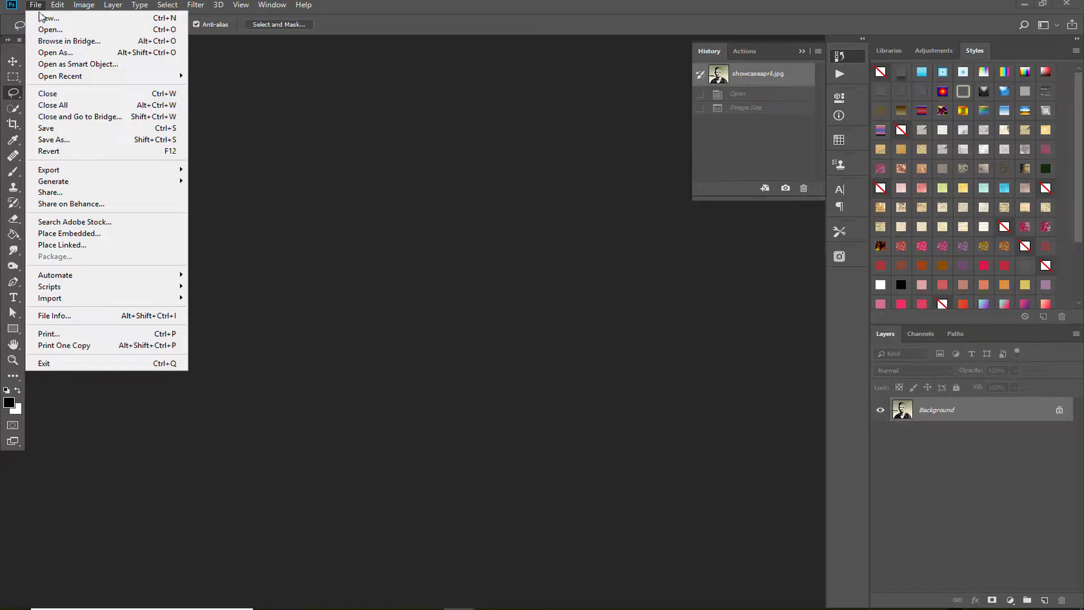
{"action": "left_click", "coordinate": [40, 19]}
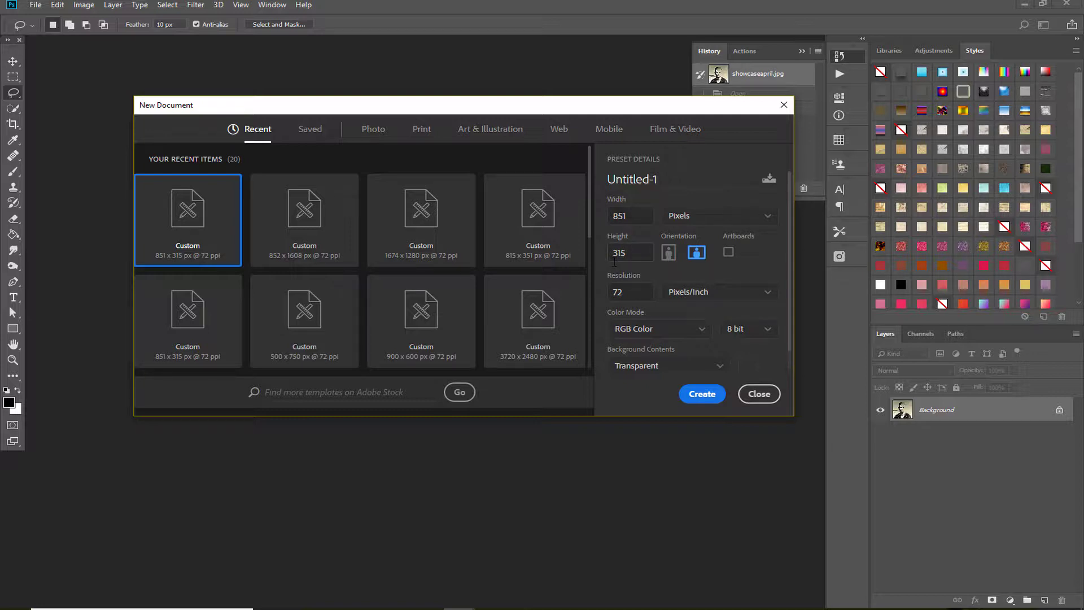
{"action": "left_click", "coordinate": [702, 394]}
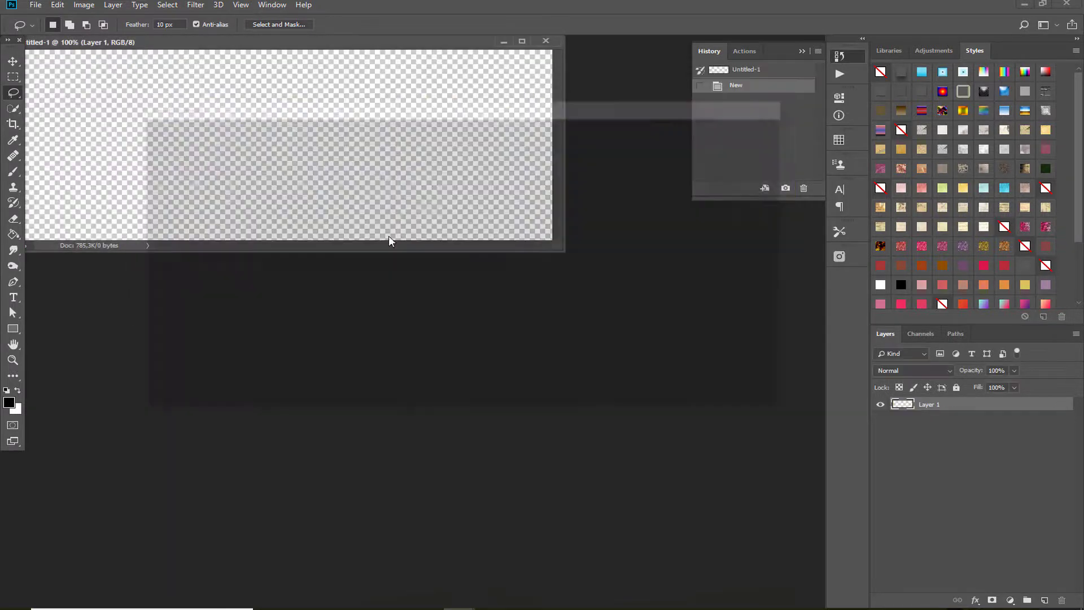
{"action": "left_click_drag", "start_coordinate": [378, 49], "coordinate": [491, 166]}
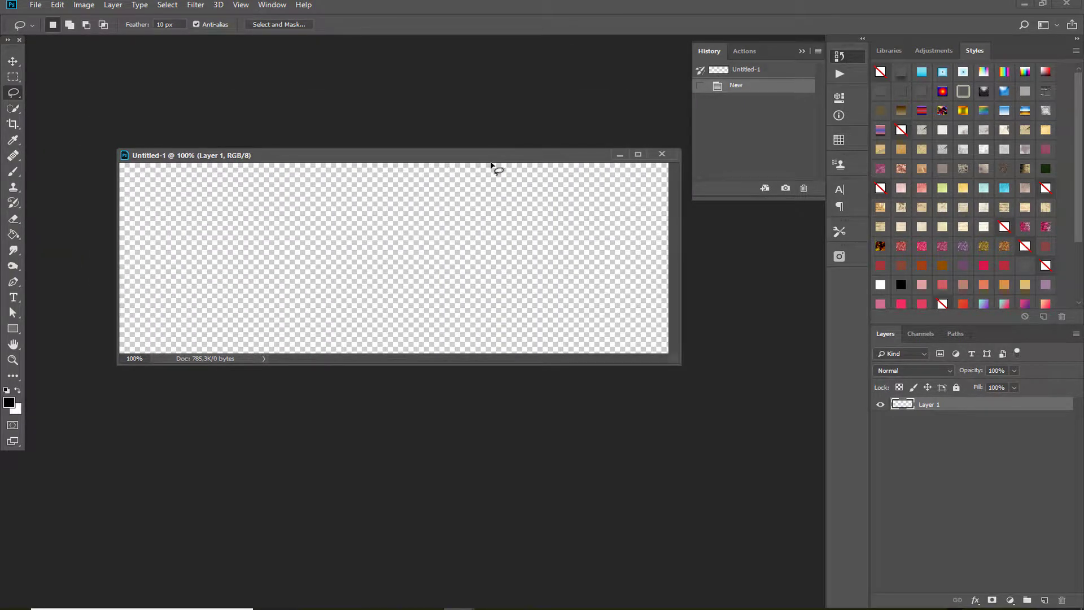
Copy the full-size photo 21691.jpg of the man and child into the blank document with the Move tool and minimise the photo's window
{"action": "left_click", "coordinate": [12, 61]}
{"action": "left_click_drag", "start_coordinate": [339, 157], "coordinate": [338, 157]}
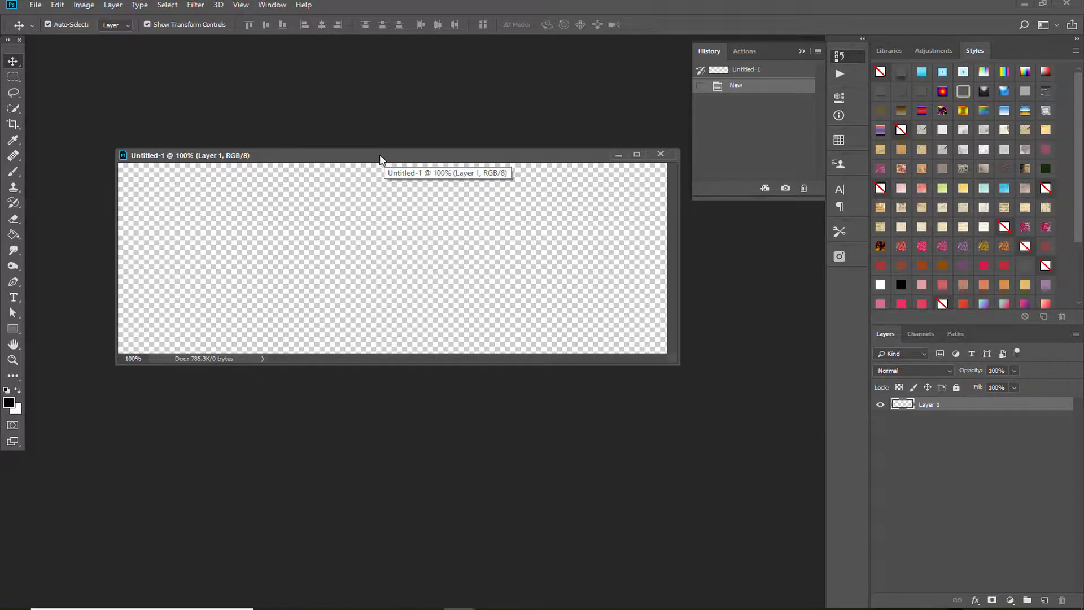
{"action": "left_click", "coordinate": [460, 608]}
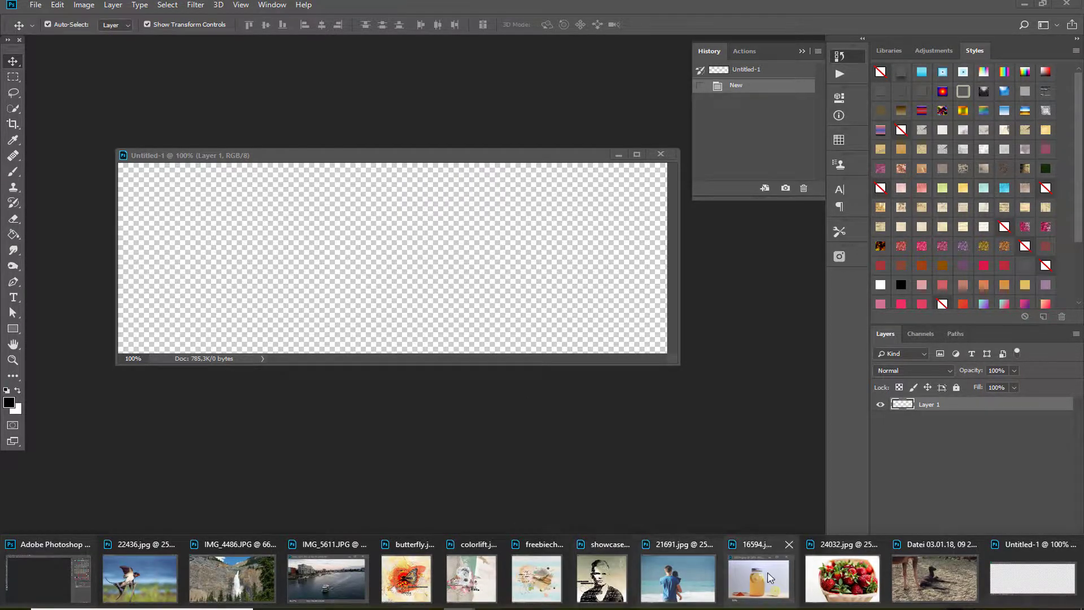
{"action": "mouse_move", "coordinate": [771, 576]}
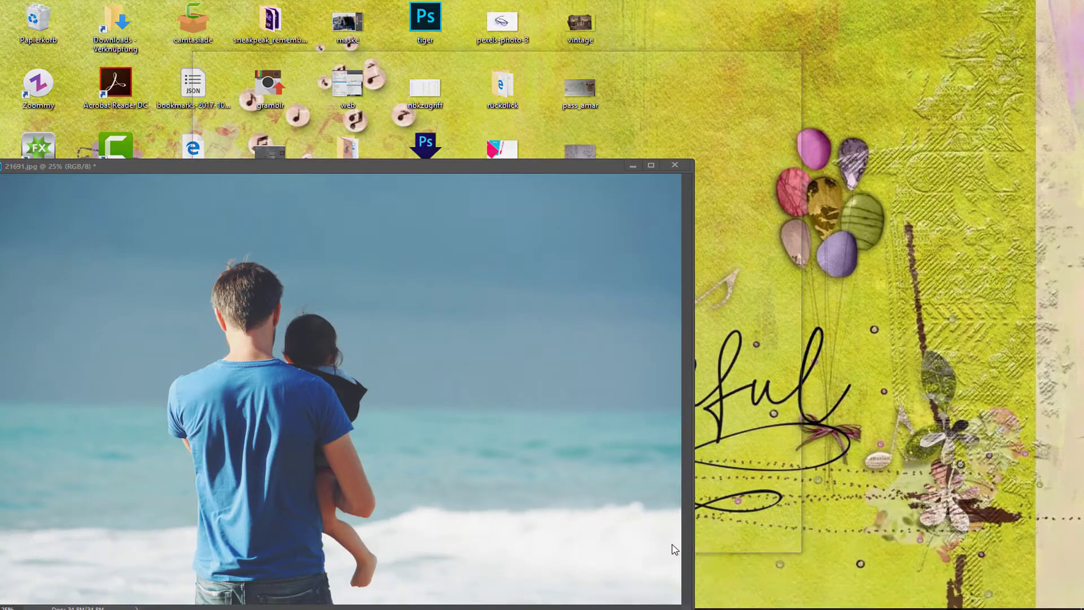
{"action": "left_click", "coordinate": [675, 554]}
{"action": "left_click_drag", "start_coordinate": [398, 167], "coordinate": [422, 249]}
{"action": "left_click_drag", "start_coordinate": [432, 320], "coordinate": [444, 207]}
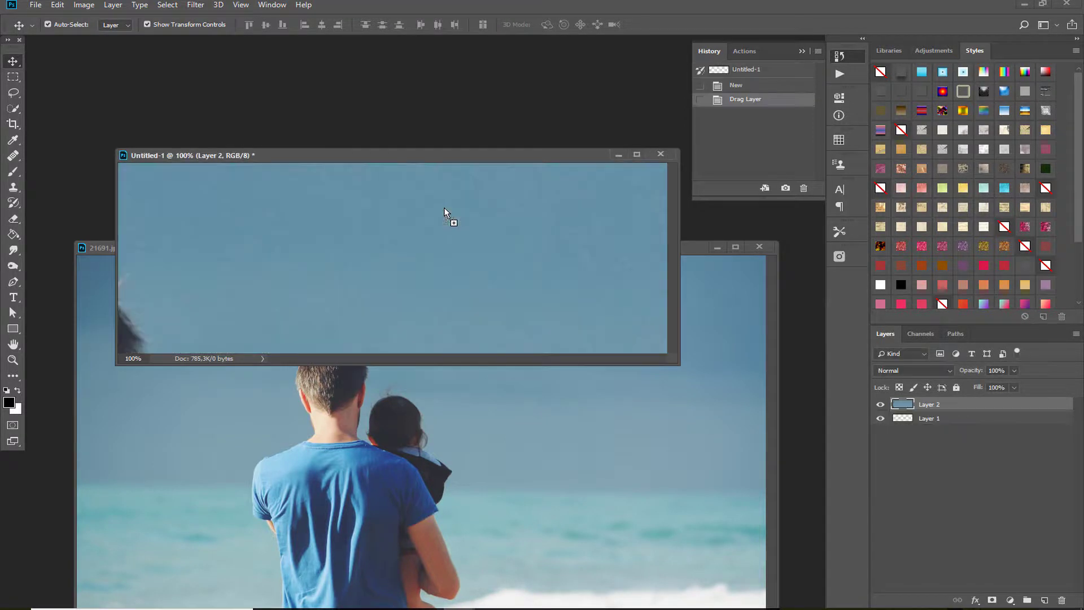
{"action": "left_click", "coordinate": [715, 249]}
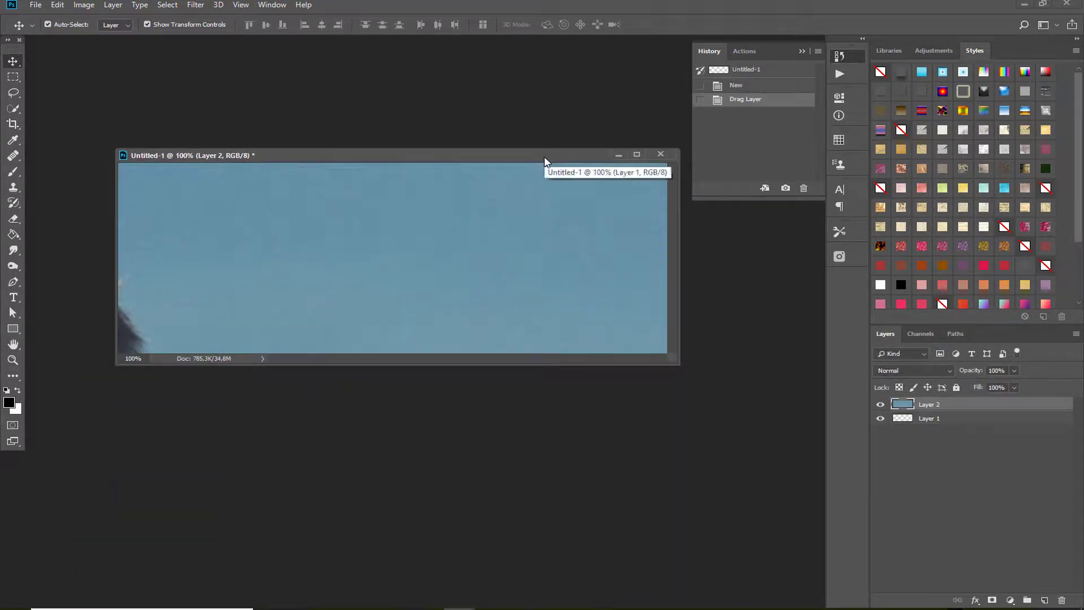
Dock the banner document's window in the workspace and shift the oversized photo layer so the man's head lies on the canvas
{"action": "key", "text": "ctrl+minus"}
{"action": "key", "text": "ctrl+minus"}
{"action": "key", "text": "ctrl+minus"}
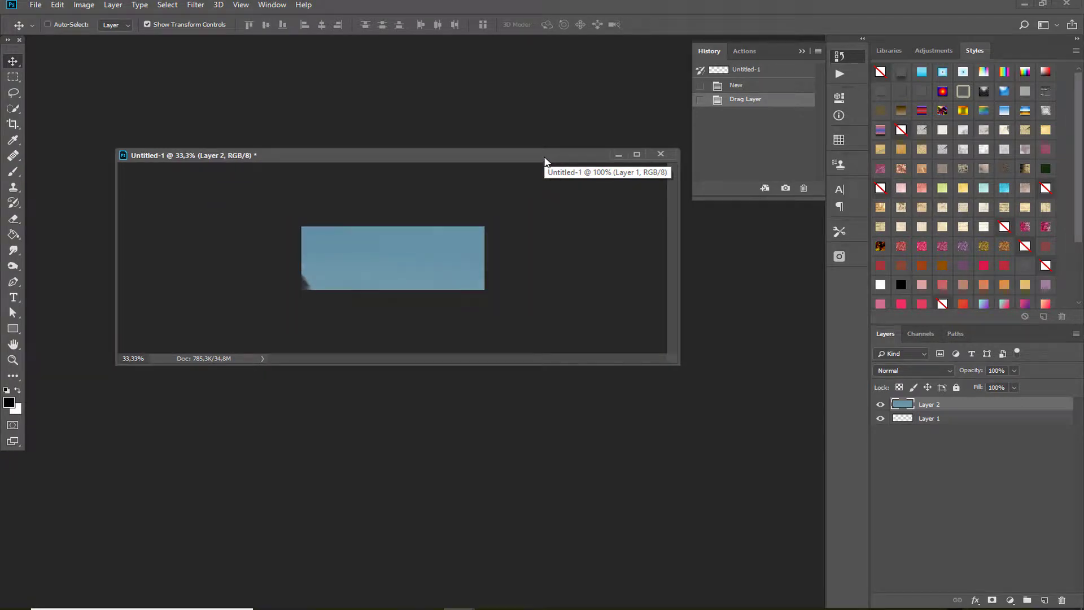
{"action": "left_click_drag", "start_coordinate": [545, 161], "coordinate": [530, 43]}
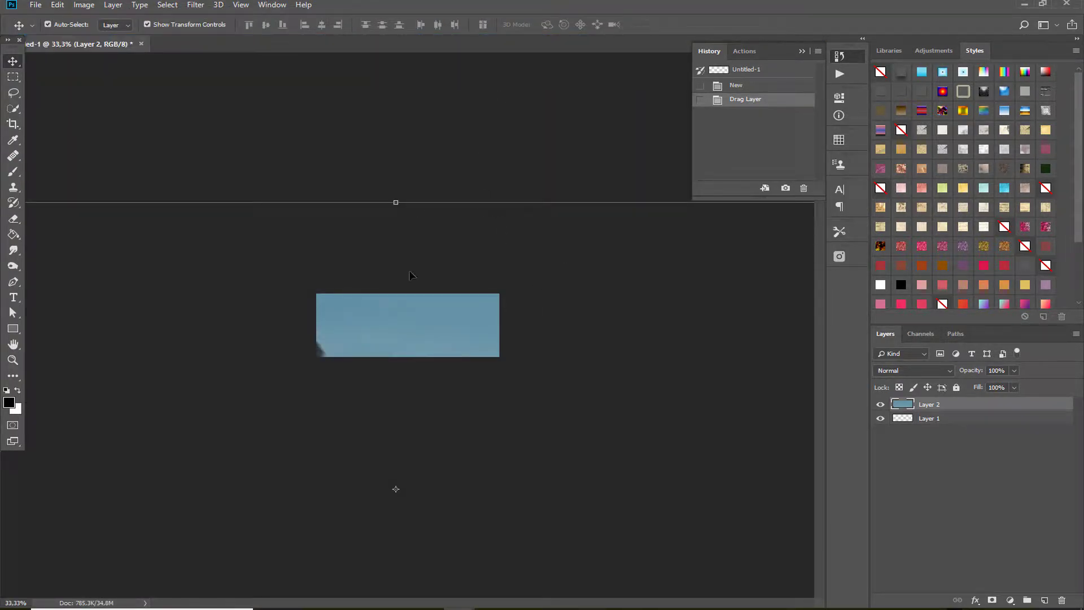
{"action": "left_click_drag", "start_coordinate": [414, 322], "coordinate": [477, 288]}
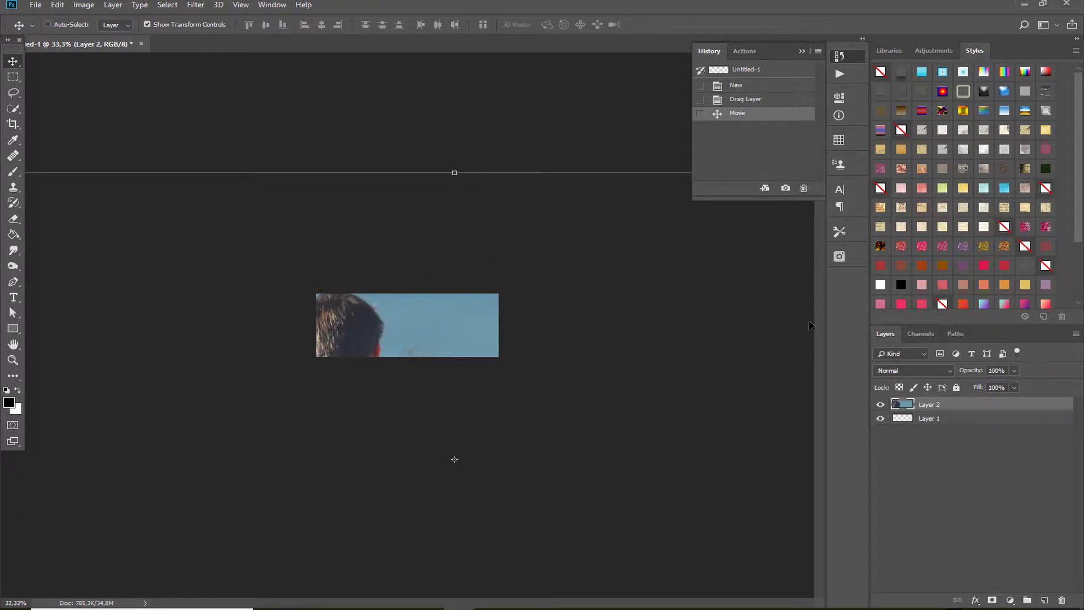
Scale the photo layer to 23.13% width and 19.28% height and centre it over the canvas
{"action": "key", "text": "ctrl+minus"}
{"action": "key", "text": "ctrl+minus"}
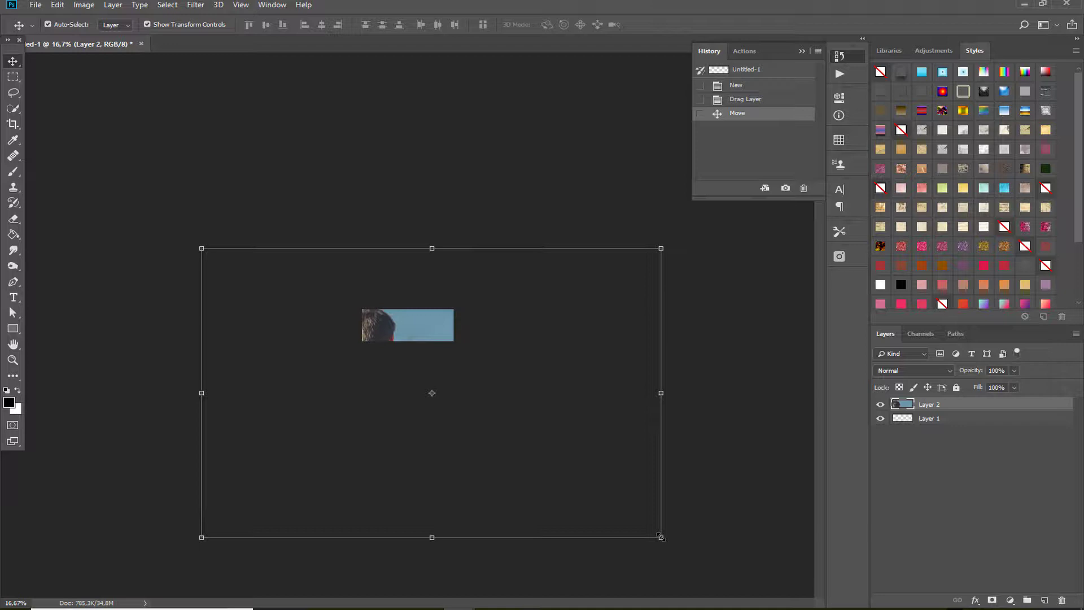
{"action": "left_click_drag", "start_coordinate": [661, 536], "coordinate": [560, 474]}
{"action": "left_click_drag", "start_coordinate": [426, 325], "coordinate": [420, 280]}
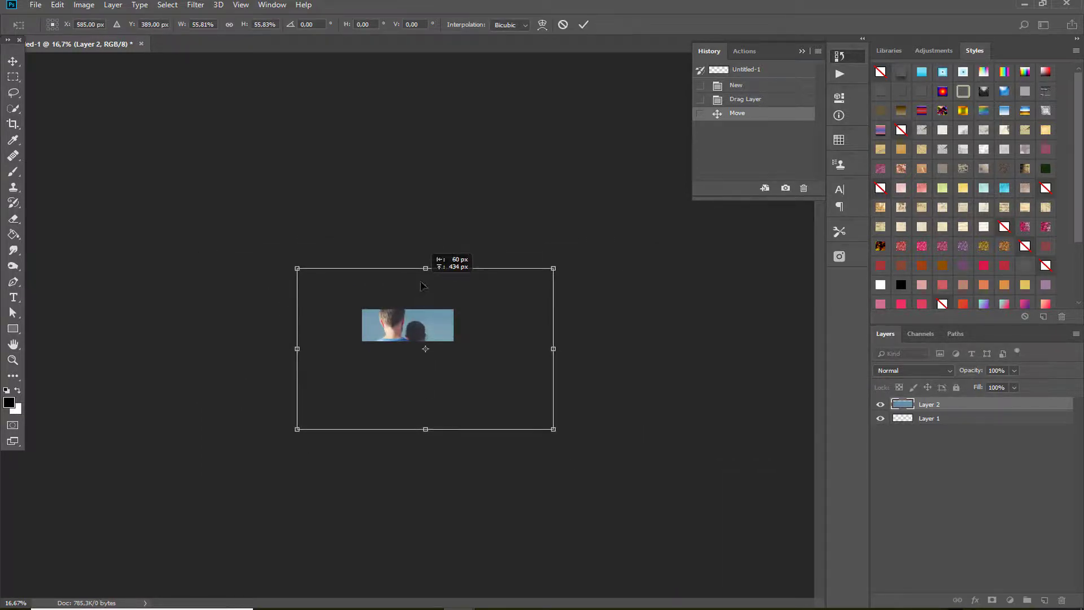
{"action": "left_click_drag", "start_coordinate": [555, 430], "coordinate": [436, 323]}
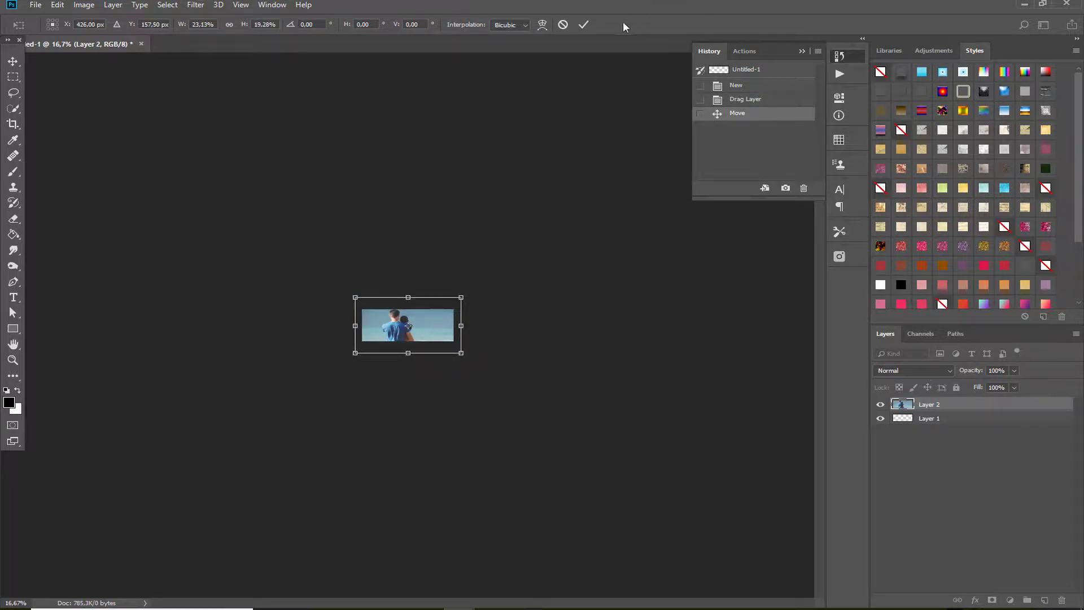
{"action": "left_click", "coordinate": [583, 25]}
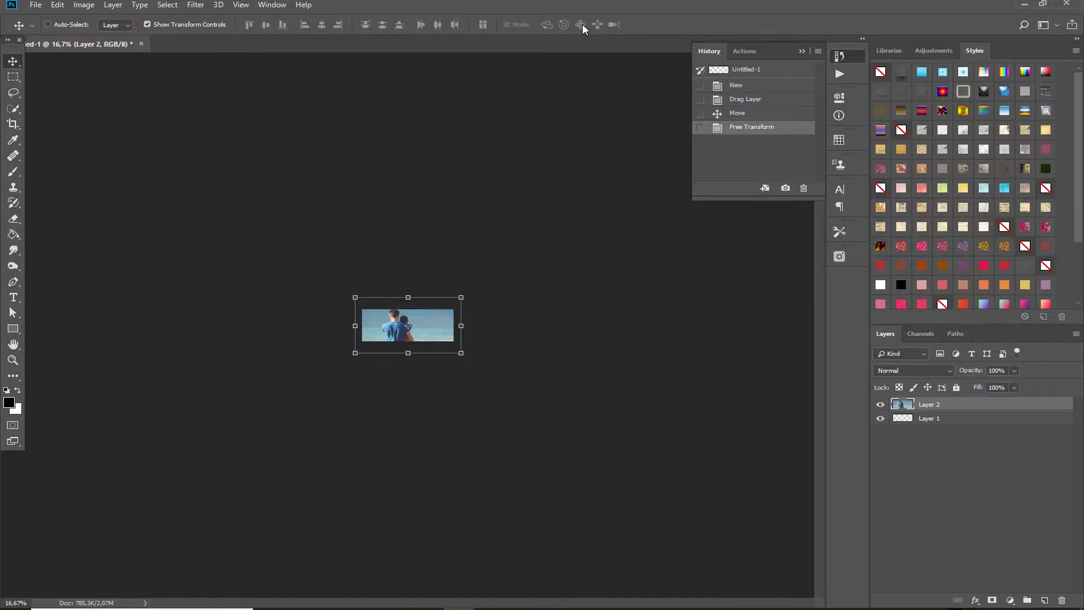
Try different vertical and horizontal positions for the scaled photo on the canvas, and delete its layer
{"action": "key", "text": "ctrl+0"}
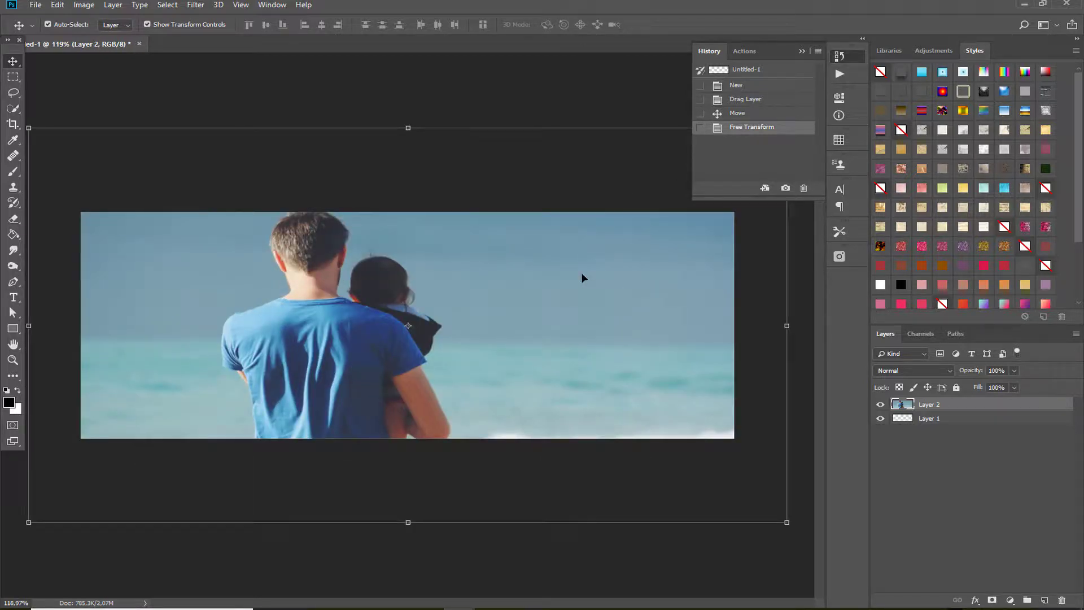
{"action": "left_click_drag", "start_coordinate": [565, 288], "coordinate": [552, 377]}
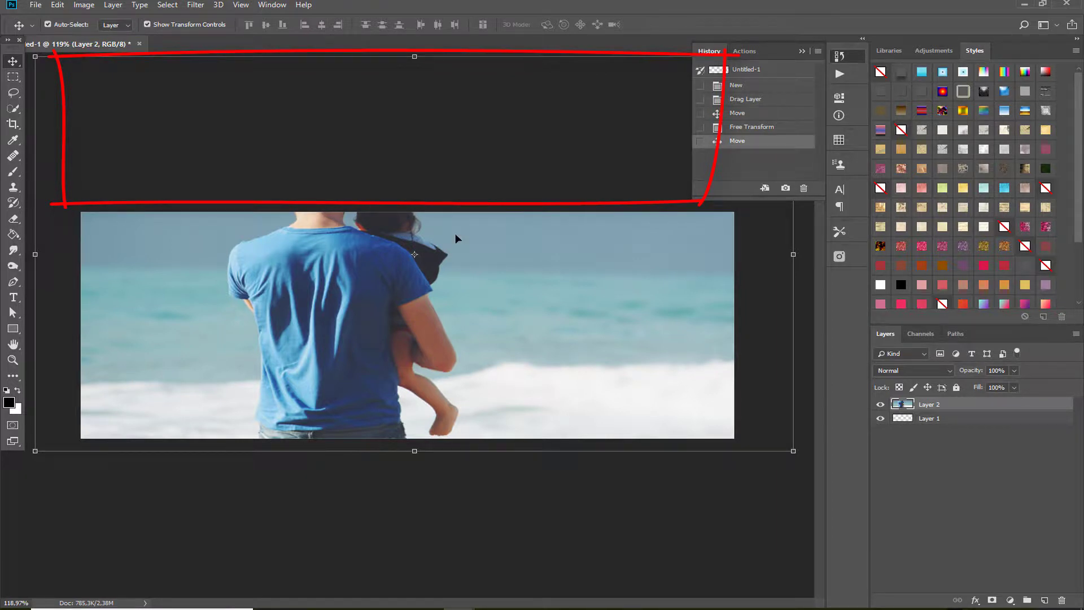
{"action": "left_click_drag", "start_coordinate": [455, 234], "coordinate": [475, 348]}
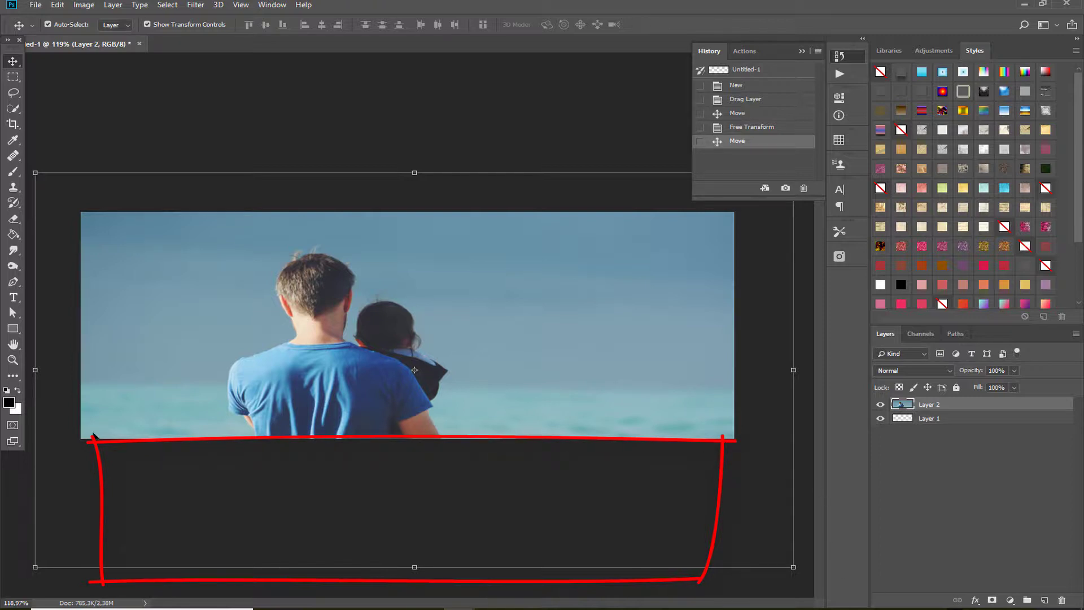
{"action": "mouse_move", "coordinate": [534, 285]}
{"action": "left_mouse_down"}
{"action": "mouse_move", "coordinate": [455, 285]}
{"action": "mouse_move", "coordinate": [490, 286]}
{"action": "left_mouse_up"}
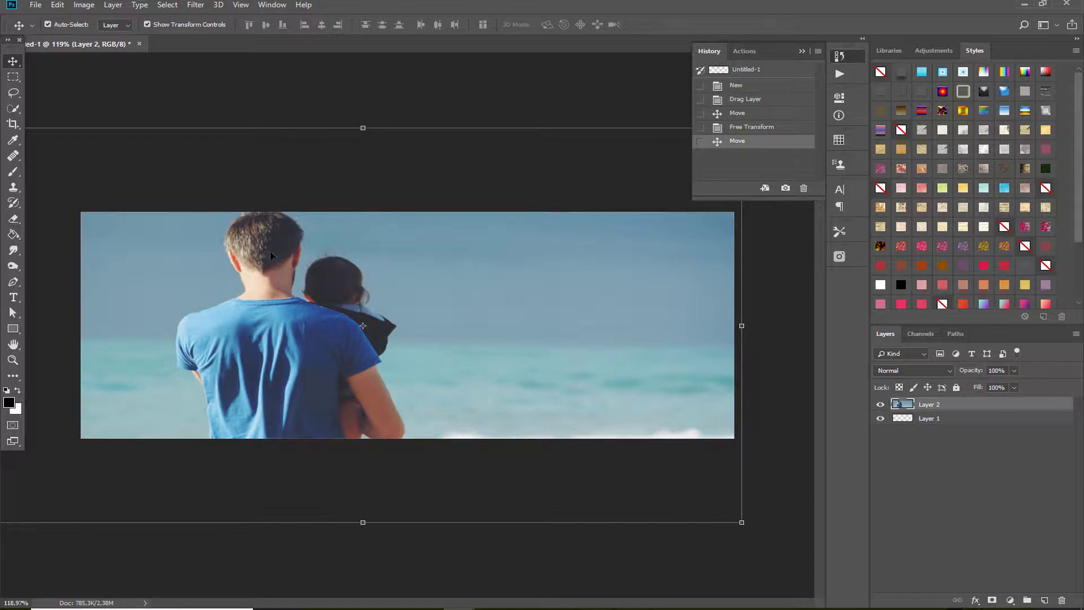
{"action": "left_click_drag", "start_coordinate": [976, 405], "coordinate": [1061, 601]}
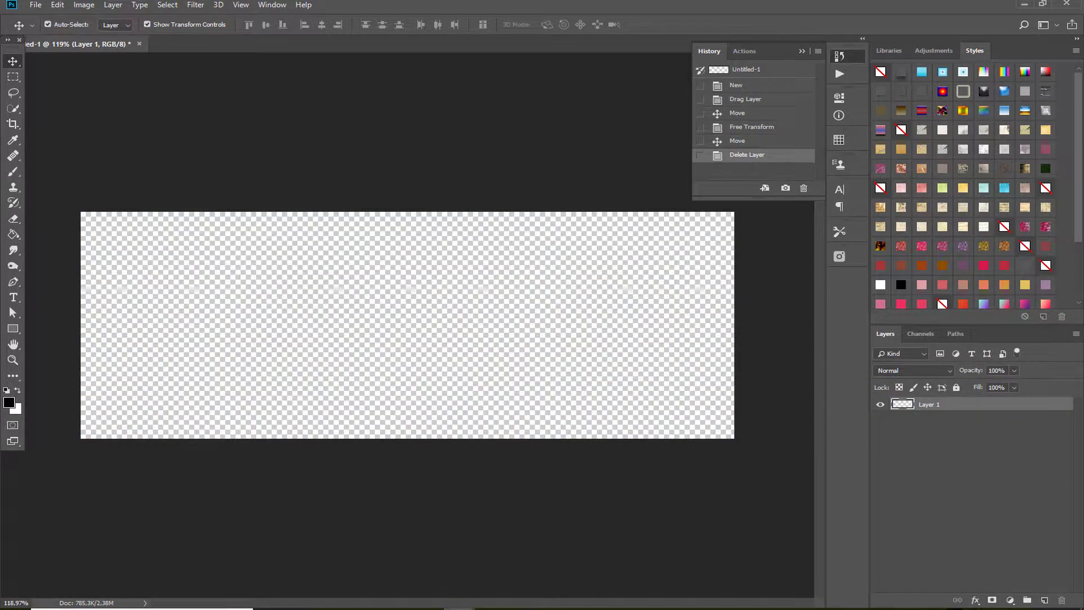
Bring back the 21691.jpg photo window and move it so the whole photo is visible over the blank banner
{"action": "mouse_move", "coordinate": [466, 605]}
{"action": "left_click", "coordinate": [728, 536]}
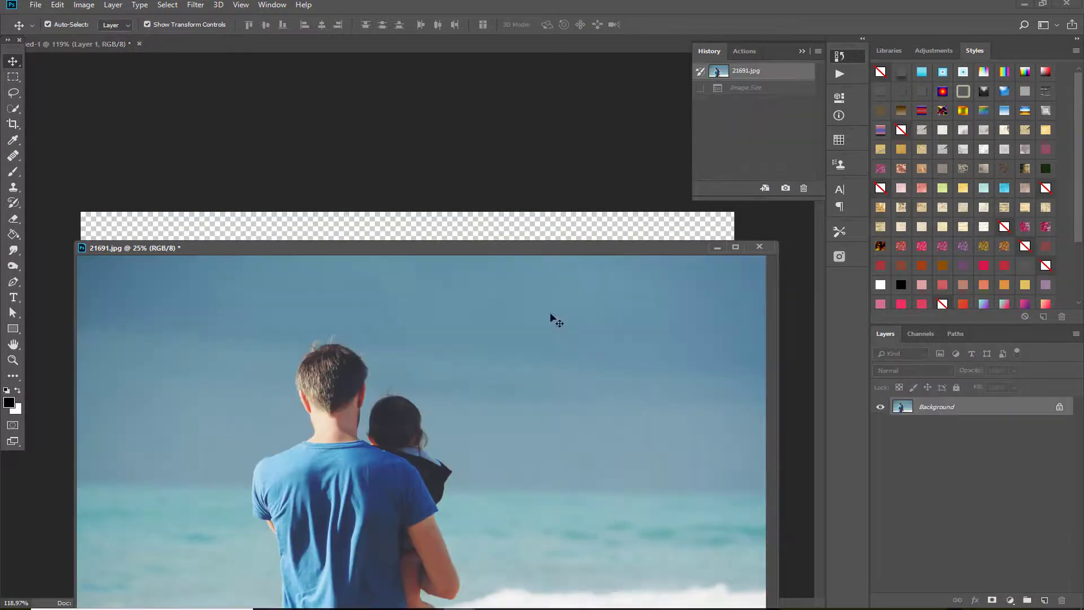
{"action": "left_click_drag", "start_coordinate": [513, 249], "coordinate": [638, 94]}
{"action": "left_click_drag", "start_coordinate": [378, 94], "coordinate": [396, 95]}
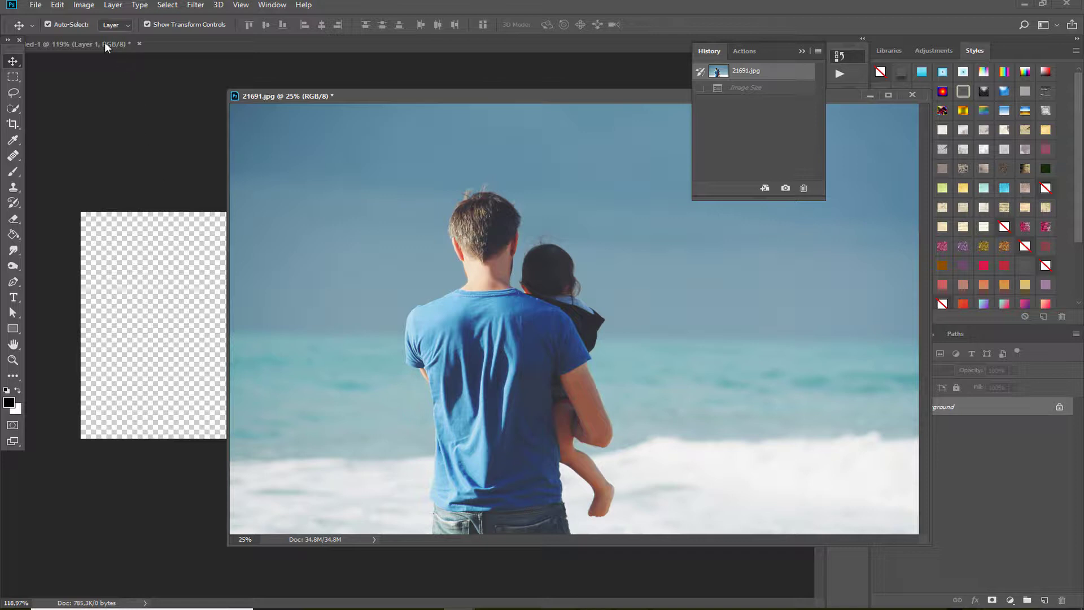
{"action": "left_click", "coordinate": [85, 5]}
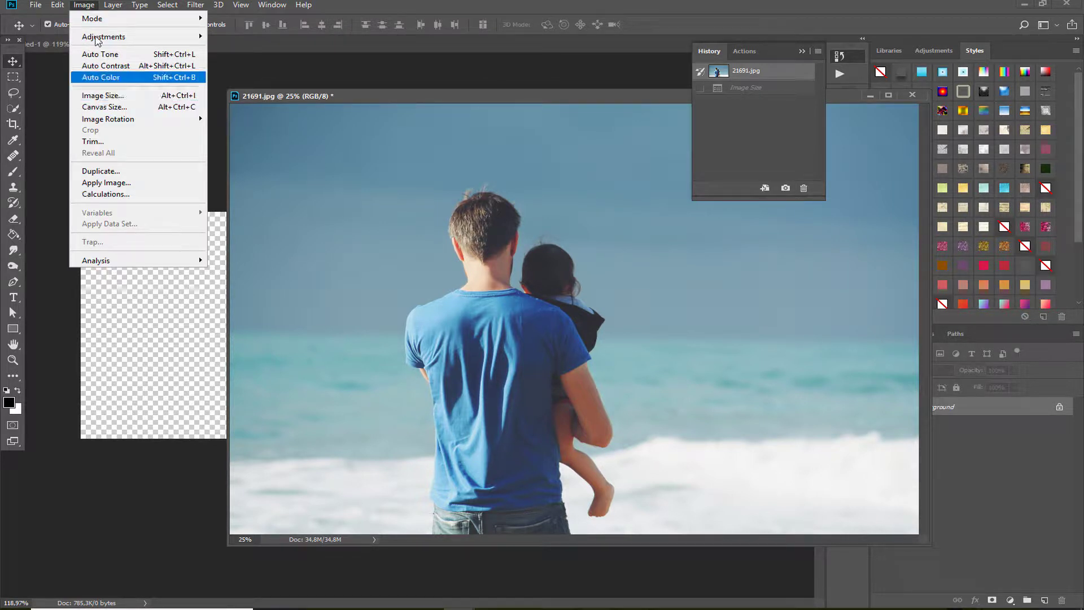
{"action": "left_click", "coordinate": [92, 95]}
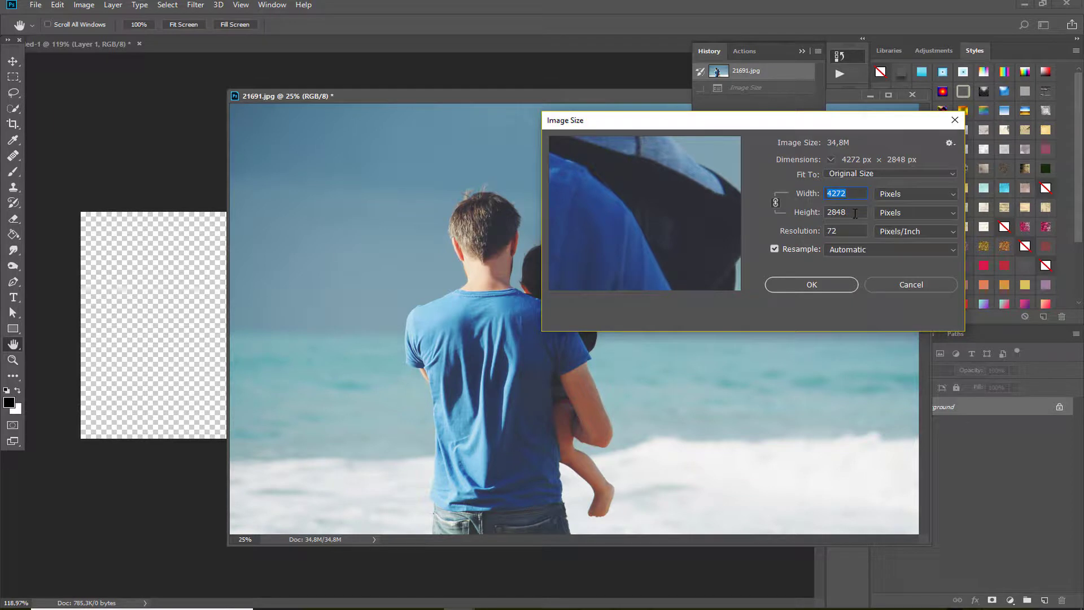
{"action": "left_click", "coordinate": [858, 213]}
{"action": "type", "text": "315"}
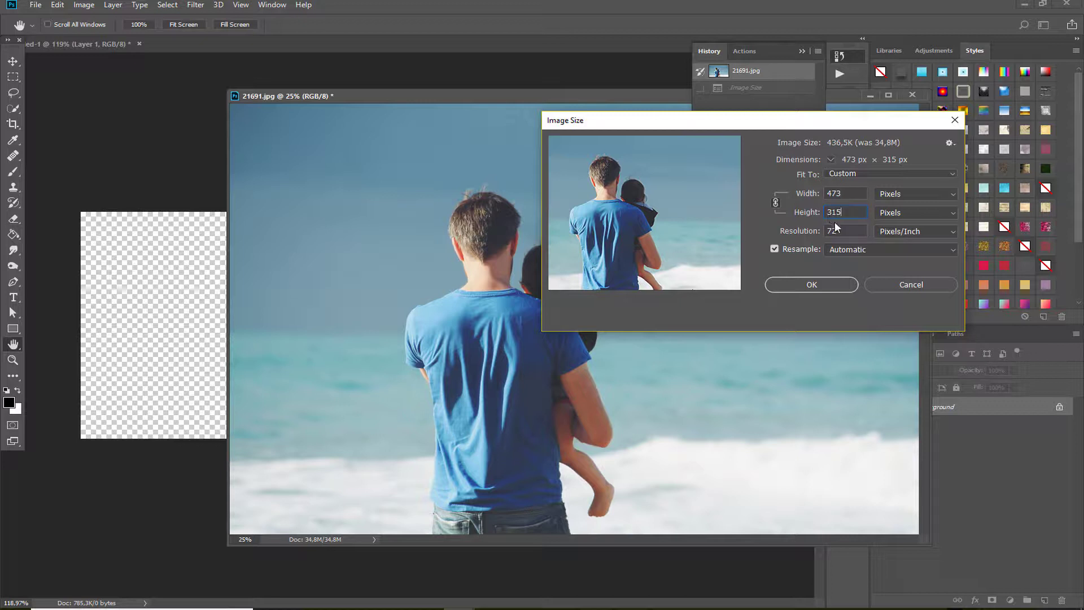
{"action": "left_click", "coordinate": [913, 284]}
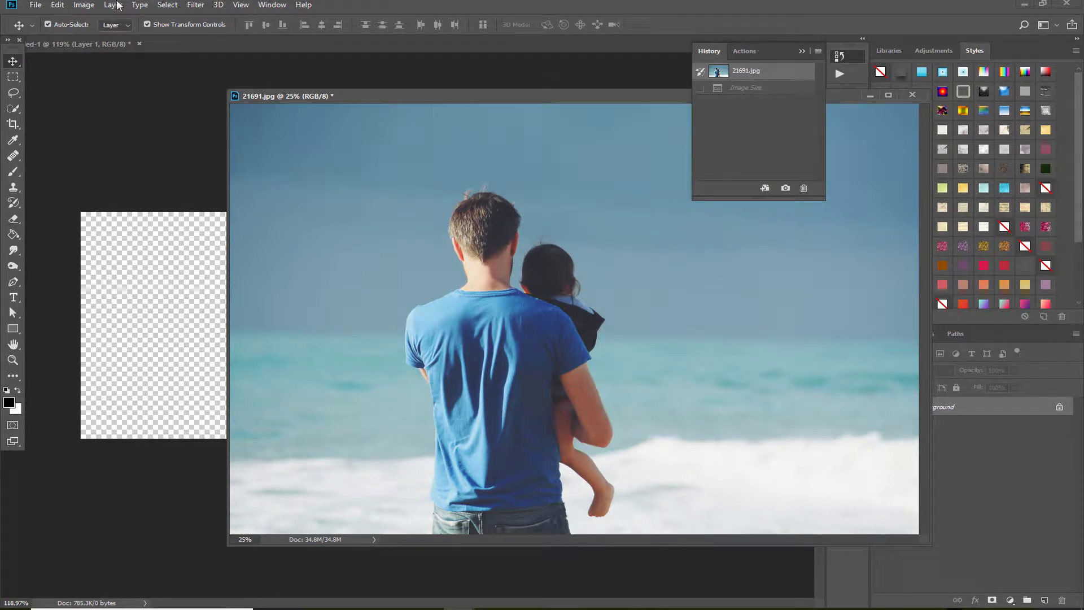
Resize the 21691.jpg photo to a height of 315 pixels, keeping its proportions linked
{"action": "left_click", "coordinate": [57, 6]}
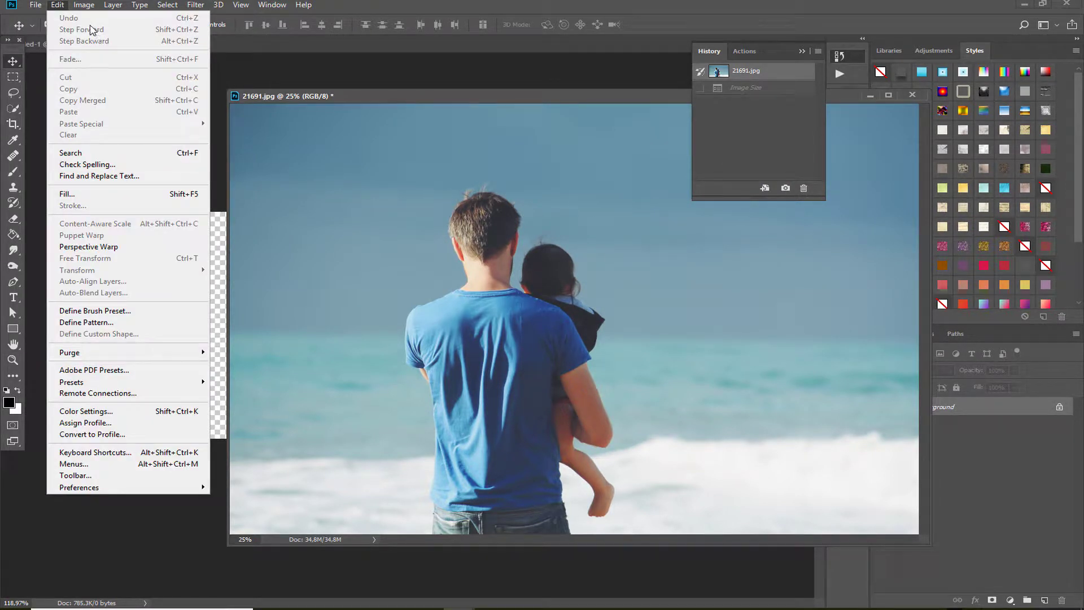
{"action": "left_click", "coordinate": [83, 6]}
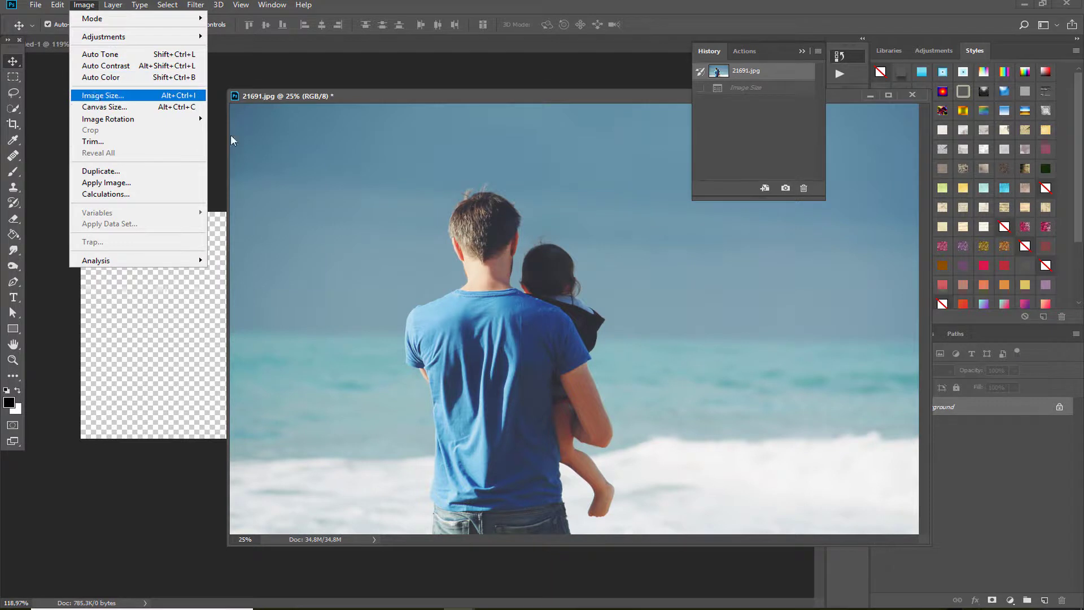
{"action": "left_click", "coordinate": [103, 95]}
{"action": "double_click", "coordinate": [828, 212]}
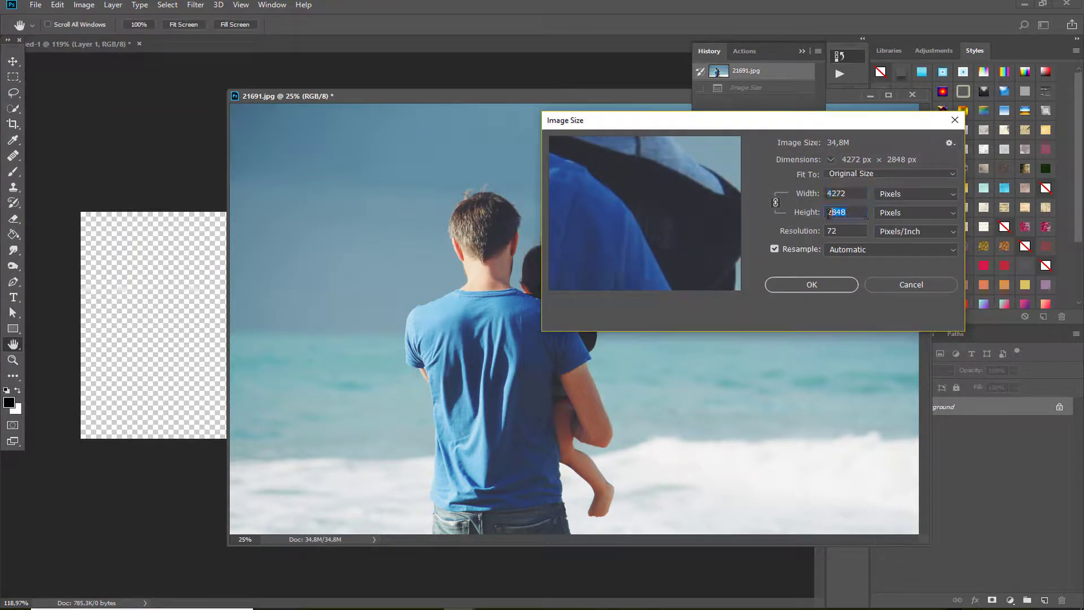
{"action": "type", "text": "315"}
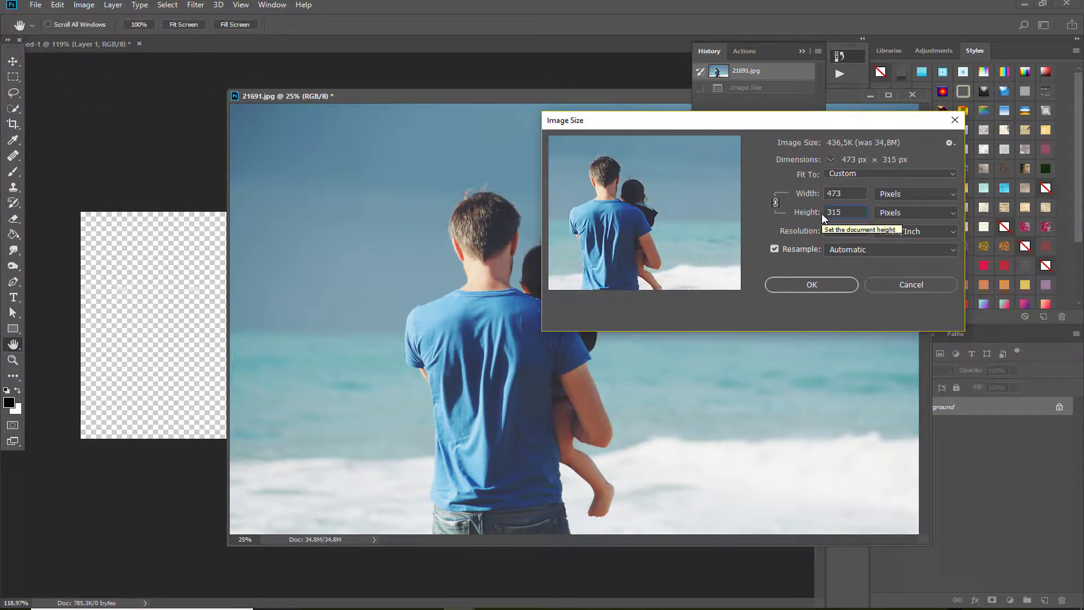
{"action": "left_click", "coordinate": [772, 283]}
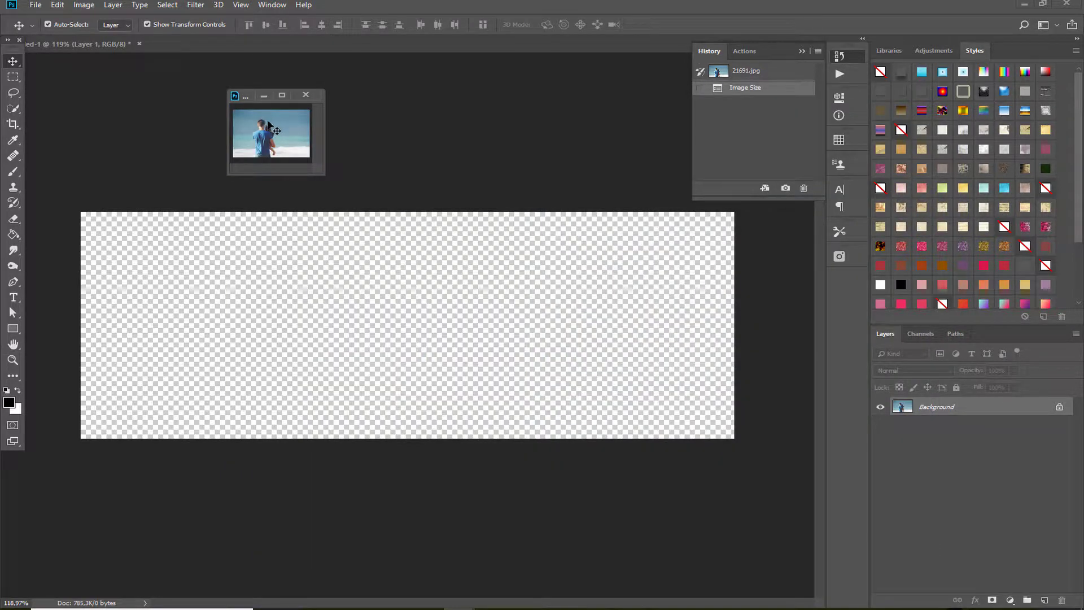
Copy the resized photo into the banner document, put its window away, and align the photo with the canvas's upper and lower edges
{"action": "key", "text": "v"}
{"action": "left_click_drag", "start_coordinate": [264, 128], "coordinate": [390, 307]}
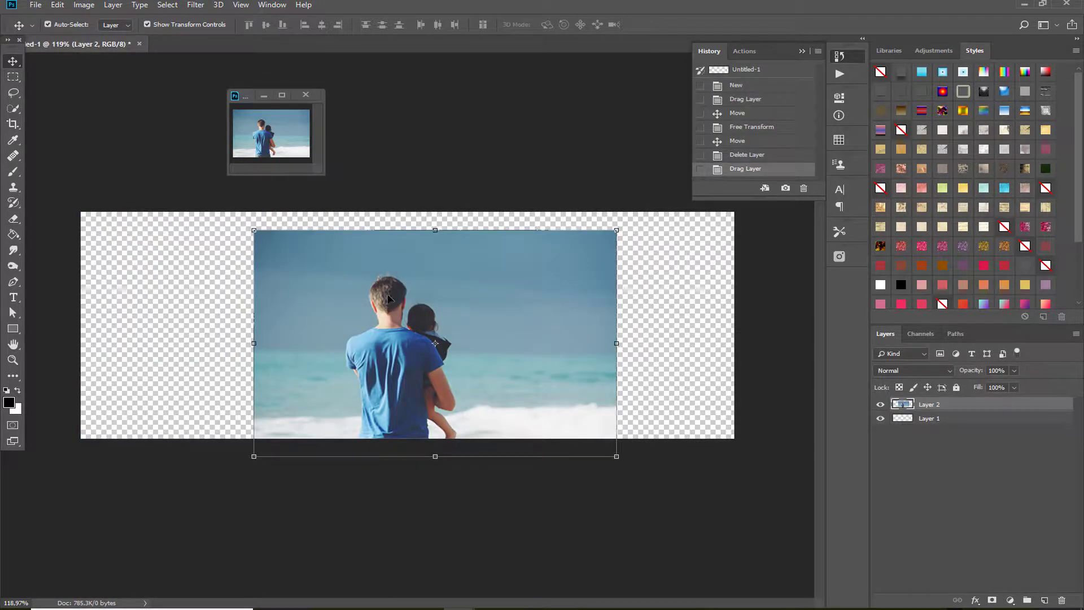
{"action": "left_click", "coordinate": [268, 110]}
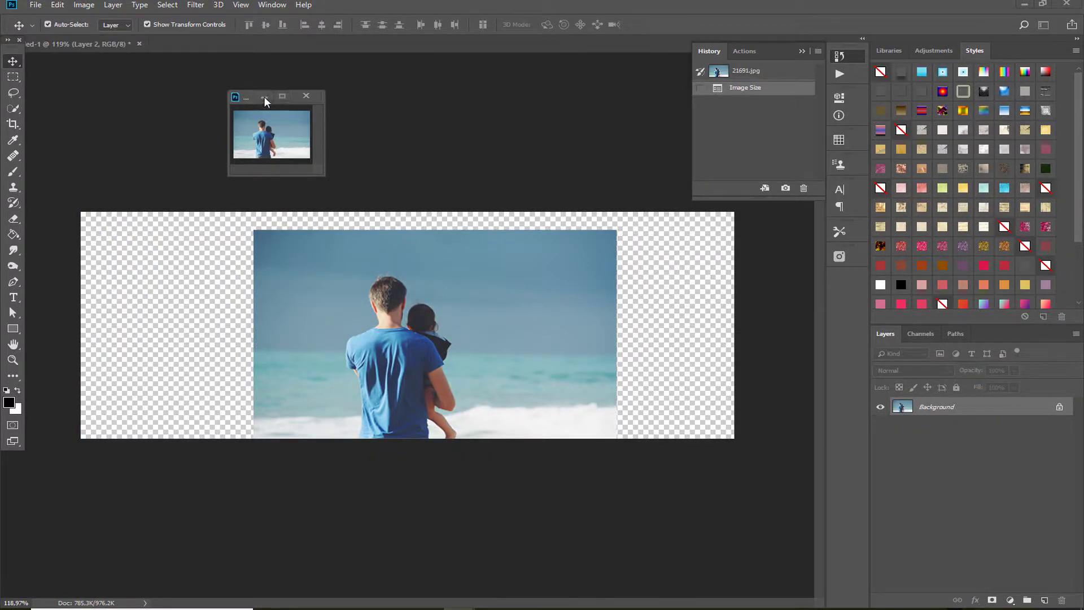
{"action": "left_click", "coordinate": [565, 373]}
{"action": "left_click_drag", "start_coordinate": [564, 373], "coordinate": [496, 350]}
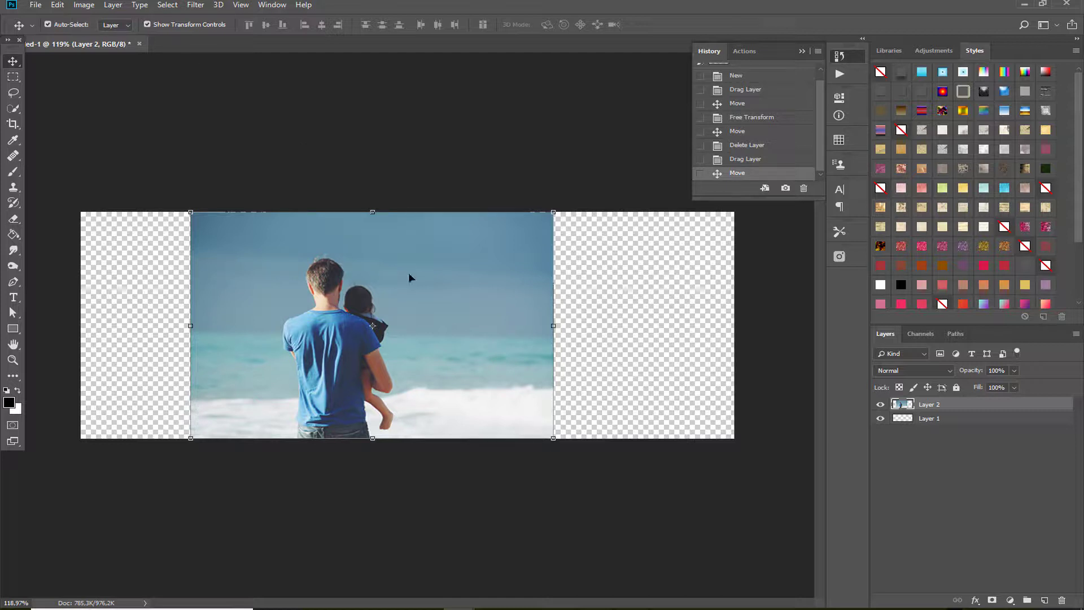
Try stretching the beach photo horizontally with an ordinary transform so it spans the banner's width, and cancel the transform
{"action": "left_click_drag", "start_coordinate": [552, 334], "coordinate": [734, 326]}
{"action": "left_click_drag", "start_coordinate": [191, 326], "coordinate": [68, 326]}
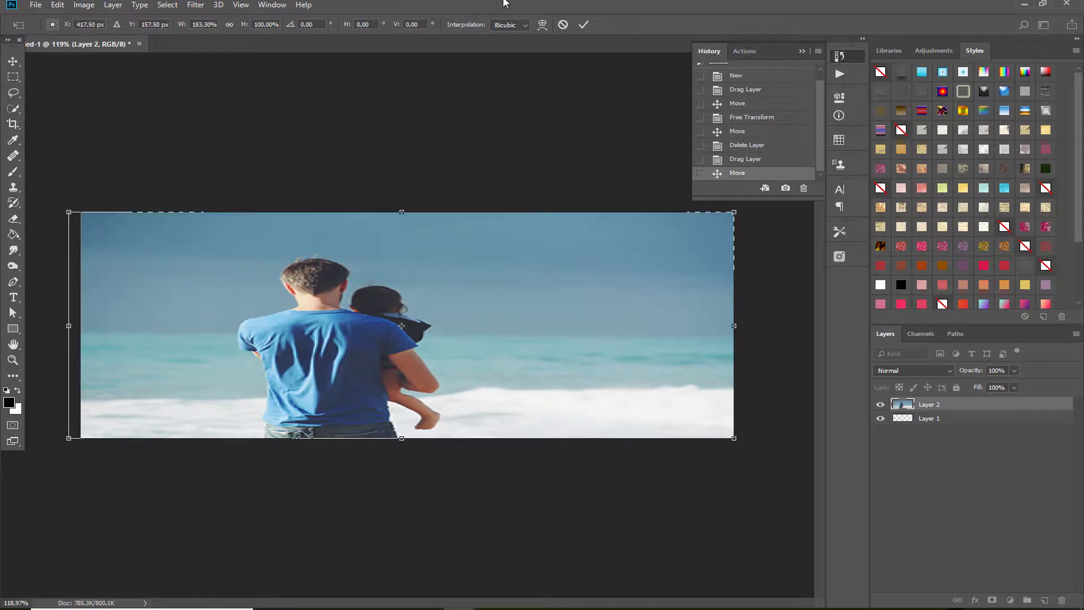
{"action": "left_click", "coordinate": [563, 25]}
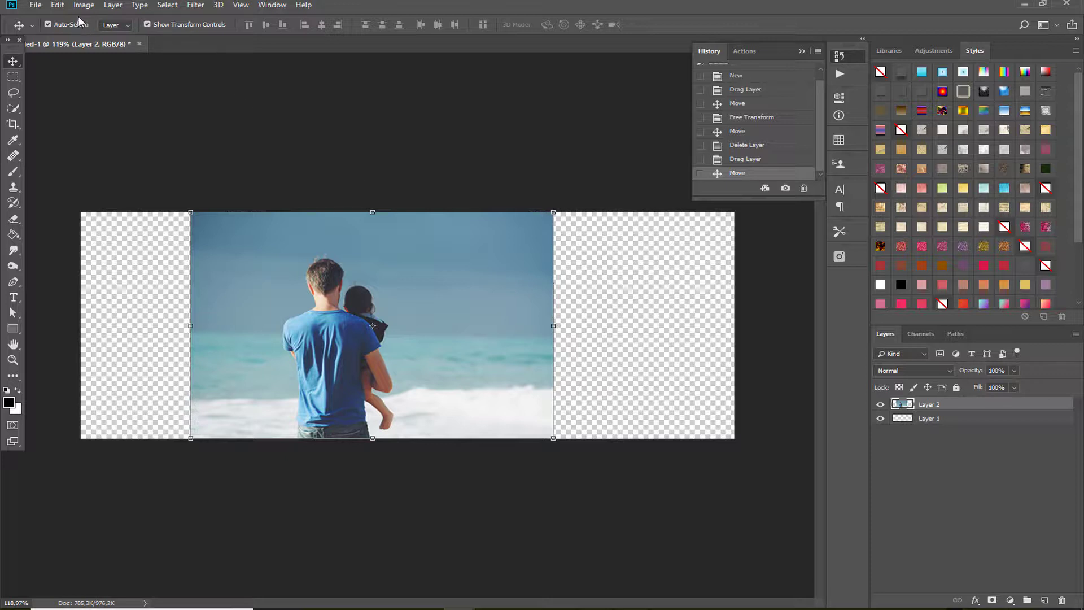
Widen the beach photo with Content-Aware Scale to about 180% width, extending it to both side edges of the canvas
{"action": "left_click", "coordinate": [57, 6]}
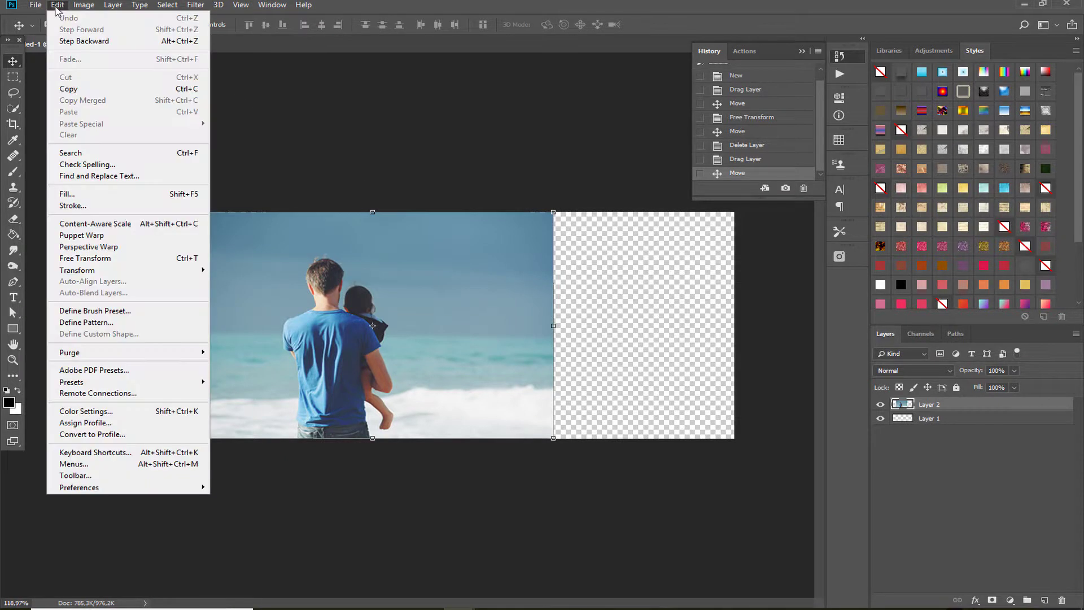
{"action": "left_click", "coordinate": [83, 224]}
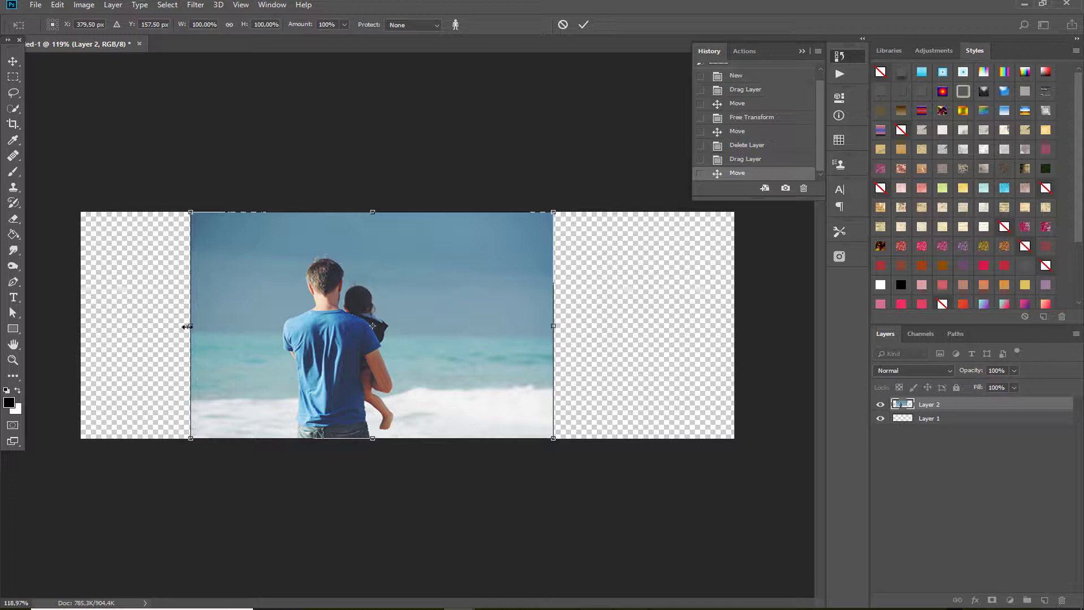
{"action": "left_click_drag", "start_coordinate": [553, 325], "coordinate": [598, 325]}
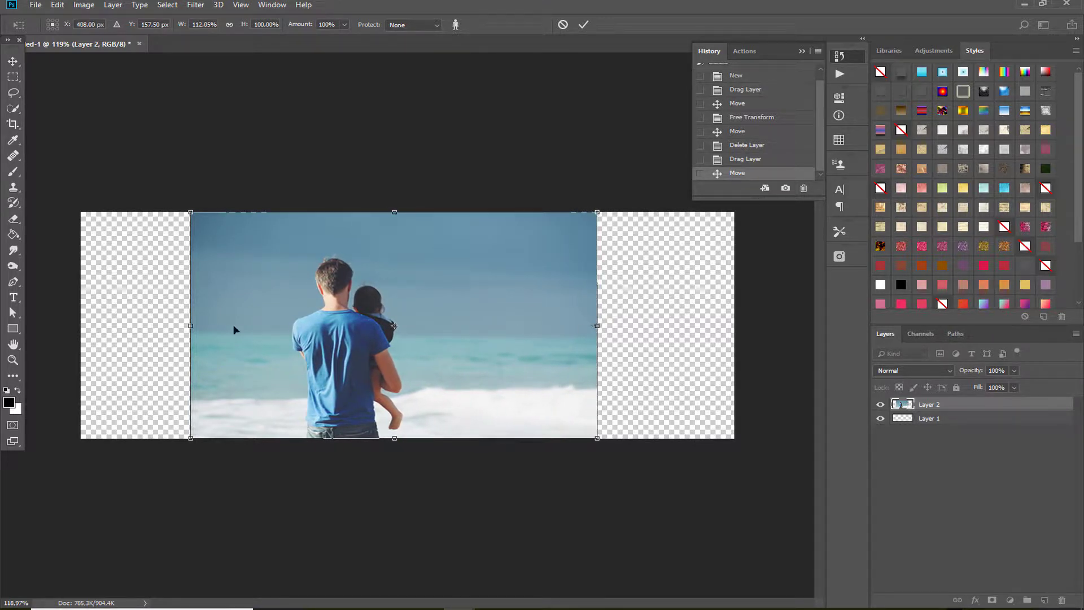
{"action": "left_click_drag", "start_coordinate": [188, 326], "coordinate": [153, 325]}
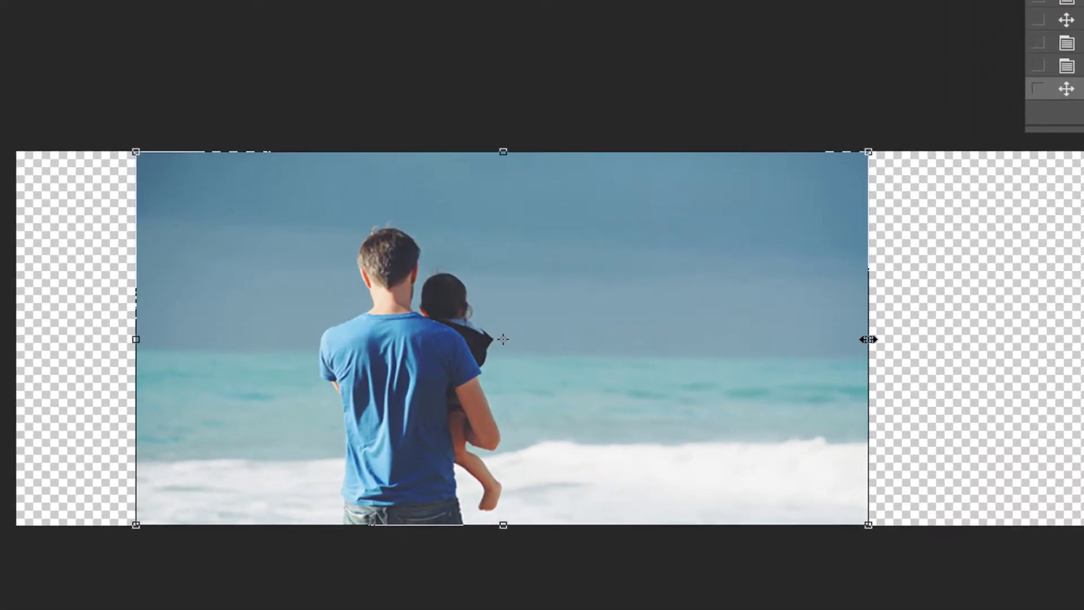
{"action": "left_click_drag", "start_coordinate": [597, 325], "coordinate": [605, 326]}
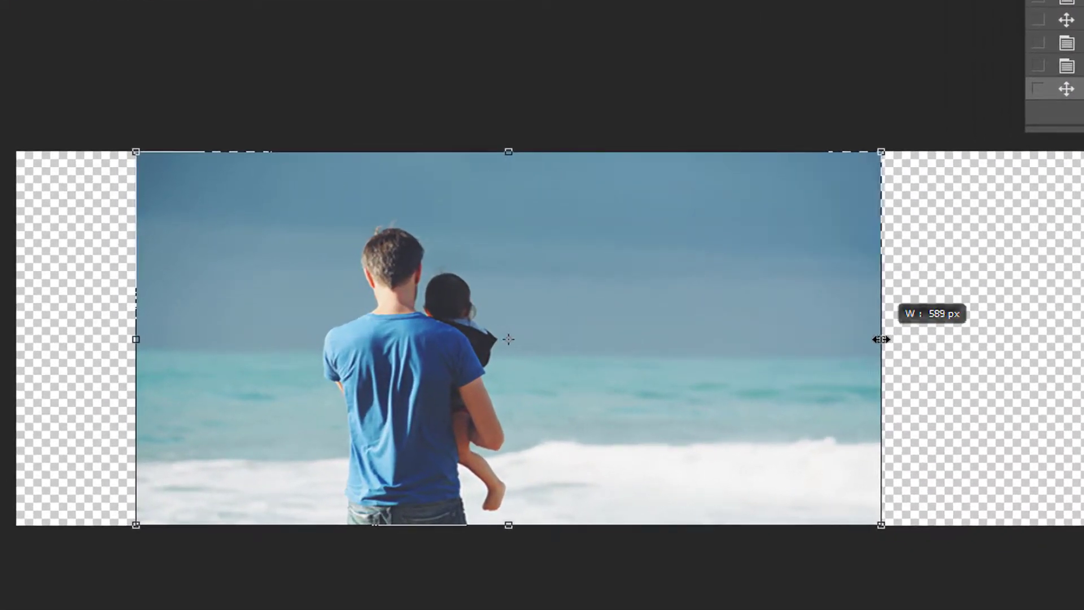
{"action": "left_click_drag", "start_coordinate": [881, 339], "coordinate": [989, 338]}
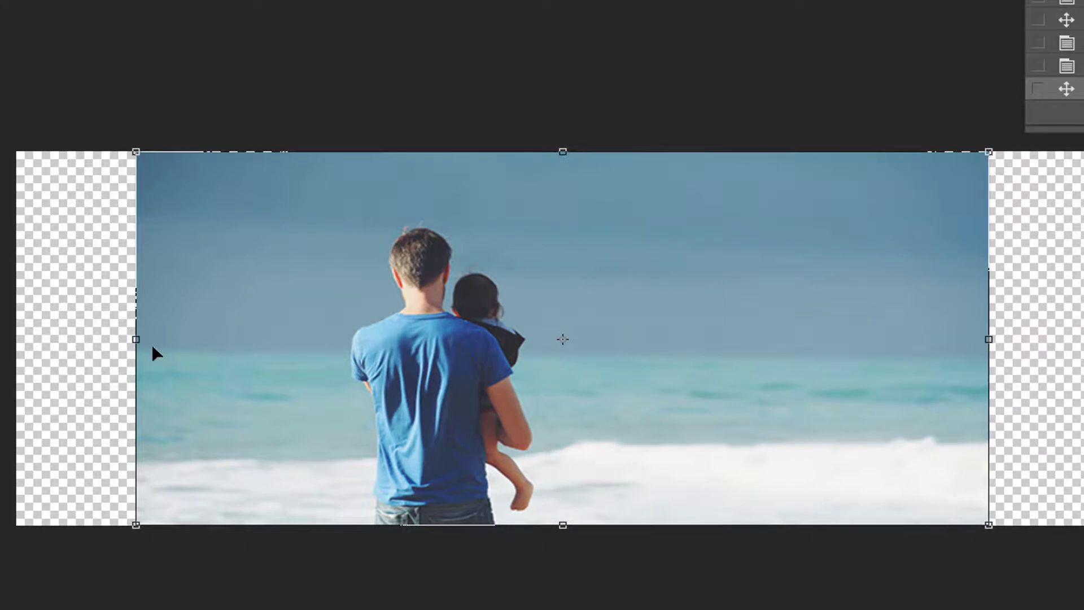
{"action": "left_click_drag", "start_coordinate": [134, 341], "coordinate": [80, 340]}
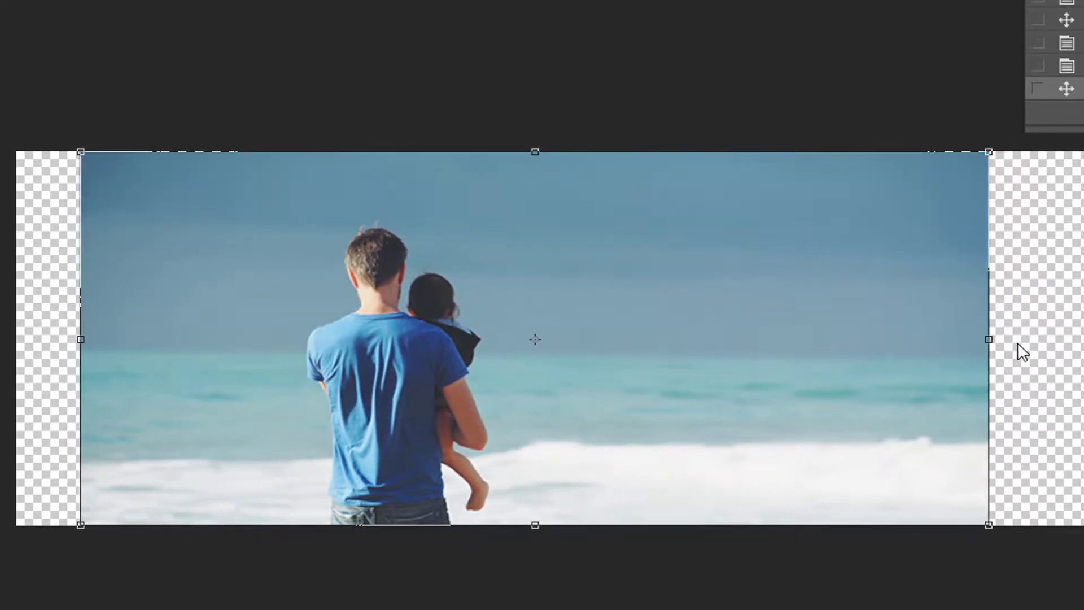
{"action": "left_click_drag", "start_coordinate": [989, 339], "coordinate": [1083, 339]}
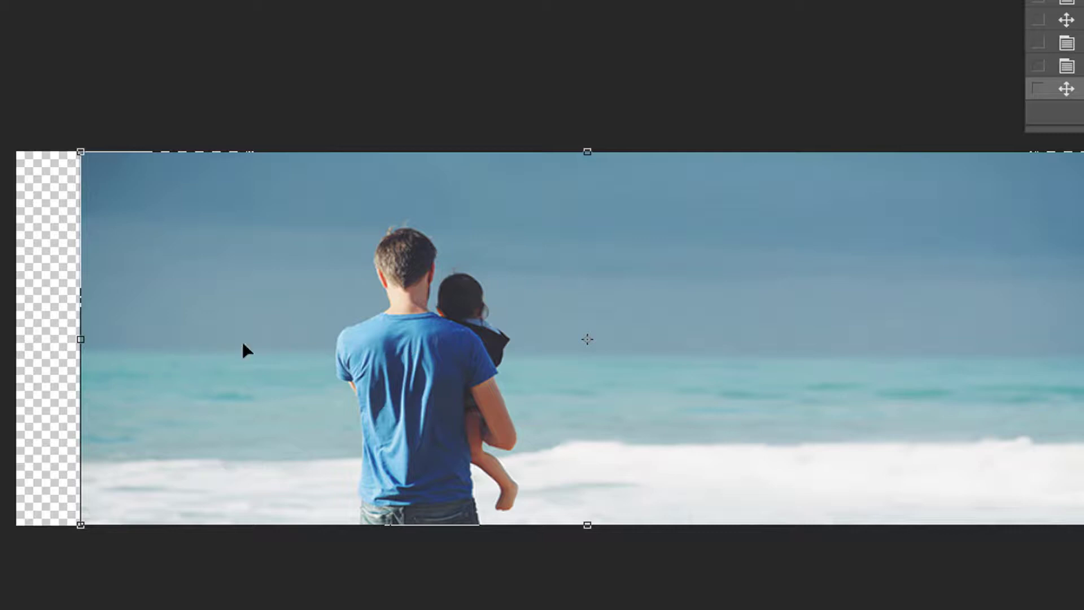
{"action": "left_click_drag", "start_coordinate": [80, 340], "coordinate": [16, 340]}
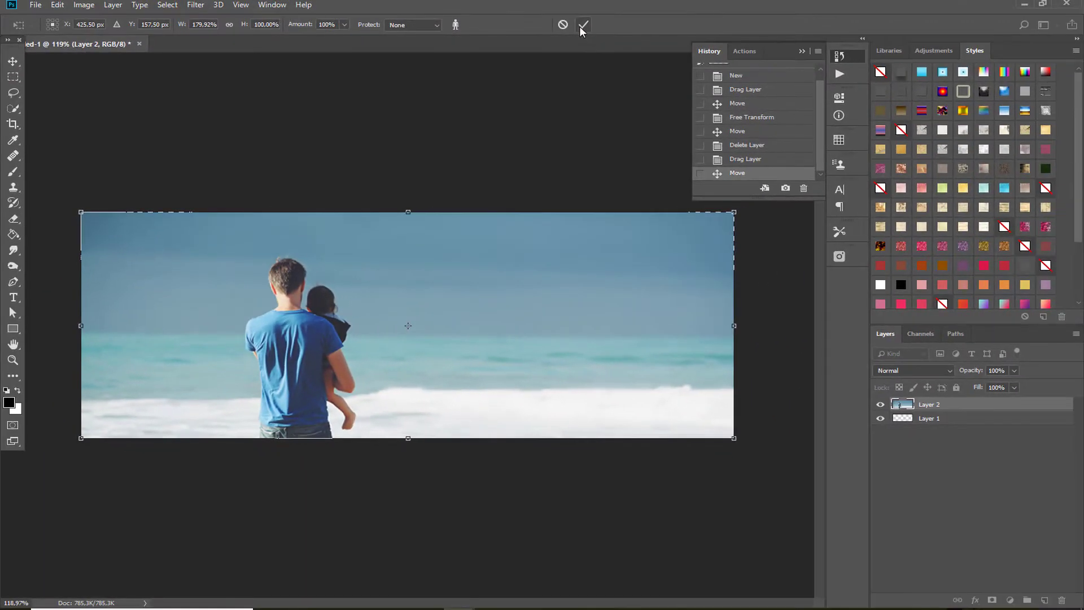
{"action": "left_click", "coordinate": [603, 10]}
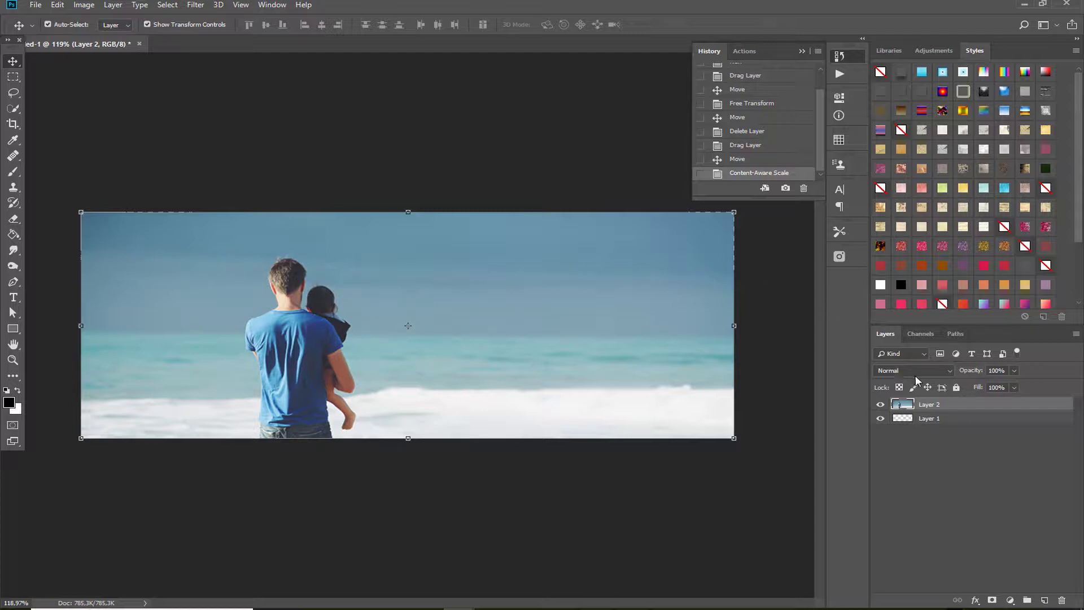
Delete the beach photo's layer from the banner and bring up the 16594.jpg photo over the canvas at its original size
{"action": "left_click_drag", "start_coordinate": [955, 408], "coordinate": [1062, 600]}
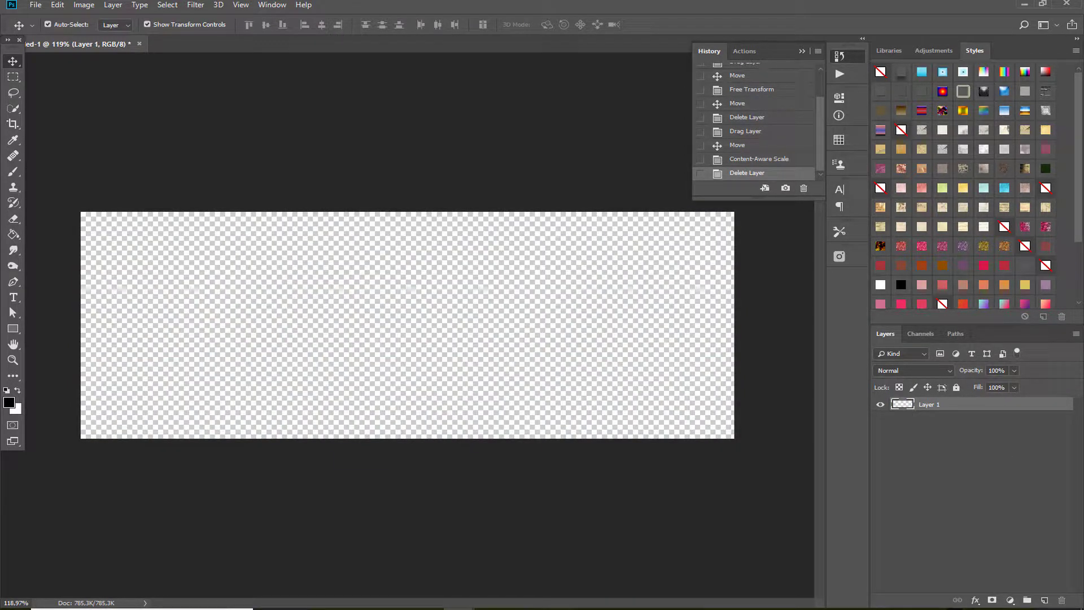
{"action": "mouse_move", "coordinate": [476, 609]}
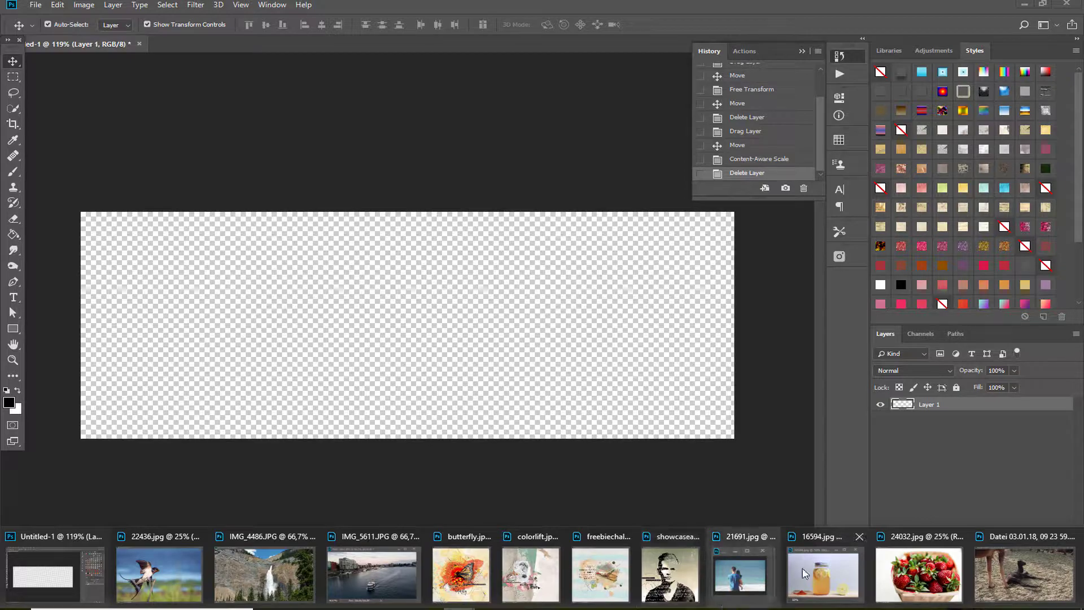
{"action": "left_click", "coordinate": [822, 538]}
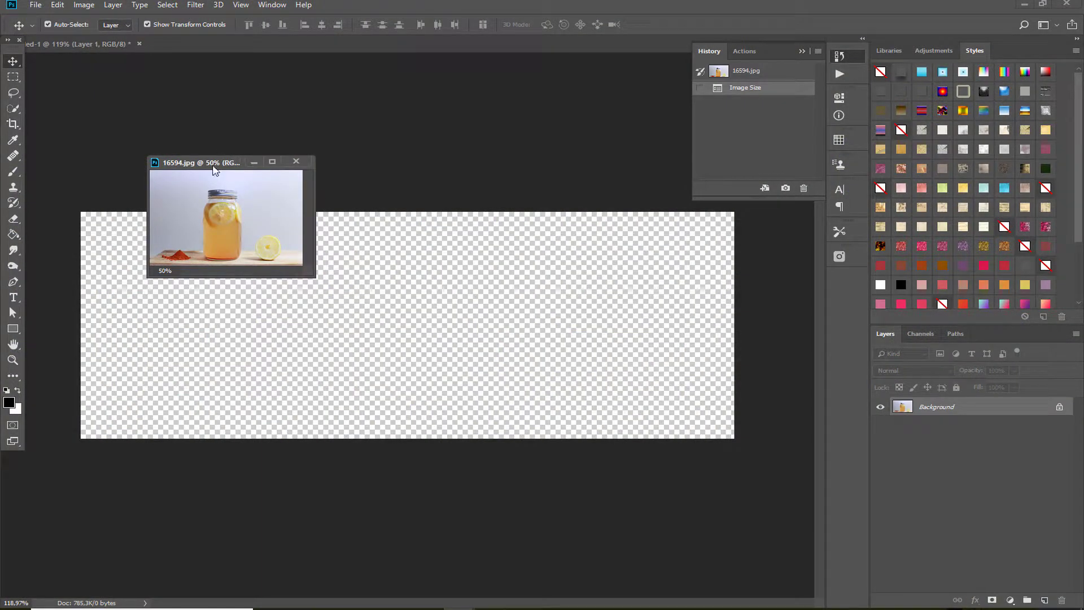
{"action": "key", "text": "ctrl+z"}
{"action": "left_click_drag", "start_coordinate": [321, 164], "coordinate": [270, 121]}
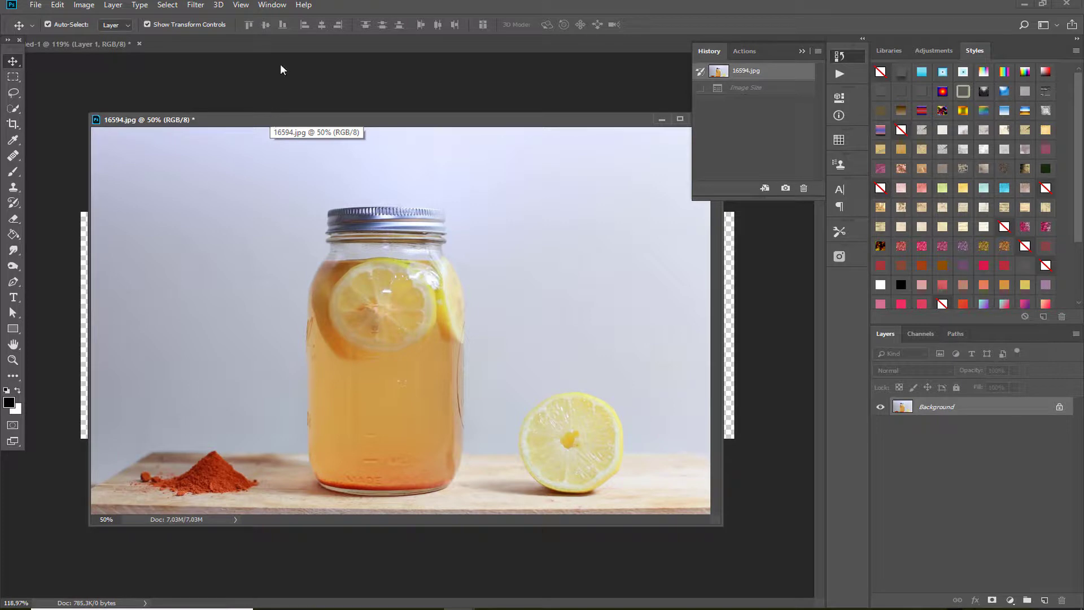
Resize the 16594.jpg photo to a height of 315 pixels, keeping its proportions linked
{"action": "left_click", "coordinate": [85, 5]}
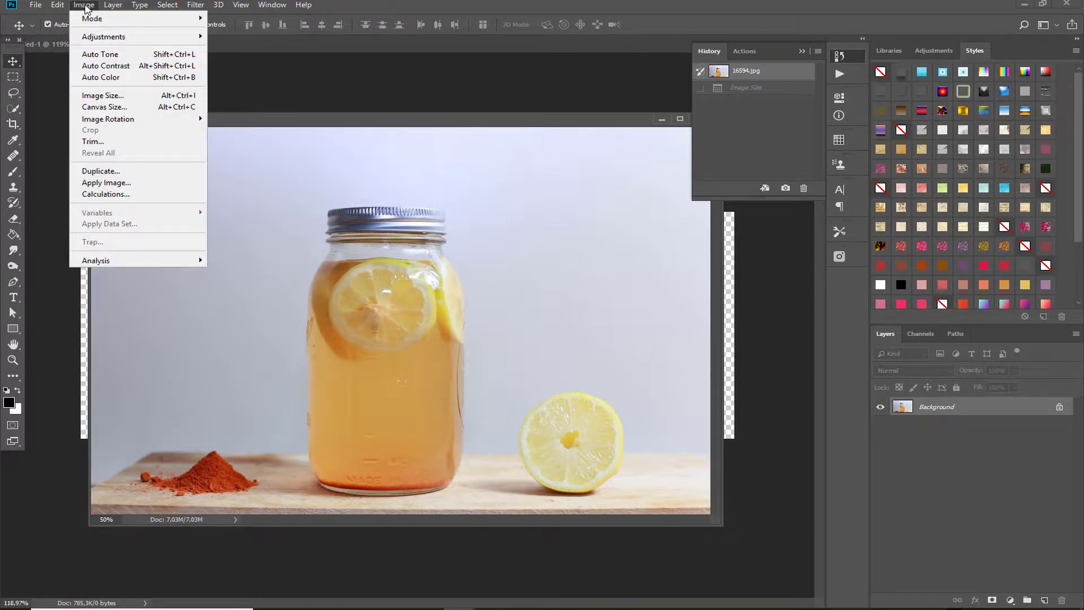
{"action": "left_click", "coordinate": [102, 95]}
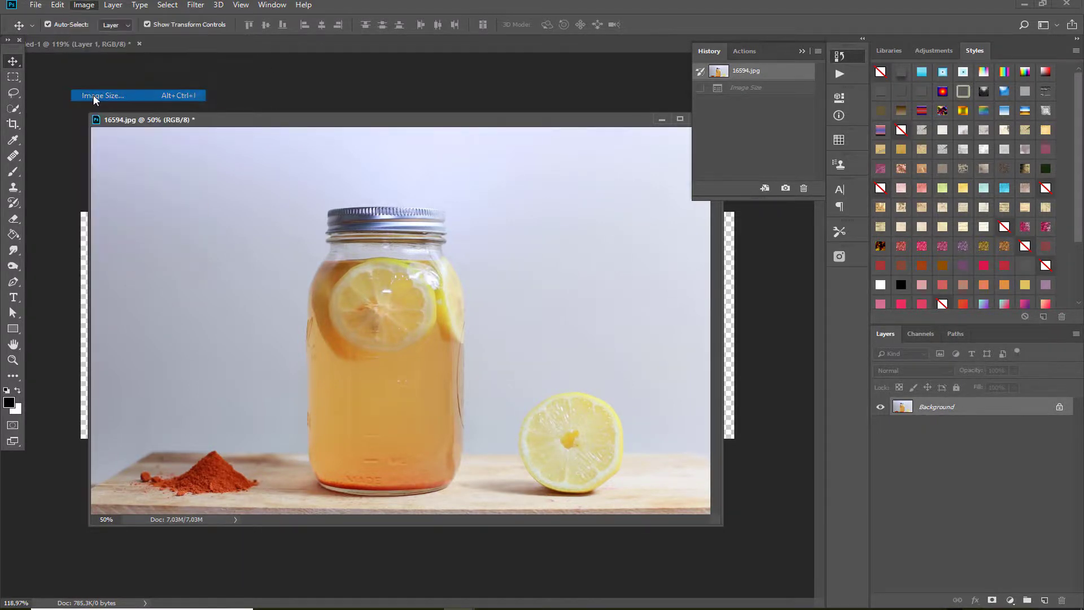
{"action": "key", "text": "Tab"}
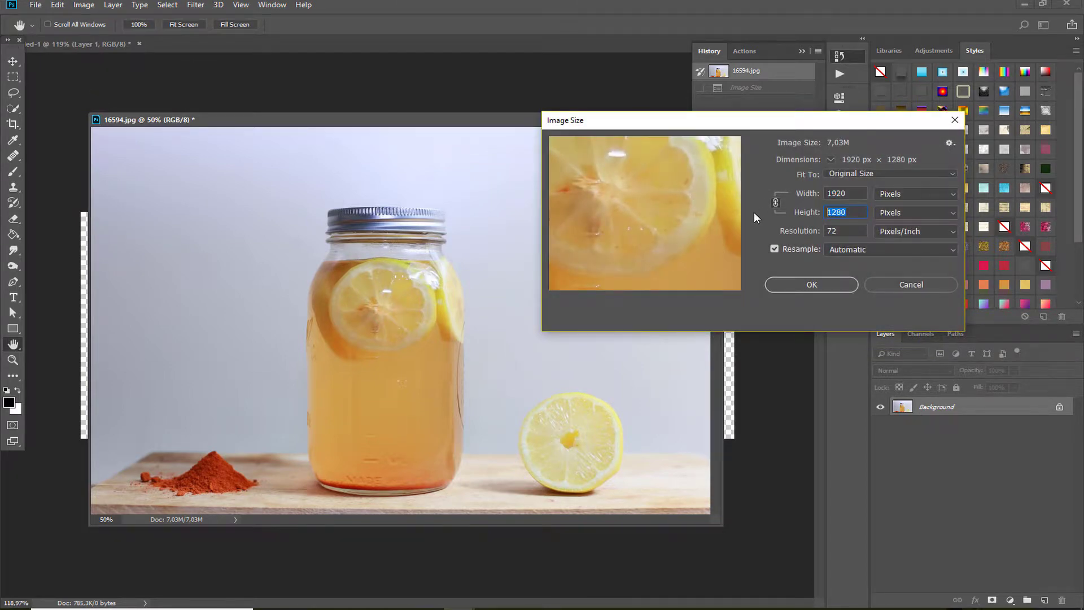
{"action": "type", "text": "315"}
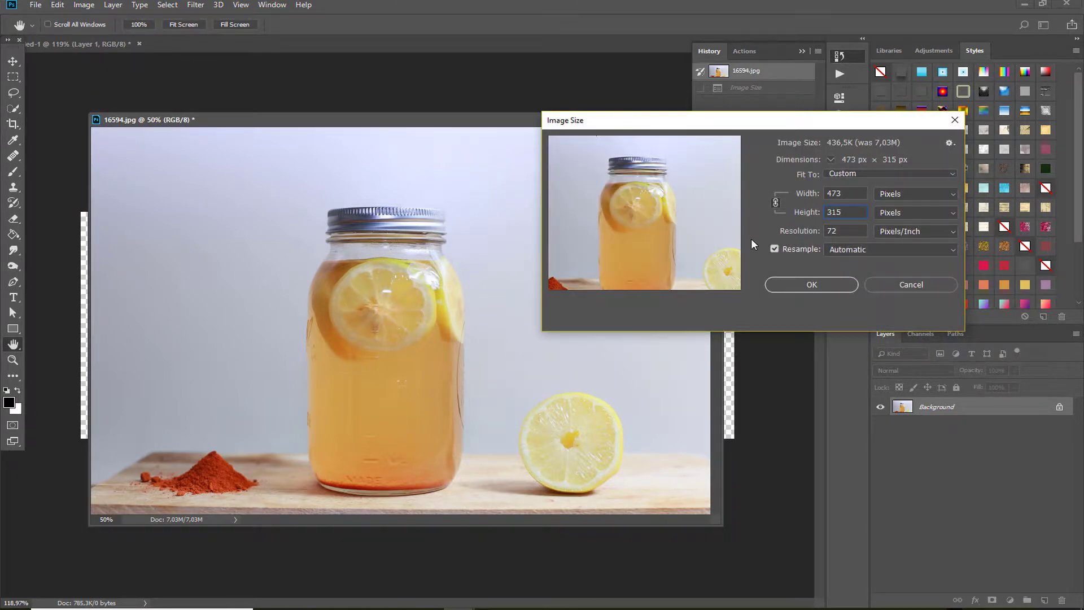
{"action": "left_click", "coordinate": [783, 287]}
Copy the resized jar photo into the banner document, fitted to the canvas height, and put its window away
{"action": "key", "text": "v"}
{"action": "left_click_drag", "start_coordinate": [205, 182], "coordinate": [435, 325]}
{"action": "left_click", "coordinate": [196, 118]}
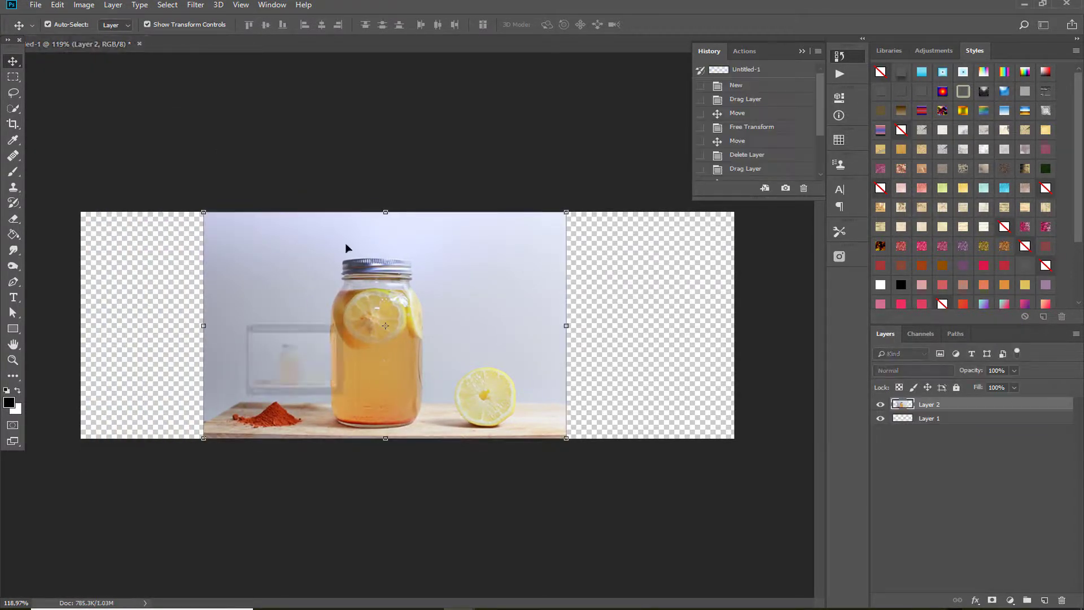
Extend the jar photo in stages with Content-Aware Scale to about 180% width so it fills the whole banner
{"action": "left_click", "coordinate": [57, 6]}
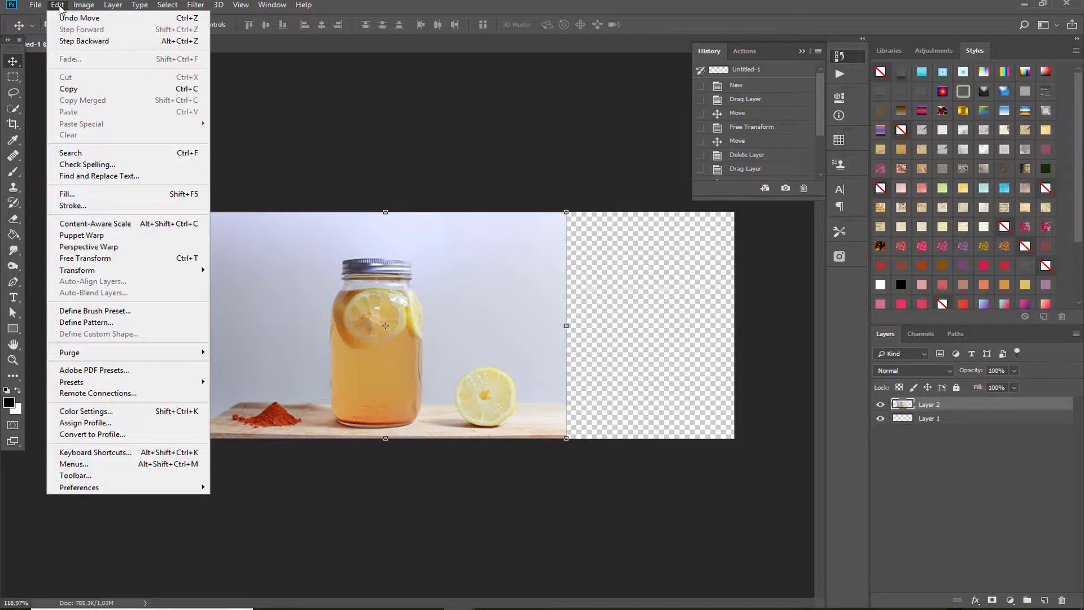
{"action": "left_click", "coordinate": [91, 224]}
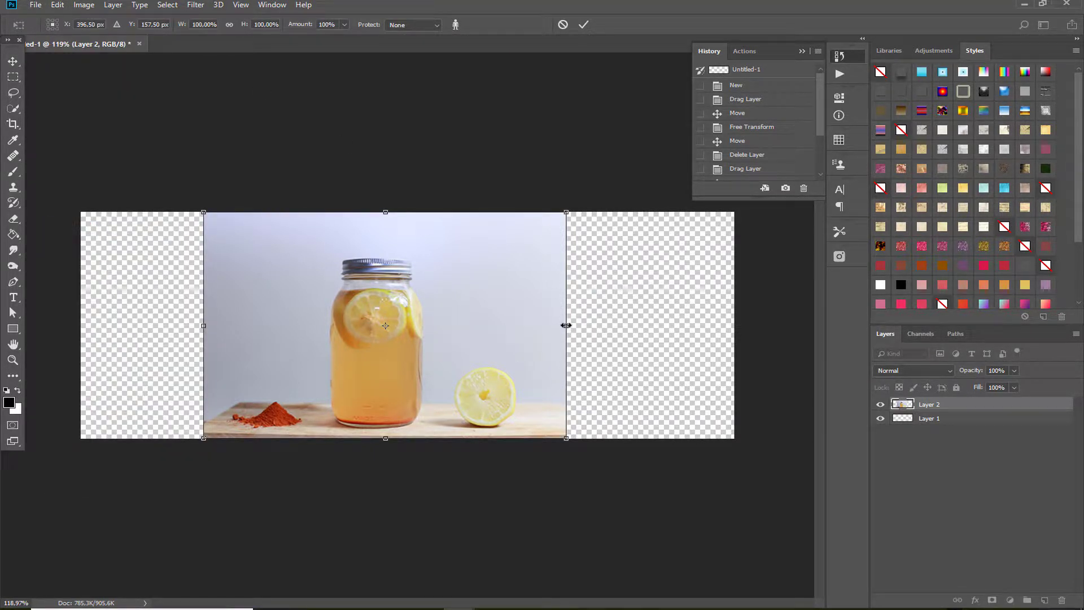
{"action": "left_click_drag", "start_coordinate": [567, 326], "coordinate": [583, 325]}
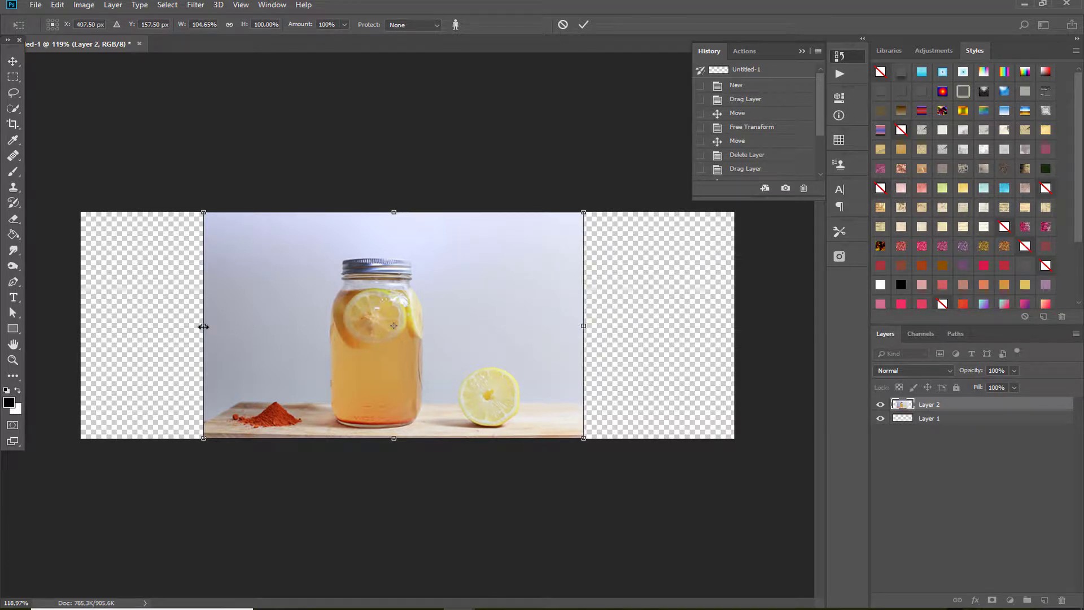
{"action": "left_click_drag", "start_coordinate": [204, 326], "coordinate": [159, 327]}
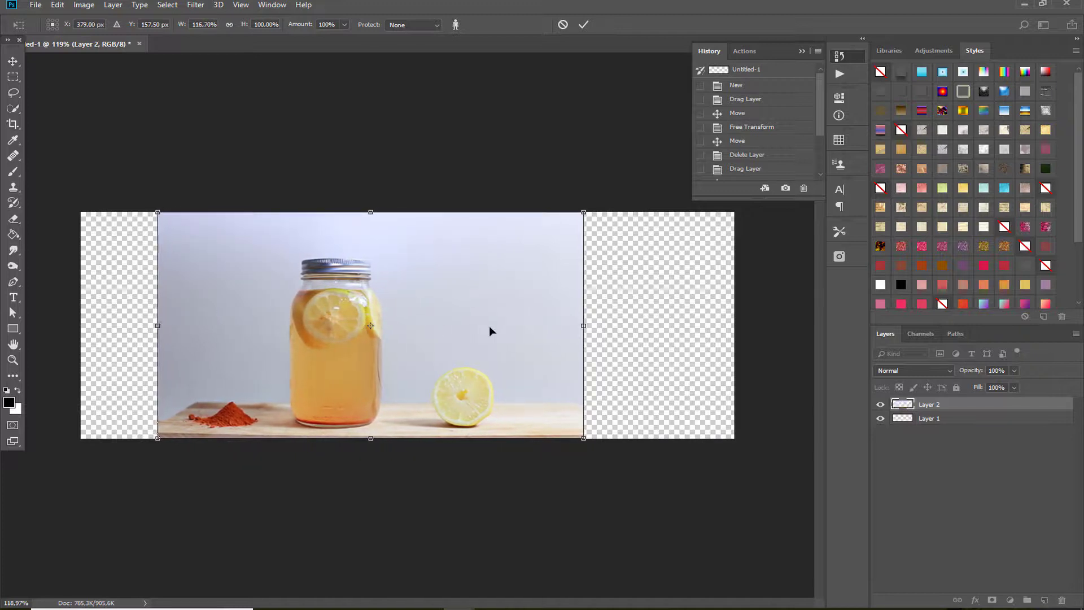
{"action": "left_click_drag", "start_coordinate": [586, 327], "coordinate": [736, 327]}
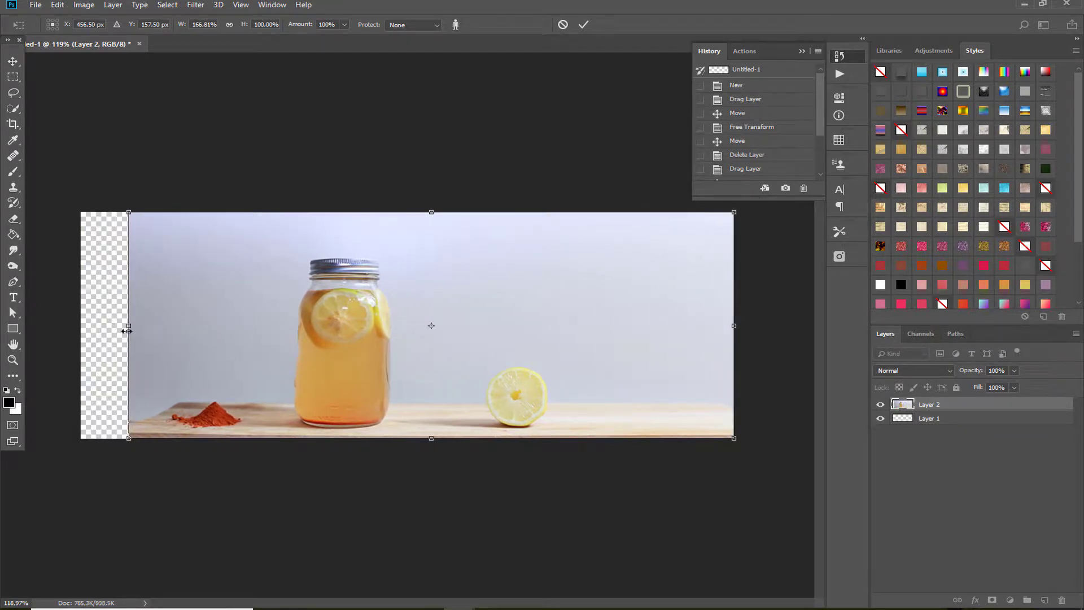
{"action": "left_click_drag", "start_coordinate": [126, 331], "coordinate": [80, 326]}
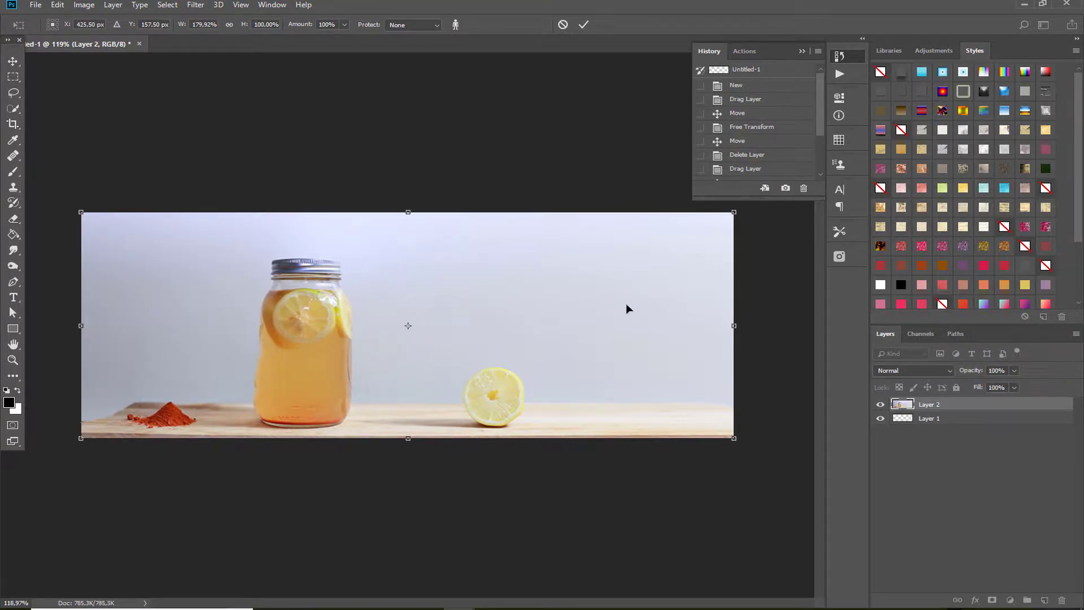
{"action": "left_click", "coordinate": [586, 25]}
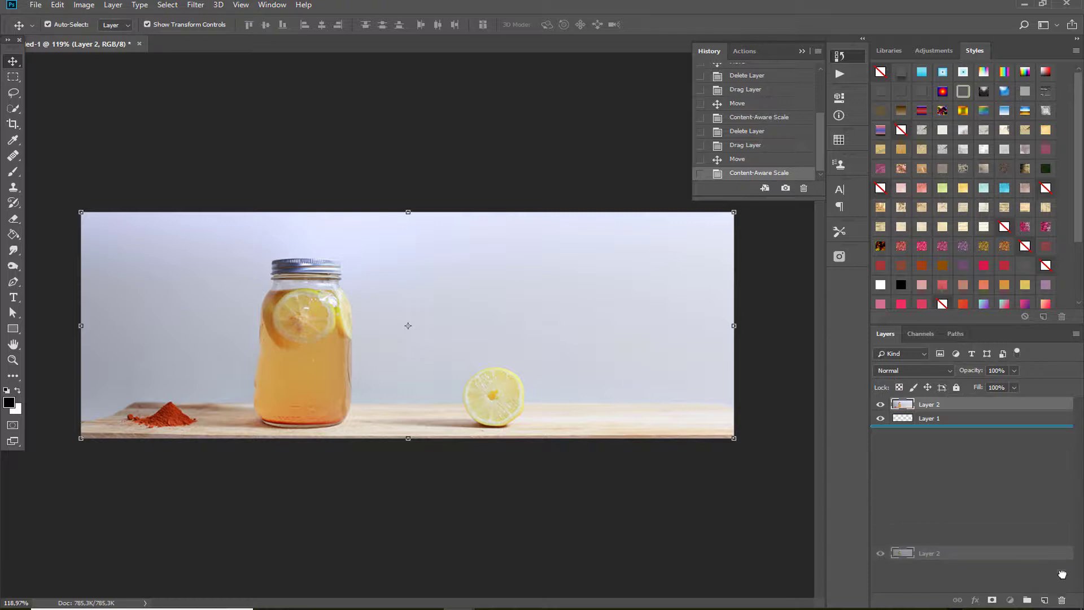
Delete the jar photo's layer and bring up the 22436.jpg photo window, moved so the whole photo is visible
{"action": "left_click", "coordinate": [1062, 601]}
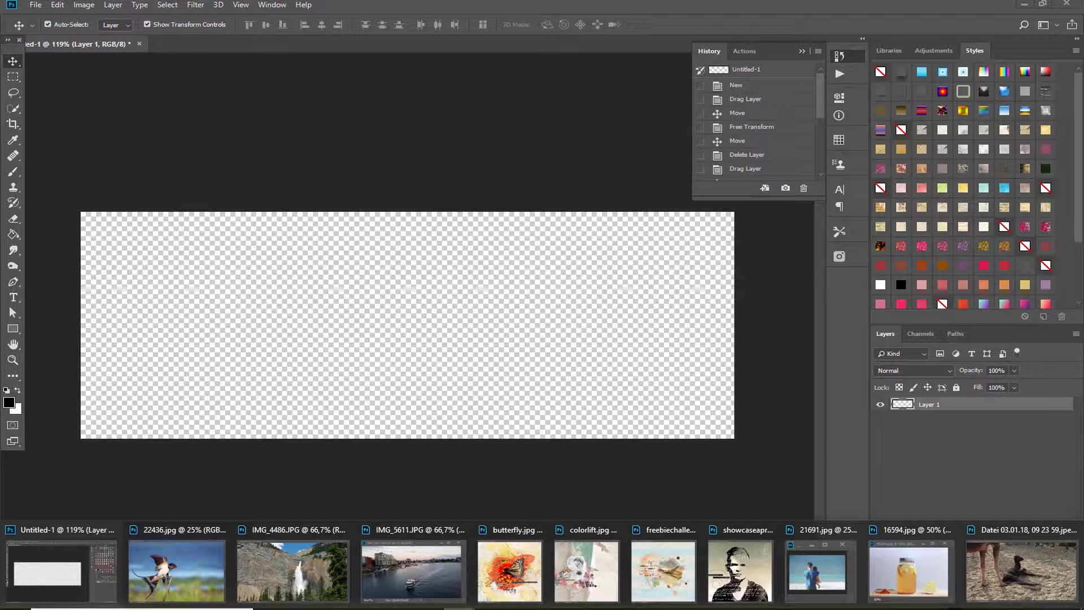
{"action": "left_click", "coordinate": [166, 536]}
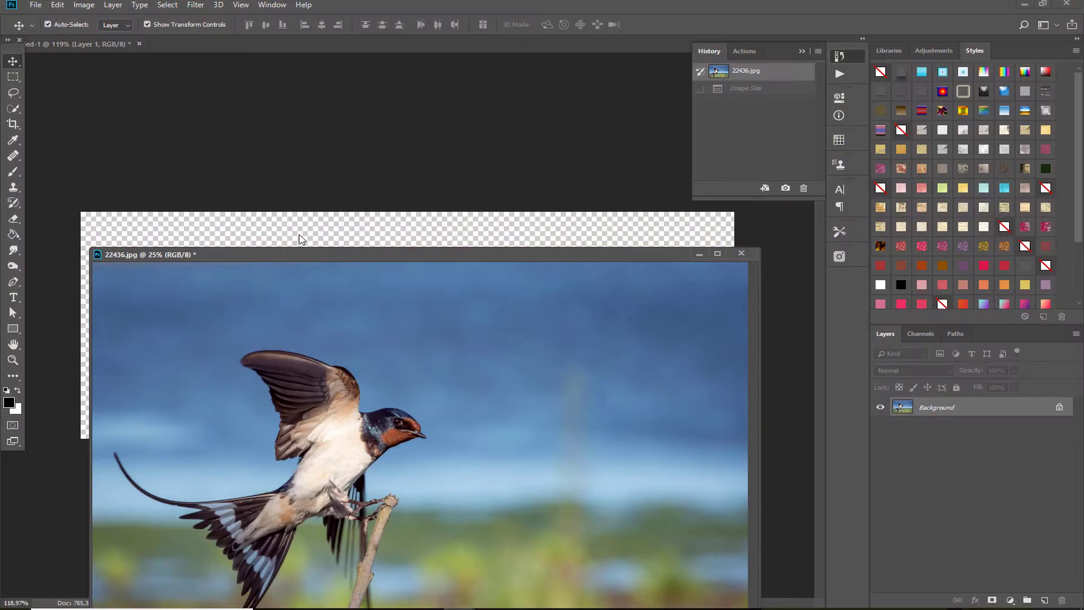
{"action": "left_click_drag", "start_coordinate": [325, 253], "coordinate": [286, 93]}
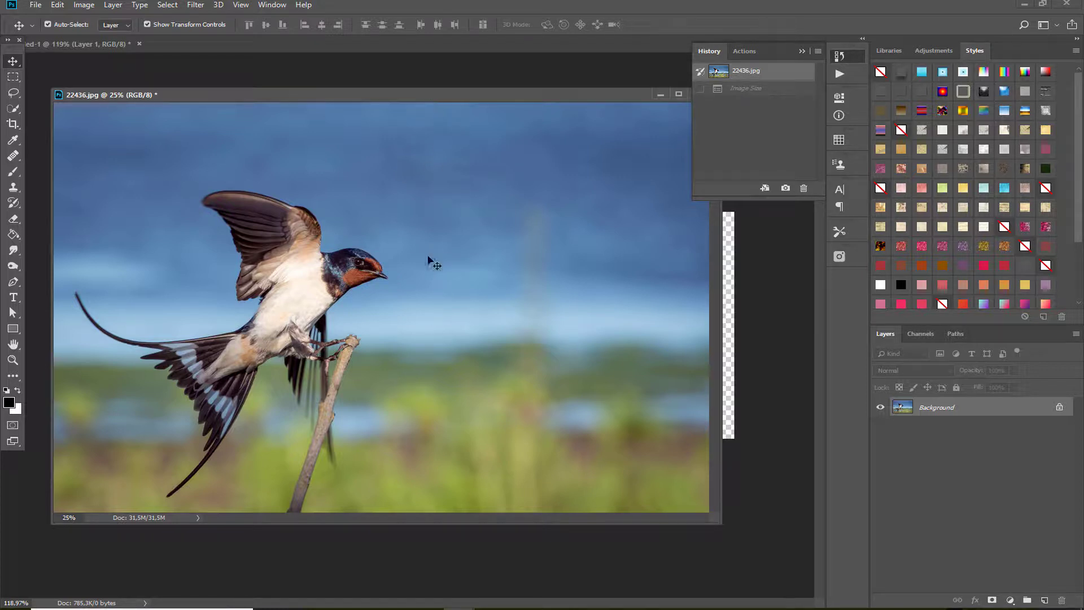
{"action": "left_click_drag", "start_coordinate": [400, 92], "coordinate": [401, 81]}
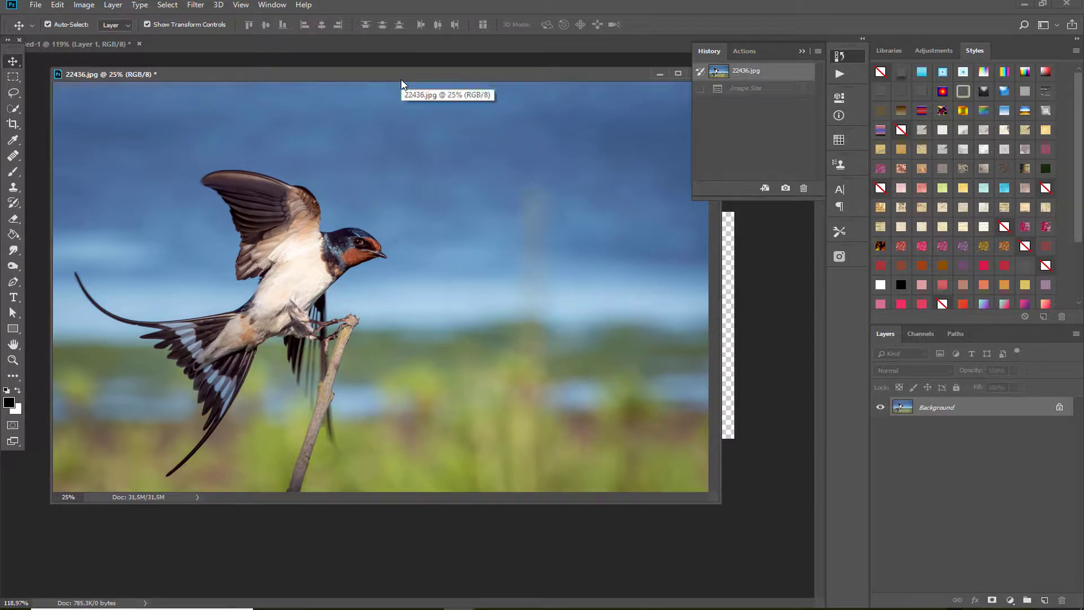
{"action": "left_click_drag", "start_coordinate": [130, 81], "coordinate": [133, 93]}
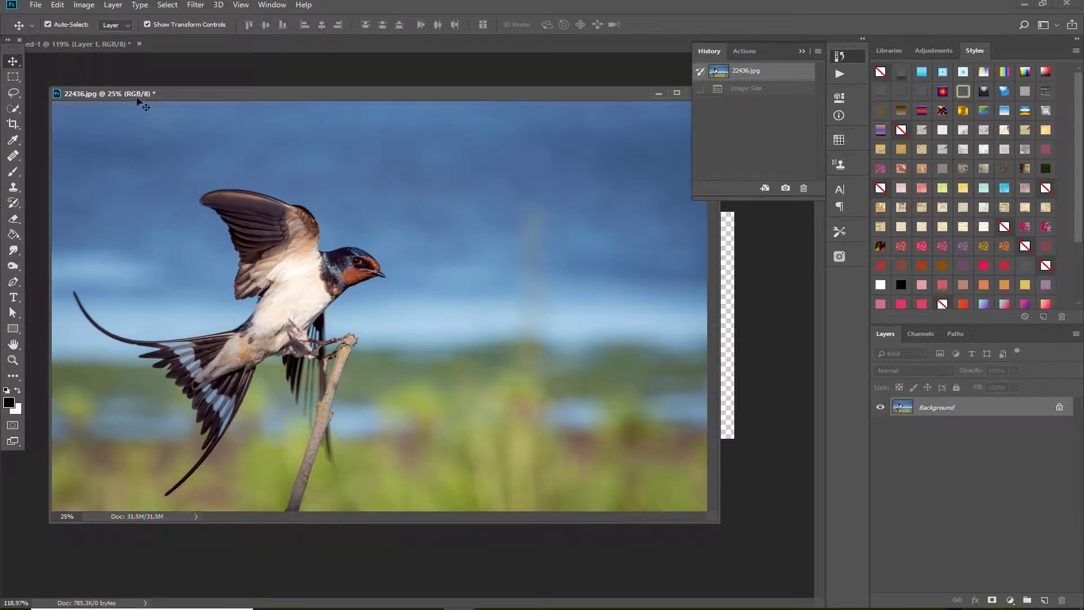
Resize the 22436.jpg bird photo to a height of 315 pixels, keeping its proportions linked
{"action": "left_click", "coordinate": [83, 5]}
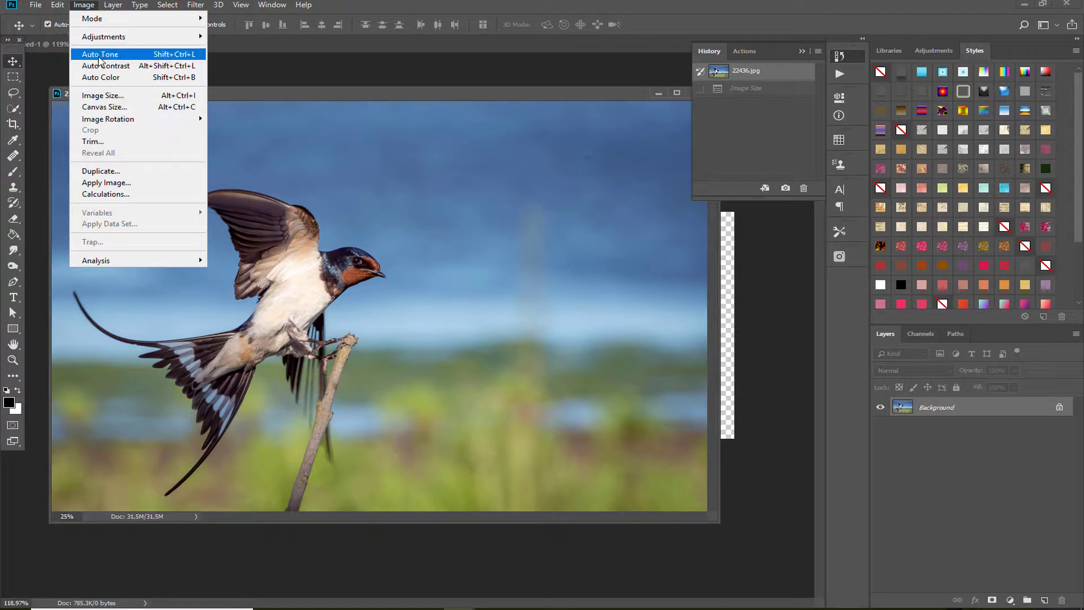
{"action": "left_click", "coordinate": [103, 95]}
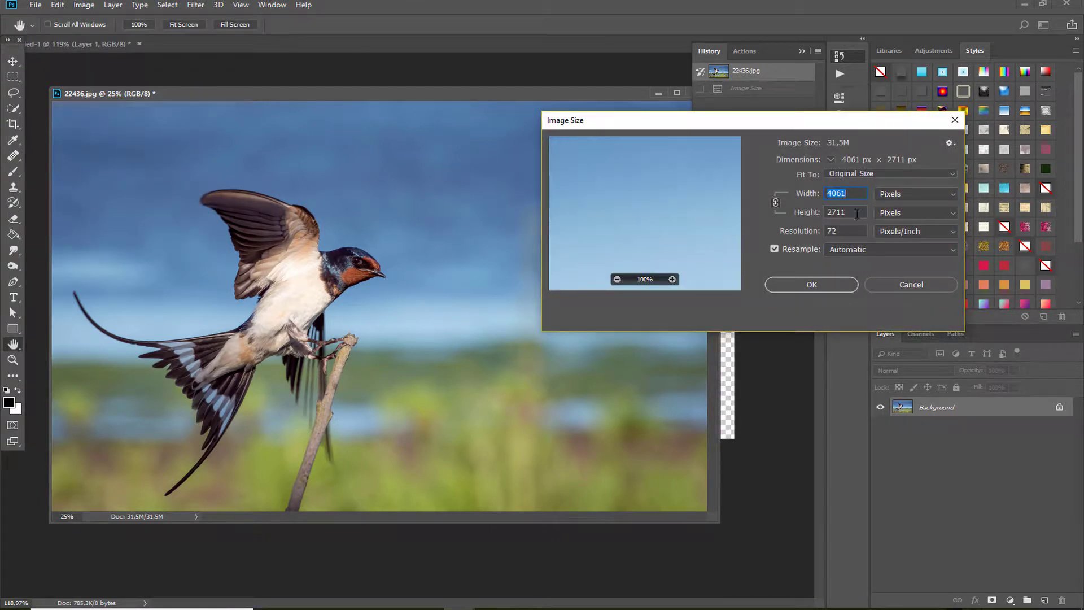
{"action": "key", "text": "Tab"}
{"action": "type", "text": "3"}
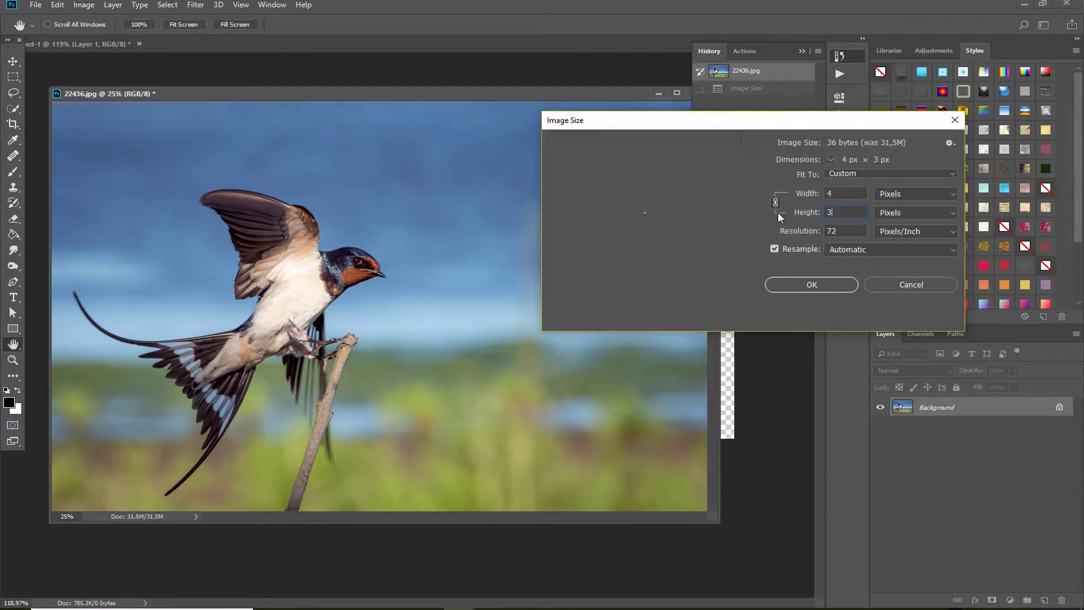
{"action": "type", "text": "15"}
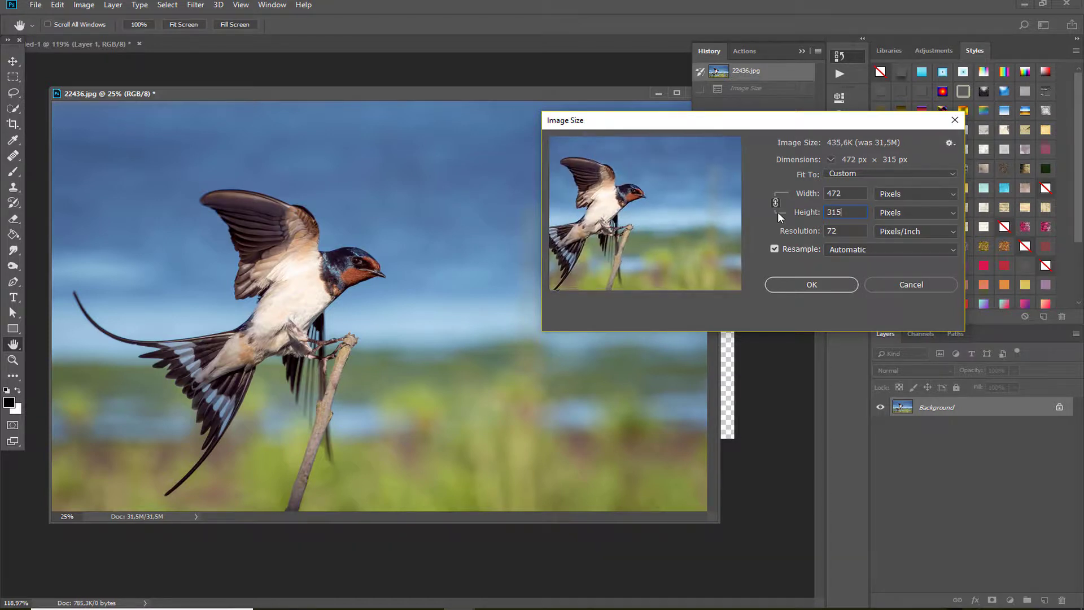
{"action": "left_click", "coordinate": [812, 284]}
Copy the resized bird photo into the banner document, put its window away, and align the photo with the canvas's left edge
{"action": "key", "text": "v"}
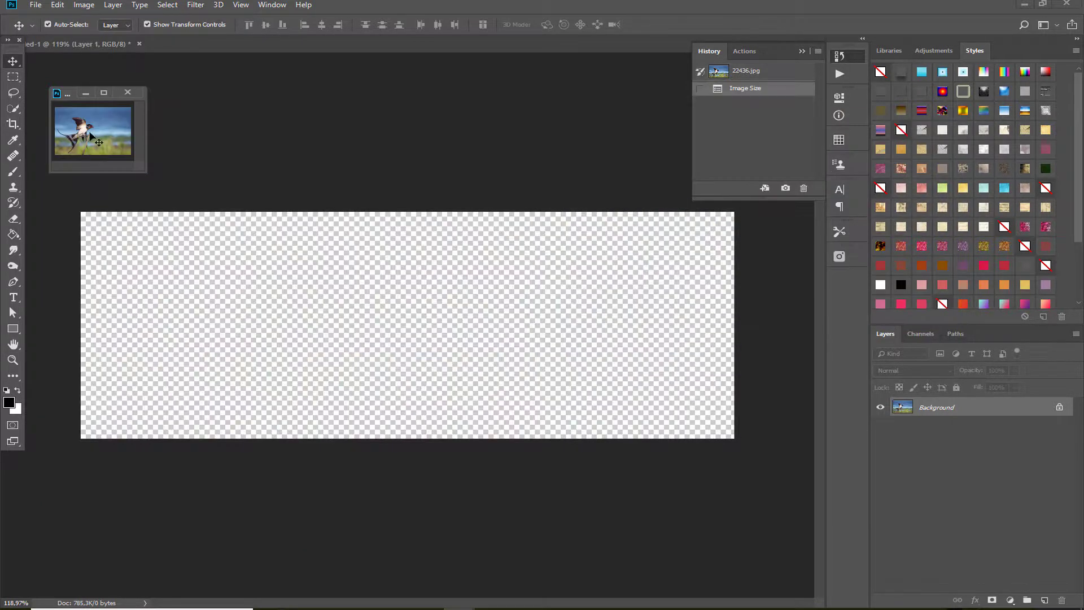
{"action": "left_click_drag", "start_coordinate": [93, 135], "coordinate": [436, 305]}
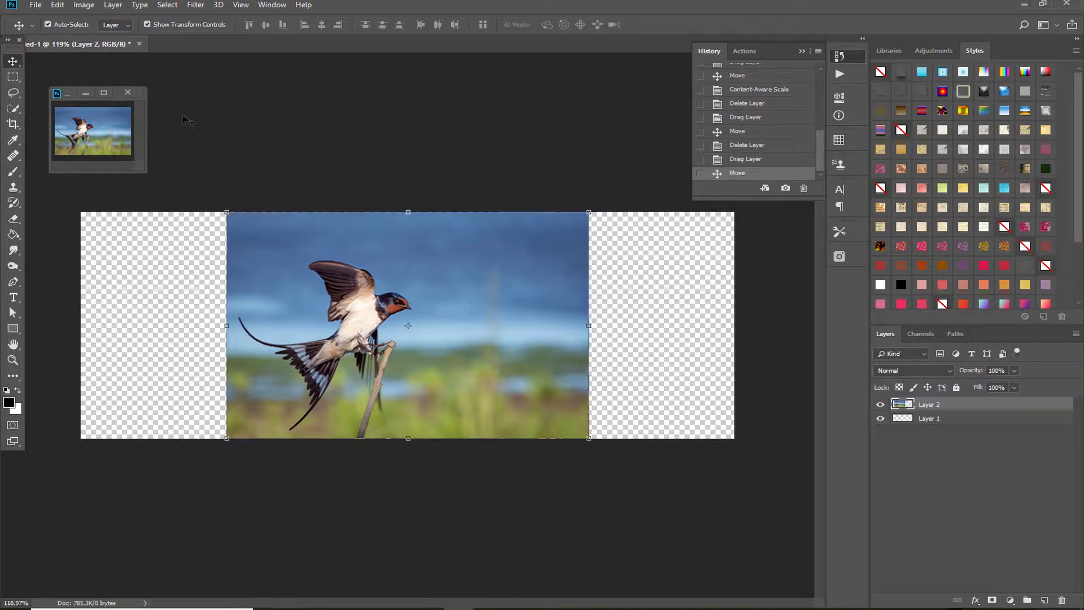
{"action": "left_click", "coordinate": [86, 92]}
{"action": "left_click_drag", "start_coordinate": [529, 308], "coordinate": [393, 308]}
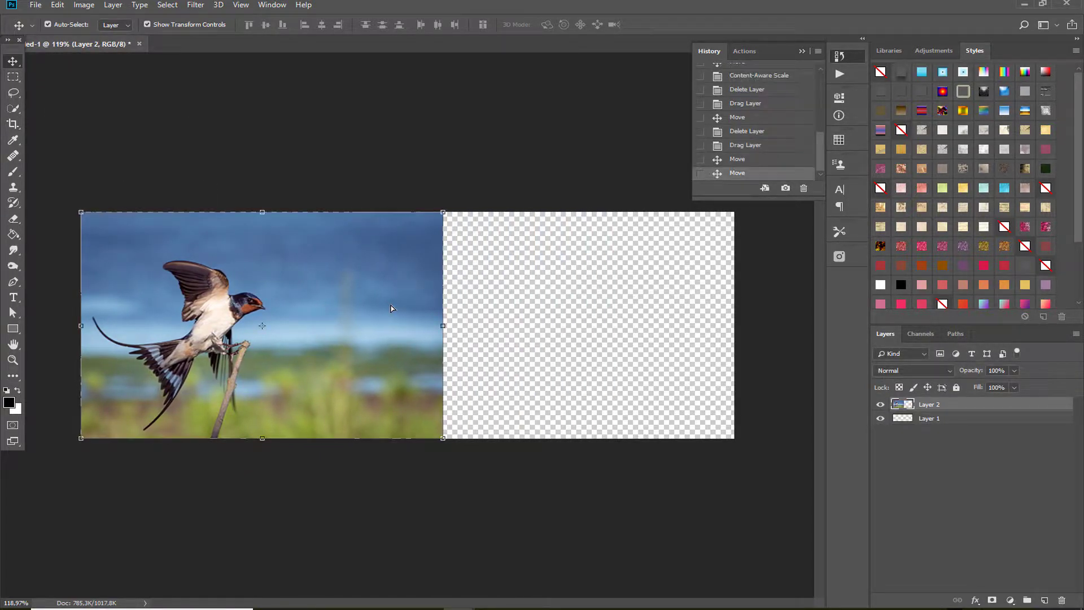
Widen the bird photo with Content-Aware Scale to about 180% so it reaches the banner's right edge, and apply it
{"action": "left_click", "coordinate": [56, 6]}
{"action": "left_click", "coordinate": [98, 225]}
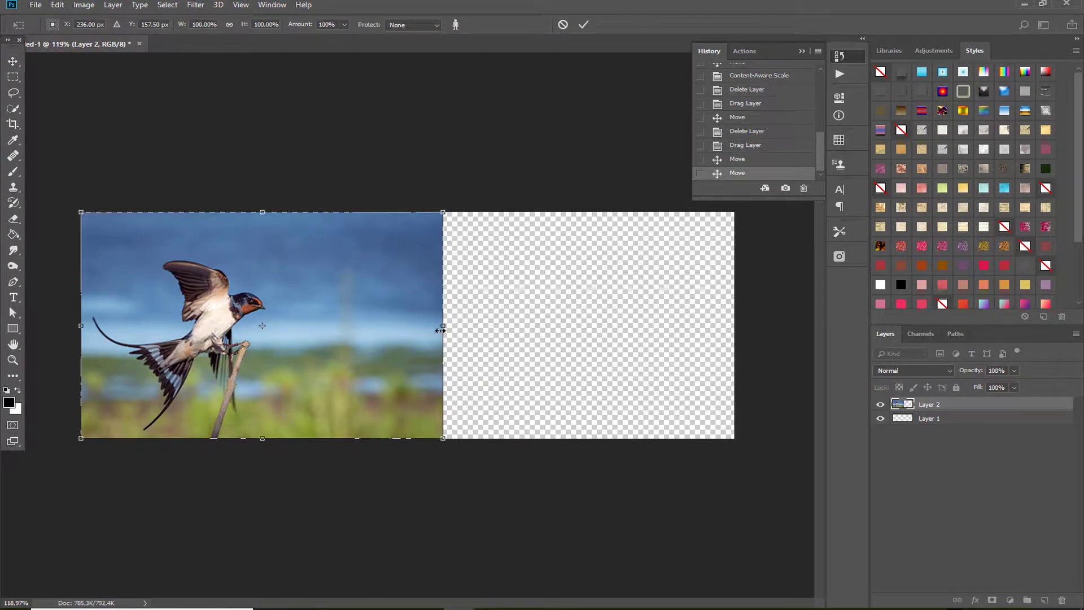
{"action": "left_click_drag", "start_coordinate": [442, 327], "coordinate": [734, 323]}
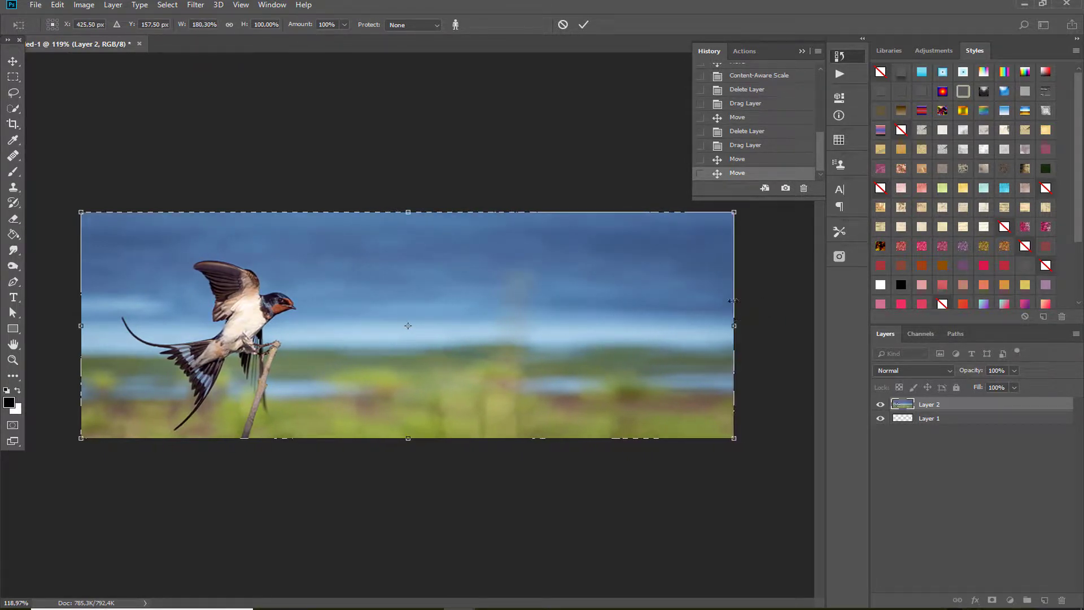
{"action": "double_click", "coordinate": [672, 348]}
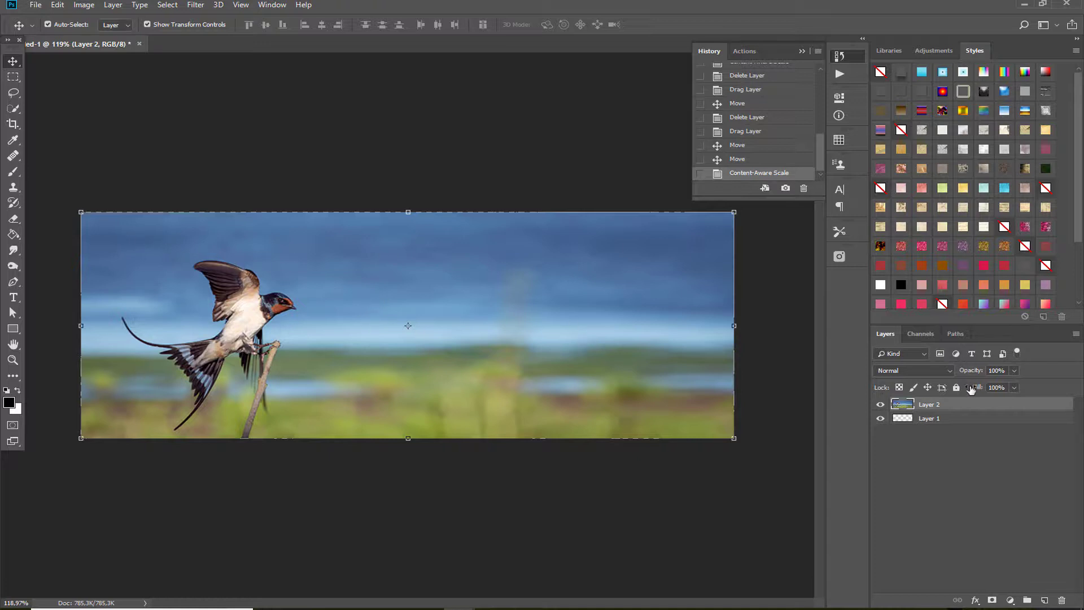
Delete the bird photo's layer and bring up the IMG_4486.JPG waterfall window, moved so part of the banner is exposed
{"action": "left_click_drag", "start_coordinate": [967, 409], "coordinate": [1062, 601]}
{"action": "mouse_move", "coordinate": [459, 607]}
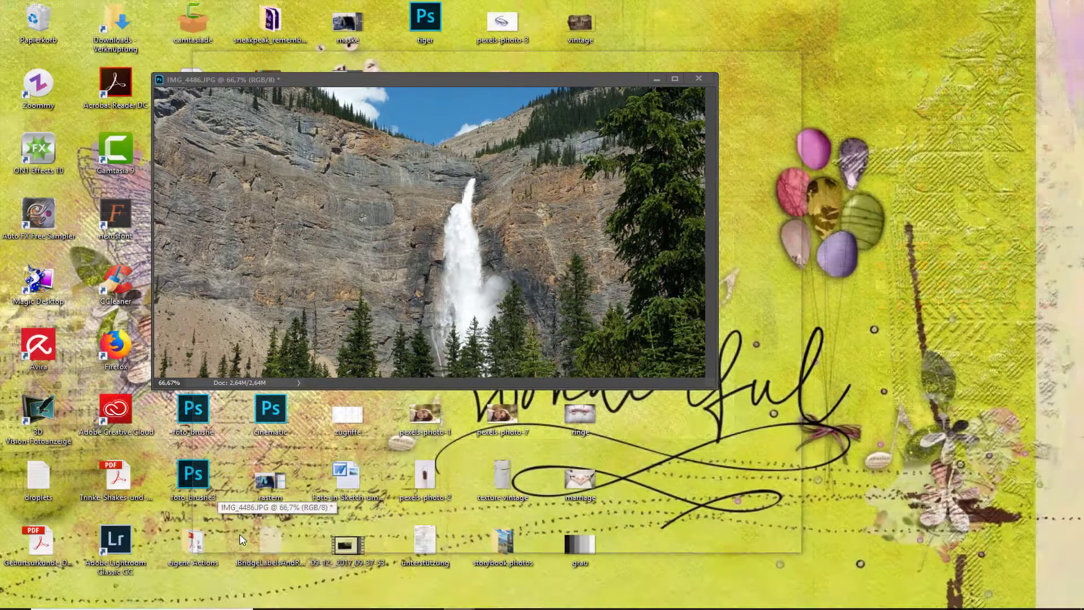
{"action": "left_click", "coordinate": [240, 534]}
{"action": "left_click_drag", "start_coordinate": [431, 77], "coordinate": [370, 80]}
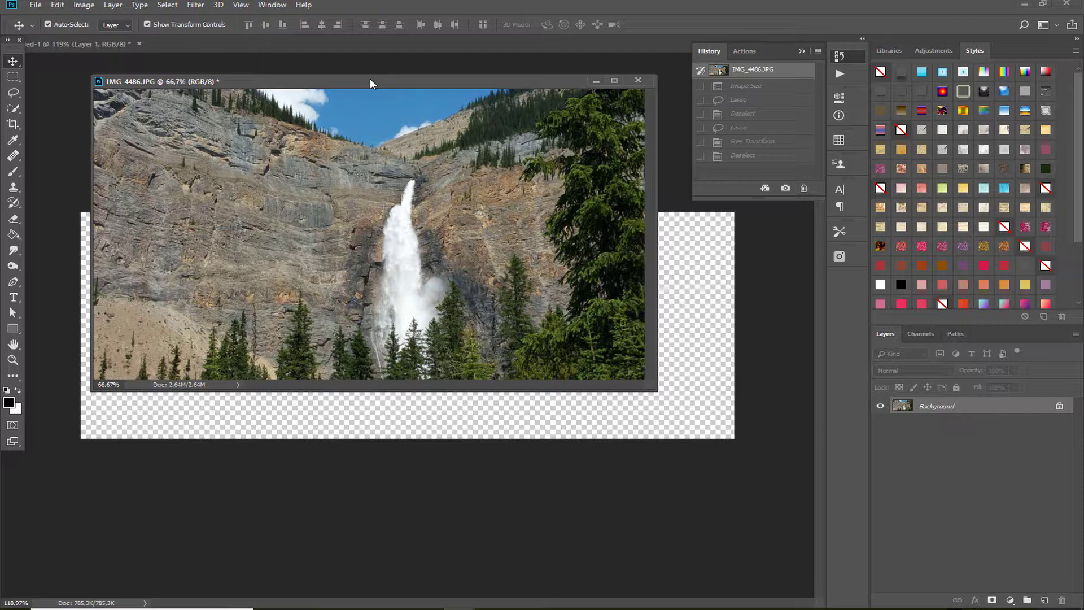
{"action": "left_click_drag", "start_coordinate": [370, 83], "coordinate": [324, 60]}
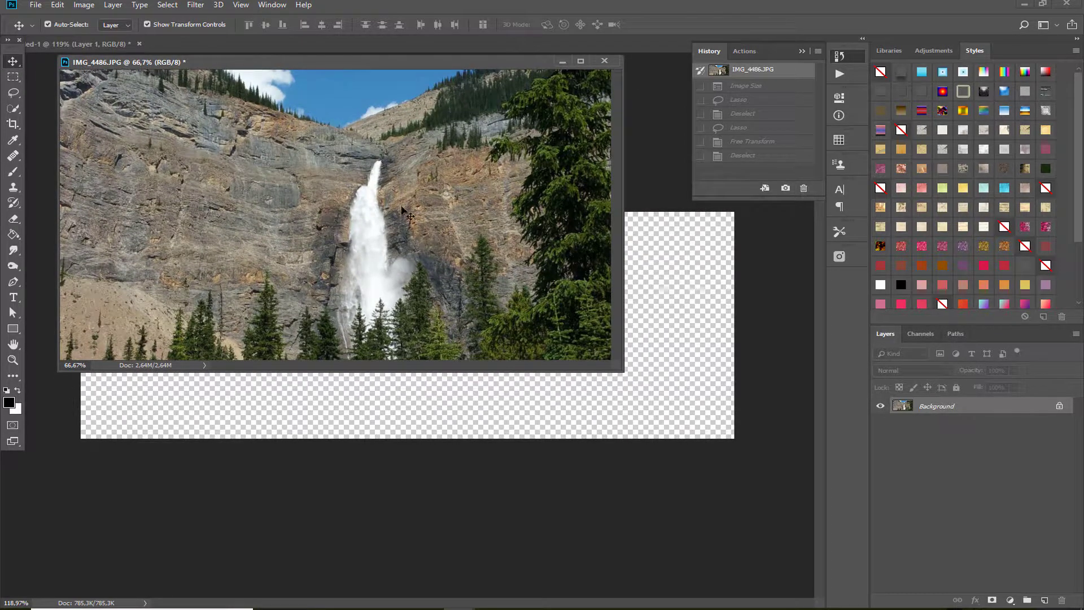
Copy the full-size waterfall photo into the banner document, put its window away, and shift the photo to cover the whole canvas
{"action": "left_click_drag", "start_coordinate": [364, 206], "coordinate": [645, 271]}
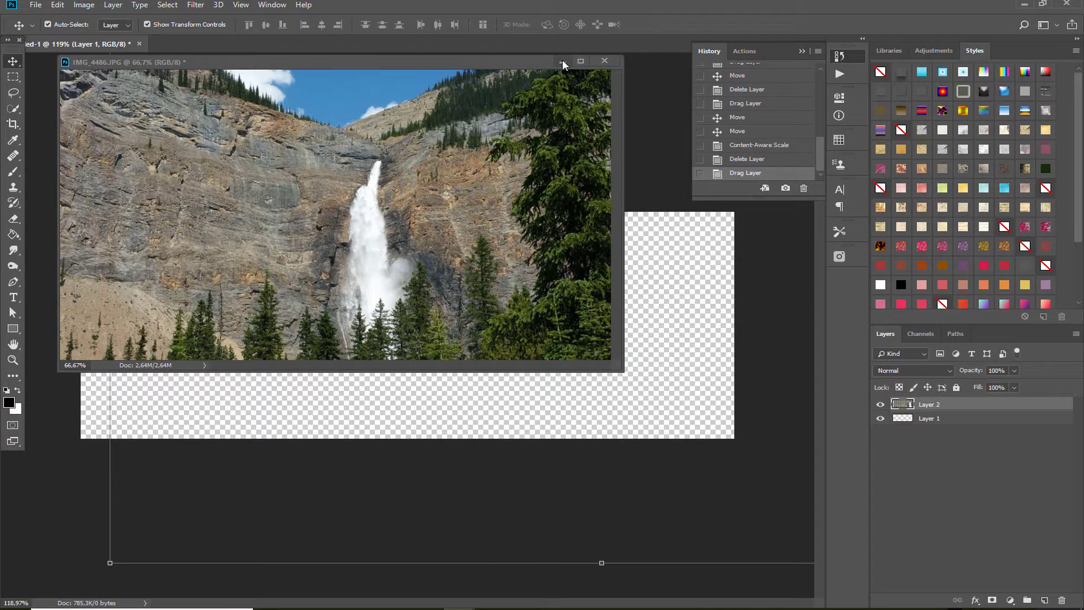
{"action": "left_click", "coordinate": [562, 61]}
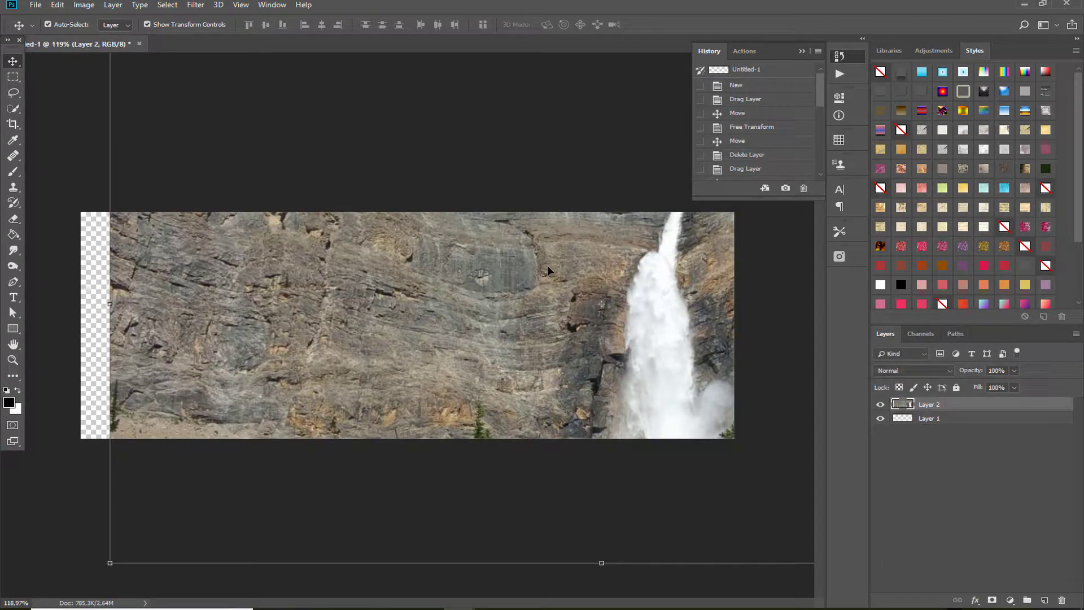
{"action": "key", "text": "ctrl+minus"}
{"action": "key", "text": "ctrl+minus"}
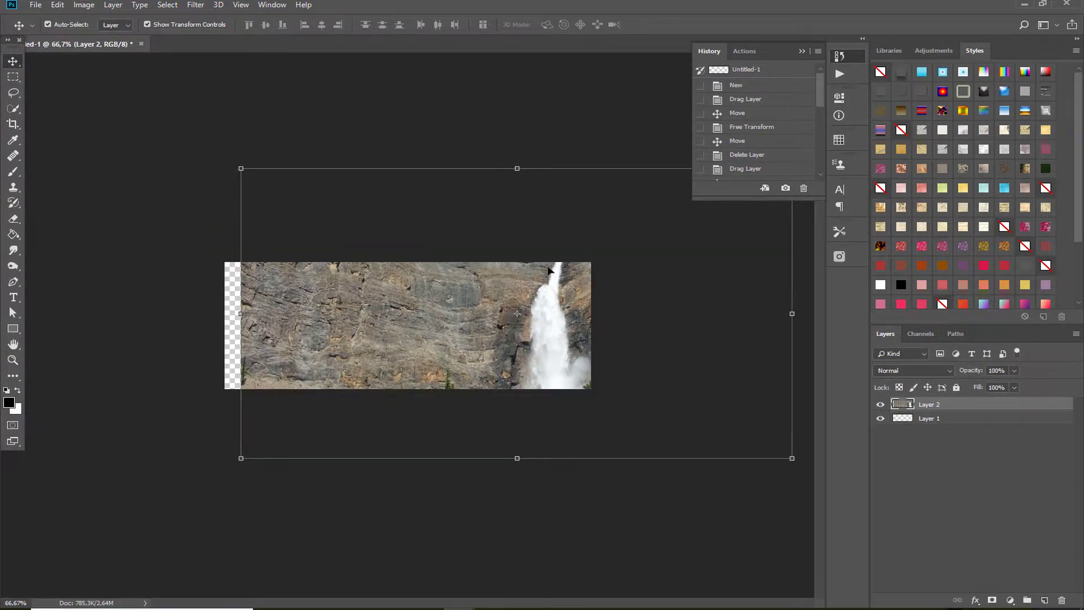
{"action": "left_click_drag", "start_coordinate": [525, 357], "coordinate": [434, 342]}
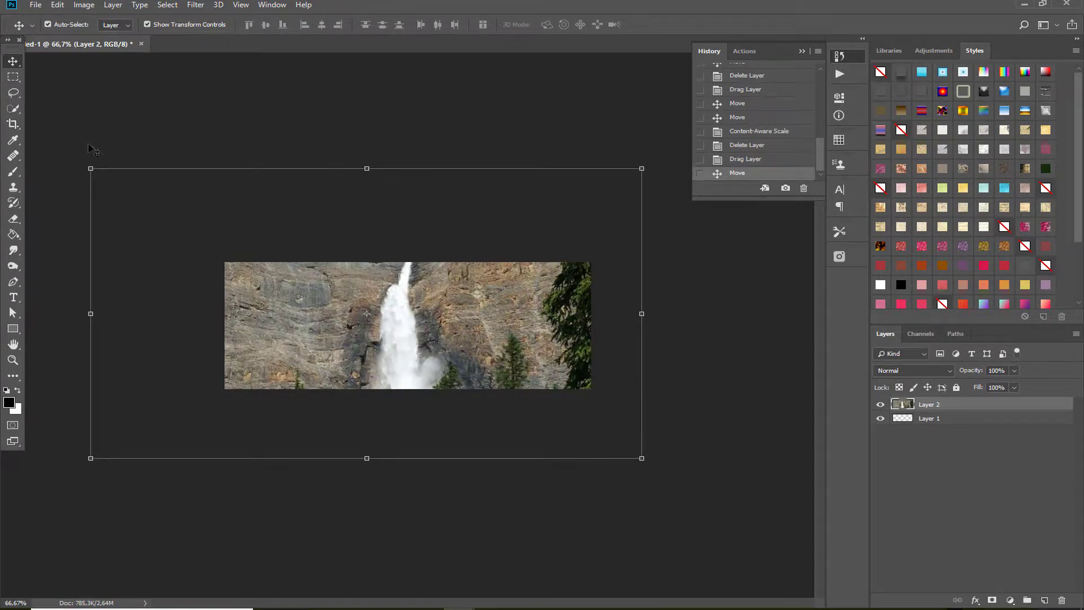
Scale the waterfall photo in stages to about 68% and shift it vertically to try different crops within the banner
{"action": "left_click_drag", "start_coordinate": [90, 168], "coordinate": [204, 229]}
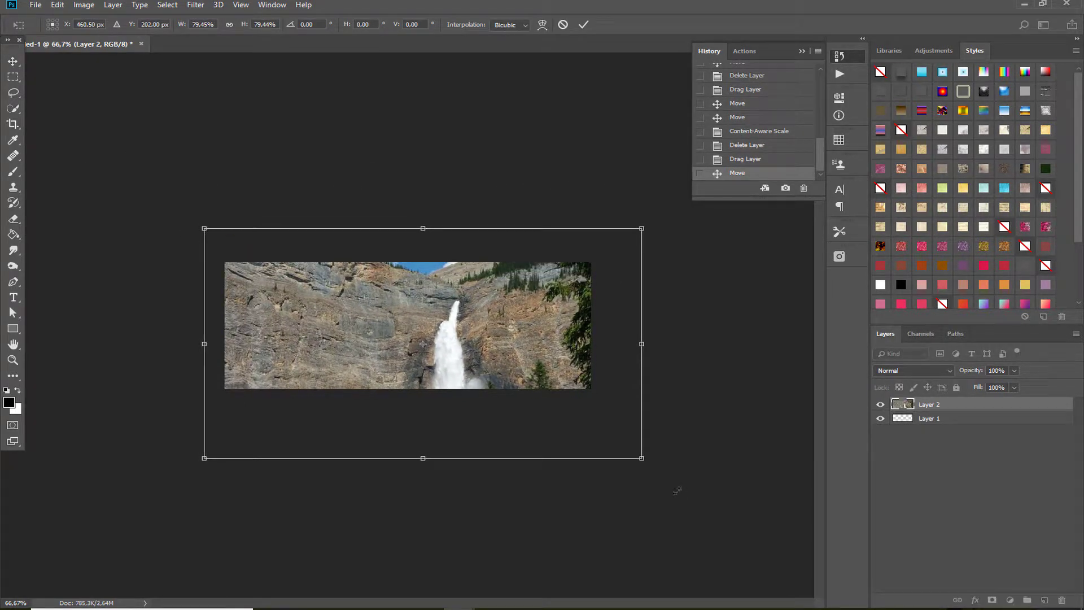
{"action": "left_click_drag", "start_coordinate": [644, 465], "coordinate": [605, 439]}
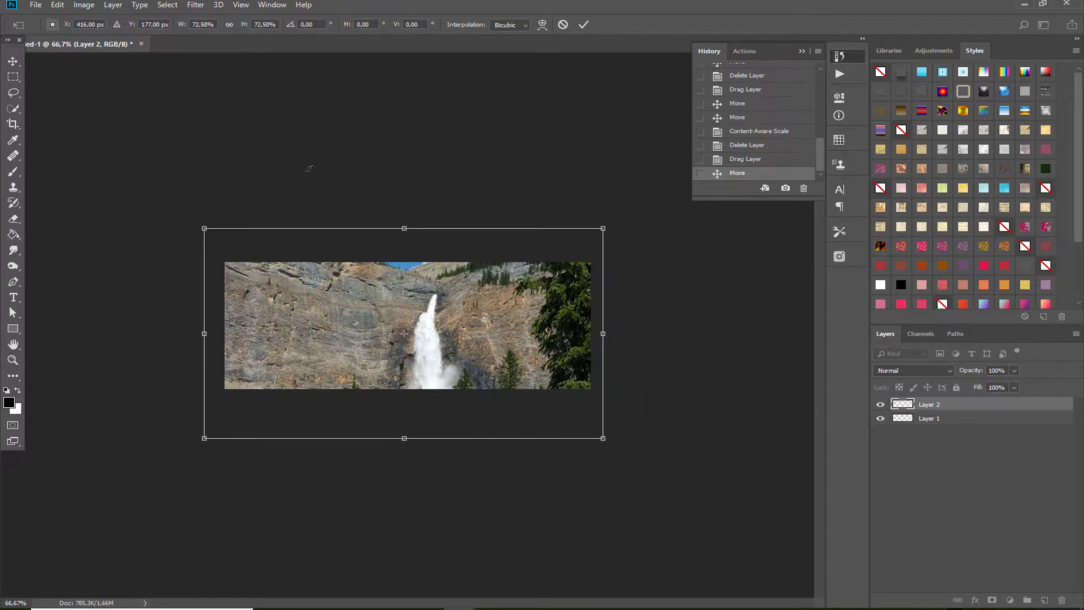
{"action": "left_click_drag", "start_coordinate": [207, 228], "coordinate": [222, 237]}
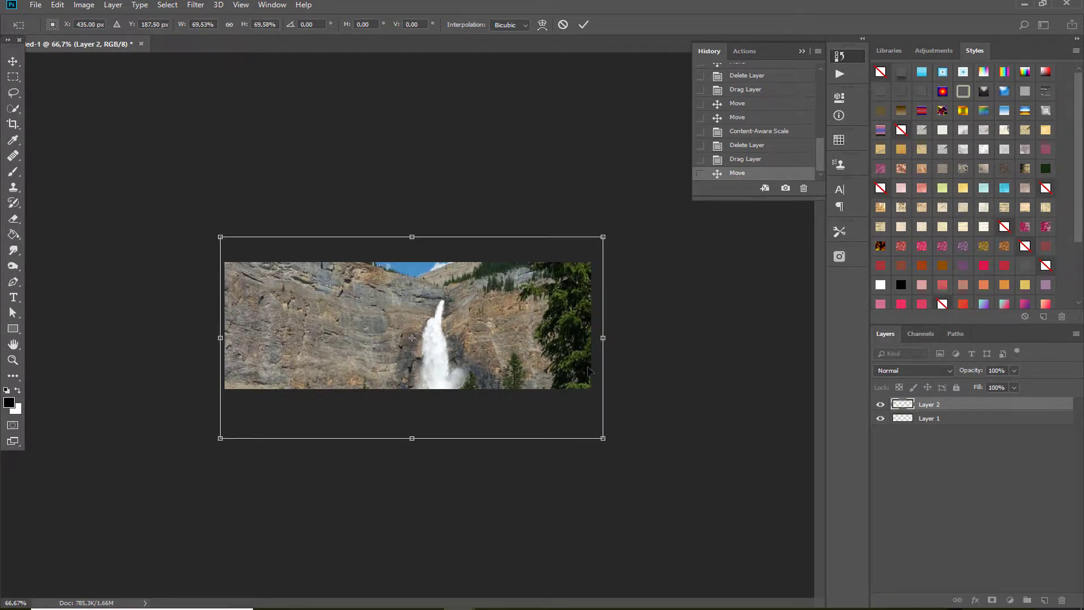
{"action": "left_click_drag", "start_coordinate": [601, 436], "coordinate": [591, 426]}
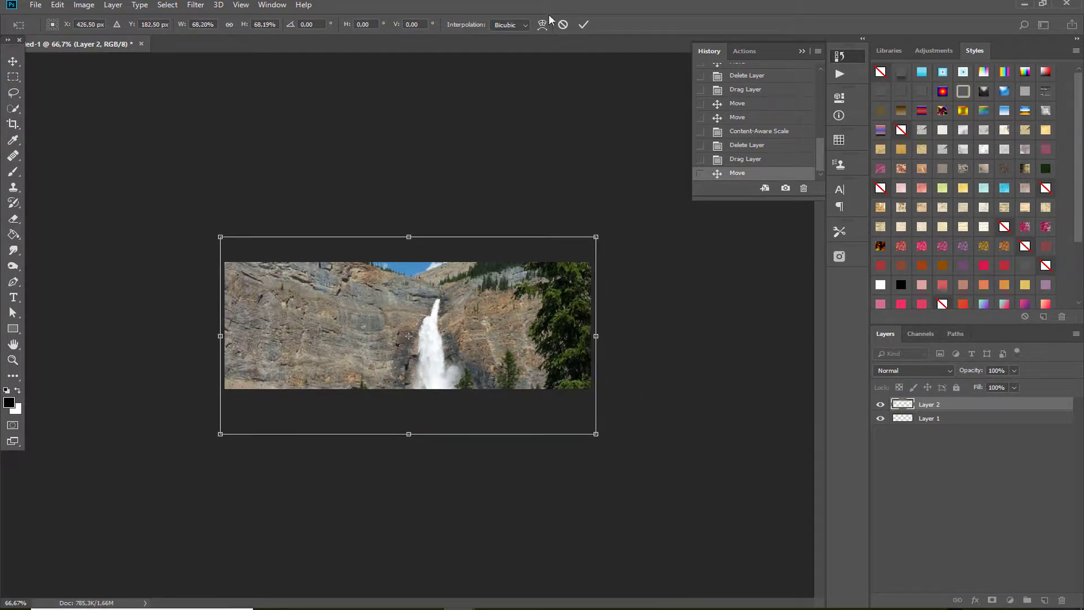
{"action": "left_click", "coordinate": [584, 24]}
{"action": "mouse_move", "coordinate": [570, 349]}
{"action": "left_mouse_down"}
{"action": "mouse_move", "coordinate": [562, 339]}
{"action": "mouse_move", "coordinate": [562, 364]}
{"action": "left_mouse_up"}
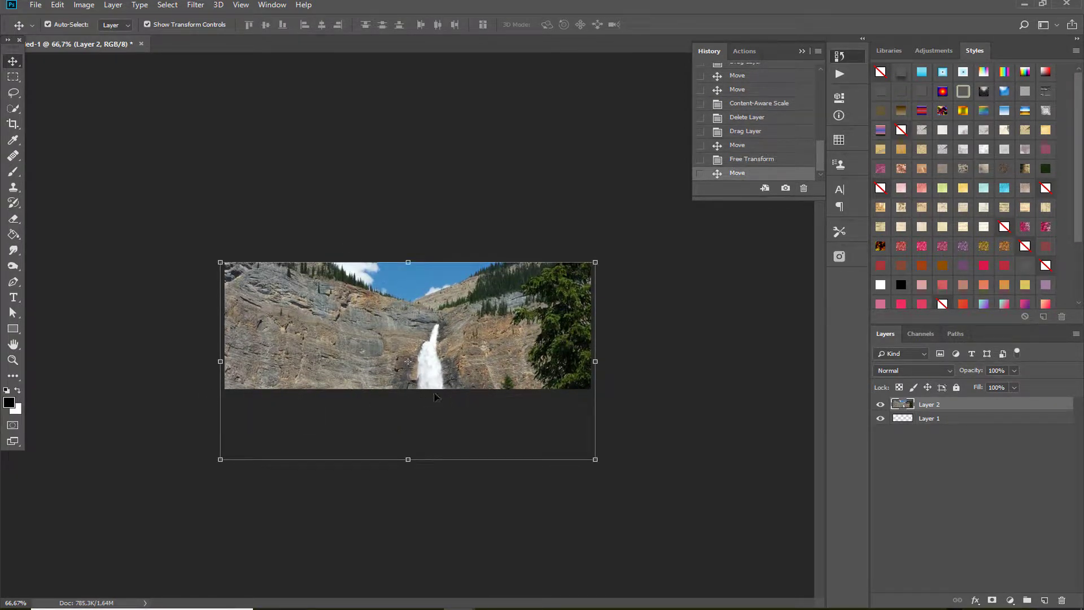
{"action": "left_click_drag", "start_coordinate": [437, 363], "coordinate": [410, 318]}
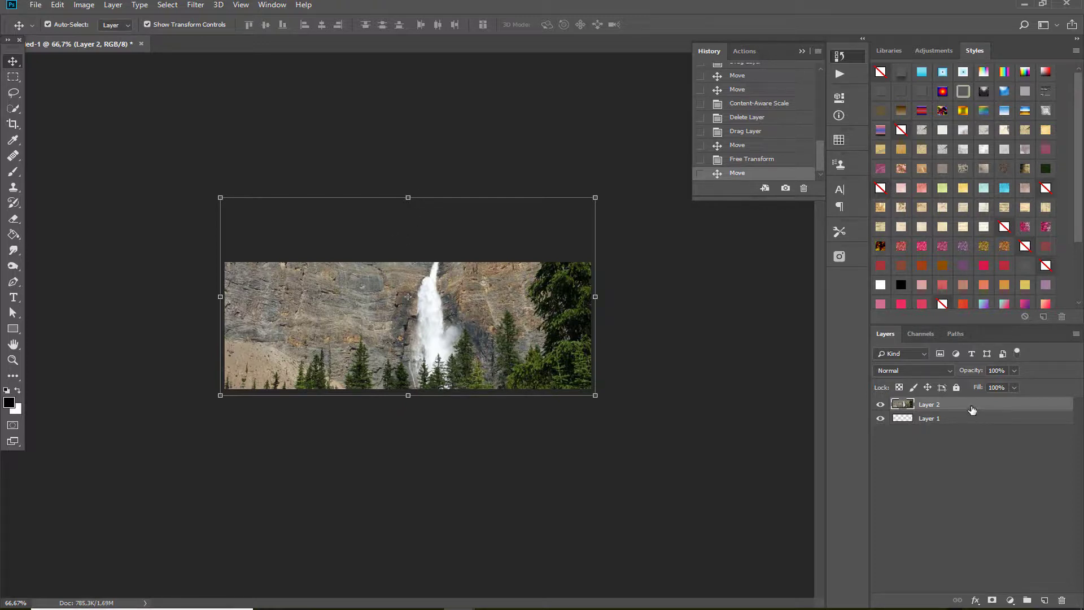
Delete the waterfall photo's layer from the banner document
{"action": "left_click_drag", "start_coordinate": [972, 408], "coordinate": [1045, 600]}
{"action": "key", "text": "Delete"}
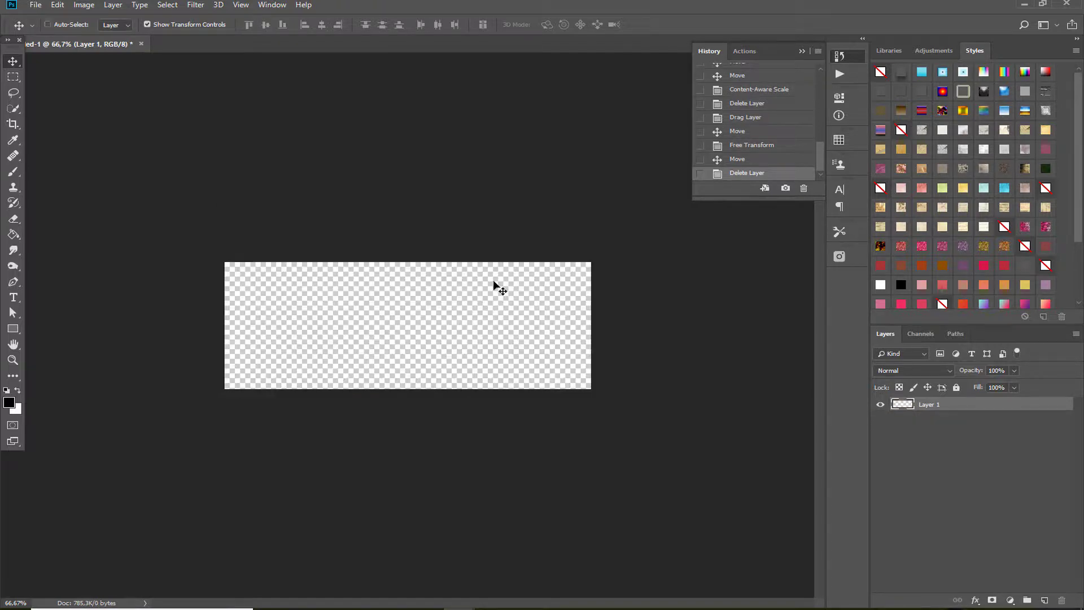
{"action": "key", "text": "ctrl+0"}
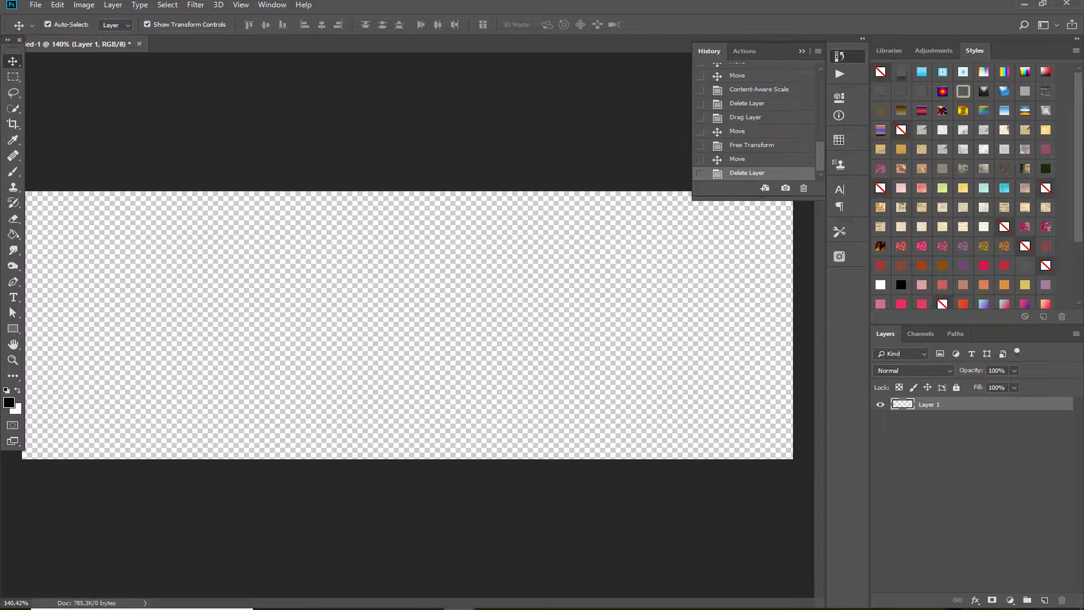
Bring up the IMG_4486.JPG photo and resize it to a height of 315 pixels, keeping its proportions linked
{"action": "left_click", "coordinate": [241, 543]}
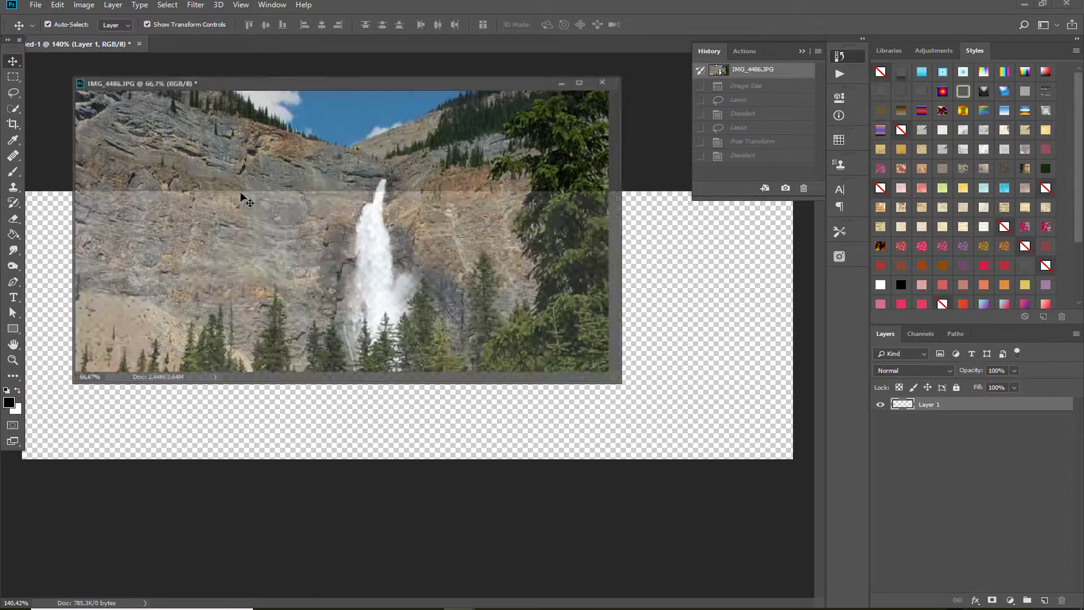
{"action": "left_click", "coordinate": [84, 5]}
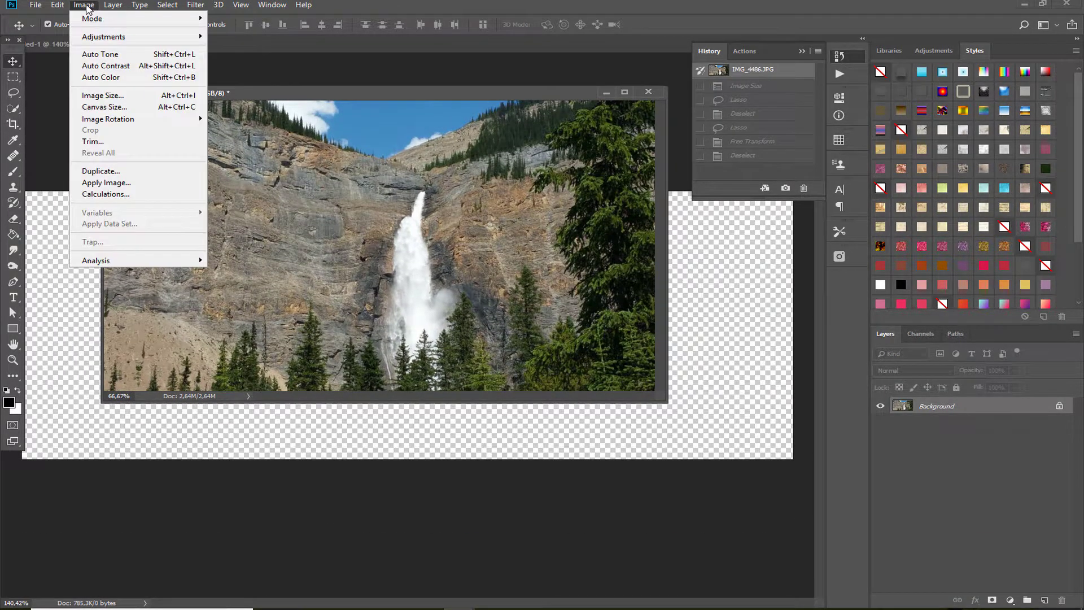
{"action": "left_click", "coordinate": [103, 96]}
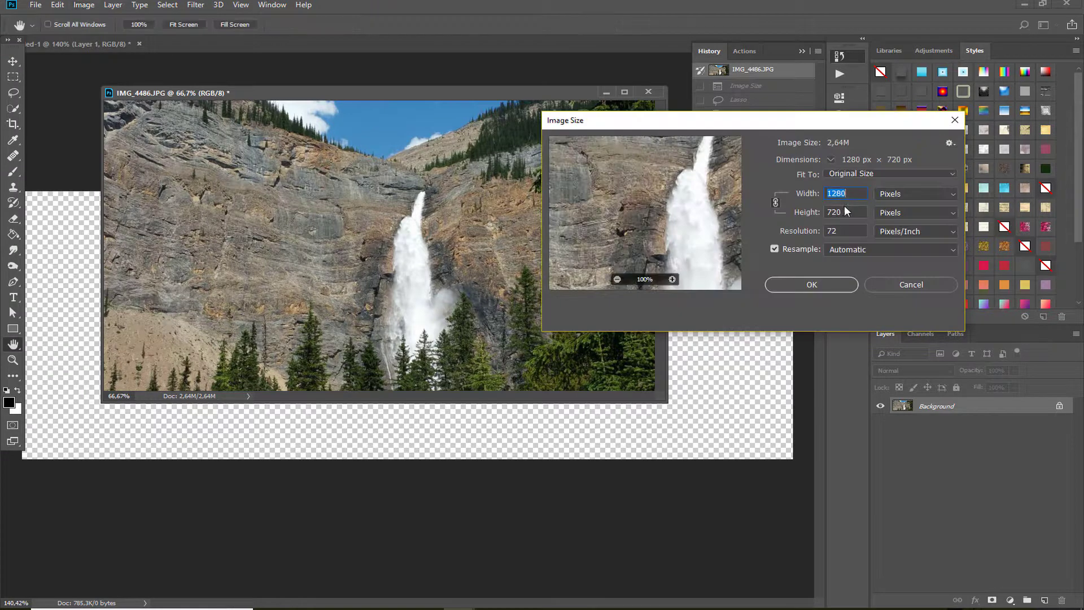
{"action": "double_click", "coordinate": [846, 215]}
{"action": "type", "text": "315"}
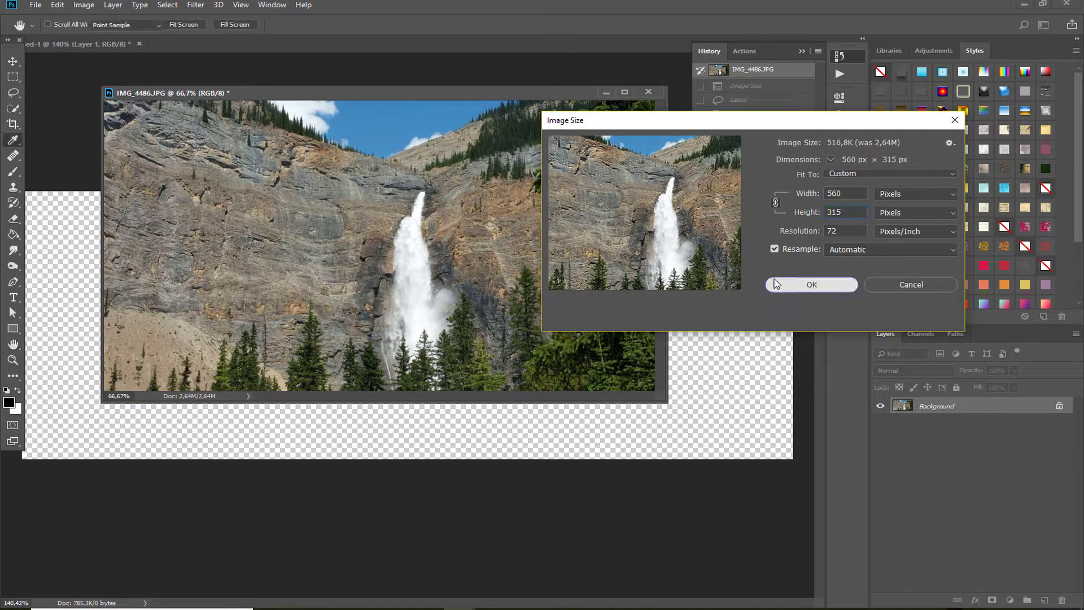
{"action": "left_click", "coordinate": [812, 284]}
Copy the resized waterfall photo into the banner document and position it near the middle, fitted to the canvas height
{"action": "left_click", "coordinate": [12, 61]}
{"action": "left_click_drag", "start_coordinate": [151, 129], "coordinate": [485, 318]}
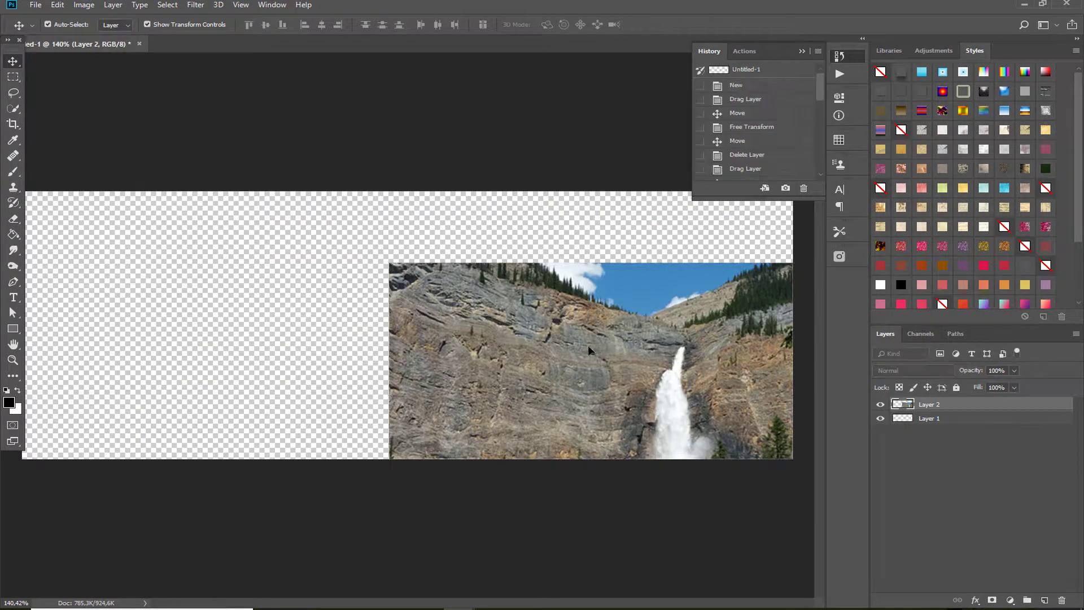
{"action": "left_click_drag", "start_coordinate": [588, 345], "coordinate": [347, 285]}
{"action": "left_click", "coordinate": [63, 6]}
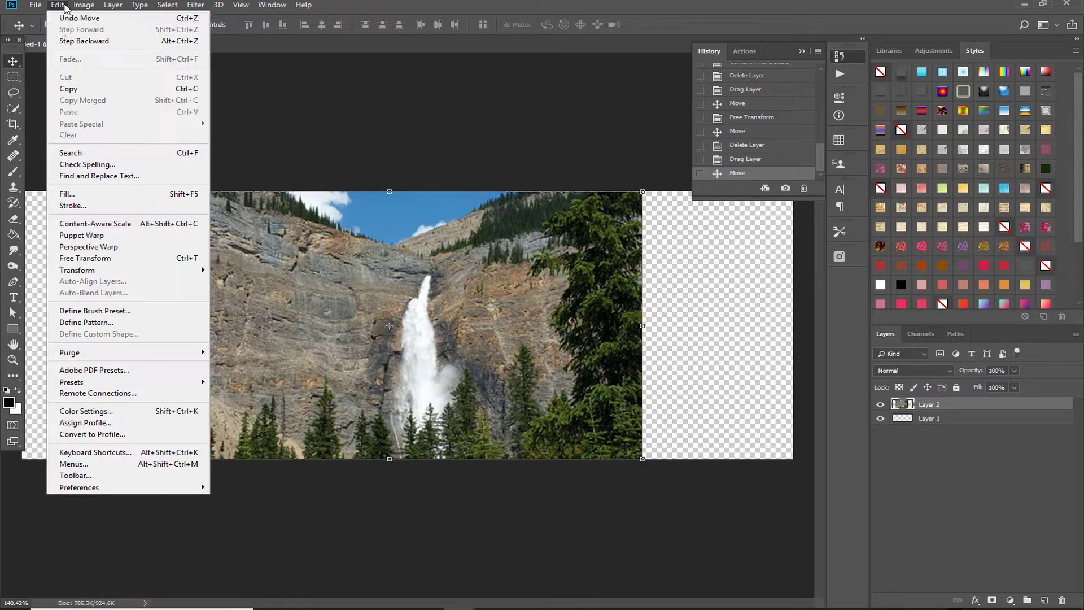
{"action": "left_click", "coordinate": [93, 223]}
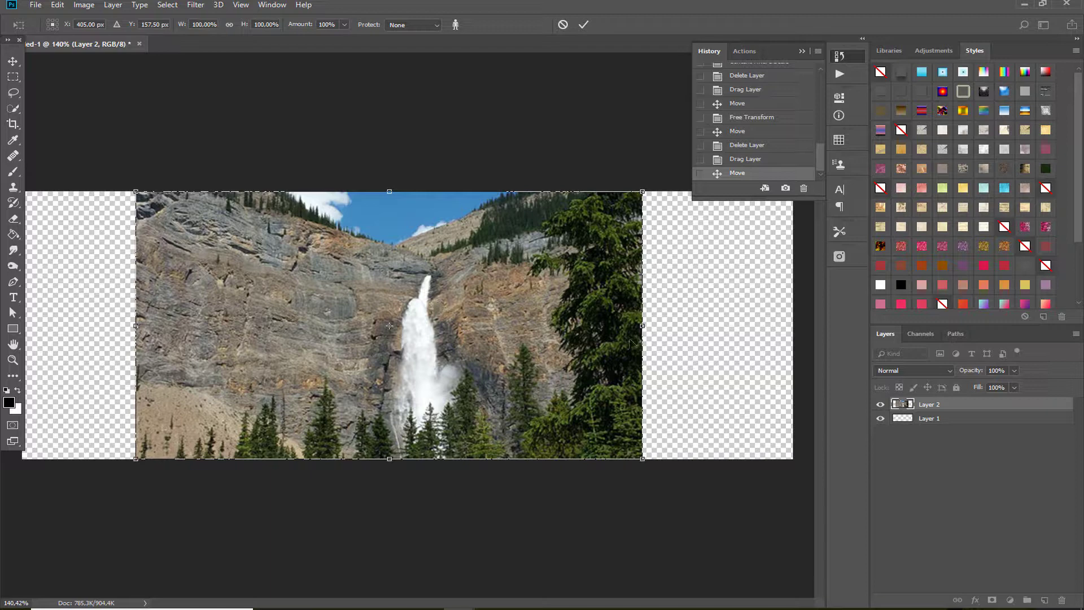
{"action": "left_click_drag", "start_coordinate": [640, 329], "coordinate": [647, 327]}
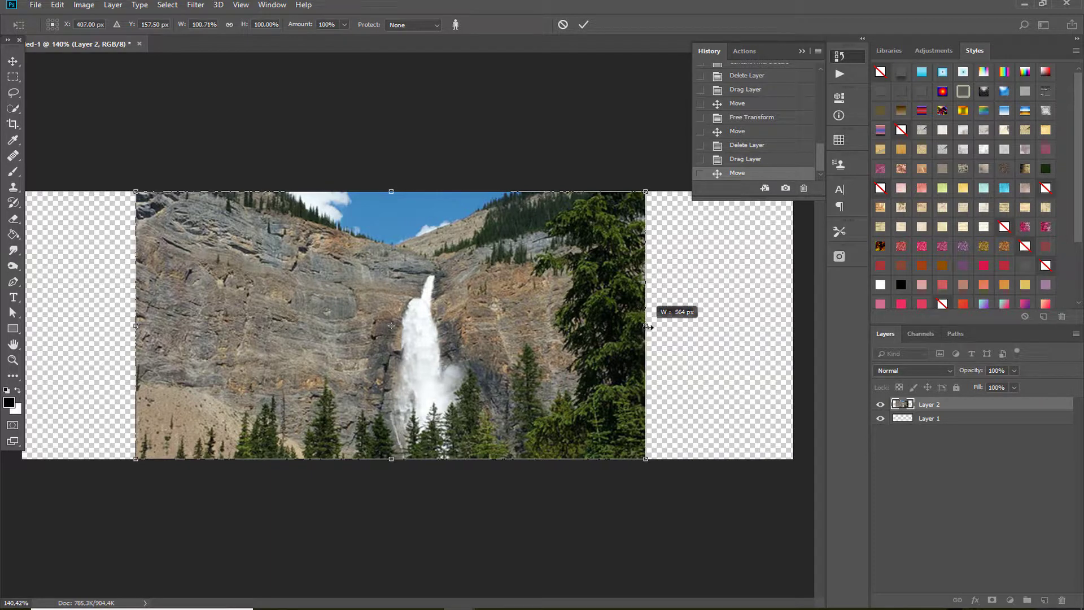
{"action": "mouse_move", "coordinate": [132, 325]}
{"action": "left_mouse_down"}
{"action": "mouse_move", "coordinate": [104, 325]}
{"action": "mouse_move", "coordinate": [126, 326]}
{"action": "left_mouse_up"}
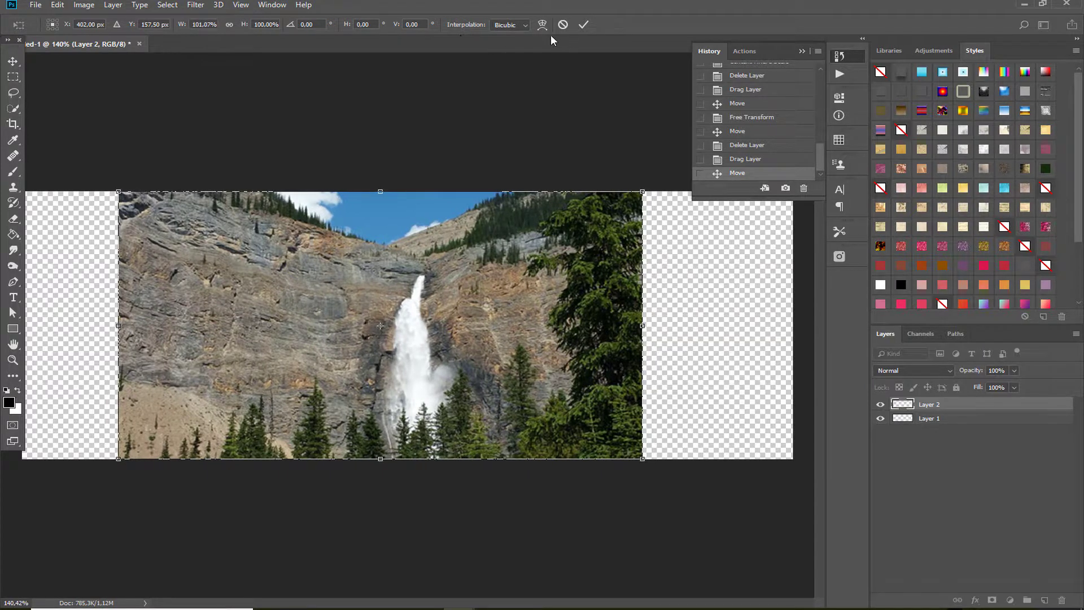
{"action": "left_click", "coordinate": [563, 24]}
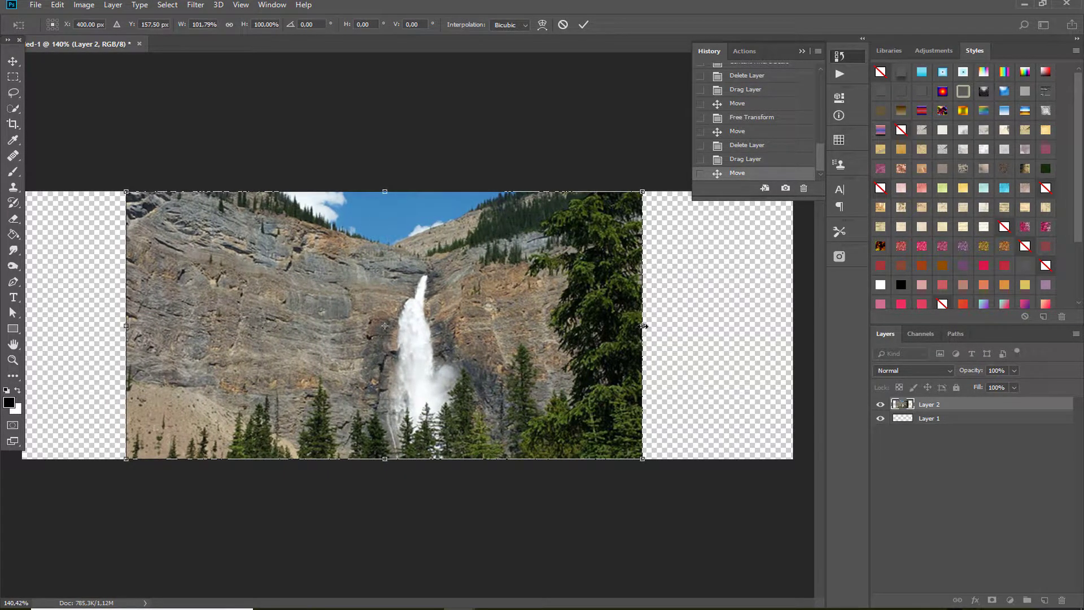
Free-transform the waterfall photo to about 101% of its width, keeping its height at 100%
{"action": "mouse_move", "coordinate": [643, 325]}
{"action": "left_mouse_down"}
{"action": "mouse_move", "coordinate": [662, 326]}
{"action": "mouse_move", "coordinate": [637, 325]}
{"action": "left_mouse_up"}
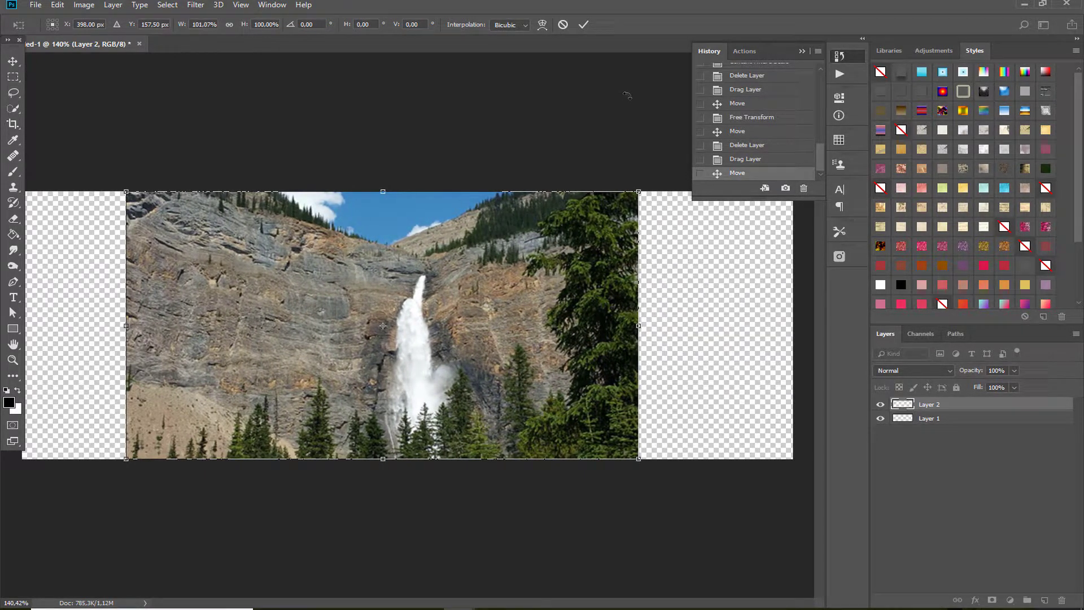
{"action": "left_click", "coordinate": [583, 24]}
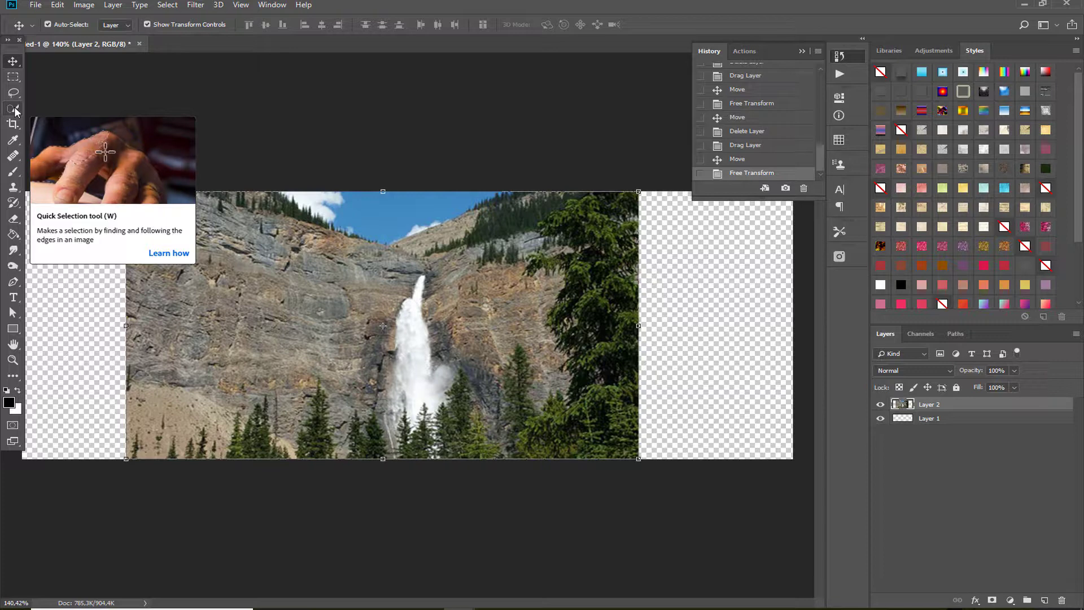
Select the waterfall and its spray down to the photo's lower edge with the Quick Selection tool
{"action": "left_click_drag", "start_coordinate": [16, 112], "coordinate": [53, 115]}
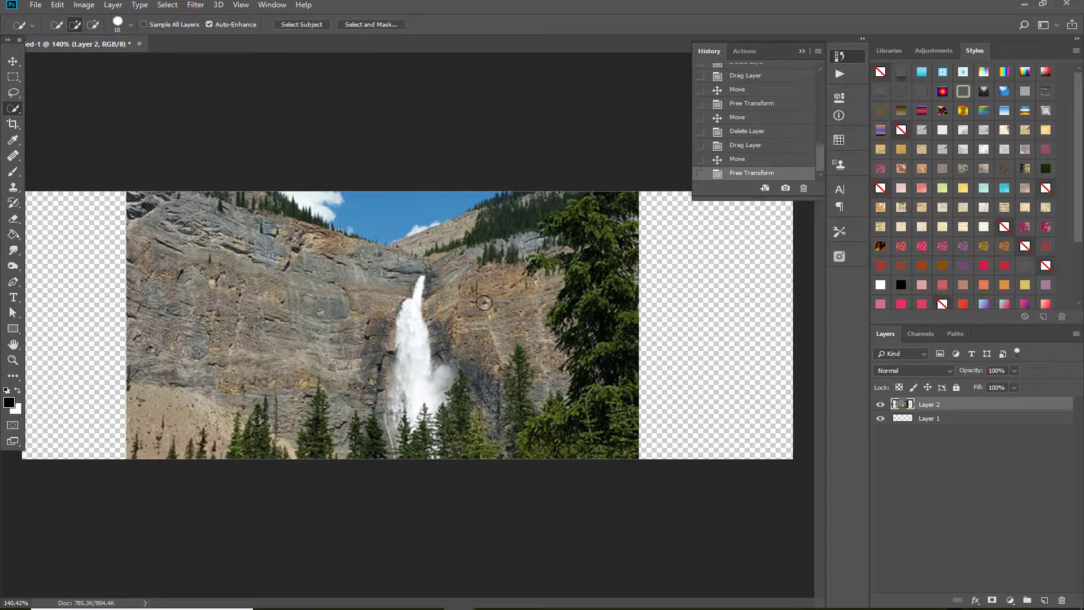
{"action": "mouse_move", "coordinate": [411, 330]}
{"action": "left_mouse_down"}
{"action": "mouse_move", "coordinate": [410, 310]}
{"action": "mouse_move", "coordinate": [416, 387]}
{"action": "mouse_move", "coordinate": [404, 391]}
{"action": "mouse_move", "coordinate": [386, 370]}
{"action": "mouse_move", "coordinate": [397, 430]}
{"action": "mouse_move", "coordinate": [424, 439]}
{"action": "left_mouse_up"}
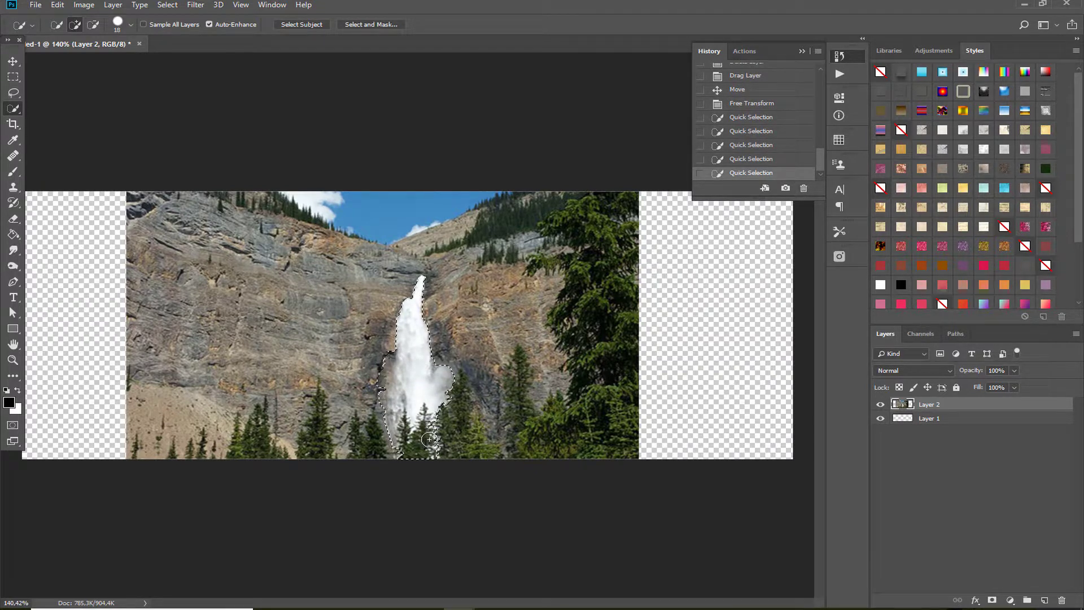
{"action": "left_click", "coordinate": [433, 422]}
{"action": "left_click", "coordinate": [438, 397]}
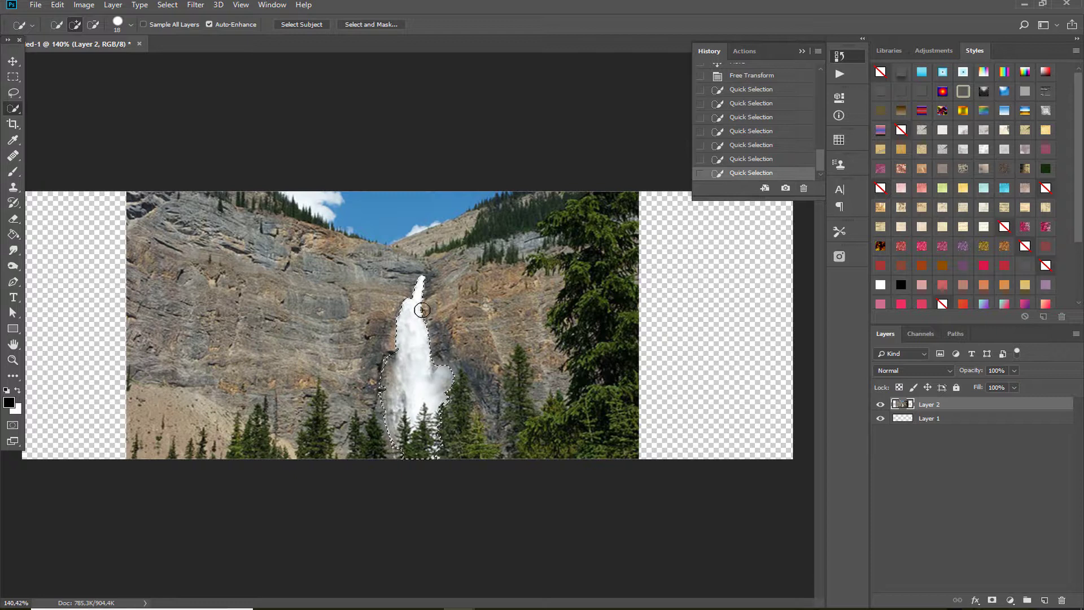
Save the waterfall selection as an alpha channel and deselect it
{"action": "left_click", "coordinate": [12, 61]}
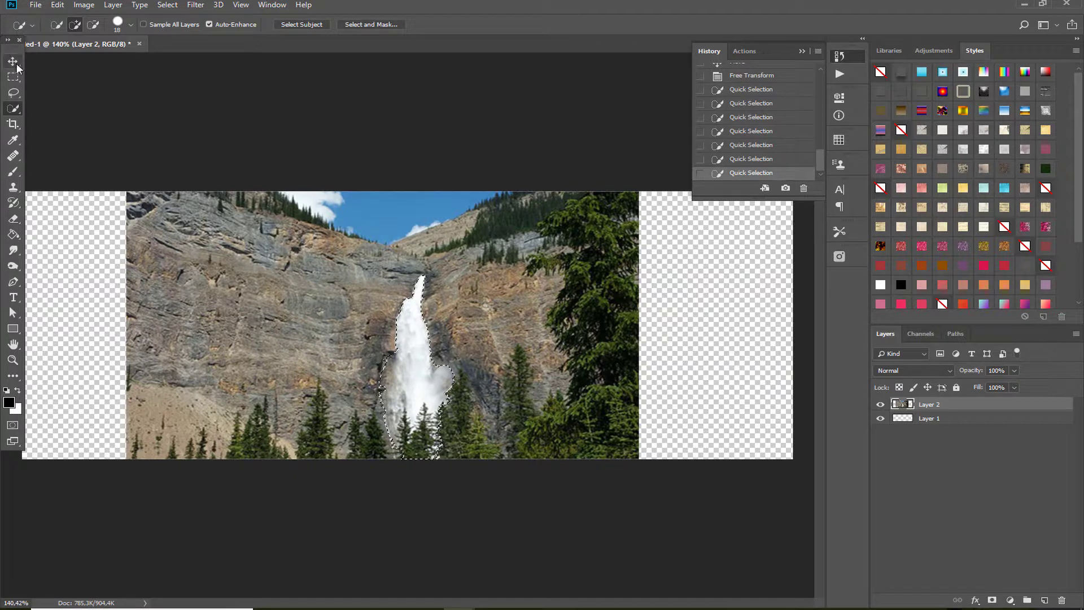
{"action": "left_click", "coordinate": [920, 333]}
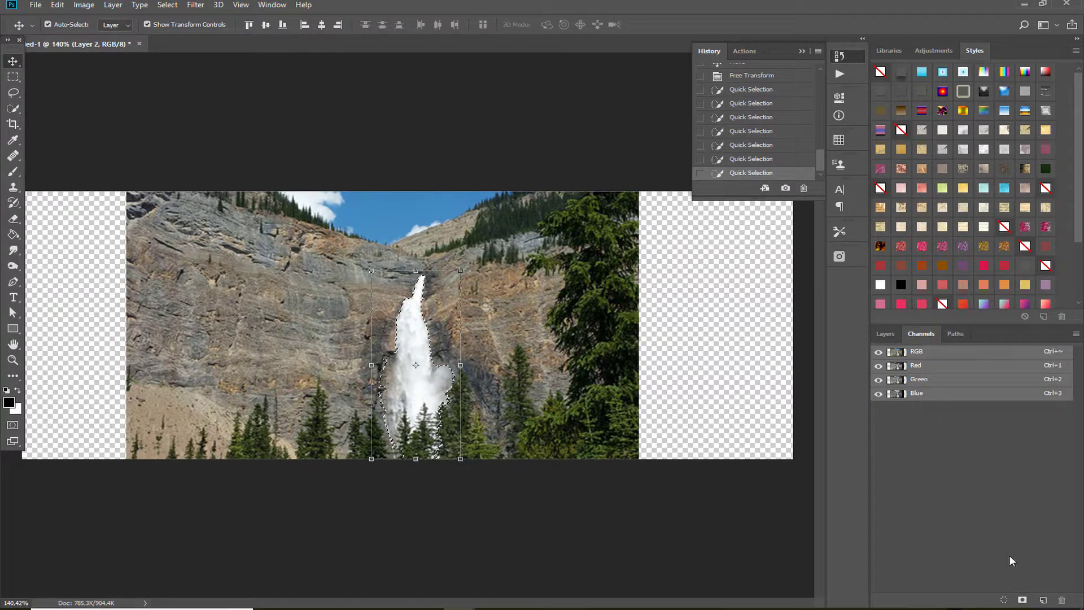
{"action": "left_click", "coordinate": [1023, 600]}
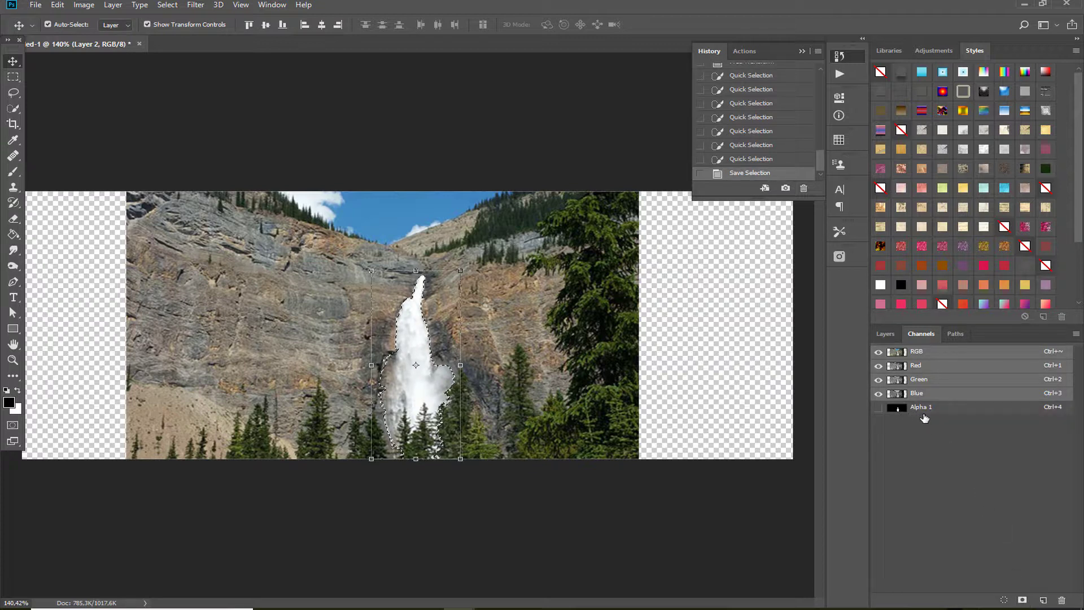
{"action": "left_click", "coordinate": [886, 337]}
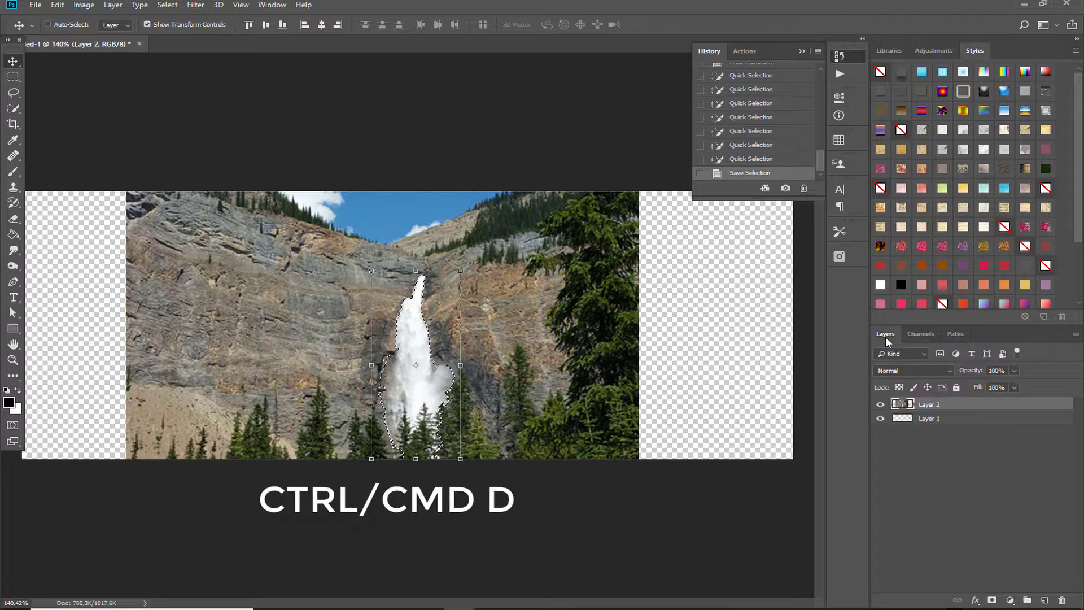
{"action": "key", "text": "ctrl+d"}
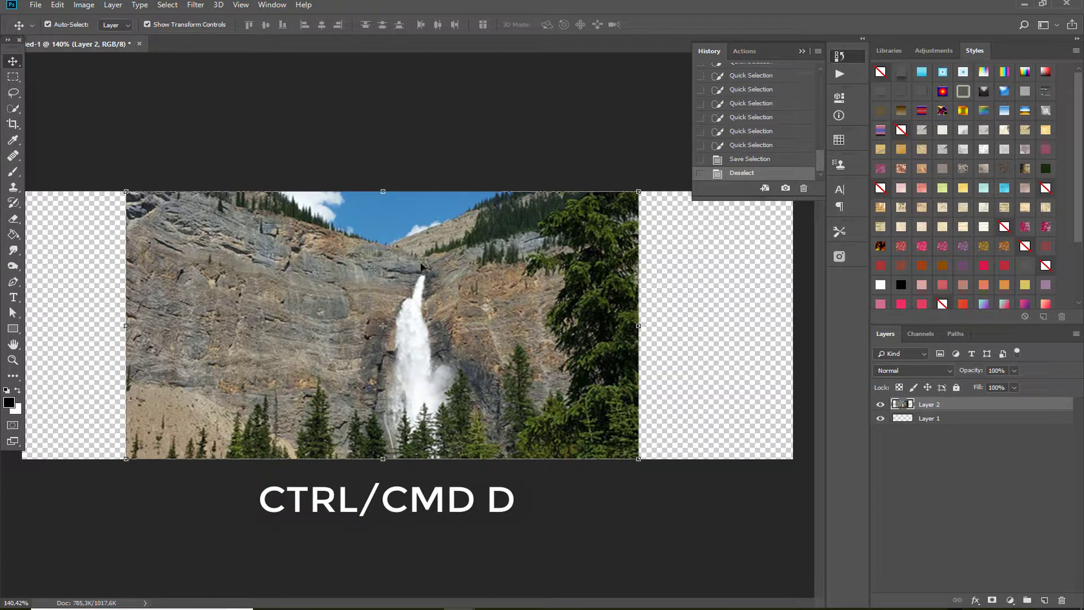
Content-Aware Scale the waterfall photo with Alpha 1 protected, widening it to about 150% so it spans the full banner width
{"action": "left_click", "coordinate": [59, 5]}
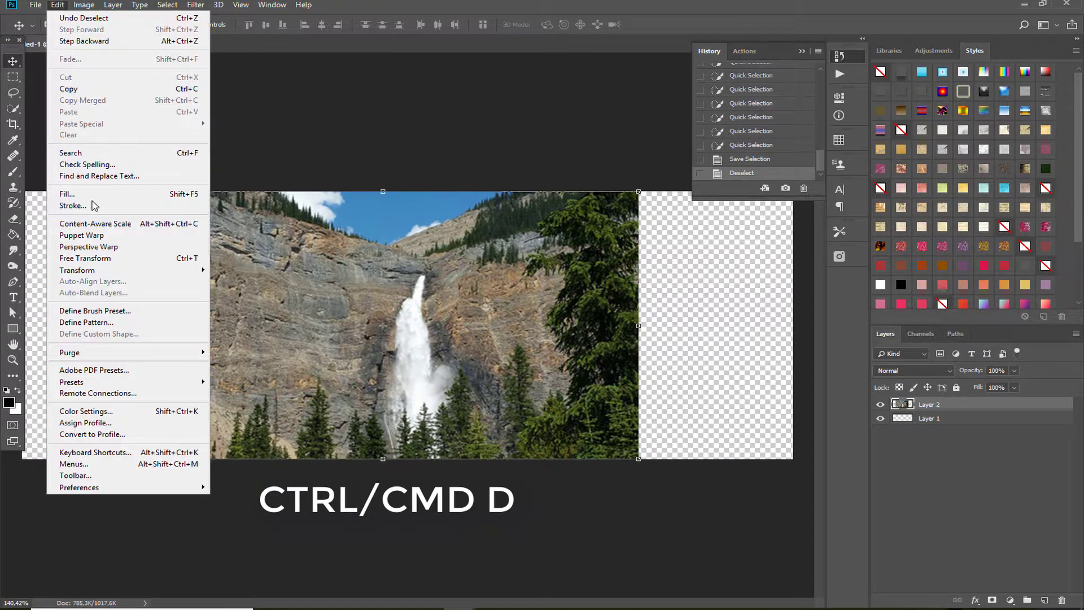
{"action": "left_click", "coordinate": [95, 226]}
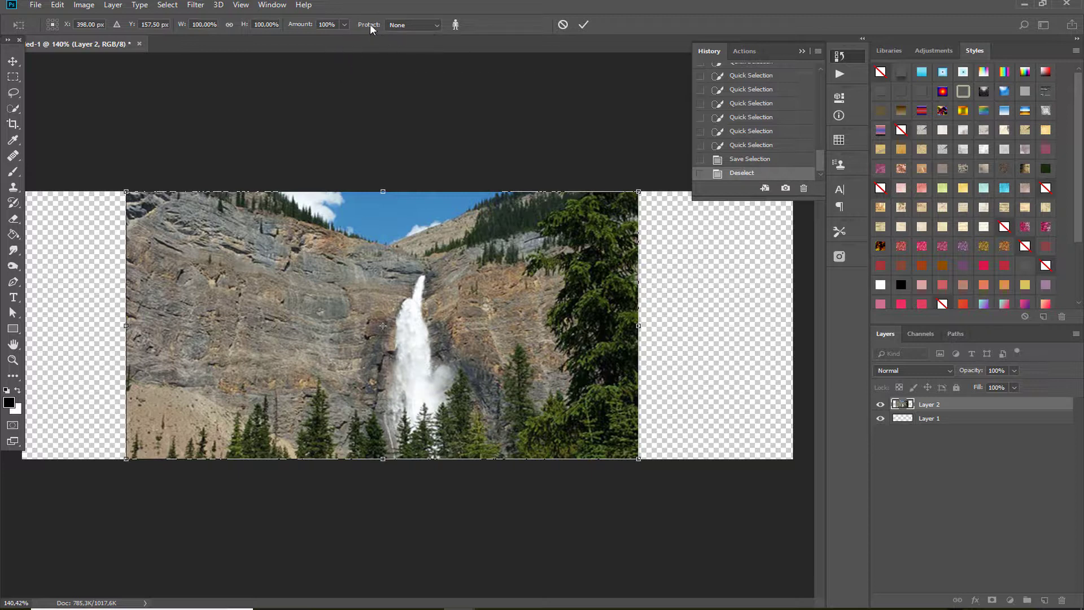
{"action": "left_click", "coordinate": [439, 26]}
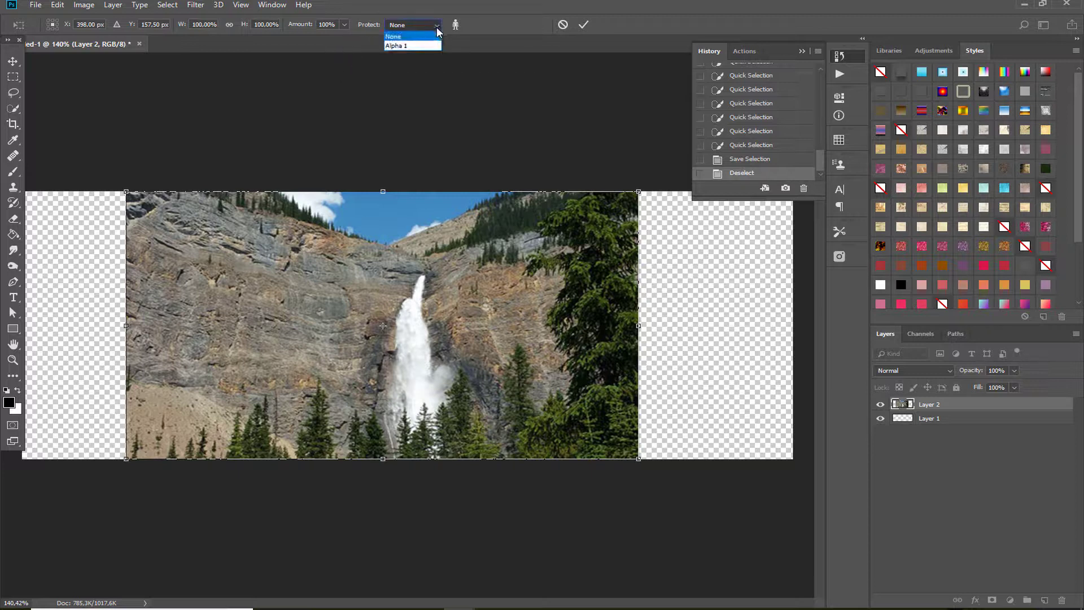
{"action": "left_click", "coordinate": [392, 45]}
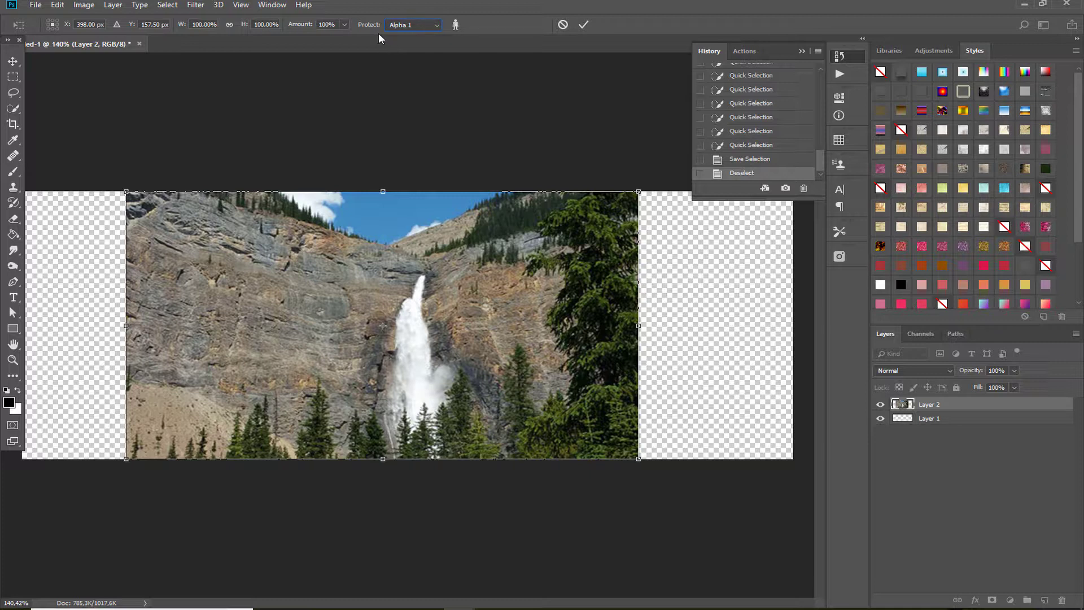
{"action": "left_click_drag", "start_coordinate": [640, 326], "coordinate": [705, 326]}
{"action": "left_click_drag", "start_coordinate": [124, 326], "coordinate": [22, 324]}
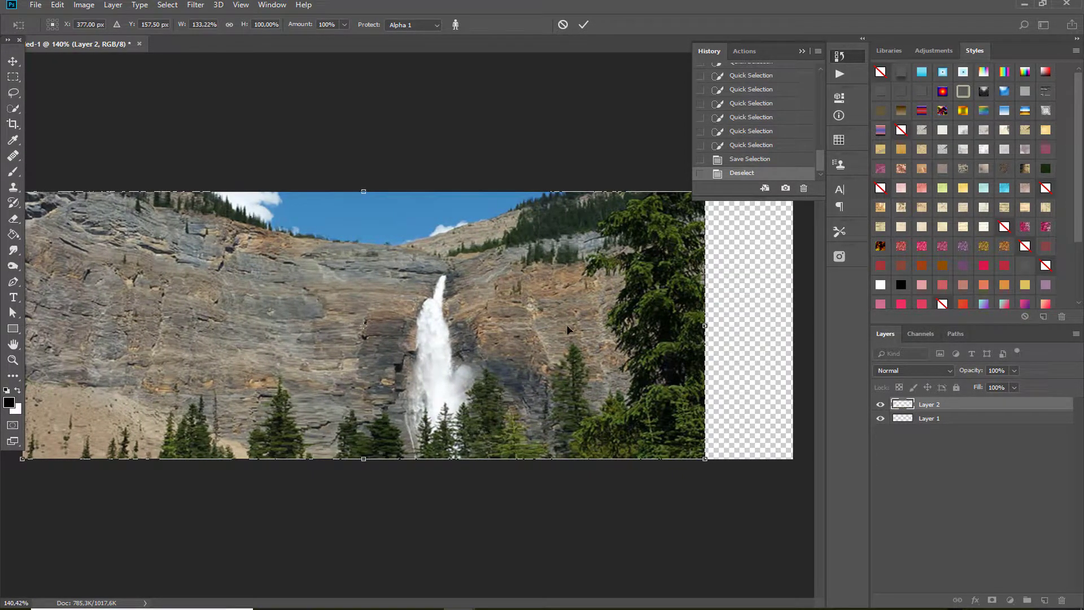
{"action": "left_click_drag", "start_coordinate": [707, 326], "coordinate": [770, 322]}
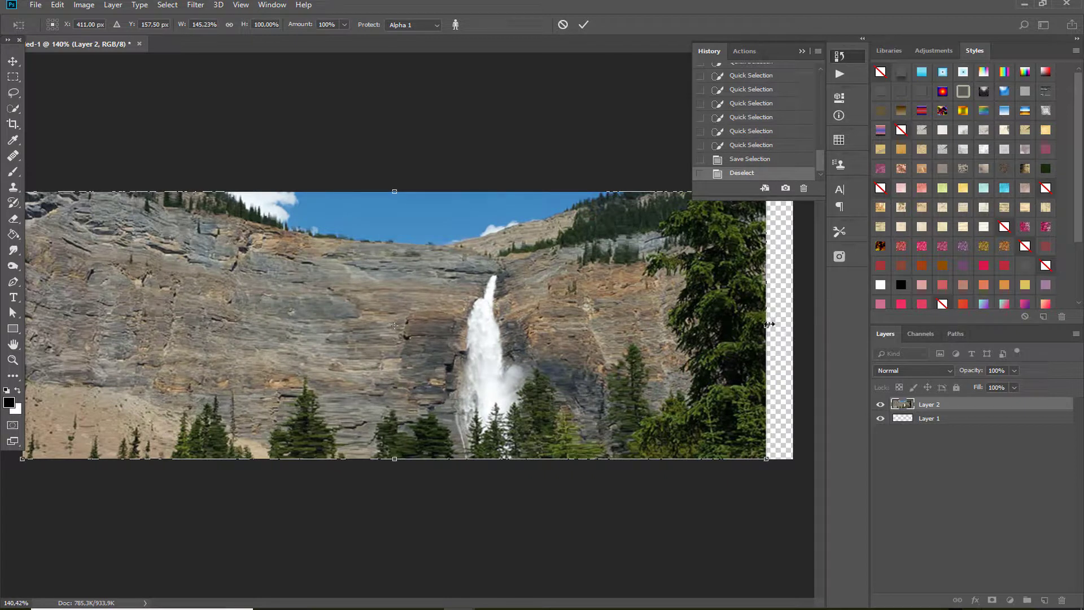
{"action": "left_click_drag", "start_coordinate": [770, 326], "coordinate": [796, 325]}
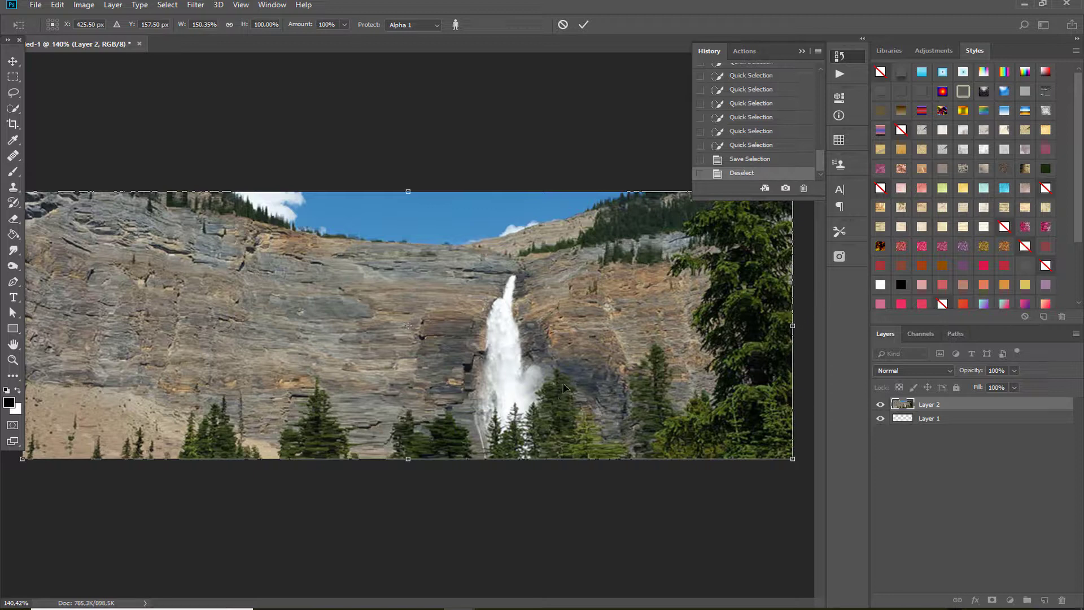
{"action": "left_click", "coordinate": [584, 24]}
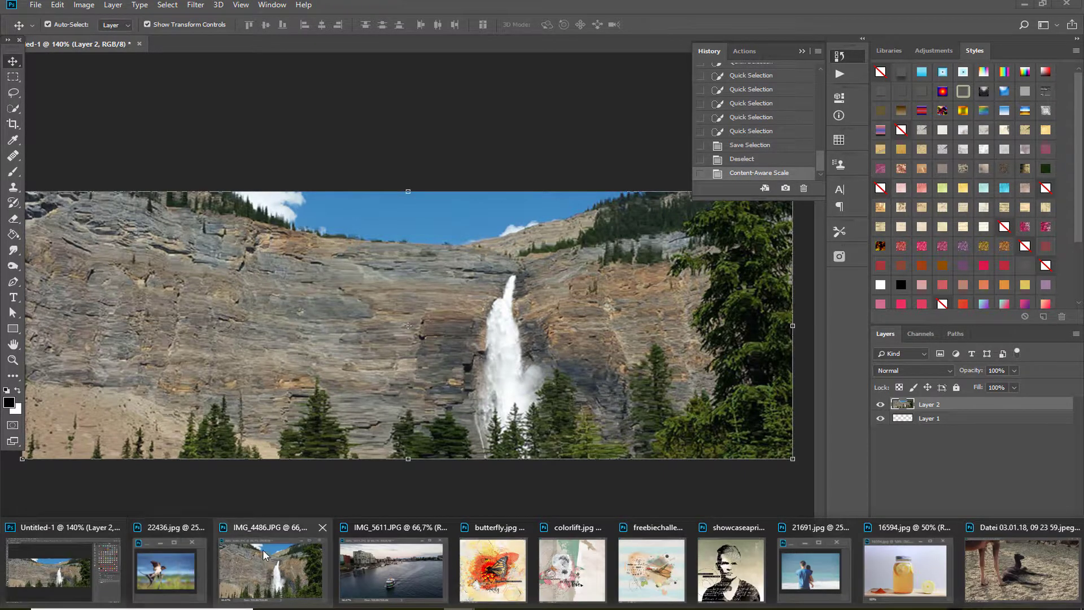
Bring up the IMG_4486.JPG photo and revert it to its original state before the Image Size change
{"action": "left_click", "coordinate": [263, 543]}
{"action": "left_click_drag", "start_coordinate": [243, 100], "coordinate": [307, 101]}
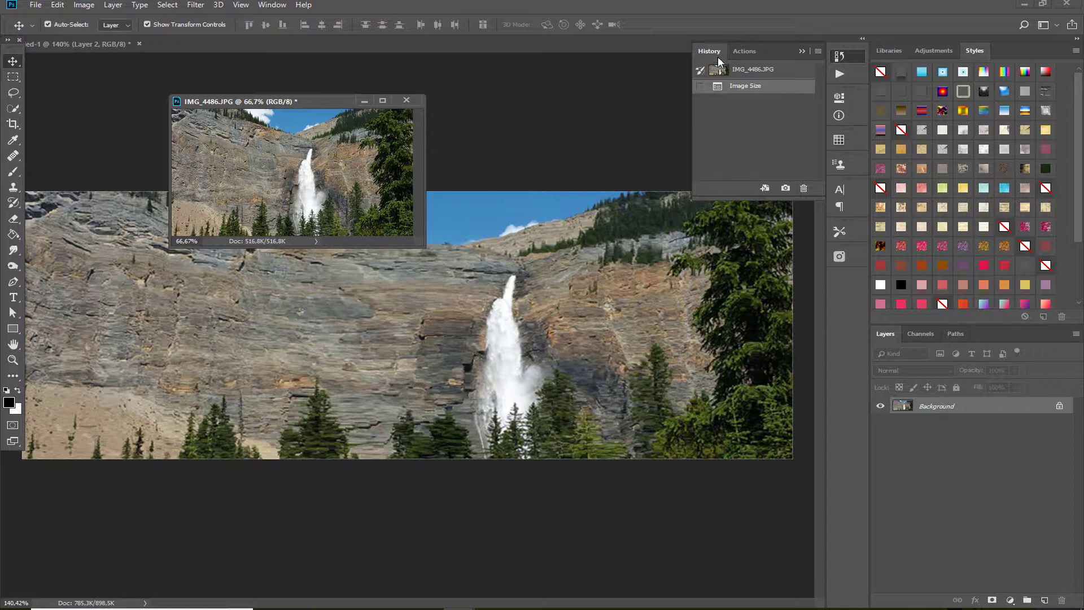
{"action": "left_click", "coordinate": [748, 72]}
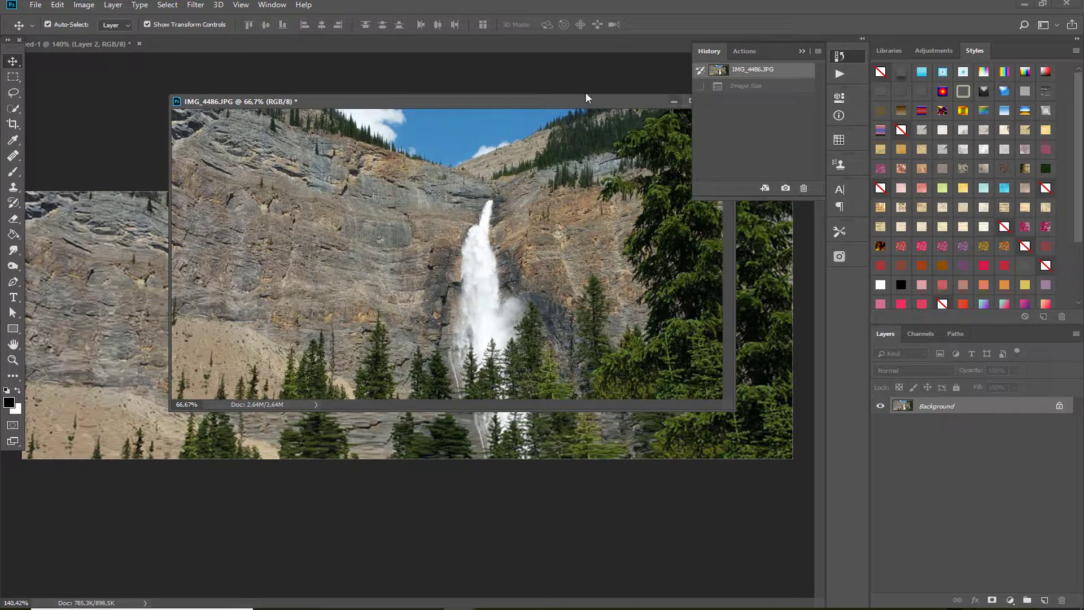
{"action": "left_click_drag", "start_coordinate": [497, 103], "coordinate": [437, 85]}
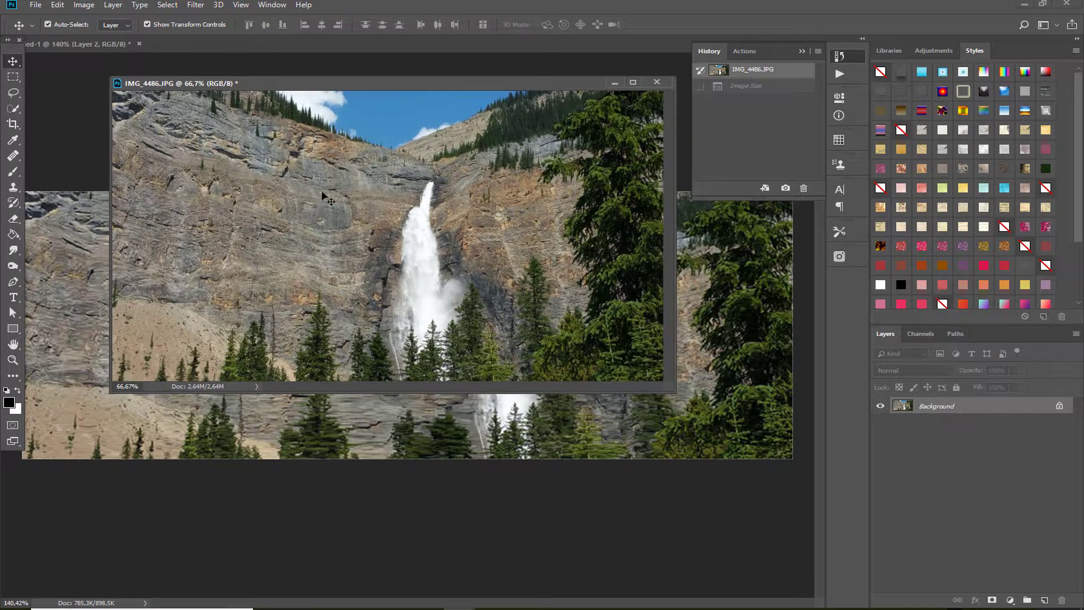
Lasso a large area of the rock face beside the waterfall in IMG_4486.JPG with a 10 px feather
{"action": "left_click", "coordinate": [14, 95]}
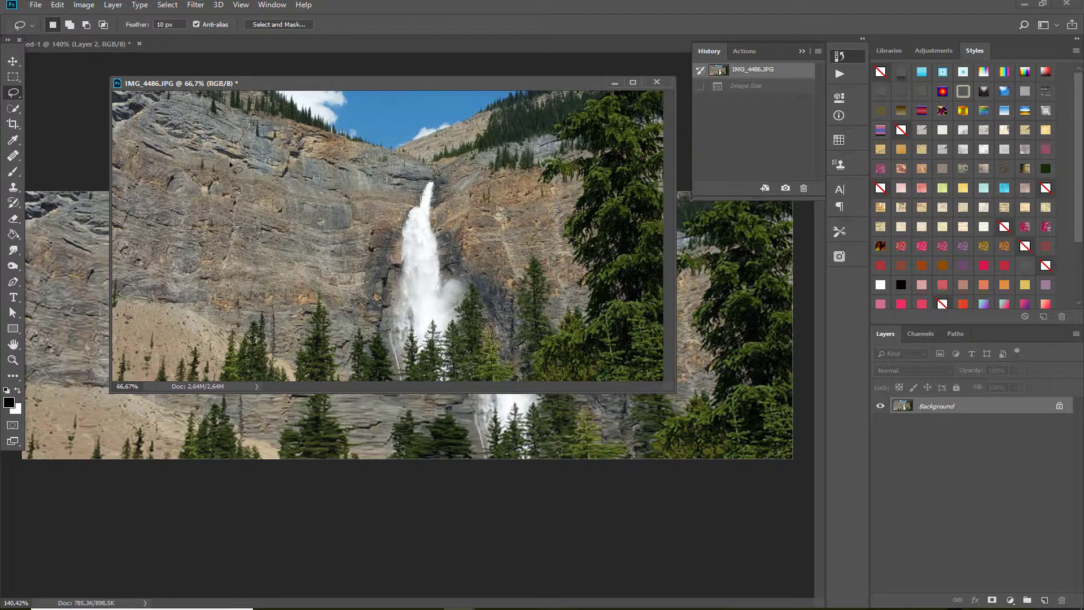
{"action": "mouse_move", "coordinate": [225, 249]}
{"action": "left_mouse_down"}
{"action": "mouse_move", "coordinate": [226, 306]}
{"action": "mouse_move", "coordinate": [244, 312]}
{"action": "mouse_move", "coordinate": [316, 290]}
{"action": "mouse_move", "coordinate": [351, 320]}
{"action": "left_mouse_up"}
{"action": "mouse_move", "coordinate": [384, 274]}
{"action": "left_mouse_down"}
{"action": "mouse_move", "coordinate": [402, 207]}
{"action": "mouse_move", "coordinate": [395, 164]}
{"action": "mouse_move", "coordinate": [252, 128]}
{"action": "left_mouse_up"}
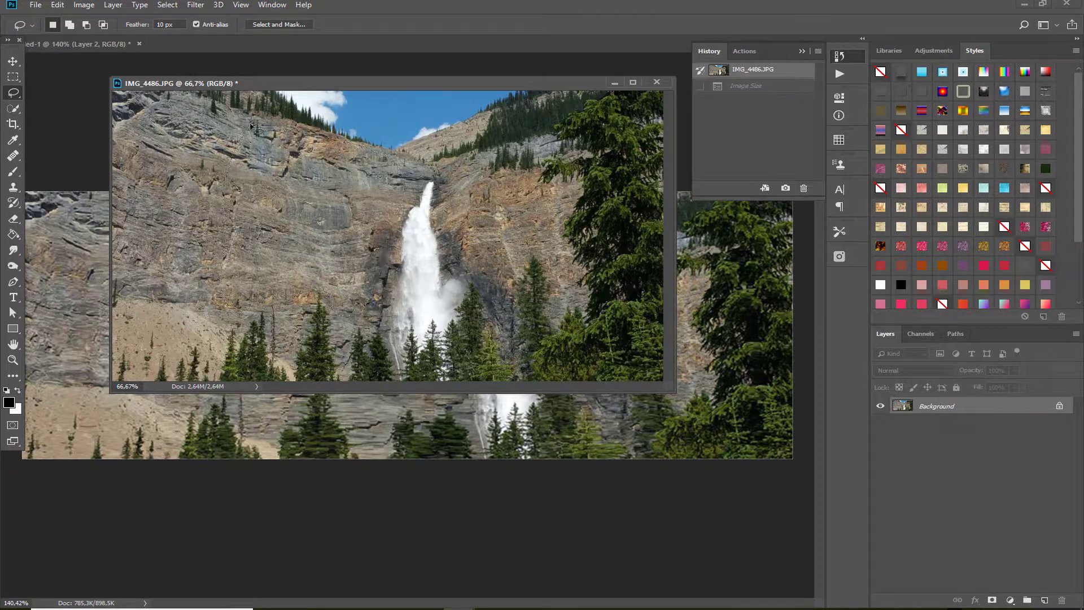
Copy the selected rock area into the banner document as a new layer and minimize the IMG_4486.JPG window
{"action": "left_click", "coordinate": [12, 61]}
{"action": "left_click_drag", "start_coordinate": [293, 83], "coordinate": [257, 324]}
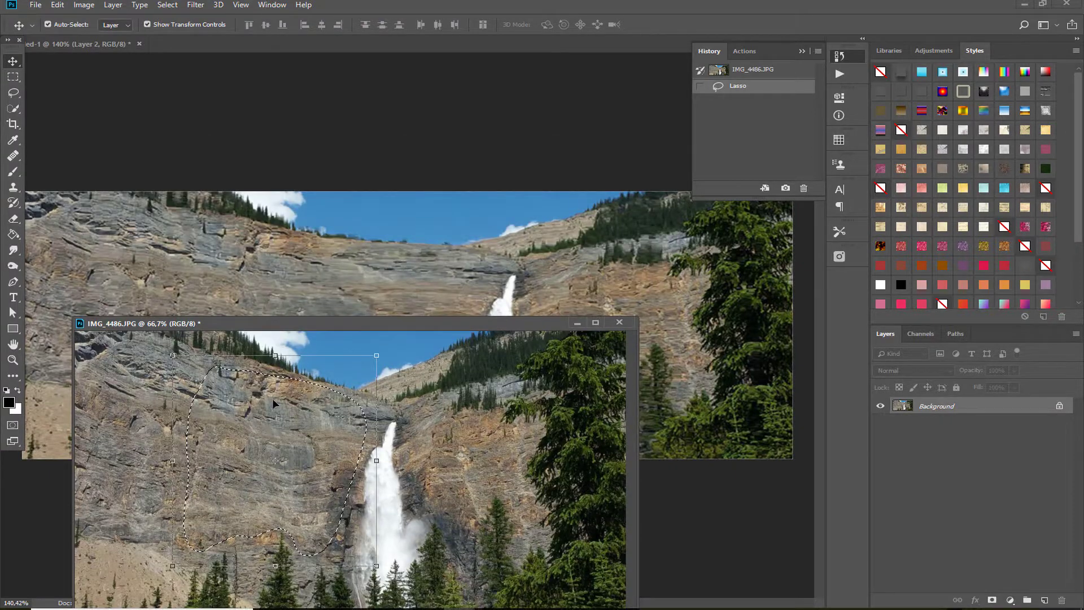
{"action": "mouse_move", "coordinate": [272, 399]}
{"action": "left_mouse_down"}
{"action": "mouse_move", "coordinate": [330, 277]}
{"action": "mouse_move", "coordinate": [334, 286]}
{"action": "left_mouse_up"}
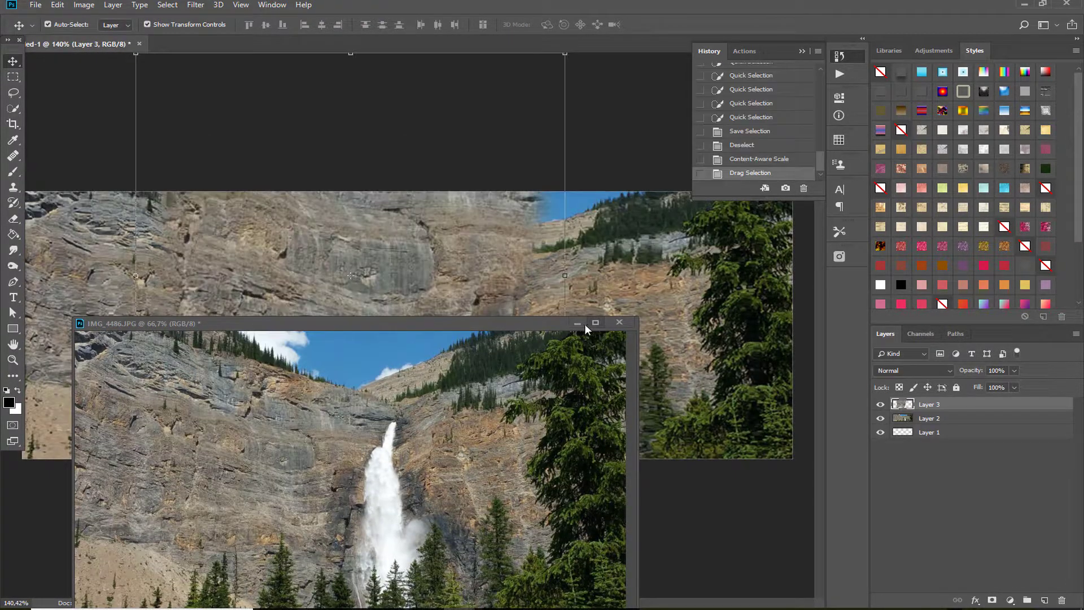
{"action": "left_click", "coordinate": [577, 323]}
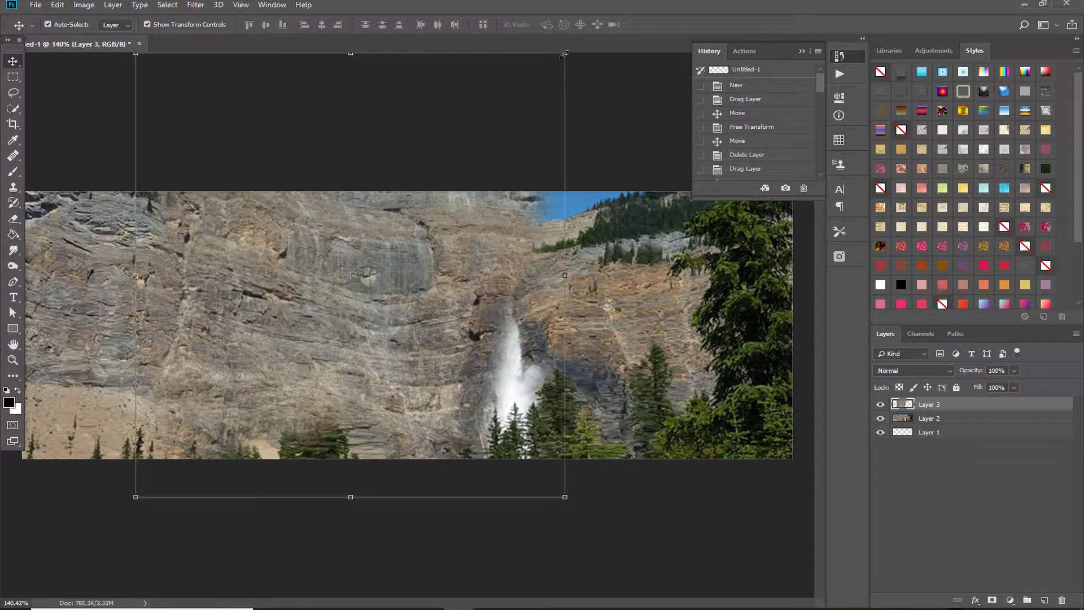
Scale the copied rock patch proportionally to about 65% and move it over the stretched cliff beside the waterfall
{"action": "left_click_drag", "start_coordinate": [564, 55], "coordinate": [480, 137]}
{"action": "key", "text": "Return"}
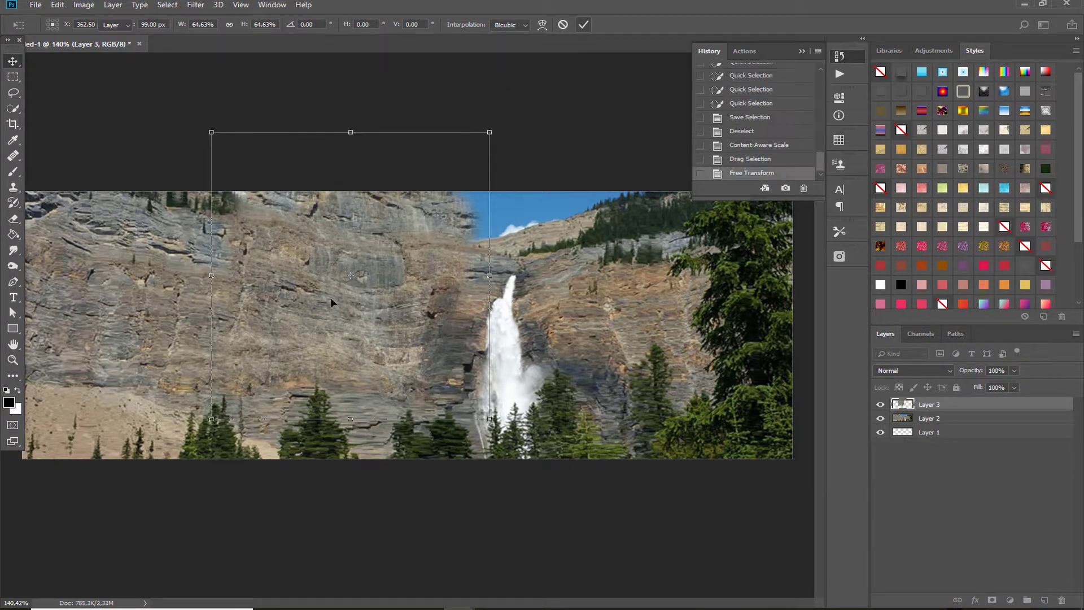
{"action": "left_click_drag", "start_coordinate": [336, 285], "coordinate": [381, 326]}
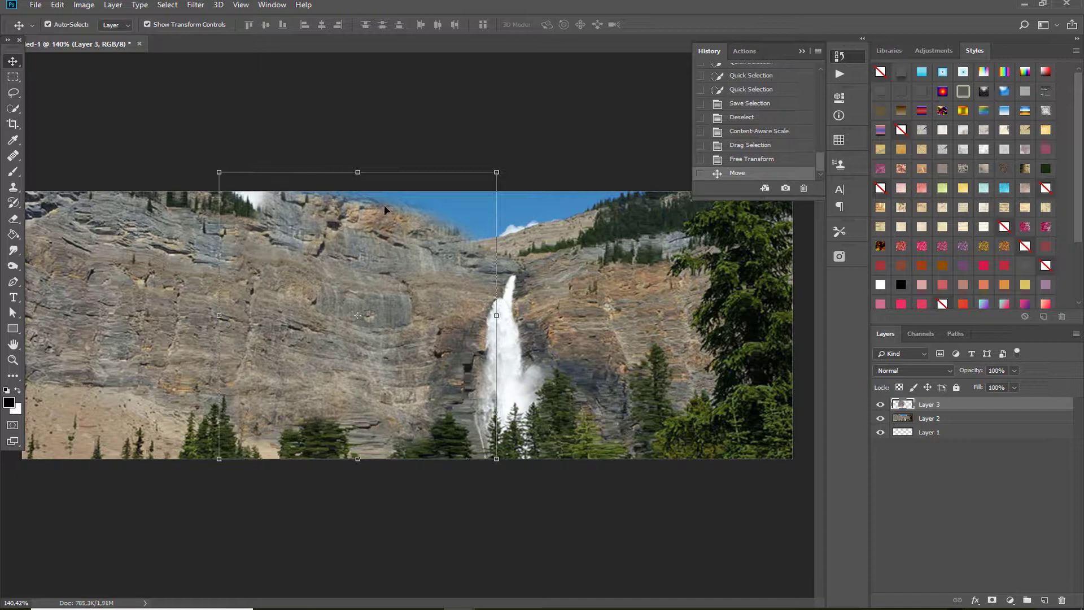
Scale the rock patch down to about 90% and lower it until its top edge follows the cliff's skyline beside the waterfall
{"action": "left_click_drag", "start_coordinate": [497, 172], "coordinate": [483, 186]}
{"action": "left_click_drag", "start_coordinate": [387, 311], "coordinate": [383, 328]}
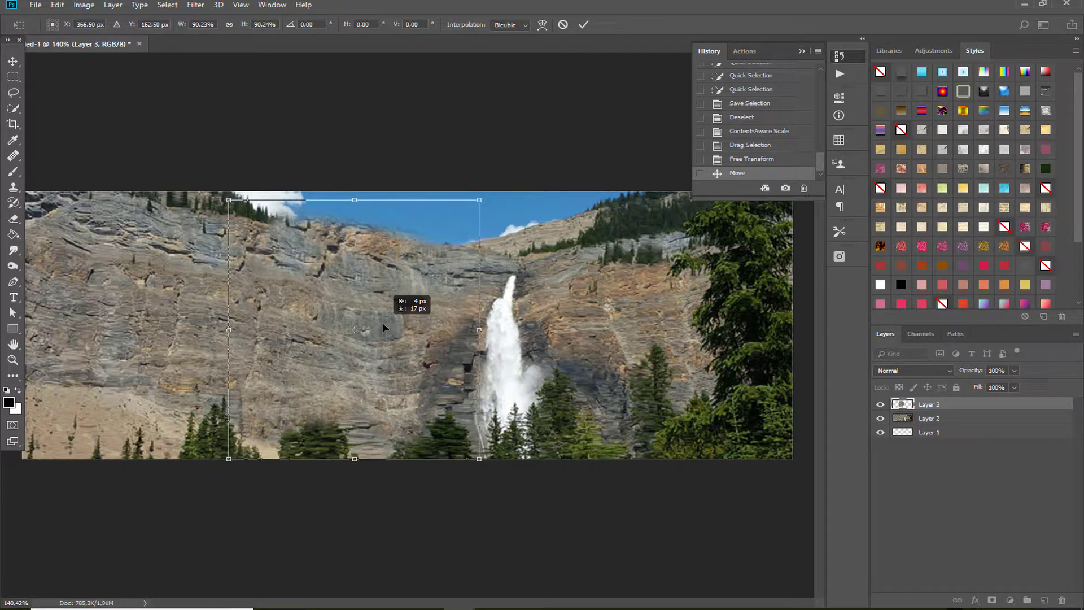
{"action": "left_click_drag", "start_coordinate": [382, 323], "coordinate": [382, 323]}
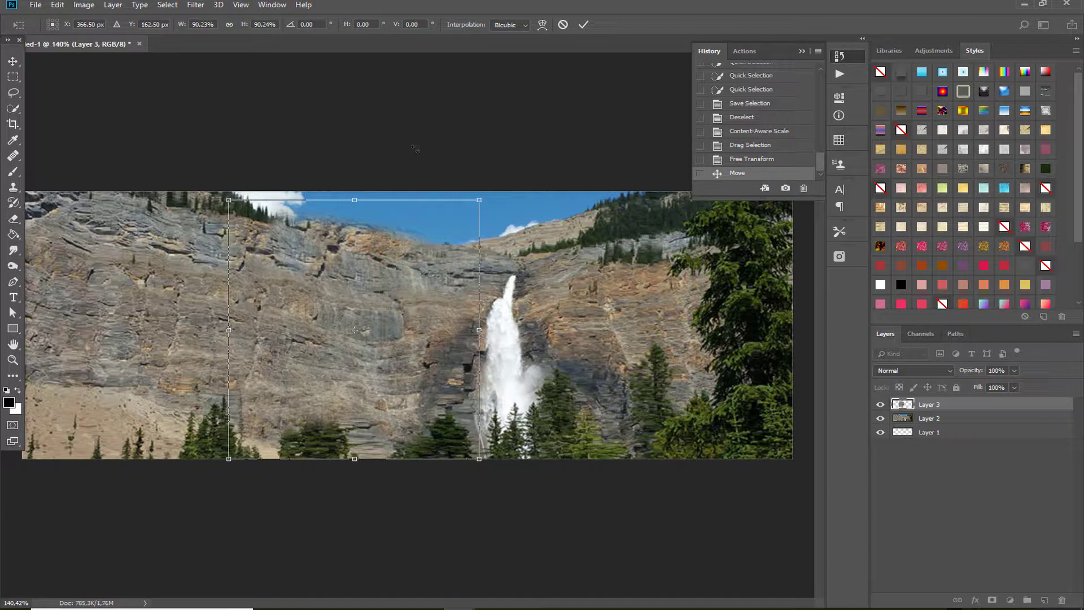
{"action": "left_click", "coordinate": [583, 24]}
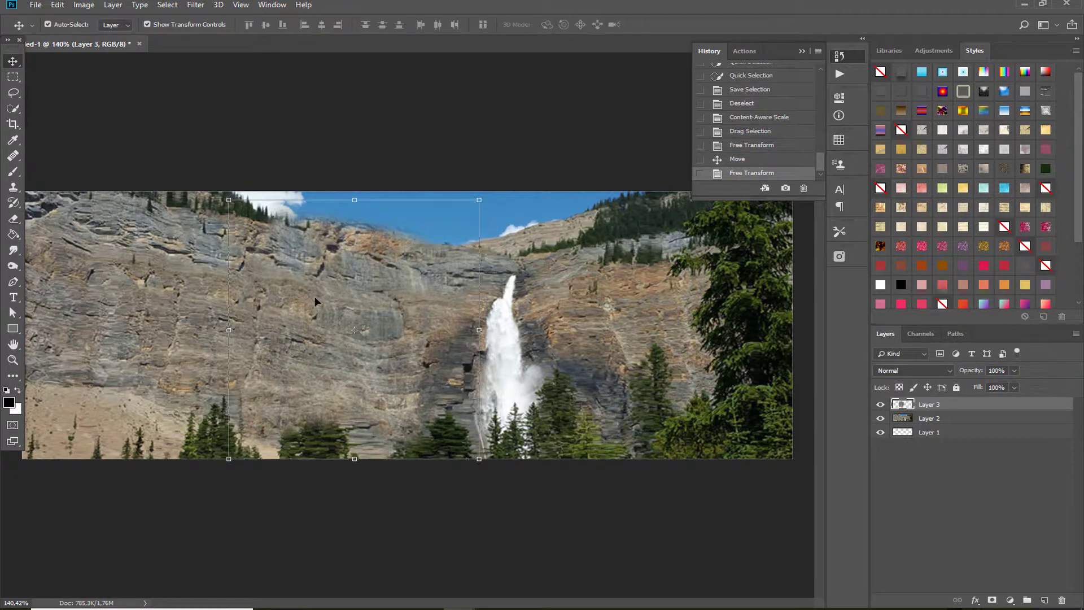
Add a layer mask to Layer 3 and blend the patch's edges by painting black with a soft 47% opacity brush
{"action": "left_click", "coordinate": [994, 598]}
{"action": "left_click", "coordinate": [18, 391]}
{"action": "left_click", "coordinate": [14, 173]}
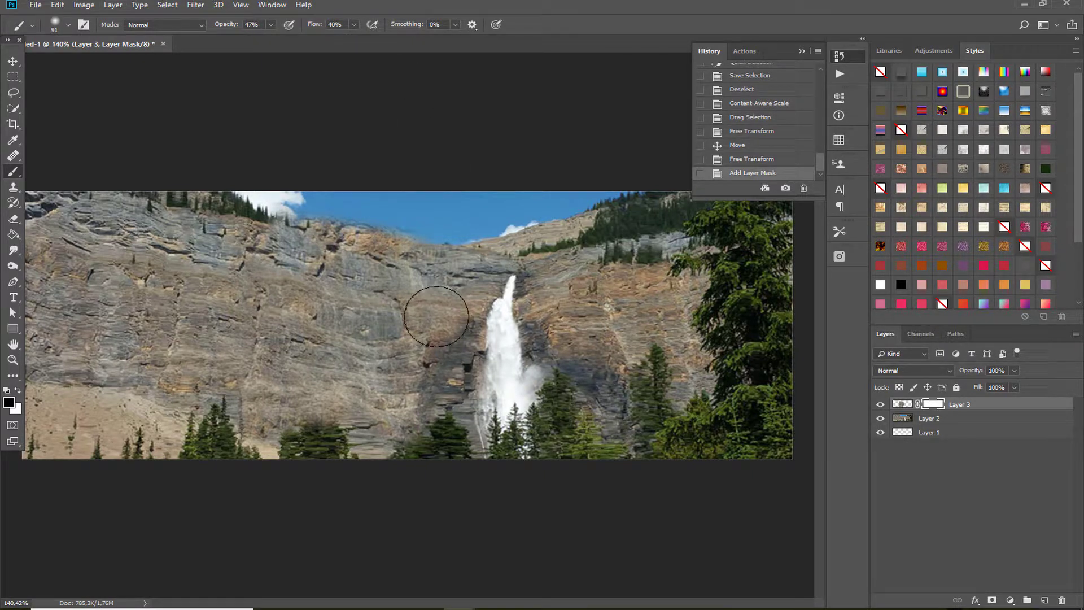
{"action": "left_click_drag", "start_coordinate": [403, 315], "coordinate": [387, 315]}
{"action": "left_click_drag", "start_coordinate": [272, 252], "coordinate": [302, 236]}
{"action": "mouse_move", "coordinate": [307, 234]}
{"action": "left_mouse_down"}
{"action": "mouse_move", "coordinate": [364, 249]}
{"action": "mouse_move", "coordinate": [428, 334]}
{"action": "mouse_move", "coordinate": [422, 439]}
{"action": "left_mouse_up"}
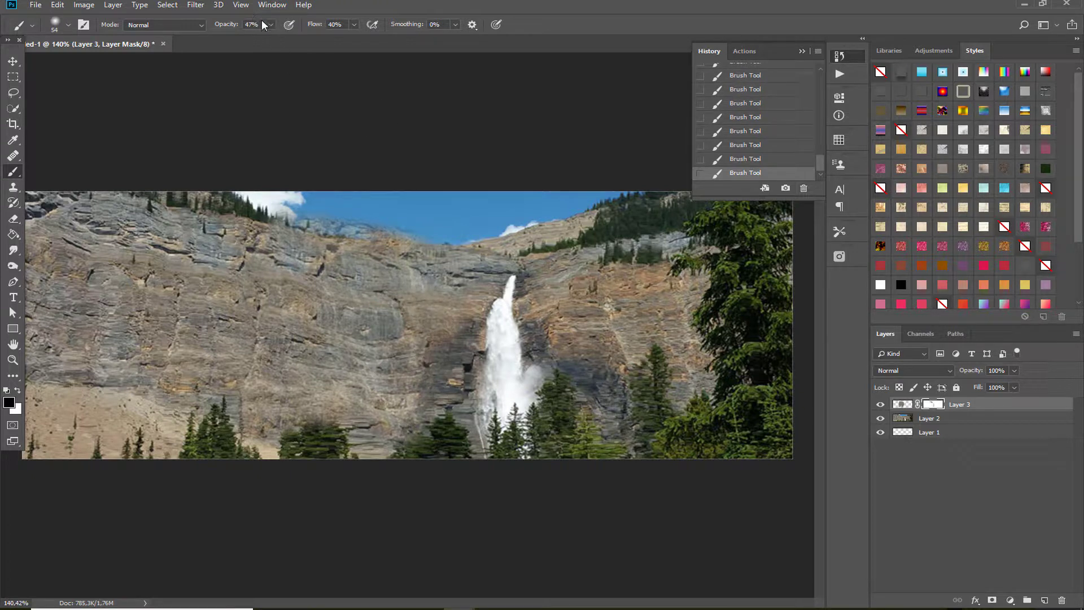
Lower the brush opacity to 33% and mask out the remaining patch edges around the trees, near the waterfall and along the skyline
{"action": "left_click_drag", "start_coordinate": [271, 41], "coordinate": [262, 41]}
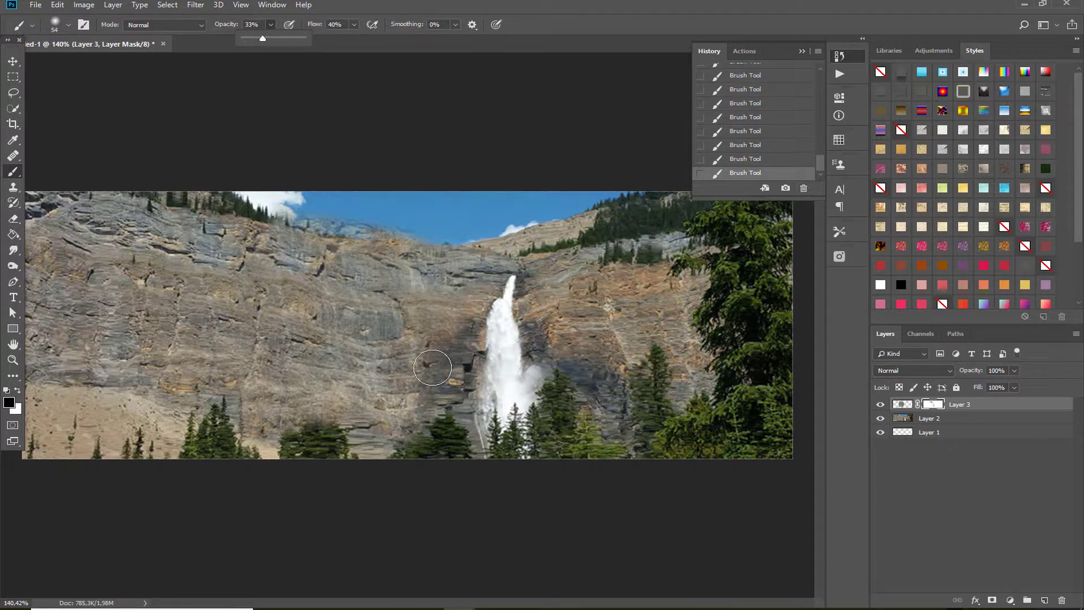
{"action": "mouse_move", "coordinate": [334, 427]}
{"action": "left_mouse_down"}
{"action": "mouse_move", "coordinate": [311, 420]}
{"action": "mouse_move", "coordinate": [304, 445]}
{"action": "mouse_move", "coordinate": [315, 413]}
{"action": "mouse_move", "coordinate": [339, 434]}
{"action": "mouse_move", "coordinate": [307, 420]}
{"action": "mouse_move", "coordinate": [243, 415]}
{"action": "left_mouse_up"}
{"action": "mouse_move", "coordinate": [462, 328]}
{"action": "left_mouse_down"}
{"action": "mouse_move", "coordinate": [447, 371]}
{"action": "mouse_move", "coordinate": [471, 318]}
{"action": "mouse_move", "coordinate": [438, 289]}
{"action": "left_mouse_up"}
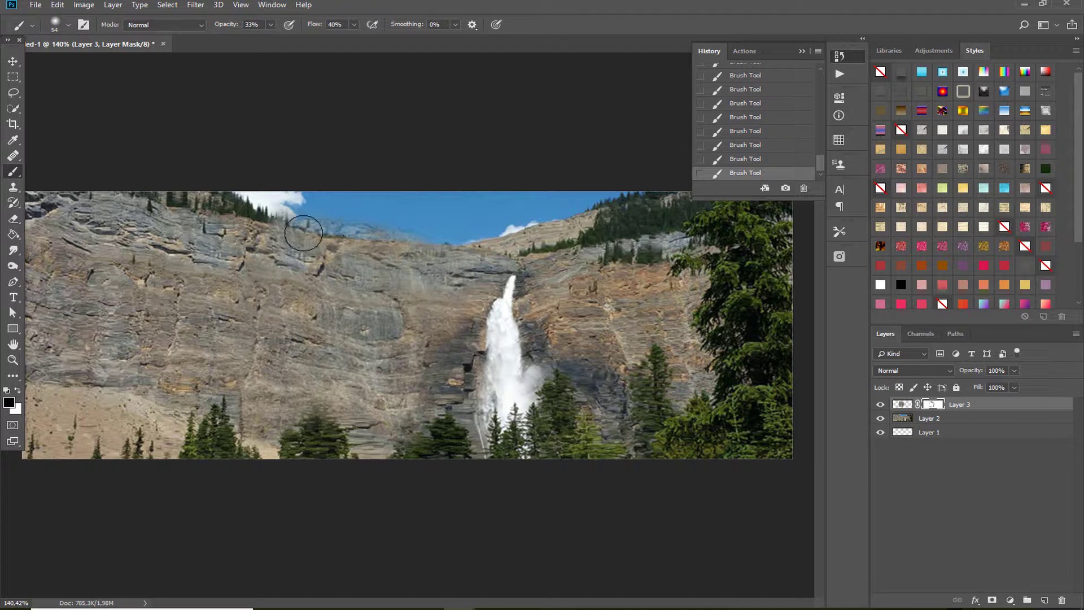
{"action": "mouse_move", "coordinate": [283, 225]}
{"action": "left_mouse_down"}
{"action": "mouse_move", "coordinate": [298, 215]}
{"action": "mouse_move", "coordinate": [477, 248]}
{"action": "mouse_move", "coordinate": [376, 233]}
{"action": "mouse_move", "coordinate": [431, 247]}
{"action": "mouse_move", "coordinate": [348, 242]}
{"action": "mouse_move", "coordinate": [425, 234]}
{"action": "mouse_move", "coordinate": [448, 243]}
{"action": "mouse_move", "coordinate": [400, 236]}
{"action": "left_mouse_up"}
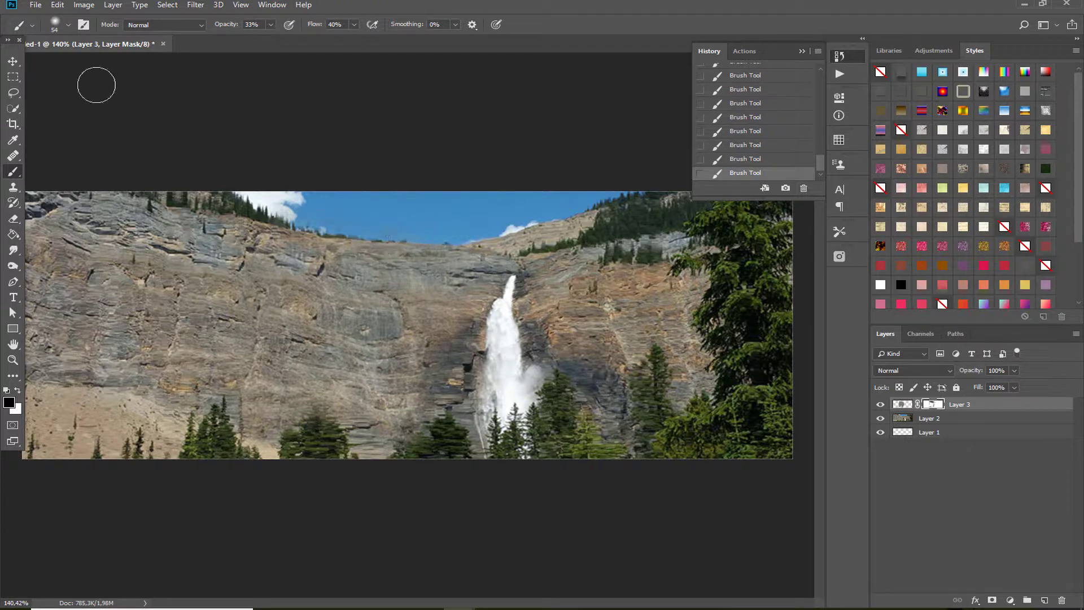
Hide and show Layer 3 to compare the cliff with and without the rock patch
{"action": "left_click", "coordinate": [12, 61]}
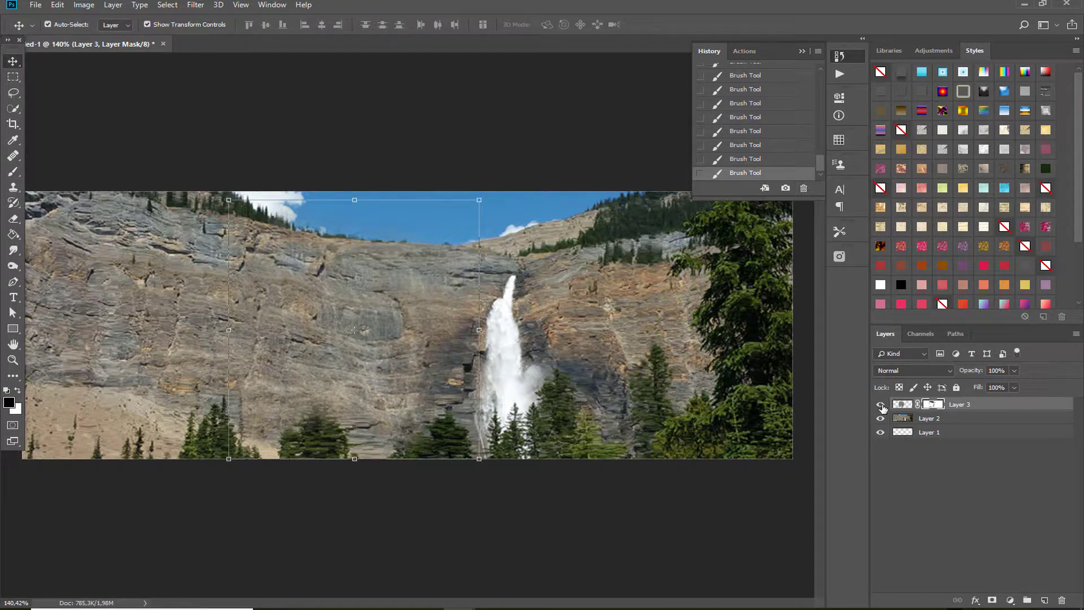
{"action": "left_click", "coordinate": [881, 404]}
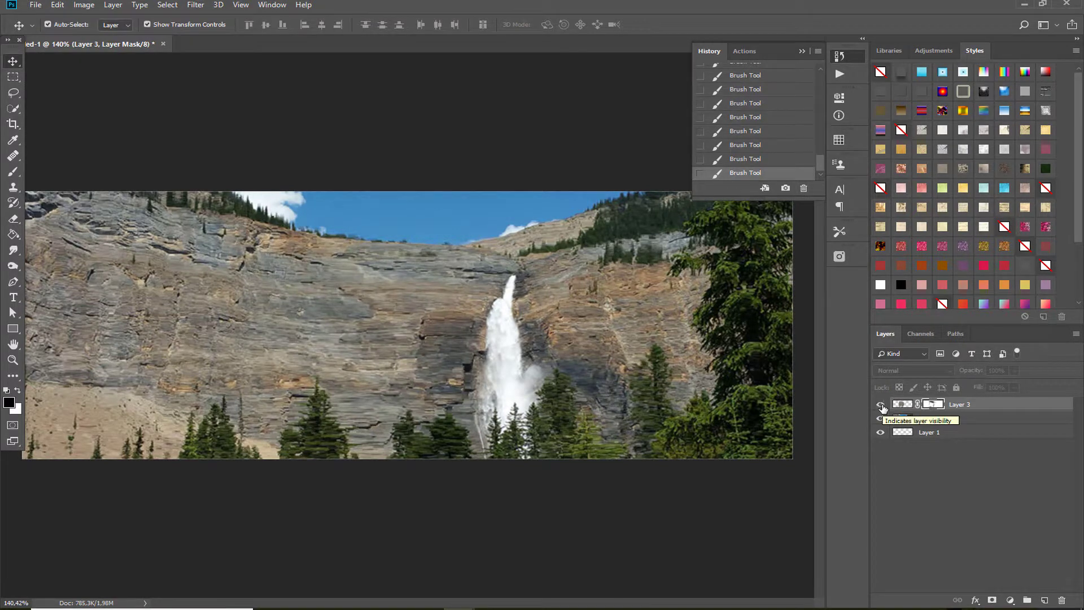
{"action": "left_click", "coordinate": [881, 404]}
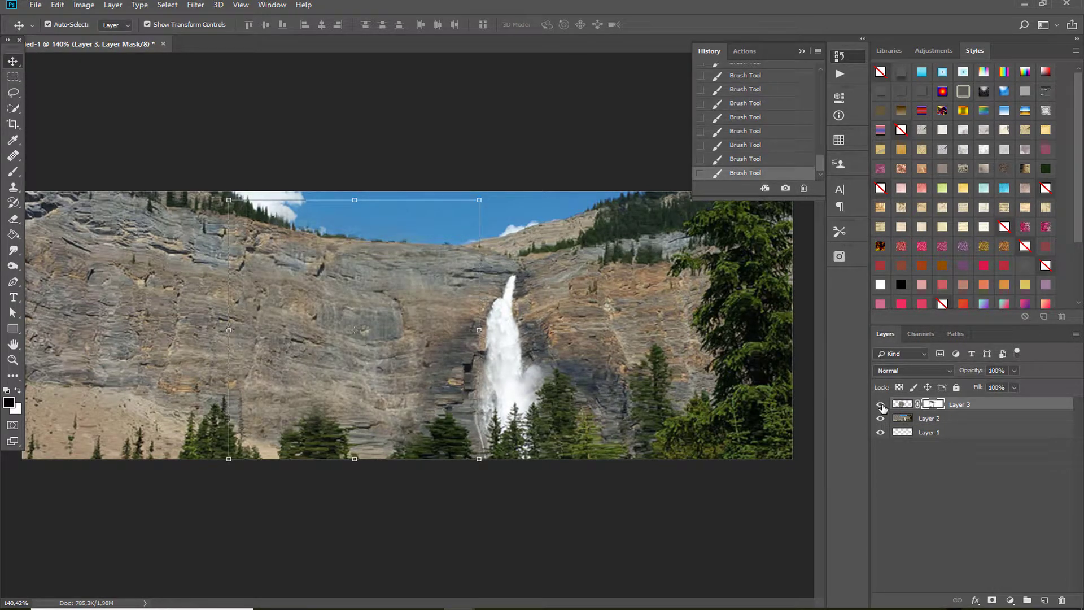
Delete Layer 3 and Layer 2 together so that only the empty Layer 1 is left in the banner
{"action": "left_click", "coordinate": [940, 433]}
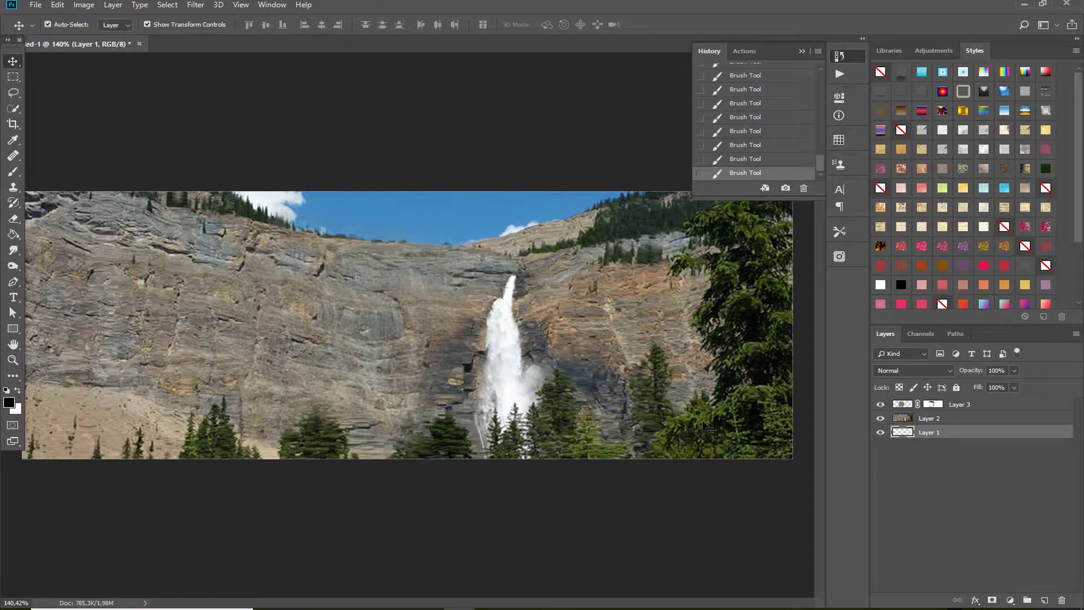
{"action": "left_click", "coordinate": [967, 407]}
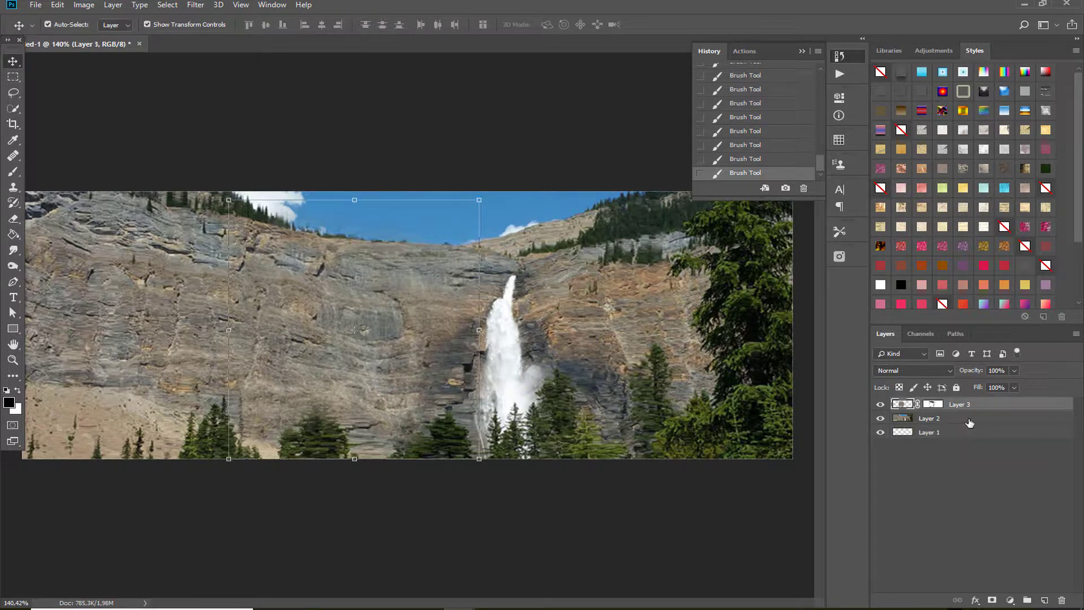
{"action": "left_click", "coordinate": [970, 423], "text": "shift"}
{"action": "left_click_drag", "start_coordinate": [970, 423], "coordinate": [1065, 602]}
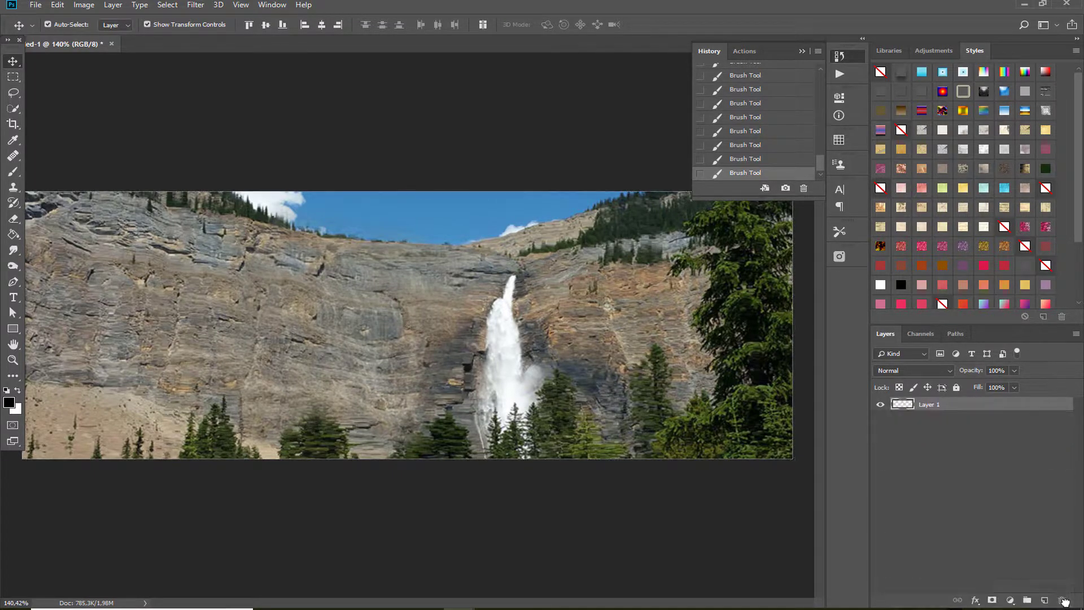
Bring up the IMG_5611.JPG harbour photo and revert it to its original state before the Image Size change
{"action": "mouse_move", "coordinate": [458, 609]}
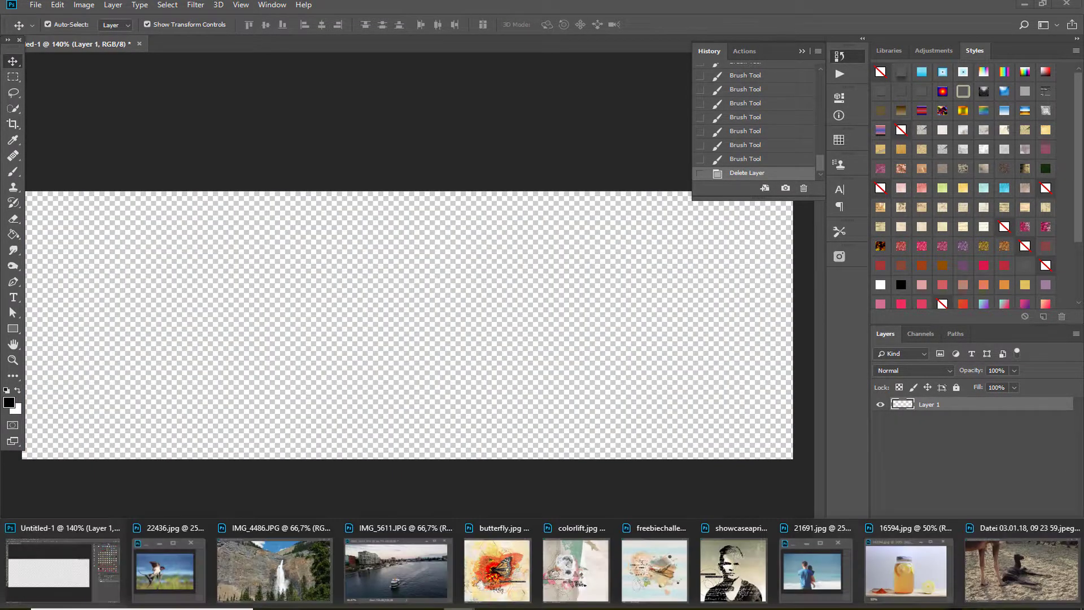
{"action": "left_click", "coordinate": [384, 568]}
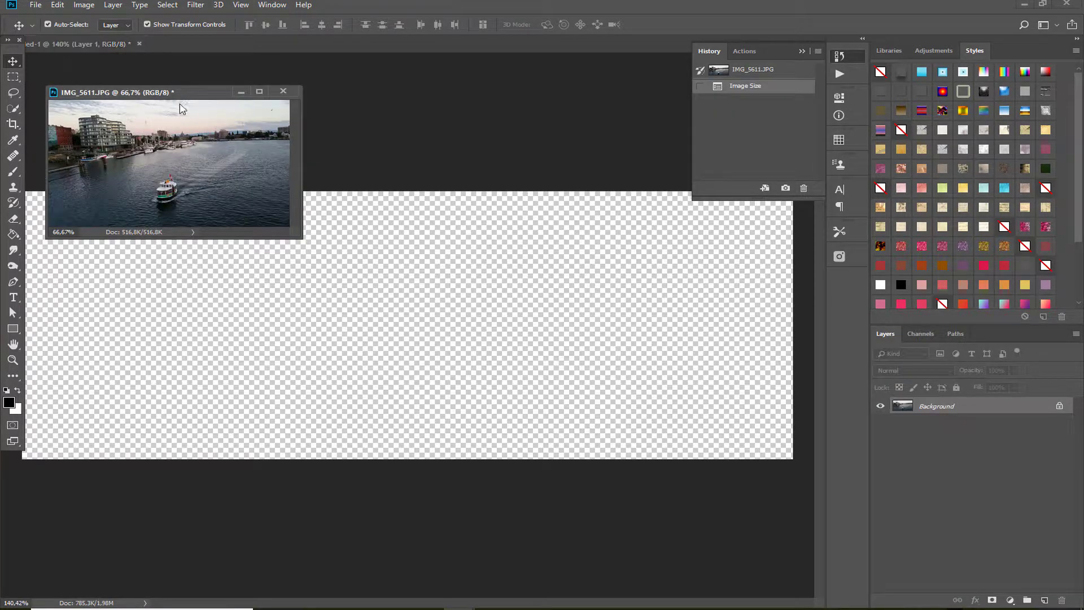
{"action": "left_click", "coordinate": [751, 70]}
{"action": "left_click_drag", "start_coordinate": [210, 93], "coordinate": [217, 85]}
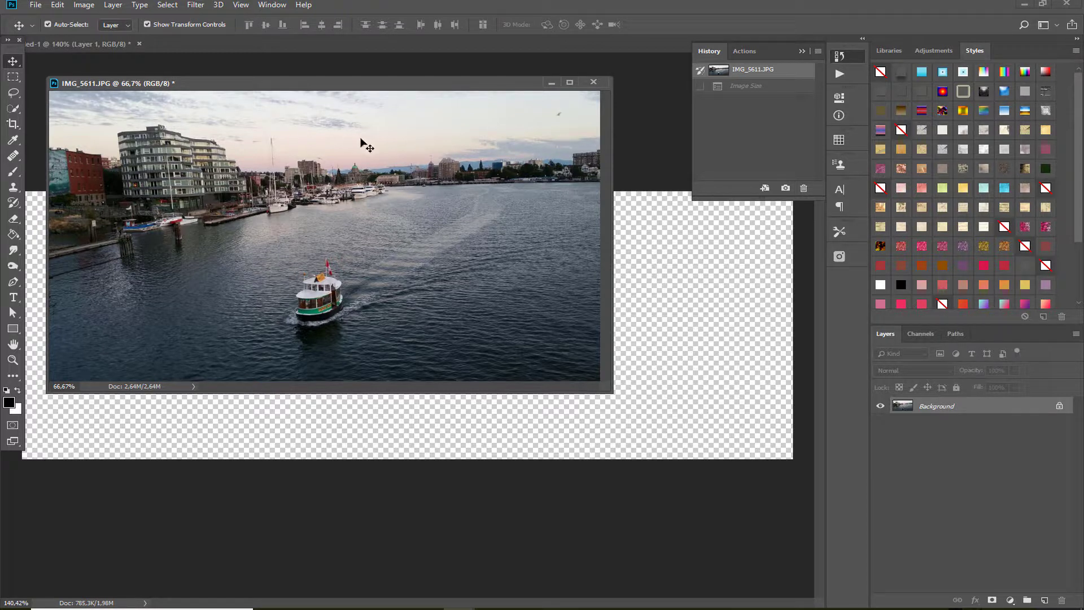
{"action": "left_click_drag", "start_coordinate": [488, 84], "coordinate": [500, 87]}
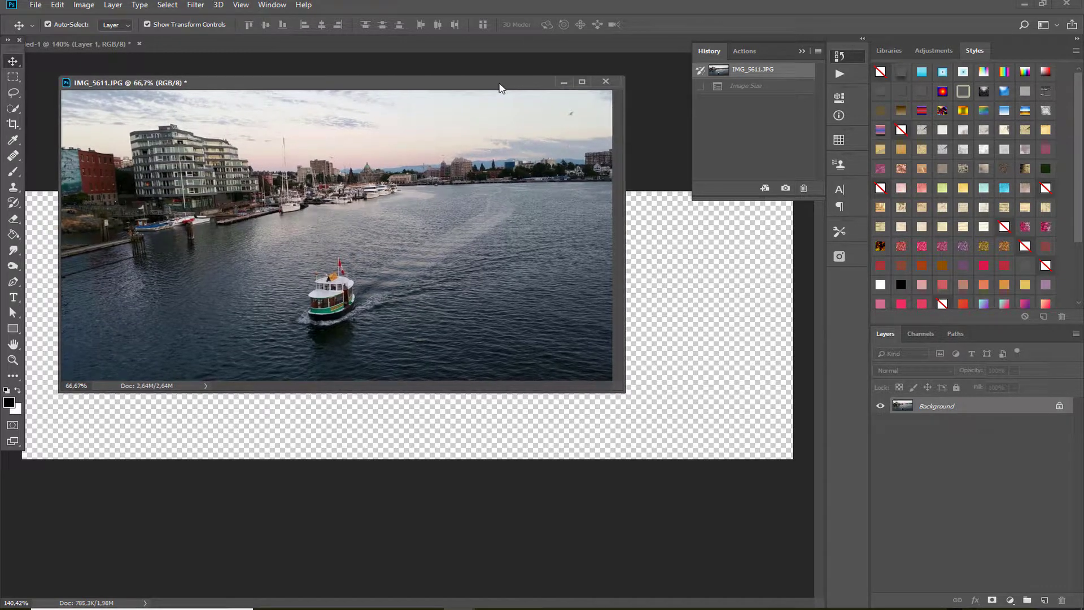
Resize IMG_5611.JPG proportionally to a height of 315 pixels
{"action": "left_click", "coordinate": [81, 6]}
{"action": "left_click", "coordinate": [102, 96]}
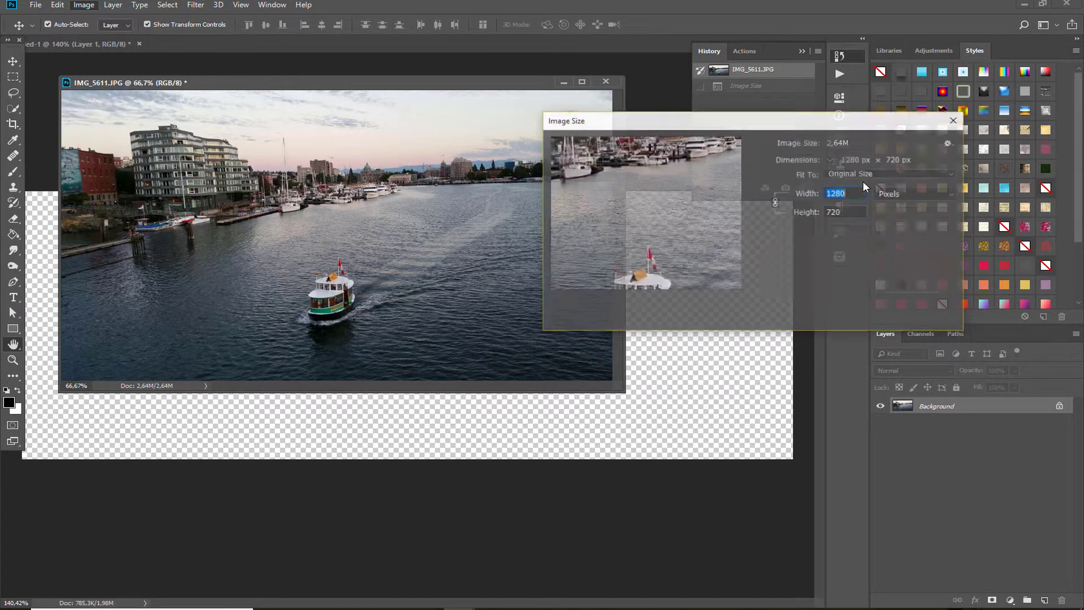
{"action": "key", "text": "Tab"}
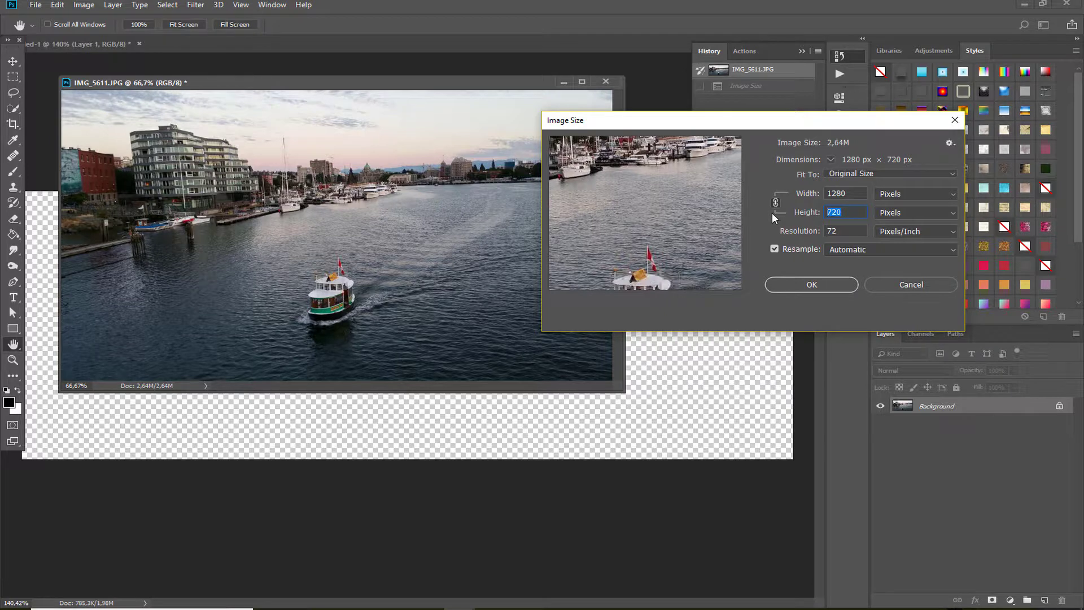
{"action": "type", "text": "315"}
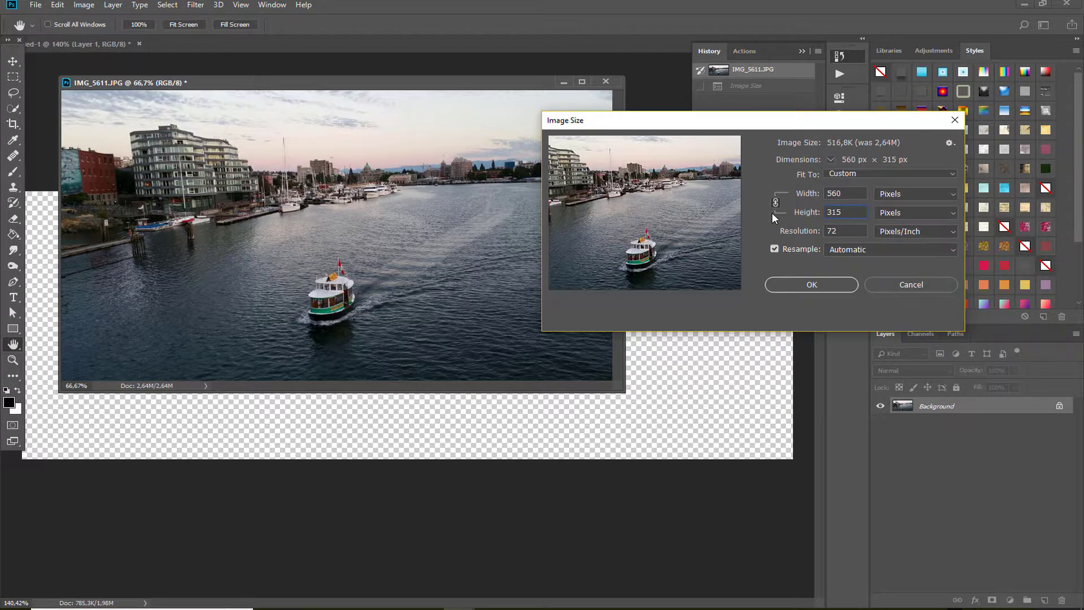
{"action": "left_click", "coordinate": [811, 285]}
Copy the harbour photo into the banner document, minimize its window and position the new layer mid-banner at full height
{"action": "key", "text": "v"}
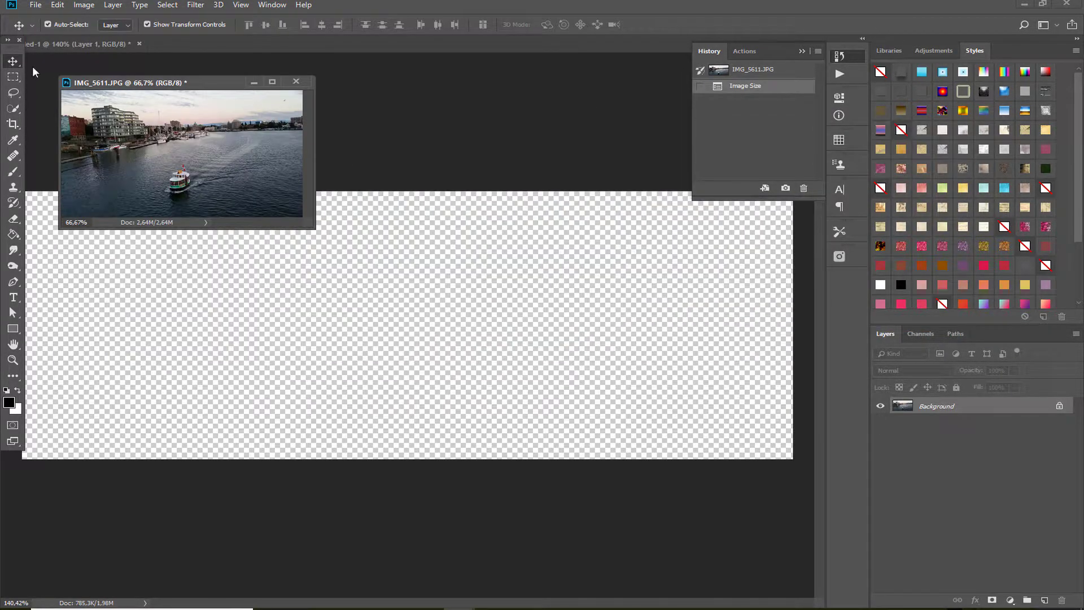
{"action": "left_click_drag", "start_coordinate": [152, 148], "coordinate": [455, 341]}
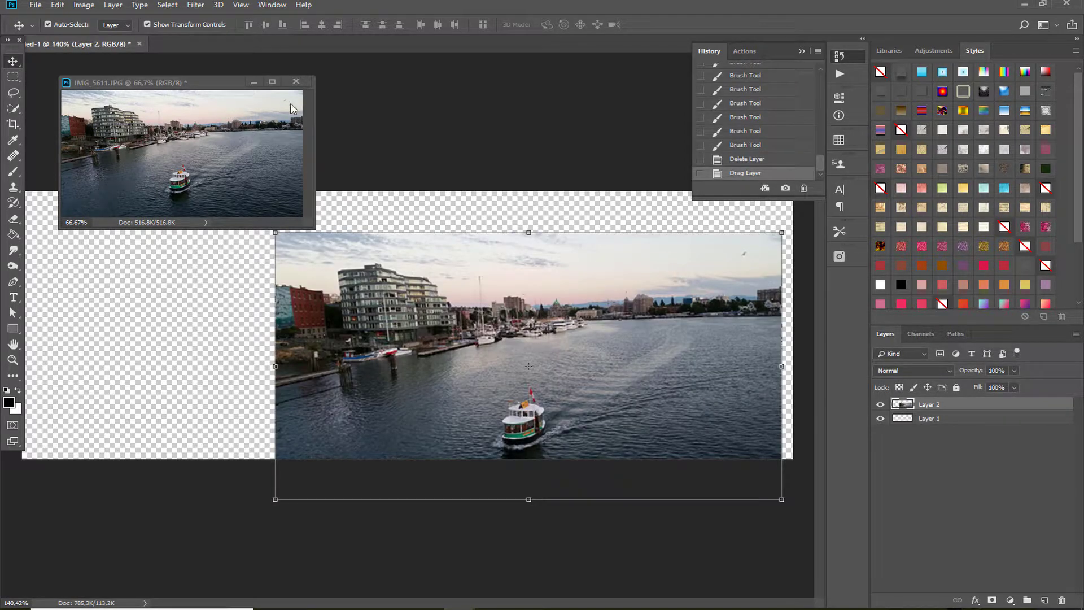
{"action": "left_click", "coordinate": [253, 83]}
{"action": "left_click_drag", "start_coordinate": [575, 346], "coordinate": [436, 308]}
Widen the harbour photo with Content-Aware Scale, alternating small stretches on both sides, until it fills the 851 px banner width
{"action": "left_click", "coordinate": [56, 6]}
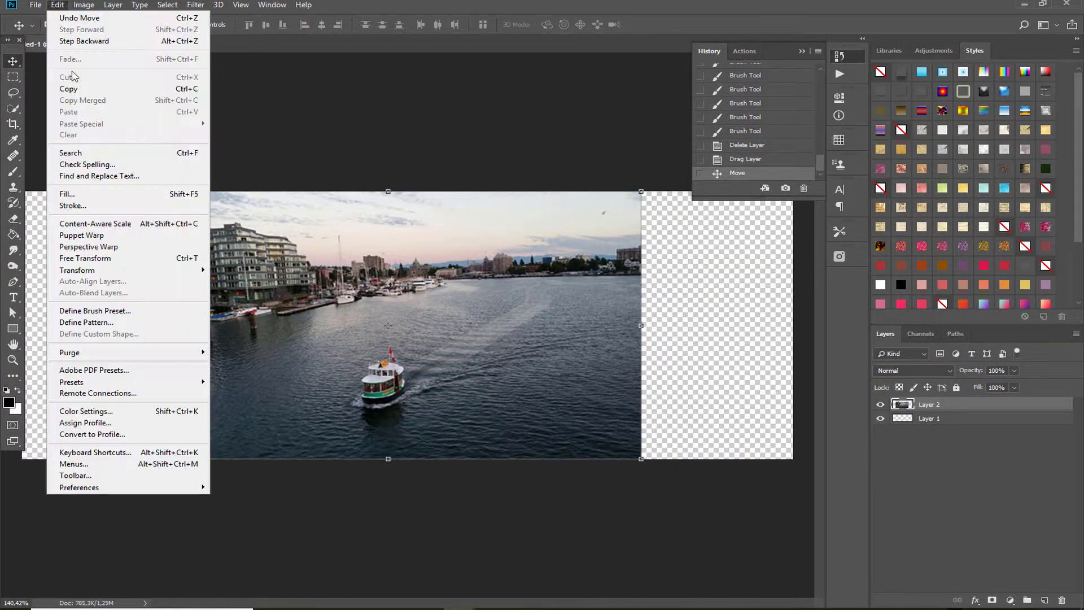
{"action": "left_click", "coordinate": [133, 222]}
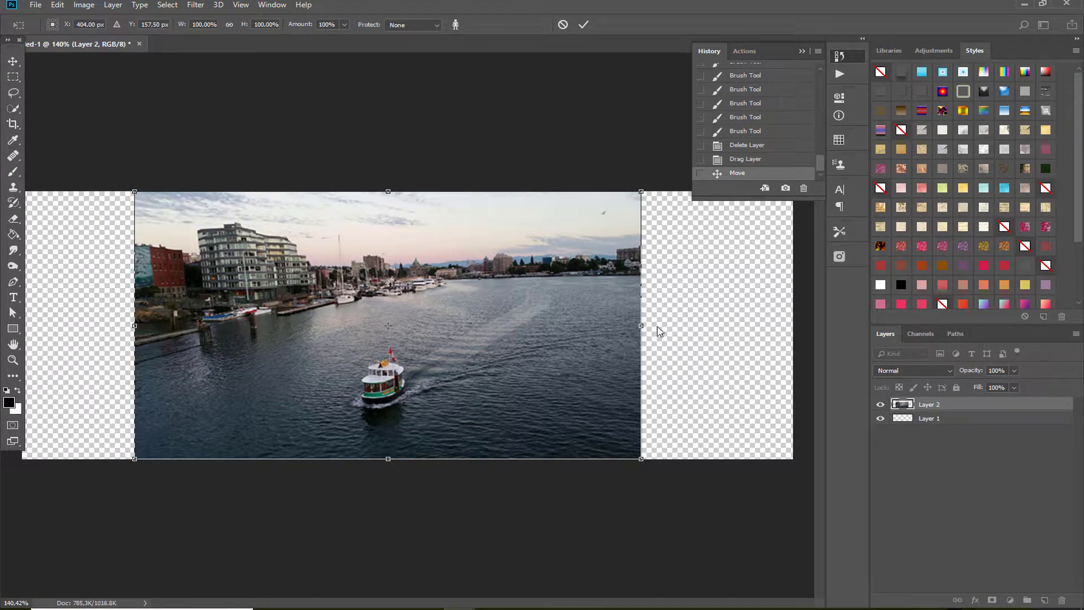
{"action": "left_click_drag", "start_coordinate": [646, 326], "coordinate": [656, 326]}
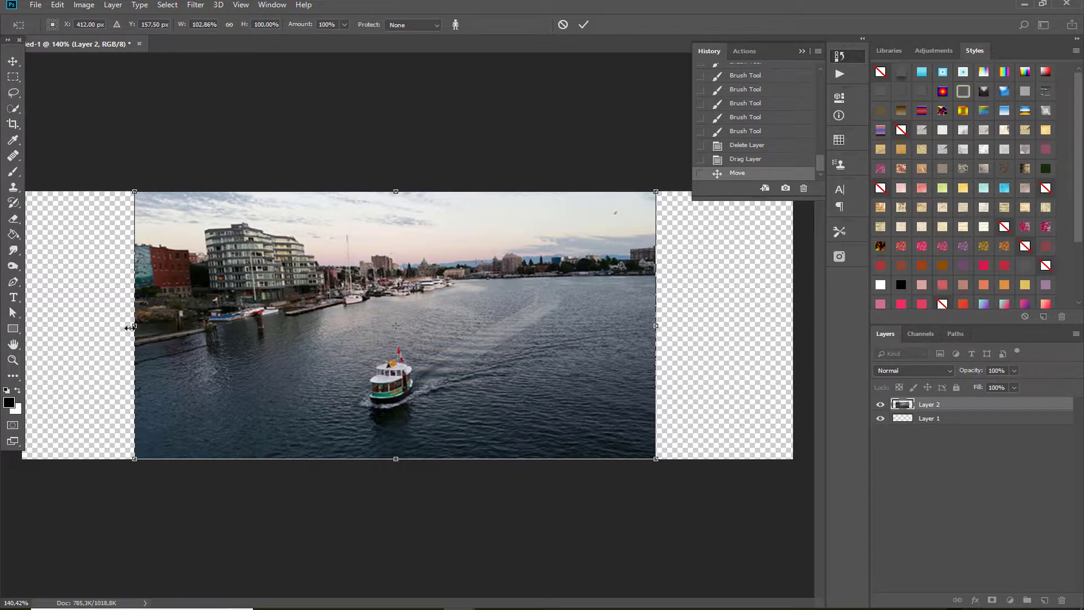
{"action": "left_click_drag", "start_coordinate": [130, 328], "coordinate": [106, 327]}
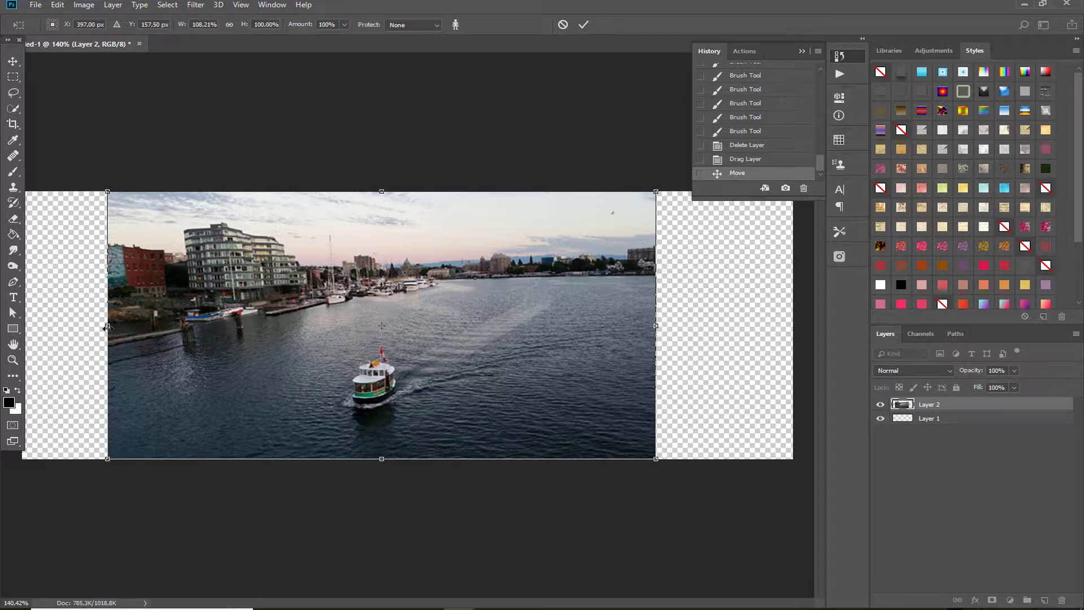
{"action": "left_click_drag", "start_coordinate": [107, 327], "coordinate": [92, 326]}
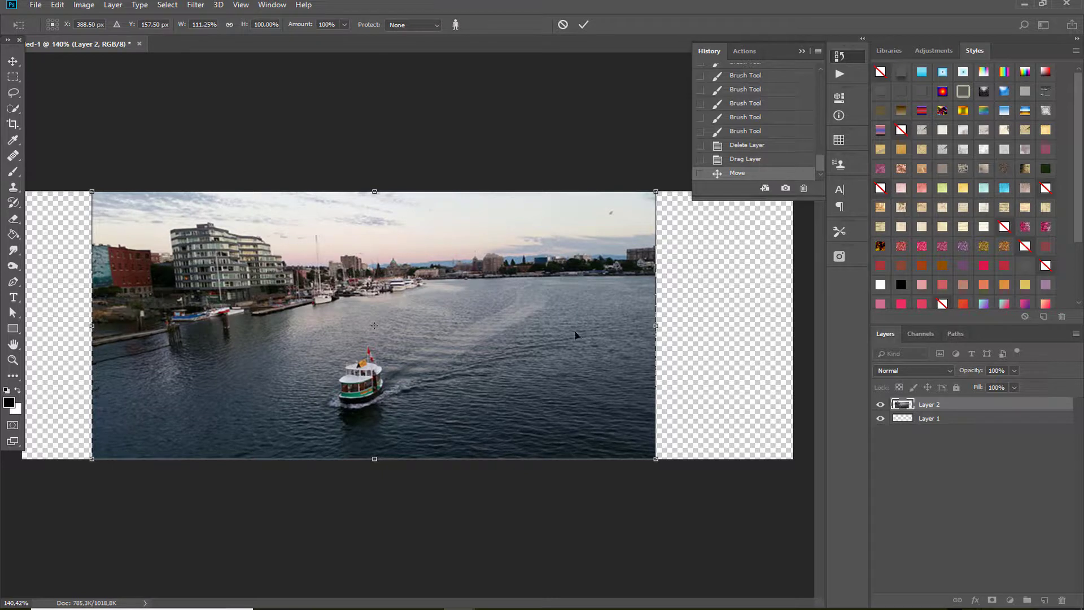
{"action": "left_click_drag", "start_coordinate": [656, 326], "coordinate": [741, 323]}
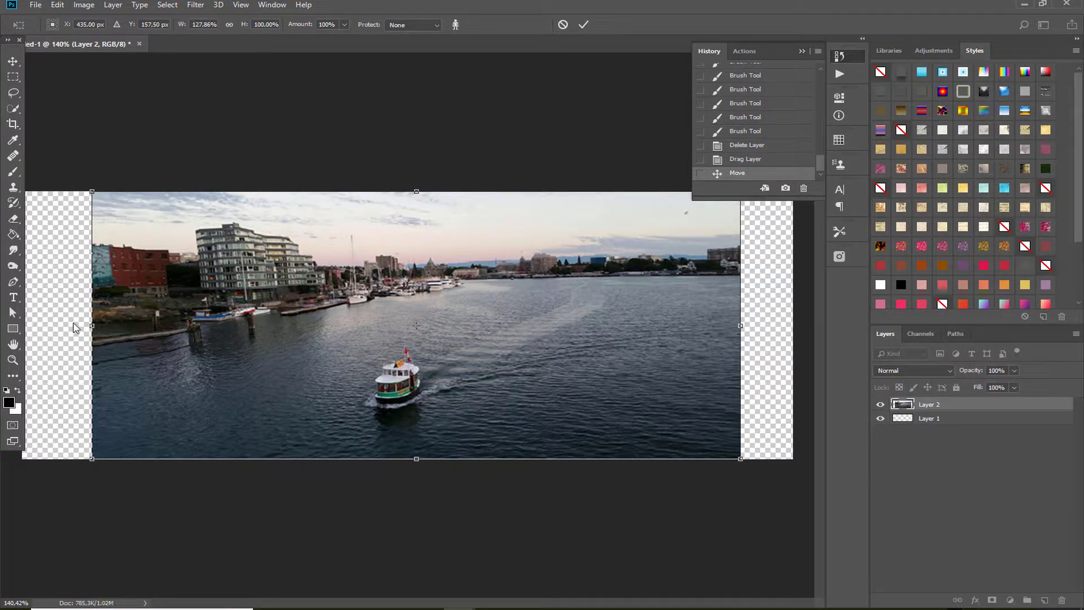
{"action": "left_click_drag", "start_coordinate": [91, 325], "coordinate": [40, 324]}
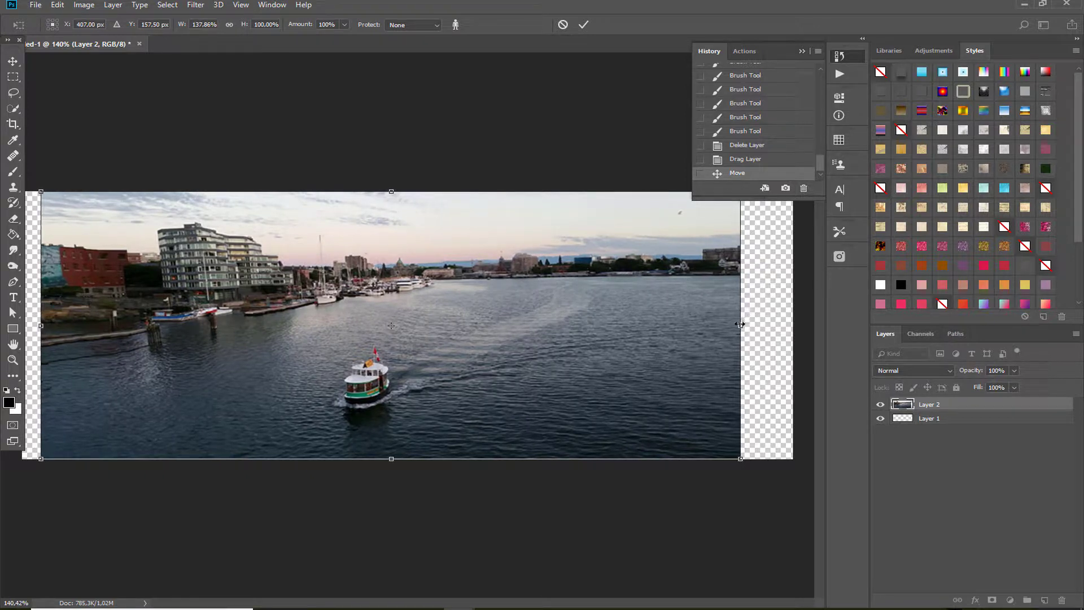
{"action": "mouse_move", "coordinate": [740, 327]}
{"action": "left_mouse_down"}
{"action": "mouse_move", "coordinate": [768, 325]}
{"action": "mouse_move", "coordinate": [758, 325]}
{"action": "left_mouse_up"}
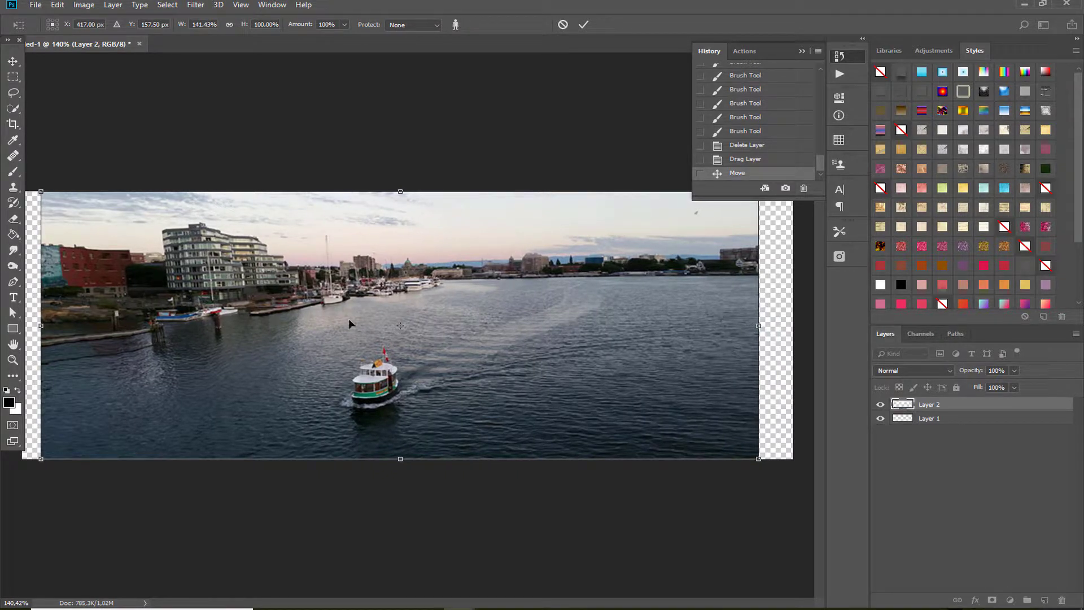
{"action": "left_click_drag", "start_coordinate": [42, 327], "coordinate": [23, 327]}
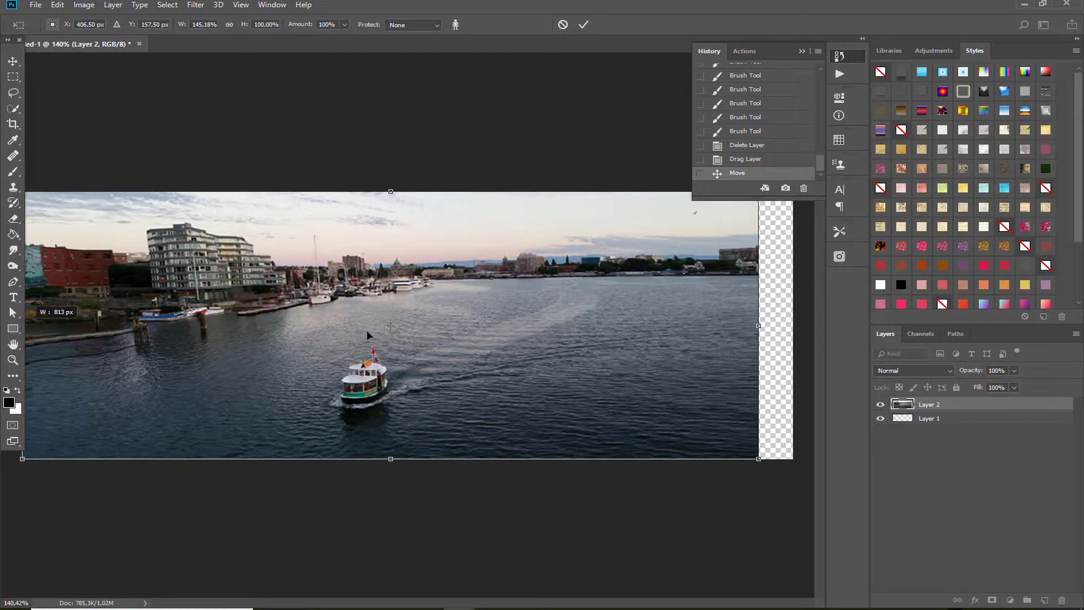
{"action": "left_click_drag", "start_coordinate": [759, 326], "coordinate": [795, 326]}
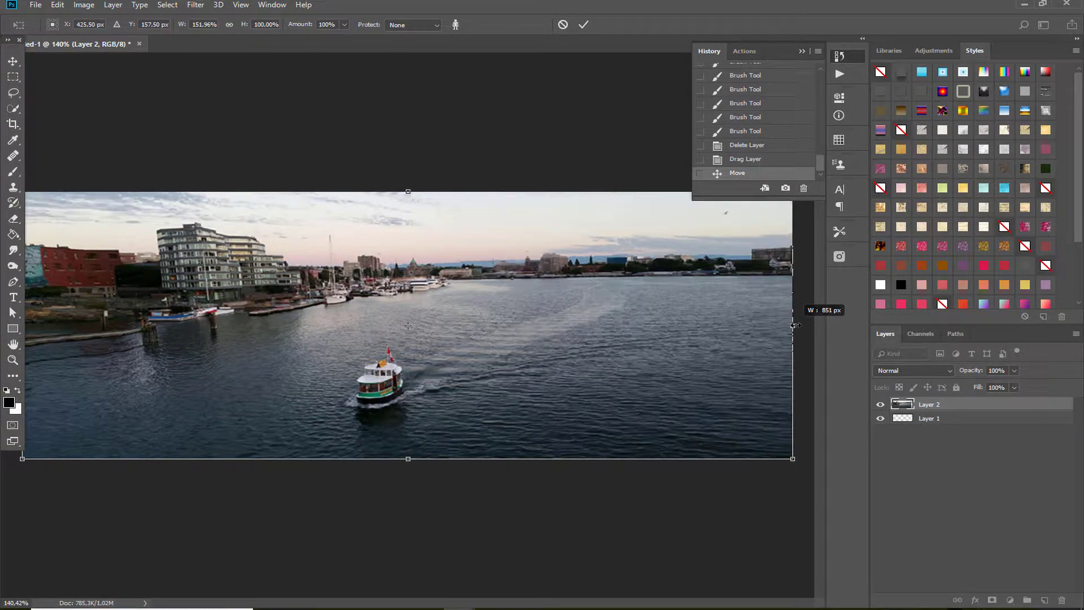
{"action": "left_click", "coordinate": [583, 24]}
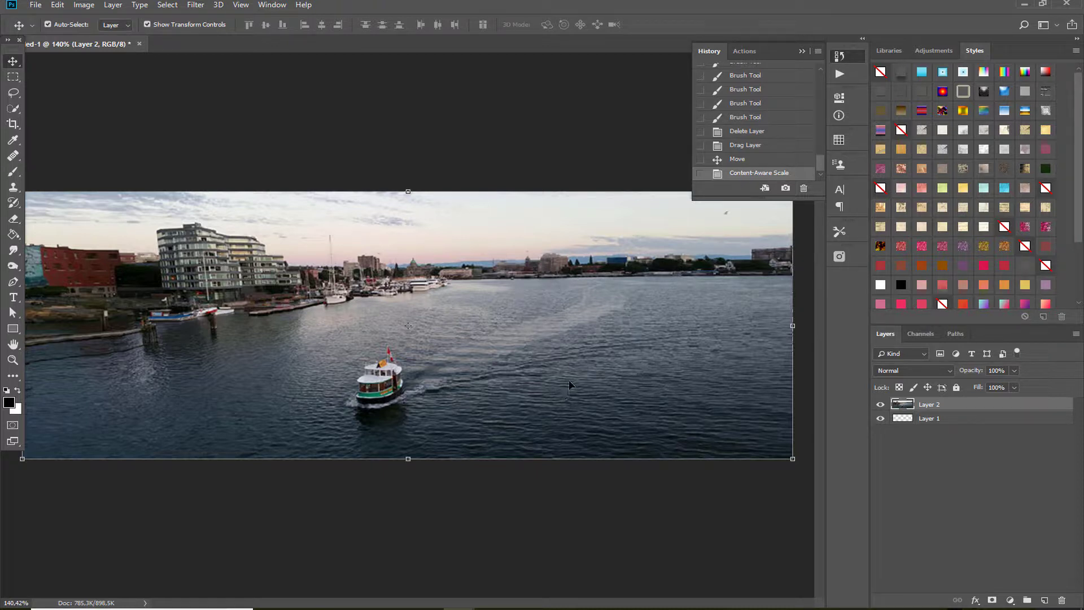
Outline the water area with the boat using a freehand lasso selection with 10 px feather, and invert the selection
{"action": "left_click", "coordinate": [14, 95]}
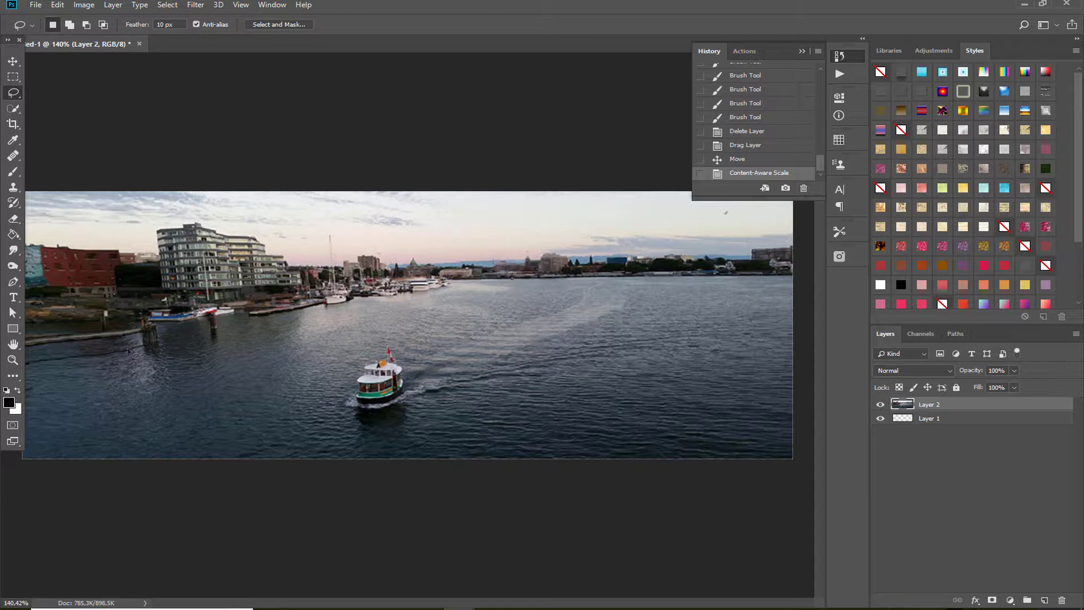
{"action": "mouse_move", "coordinate": [35, 358]}
{"action": "left_mouse_down"}
{"action": "mouse_move", "coordinate": [439, 298]}
{"action": "mouse_move", "coordinate": [464, 284]}
{"action": "mouse_move", "coordinate": [746, 285]}
{"action": "mouse_move", "coordinate": [793, 354]}
{"action": "mouse_move", "coordinate": [795, 431]}
{"action": "mouse_move", "coordinate": [788, 458]}
{"action": "mouse_move", "coordinate": [683, 462]}
{"action": "mouse_move", "coordinate": [27, 450]}
{"action": "left_mouse_up"}
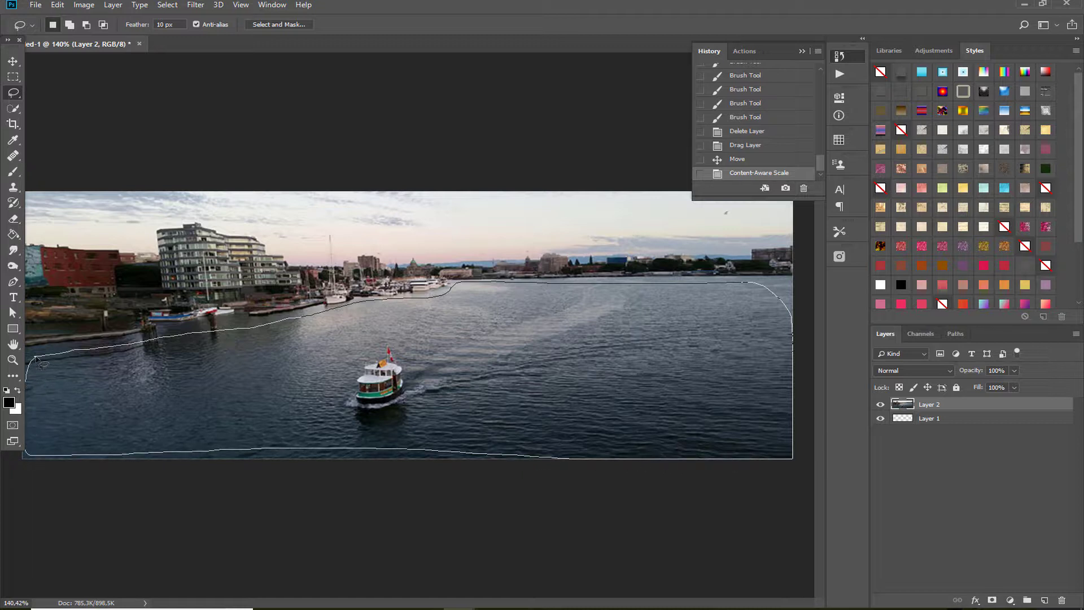
{"action": "left_click_drag", "start_coordinate": [37, 359], "coordinate": [35, 357]}
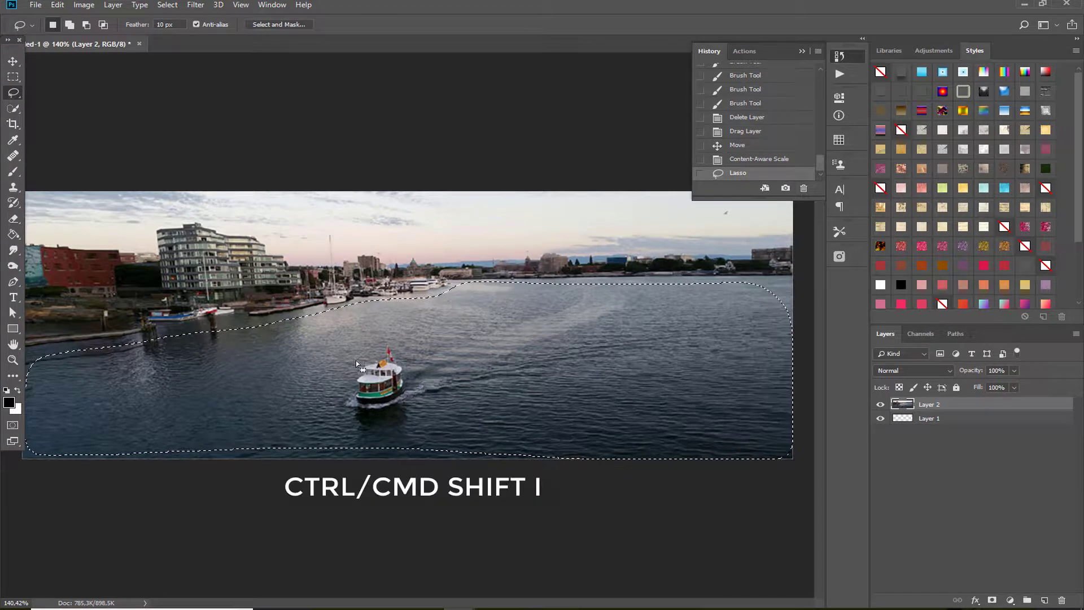
{"action": "key", "text": "ctrl+shift+i"}
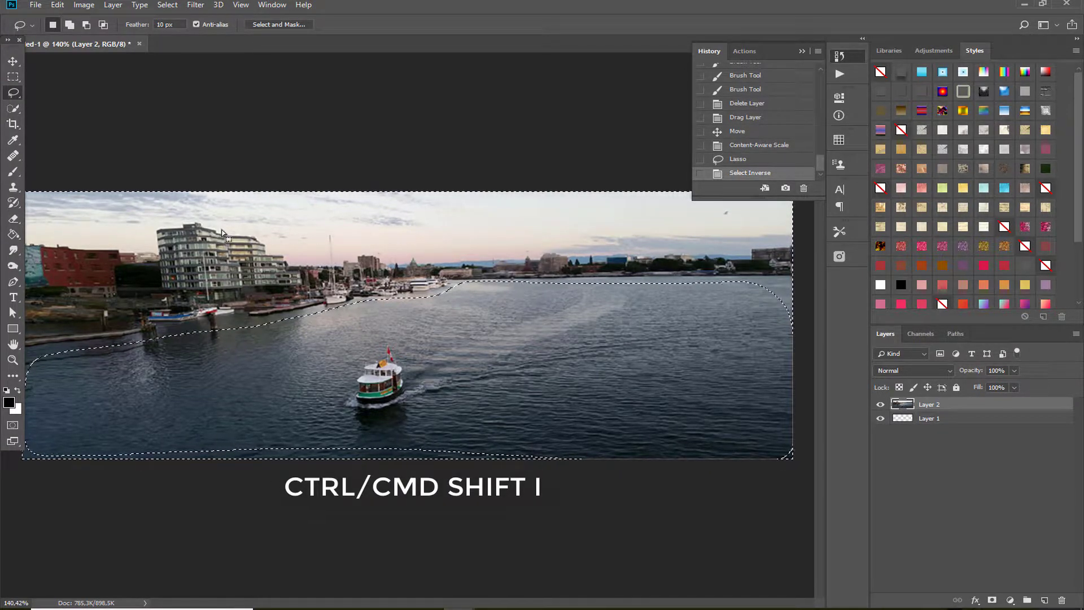
Apply a Gaussian Blur with a 2.0 pixel radius to the selected shoreline and sky, and clear the selection
{"action": "left_click", "coordinate": [197, 5]}
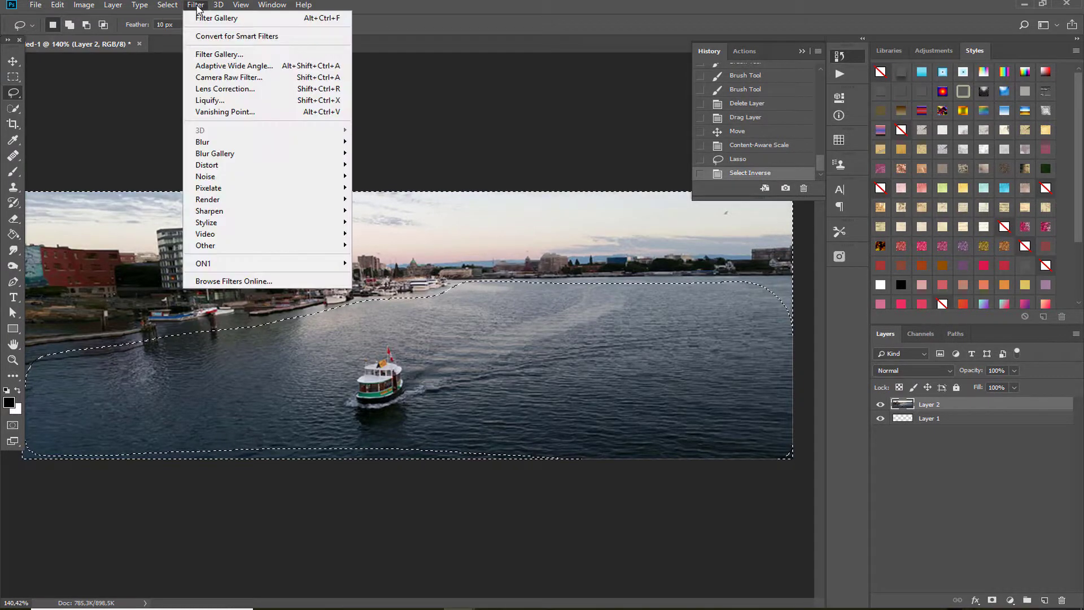
{"action": "mouse_move", "coordinate": [203, 142]}
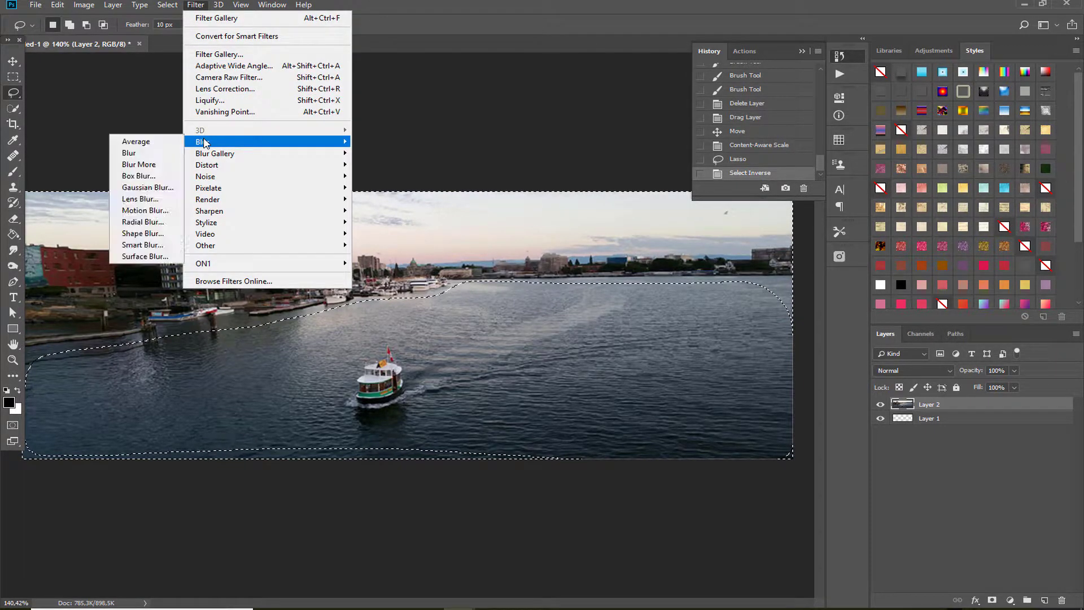
{"action": "left_click", "coordinate": [148, 188]}
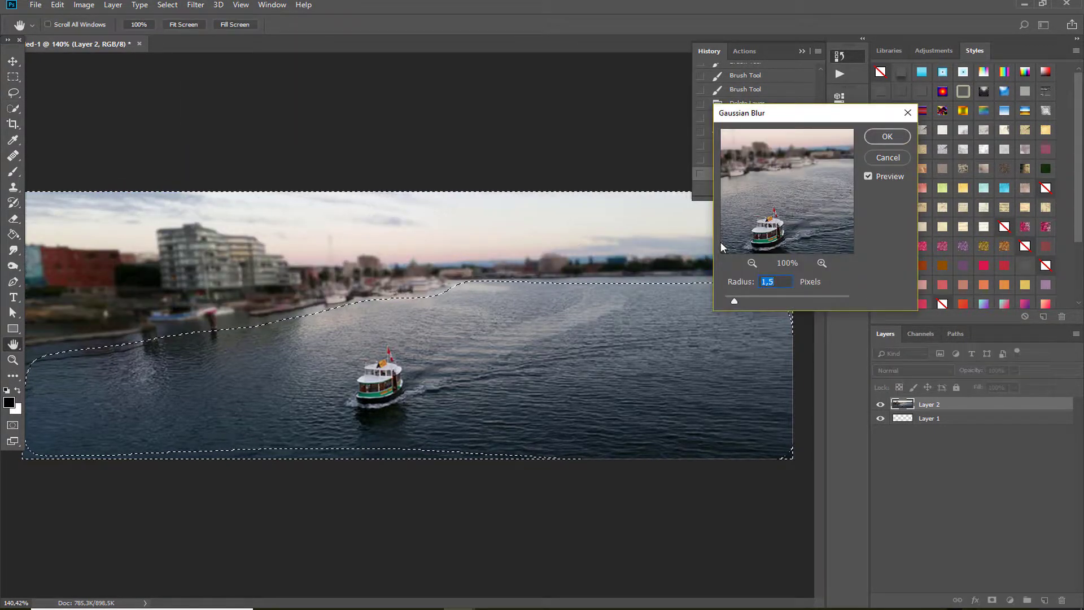
{"action": "left_click_drag", "start_coordinate": [736, 300], "coordinate": [741, 302]}
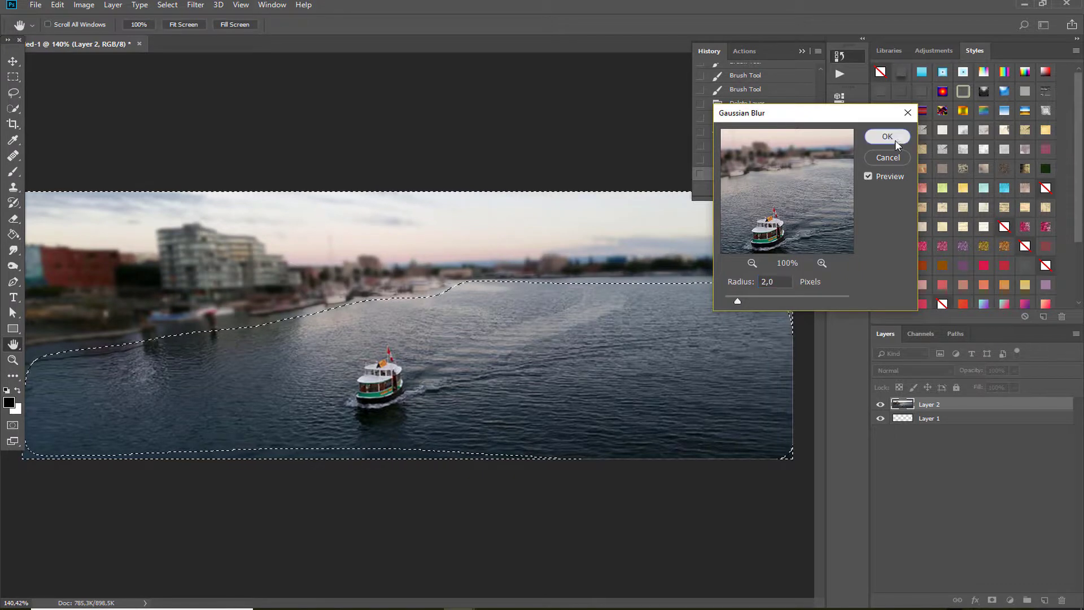
{"action": "left_click", "coordinate": [887, 136]}
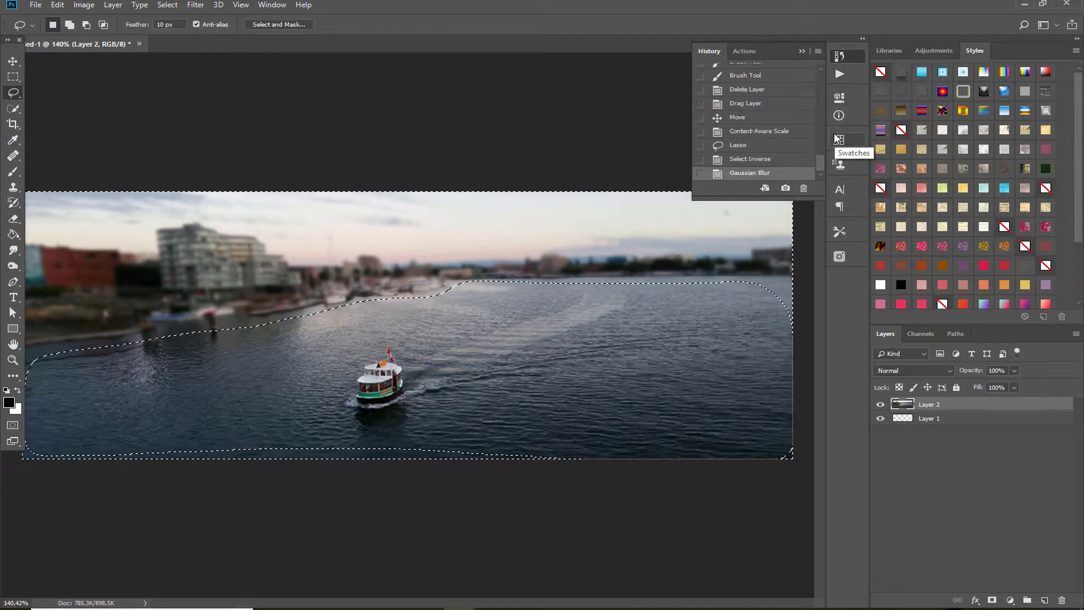
{"action": "key", "text": "ctrl+d"}
Delete the harbour photo layer from the banner document
{"action": "left_click", "coordinate": [13, 61]}
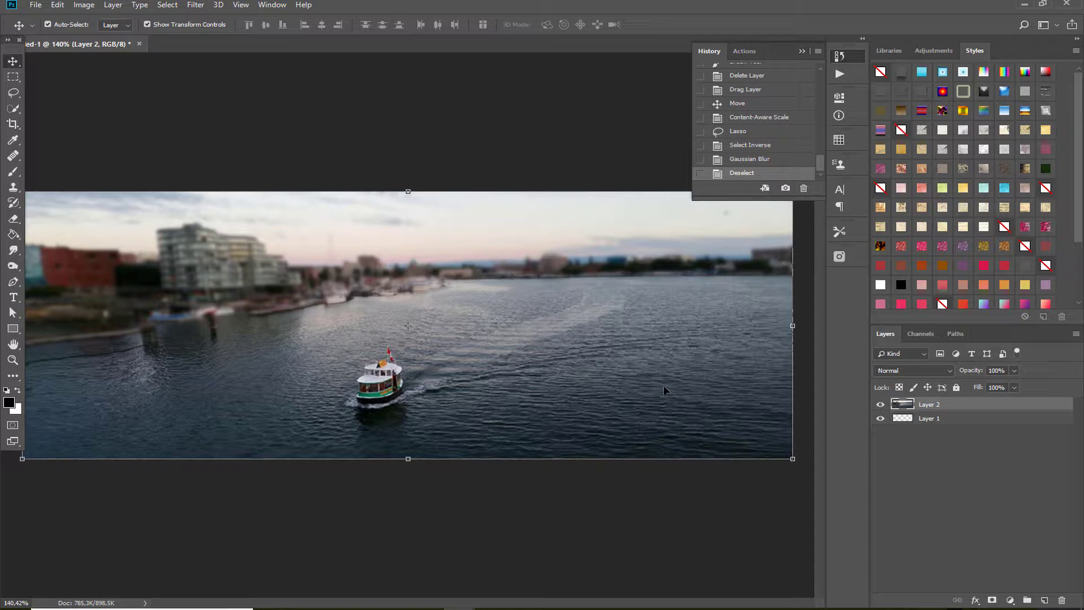
{"action": "left_click_drag", "start_coordinate": [988, 404], "coordinate": [987, 591]}
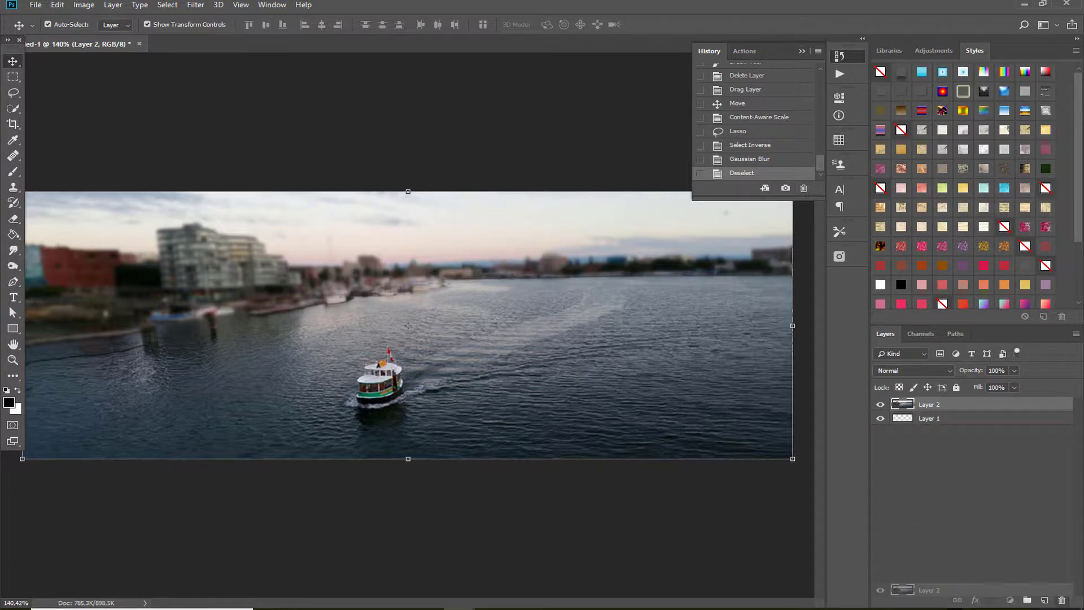
{"action": "left_click_drag", "start_coordinate": [1064, 604], "coordinate": [1063, 601]}
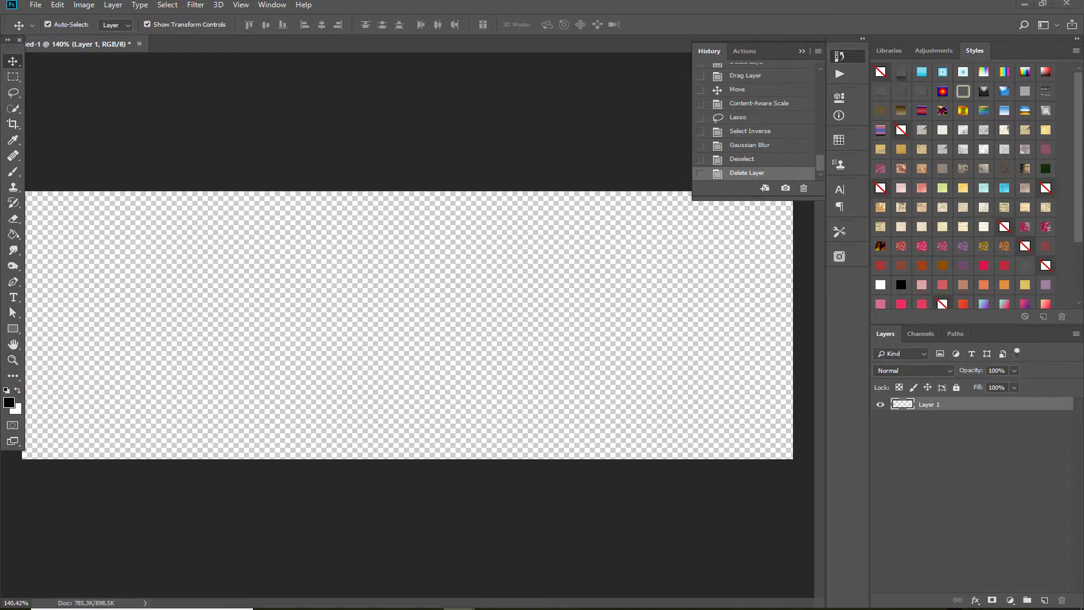
Bring up the camel photo Datei 03.01.18, 09 23 59.jpeg and resize it proportionally to a height of 315 pixels
{"action": "mouse_move", "coordinate": [459, 608]}
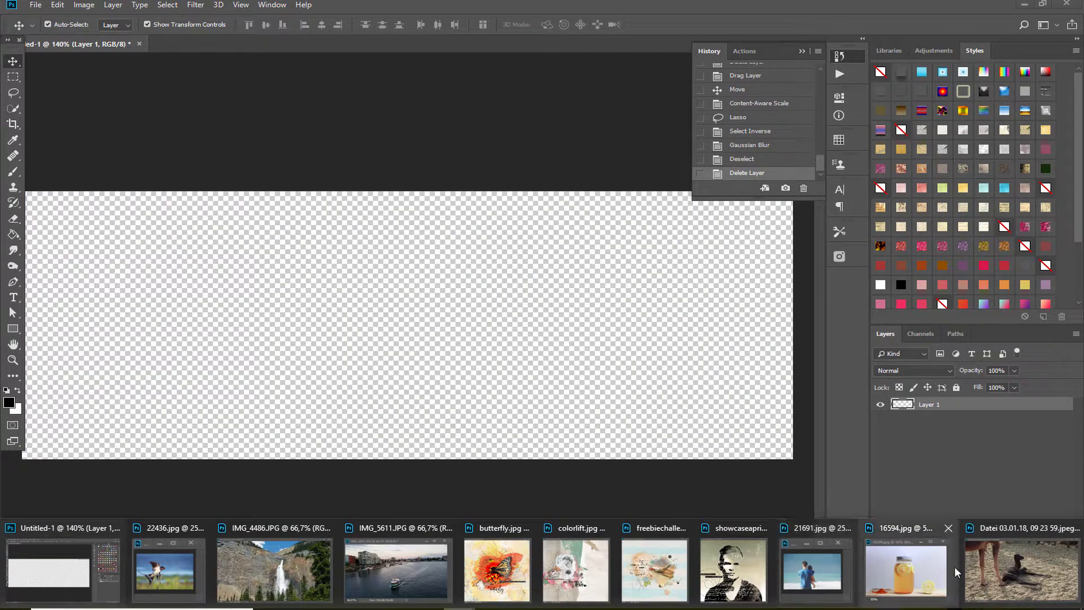
{"action": "left_click", "coordinate": [999, 528]}
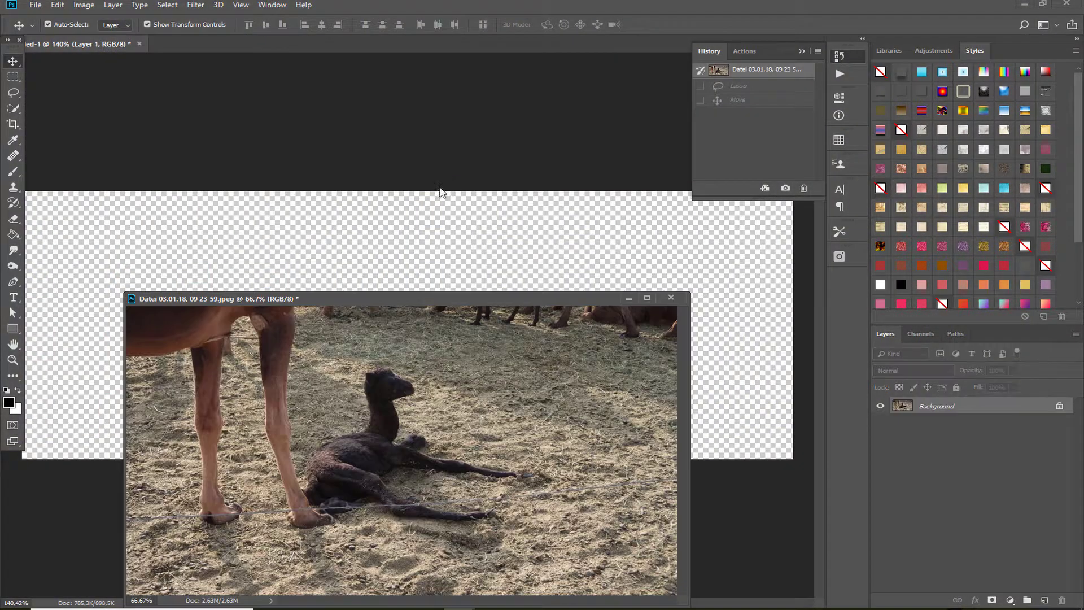
{"action": "left_click_drag", "start_coordinate": [392, 300], "coordinate": [333, 130]}
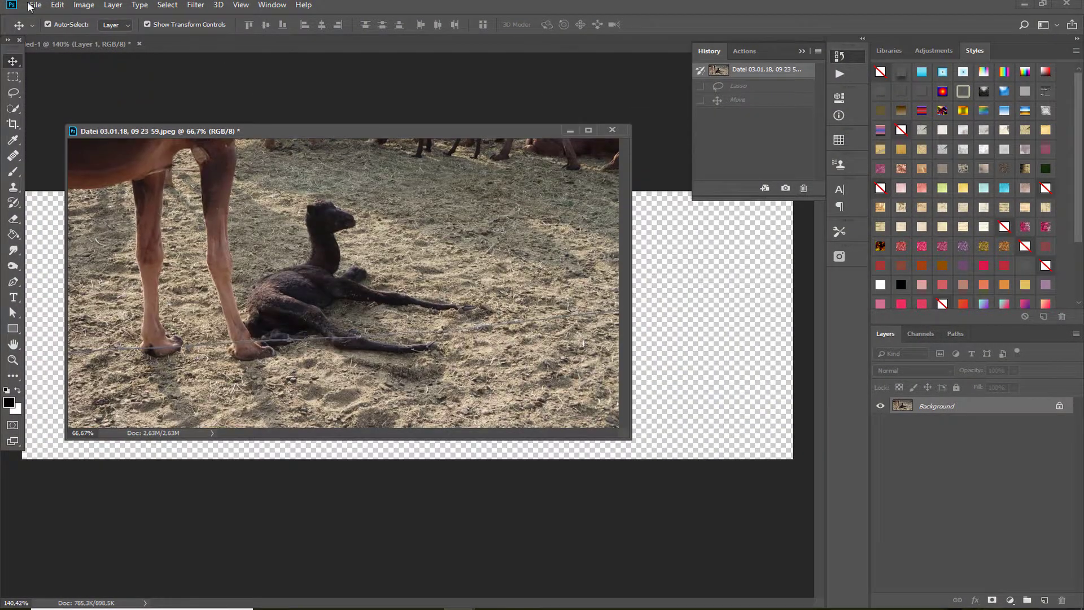
{"action": "left_click", "coordinate": [83, 5]}
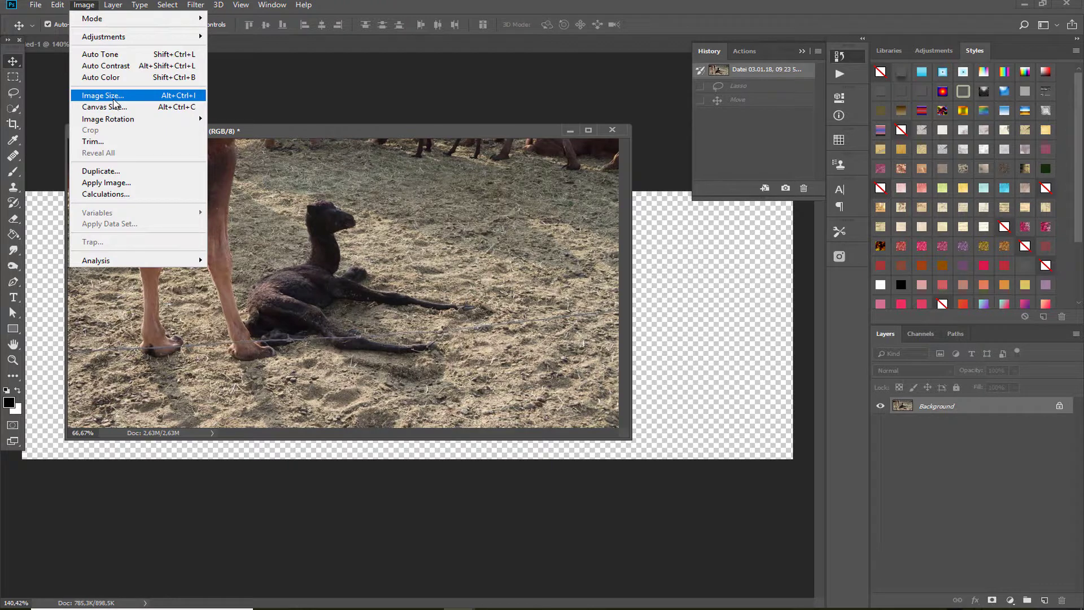
{"action": "left_click", "coordinate": [113, 97]}
{"action": "left_click", "coordinate": [860, 215]}
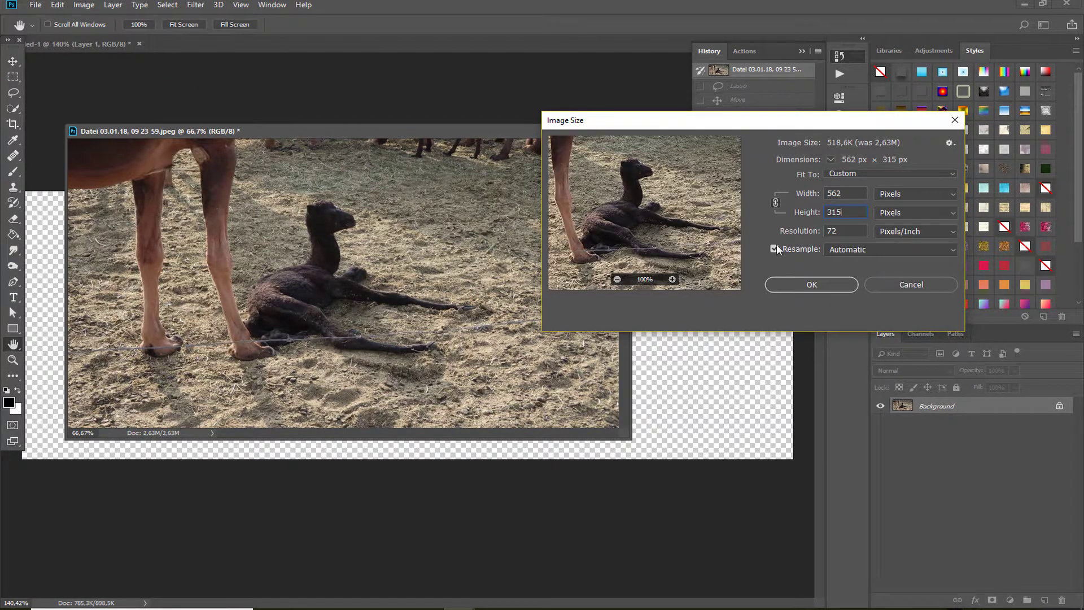
{"action": "key", "text": "Return"}
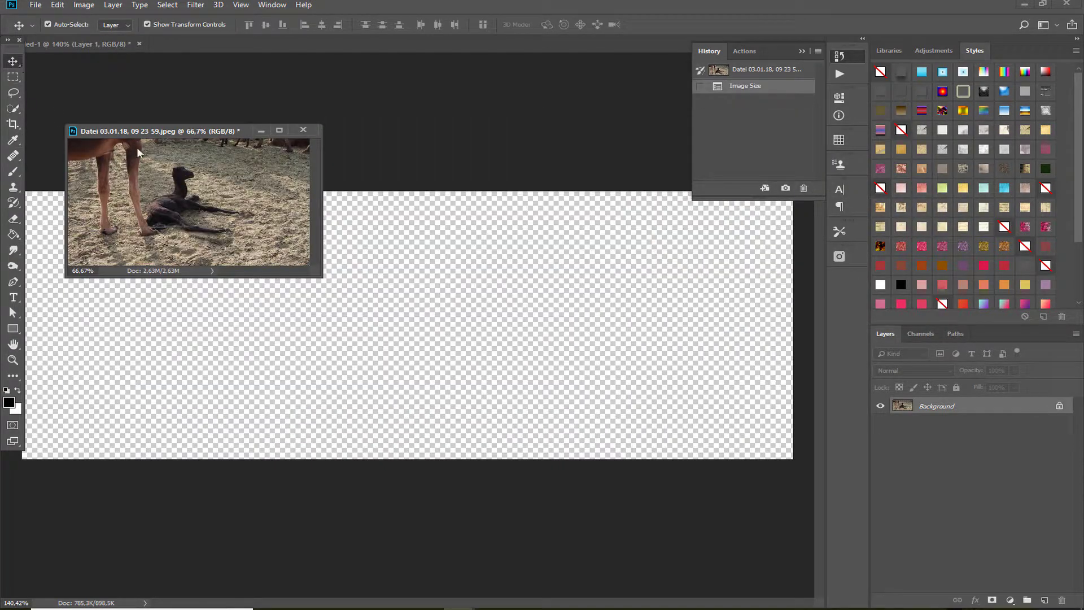
Copy the camel photo into the banner document and position the new layer mid-banner at full height
{"action": "left_click_drag", "start_coordinate": [138, 152], "coordinate": [416, 258]}
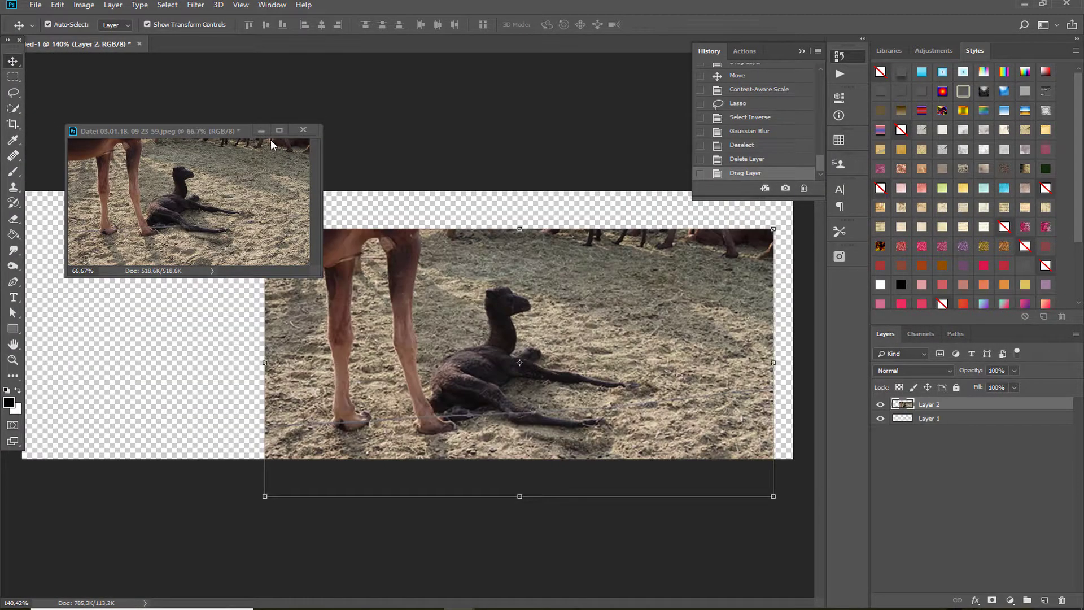
{"action": "left_click_drag", "start_coordinate": [503, 304], "coordinate": [414, 271]}
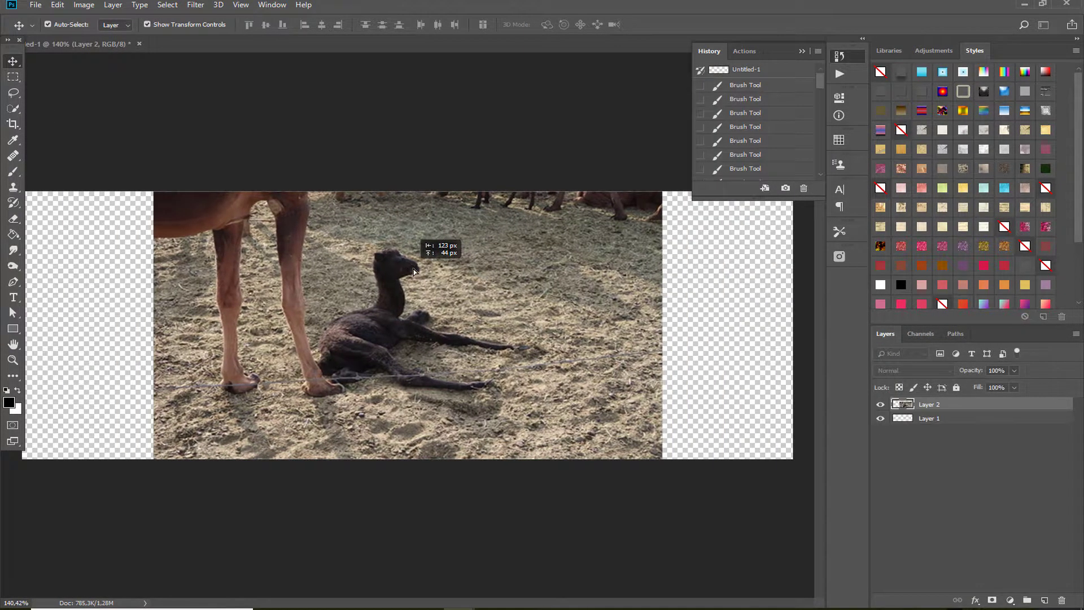
Widen the camel layer to 115.30% with Free Transform by adjusting both side edges, and apply the change
{"action": "left_click", "coordinate": [59, 8]}
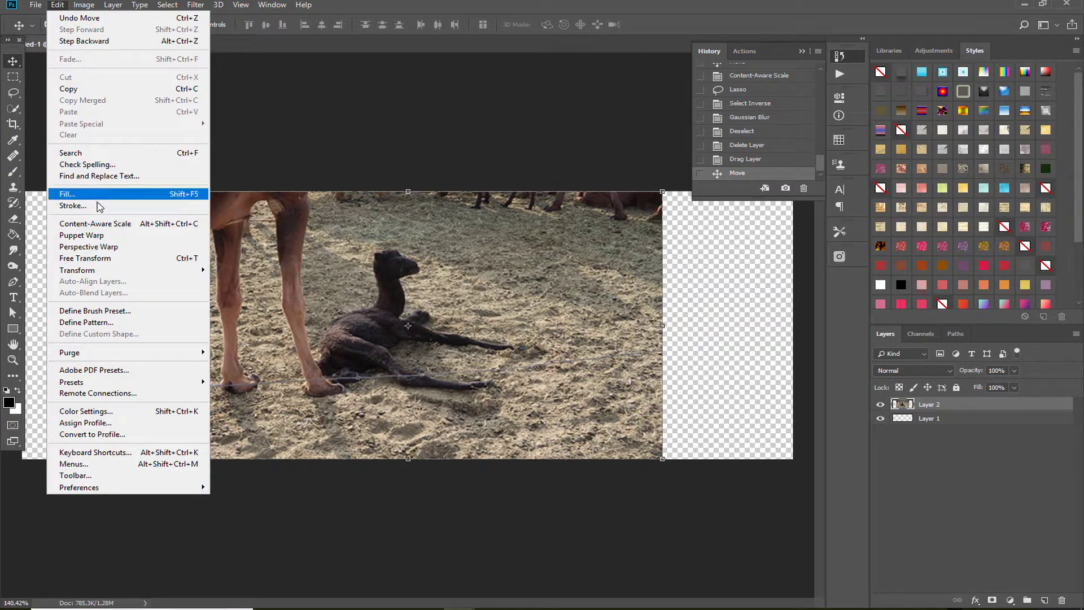
{"action": "left_click", "coordinate": [100, 226]}
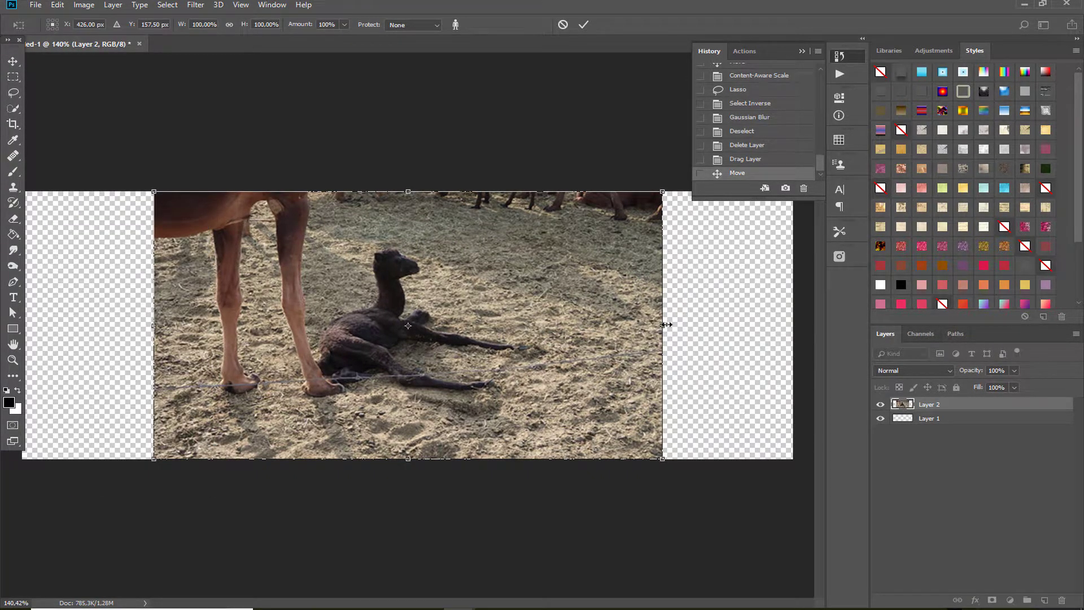
{"action": "left_click_drag", "start_coordinate": [153, 325], "coordinate": [60, 327]}
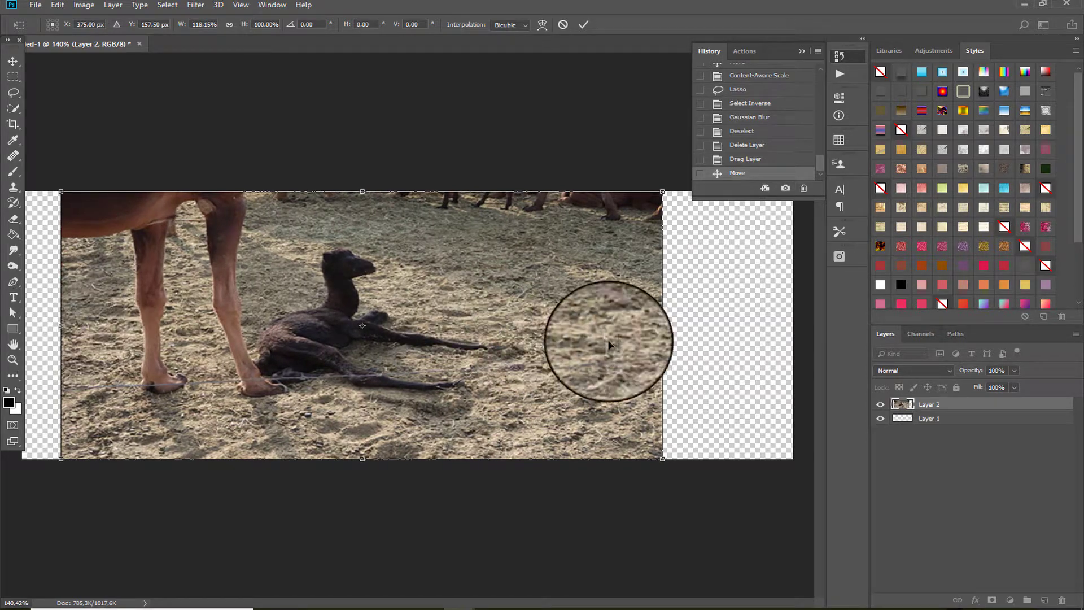
{"action": "mouse_move", "coordinate": [662, 326]}
{"action": "left_mouse_down"}
{"action": "mouse_move", "coordinate": [703, 325]}
{"action": "mouse_move", "coordinate": [667, 325]}
{"action": "left_mouse_up"}
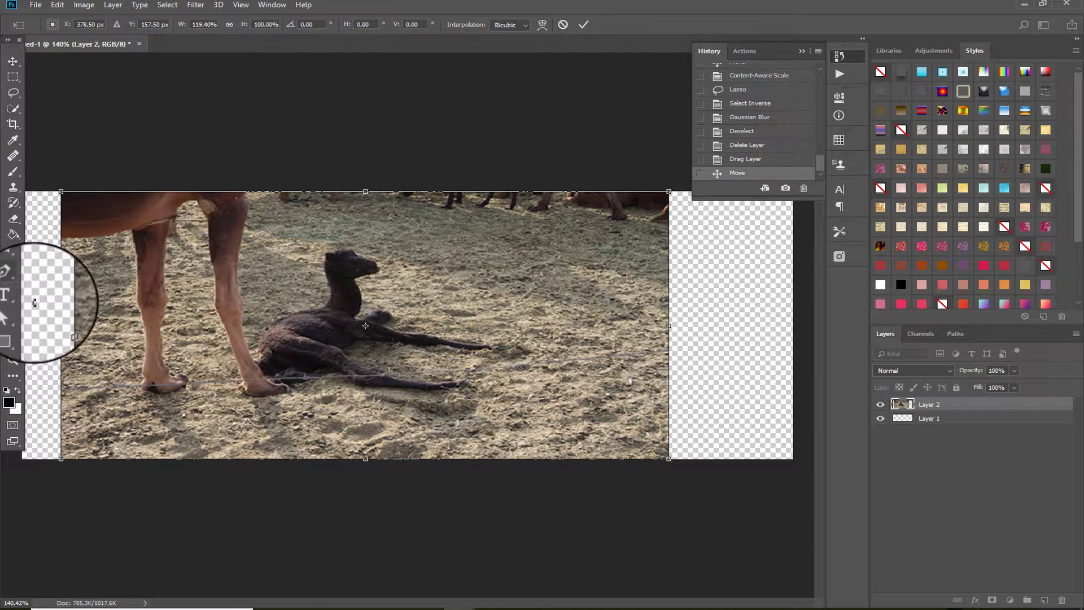
{"action": "mouse_move", "coordinate": [61, 325]}
{"action": "left_mouse_down"}
{"action": "mouse_move", "coordinate": [50, 326]}
{"action": "mouse_move", "coordinate": [82, 327]}
{"action": "left_mouse_up"}
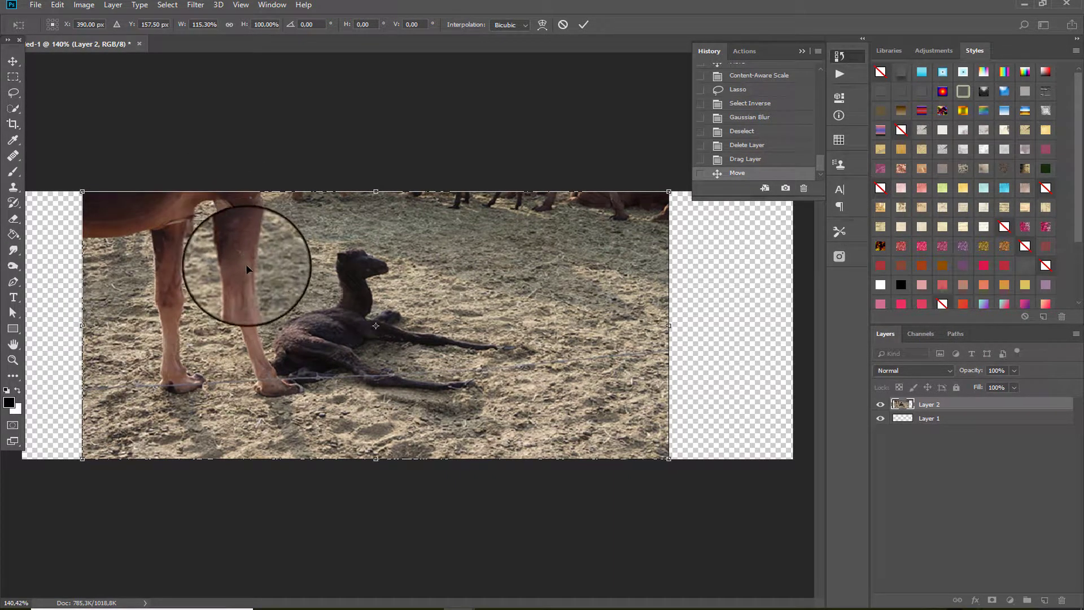
{"action": "left_click", "coordinate": [583, 11]}
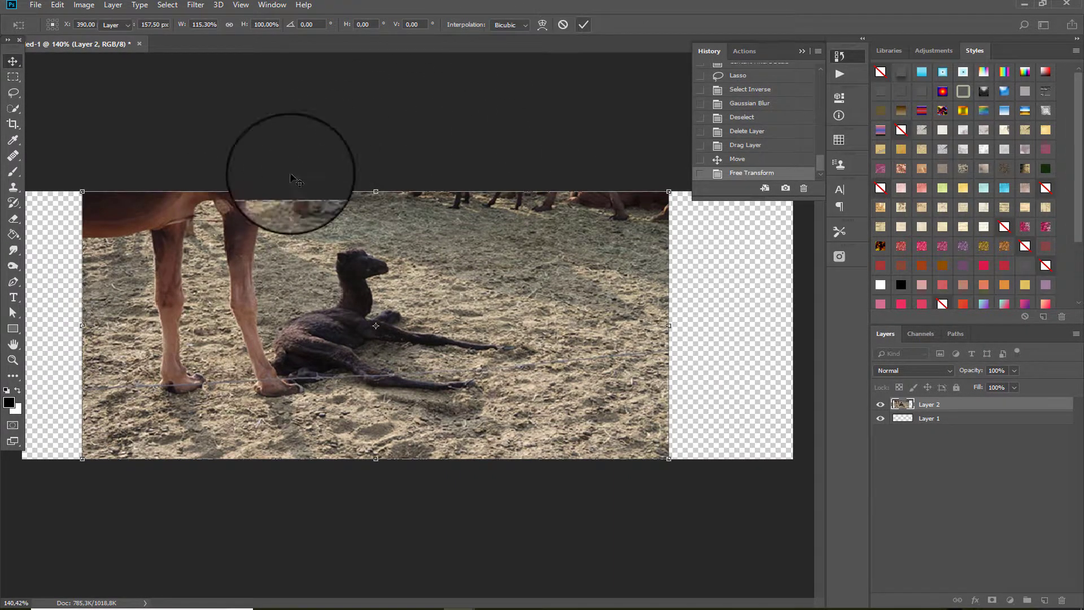
Select the standing camel's body and legs and the lying young camel with Quick Selection, removing the ground between the legs
{"action": "right_click", "coordinate": [13, 111]}
{"action": "left_click", "coordinate": [62, 107]}
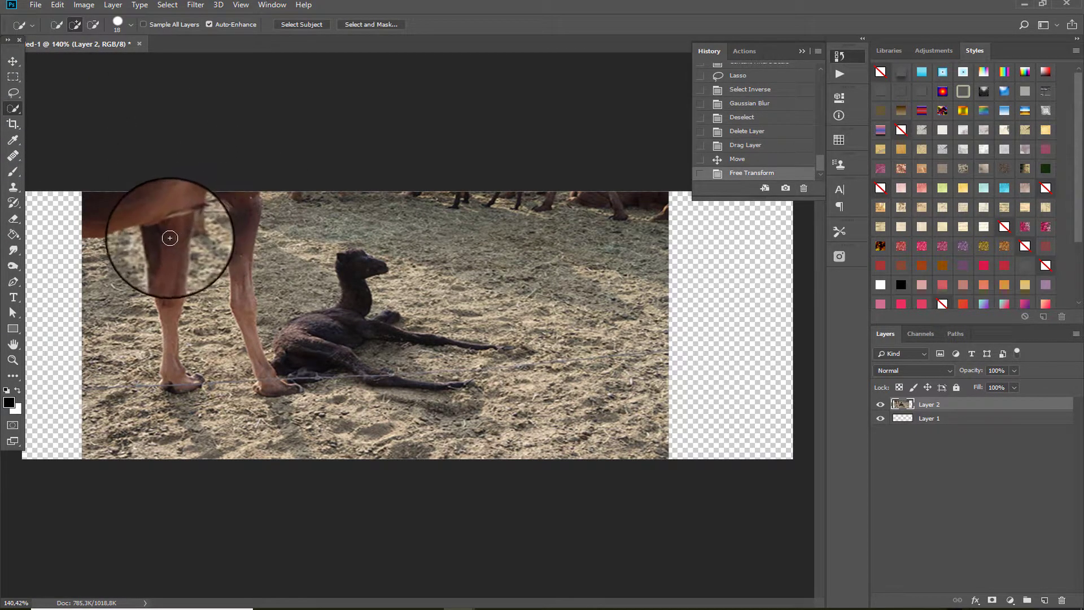
{"action": "mouse_move", "coordinate": [170, 238]}
{"action": "left_mouse_down"}
{"action": "mouse_move", "coordinate": [174, 364]}
{"action": "mouse_move", "coordinate": [185, 382]}
{"action": "mouse_move", "coordinate": [175, 235]}
{"action": "mouse_move", "coordinate": [146, 203]}
{"action": "mouse_move", "coordinate": [228, 203]}
{"action": "mouse_move", "coordinate": [234, 273]}
{"action": "mouse_move", "coordinate": [270, 371]}
{"action": "mouse_move", "coordinate": [237, 396]}
{"action": "left_mouse_up"}
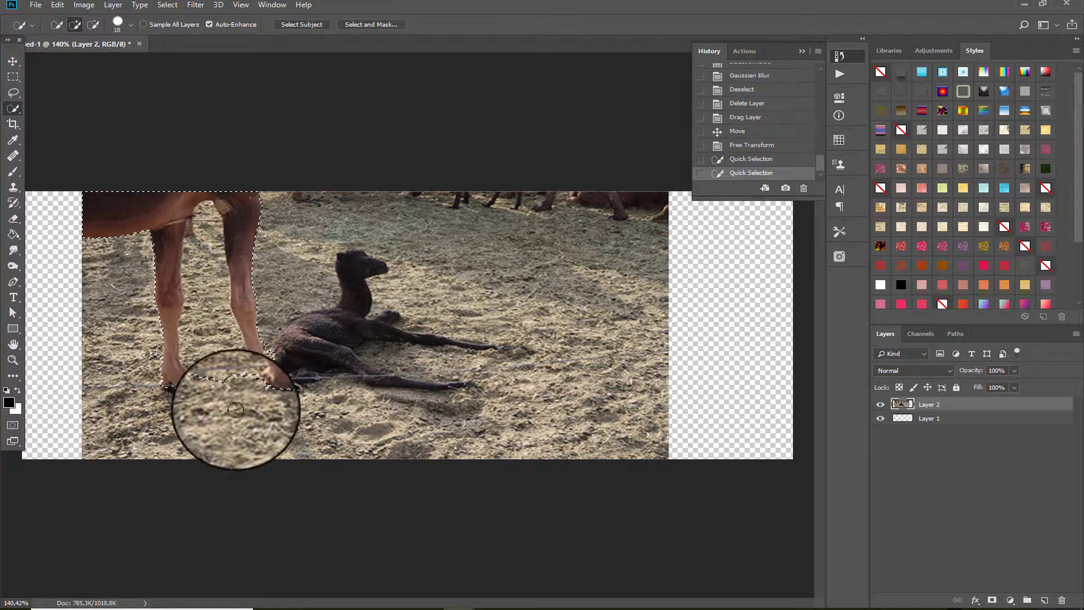
{"action": "key", "text": "alt"}
{"action": "mouse_move", "coordinate": [233, 407]}
{"action": "left_mouse_down"}
{"action": "mouse_move", "coordinate": [206, 351]}
{"action": "mouse_move", "coordinate": [202, 285]}
{"action": "left_mouse_up"}
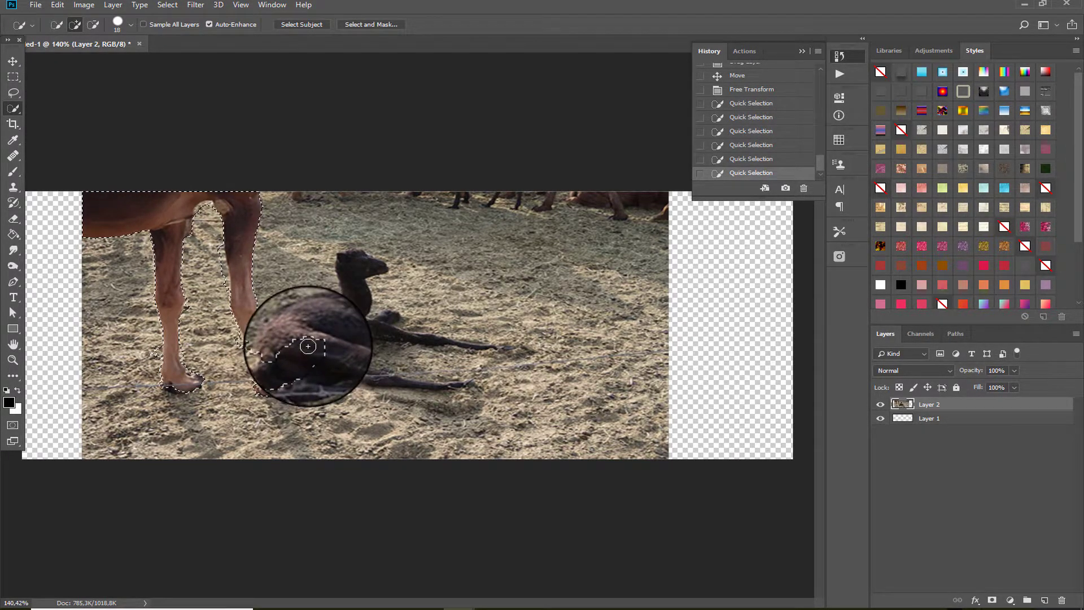
{"action": "mouse_move", "coordinate": [308, 346]}
{"action": "left_mouse_down"}
{"action": "mouse_move", "coordinate": [328, 303]}
{"action": "mouse_move", "coordinate": [368, 339]}
{"action": "mouse_move", "coordinate": [447, 340]}
{"action": "mouse_move", "coordinate": [460, 310]}
{"action": "mouse_move", "coordinate": [482, 343]}
{"action": "mouse_move", "coordinate": [451, 390]}
{"action": "left_mouse_up"}
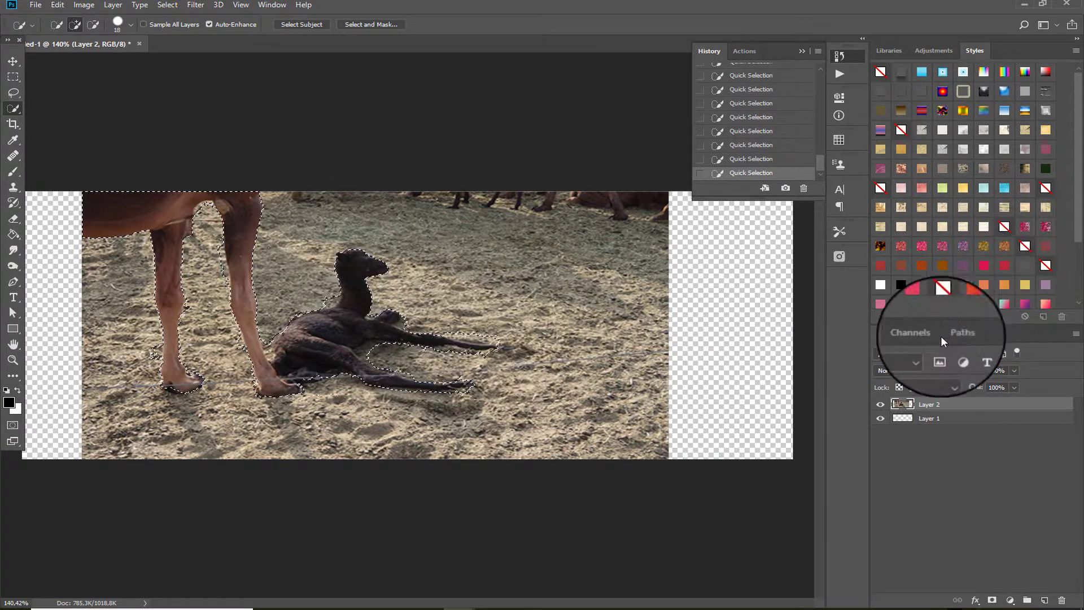
Delete the existing alpha channel, save the camel selection as the new channel Alpha 1, and deselect
{"action": "left_click", "coordinate": [922, 333]}
{"action": "left_click_drag", "start_coordinate": [936, 407], "coordinate": [1058, 590]}
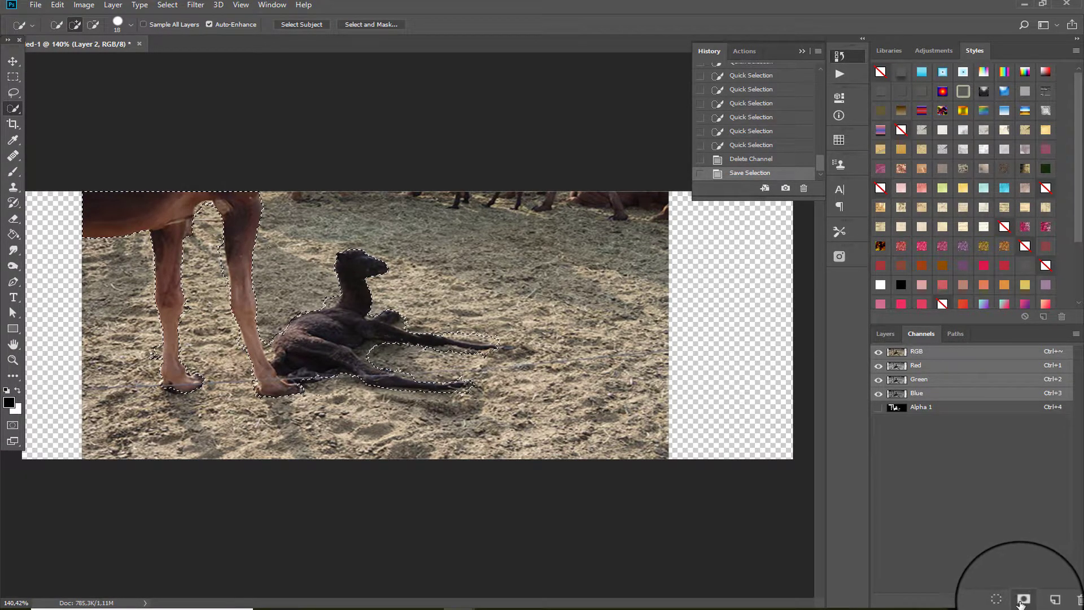
{"action": "left_click", "coordinate": [885, 334]}
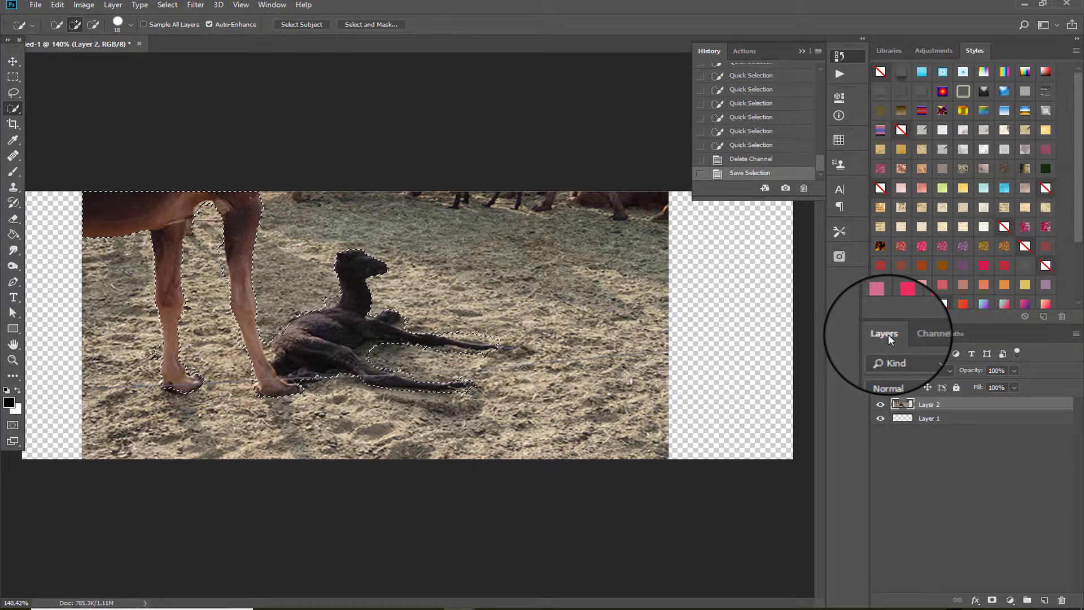
{"action": "key", "text": "ctrl+d"}
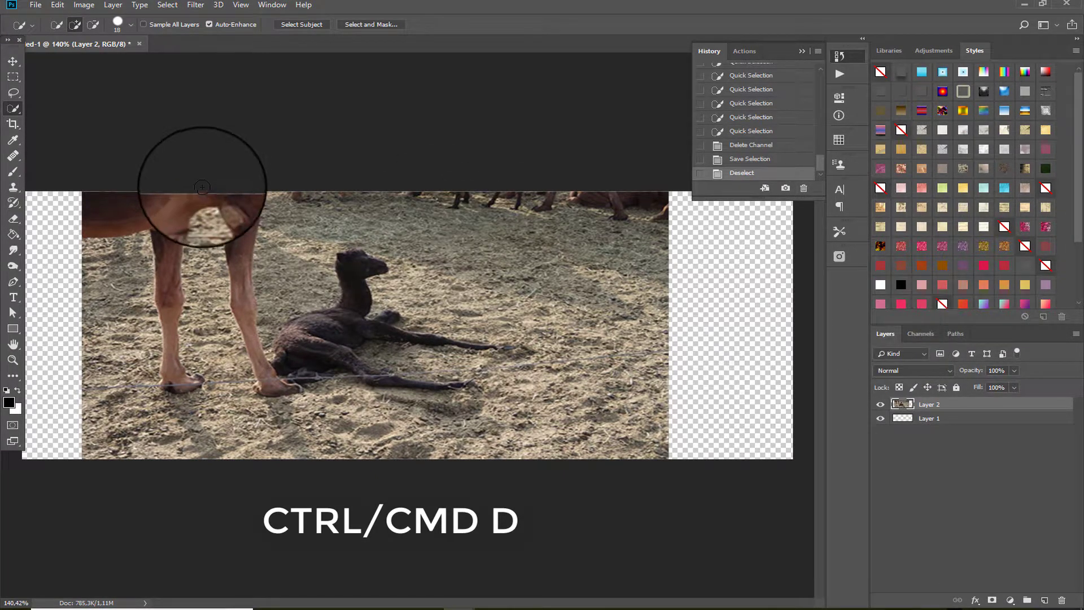
Widen the camel layer to 131.33% with Content-Aware Scale protected by Alpha 1, filling the banner's full width, and apply it
{"action": "left_click", "coordinate": [56, 5]}
{"action": "left_click", "coordinate": [83, 224]}
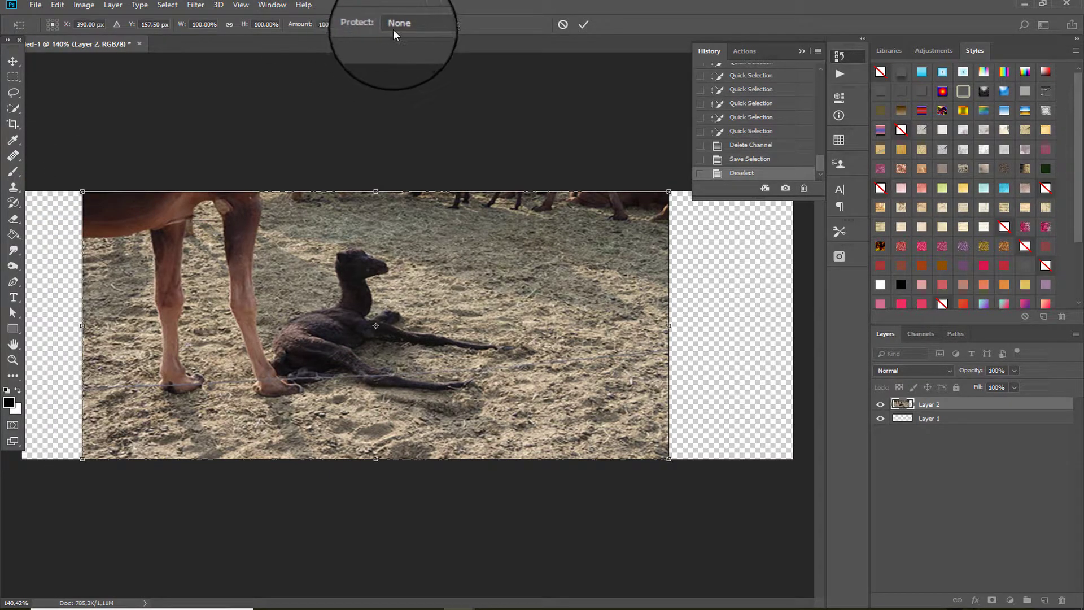
{"action": "left_click", "coordinate": [393, 26]}
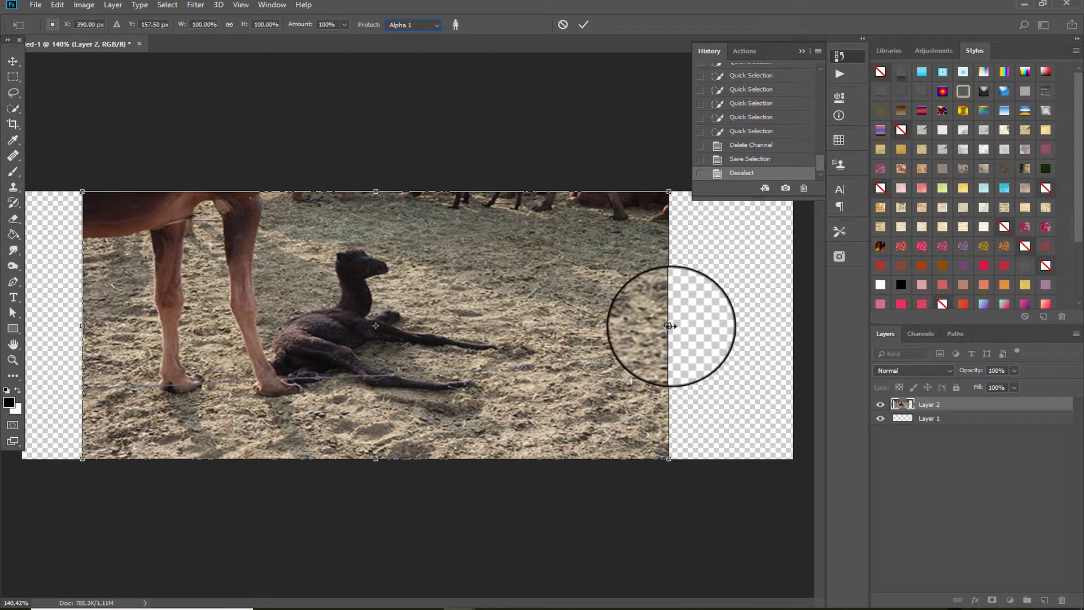
{"action": "left_click_drag", "start_coordinate": [671, 326], "coordinate": [713, 326]}
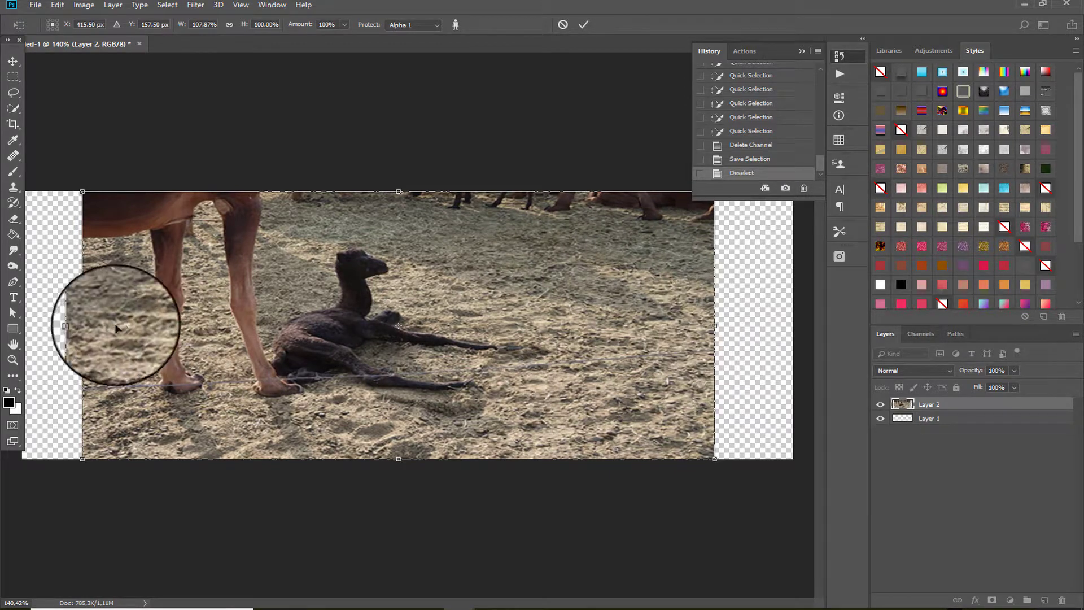
{"action": "left_click_drag", "start_coordinate": [80, 327], "coordinate": [43, 327]}
{"action": "left_click_drag", "start_coordinate": [716, 325], "coordinate": [795, 324]}
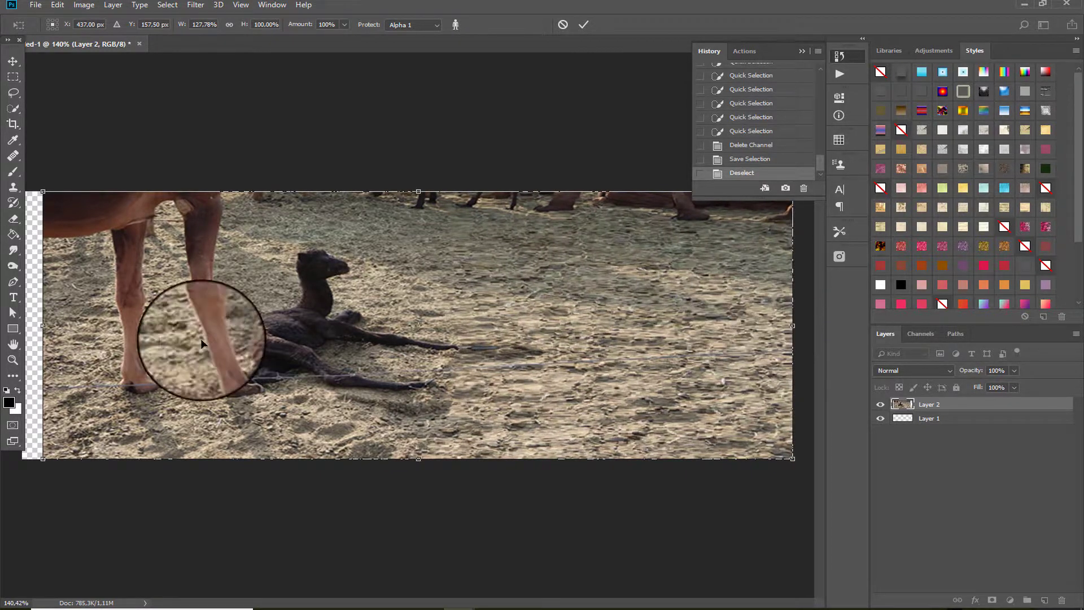
{"action": "left_click_drag", "start_coordinate": [32, 323], "coordinate": [22, 324]}
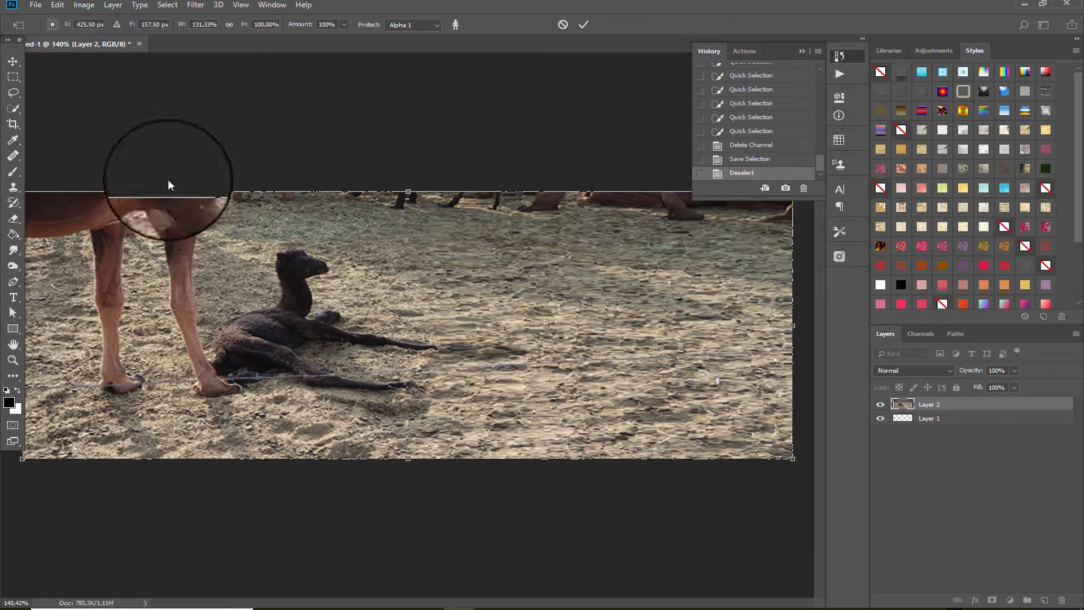
{"action": "left_click", "coordinate": [587, 25]}
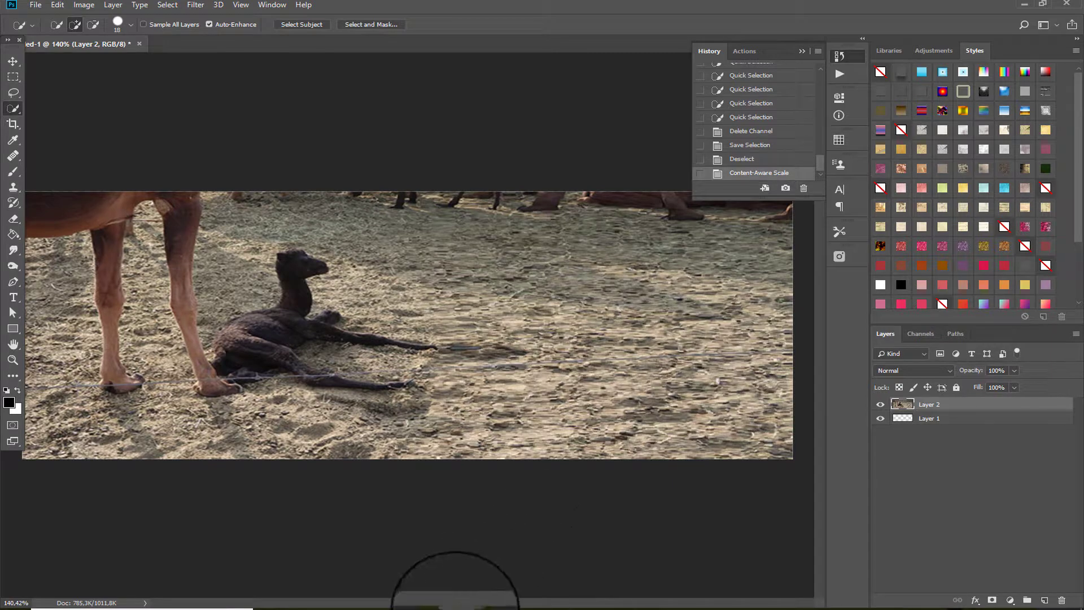
Lasso the sand beside the young camel in the original photo with a 10 px feather, move it into the banner, and minimize the photo
{"action": "mouse_move", "coordinate": [455, 607]}
{"action": "left_click", "coordinate": [1026, 533]}
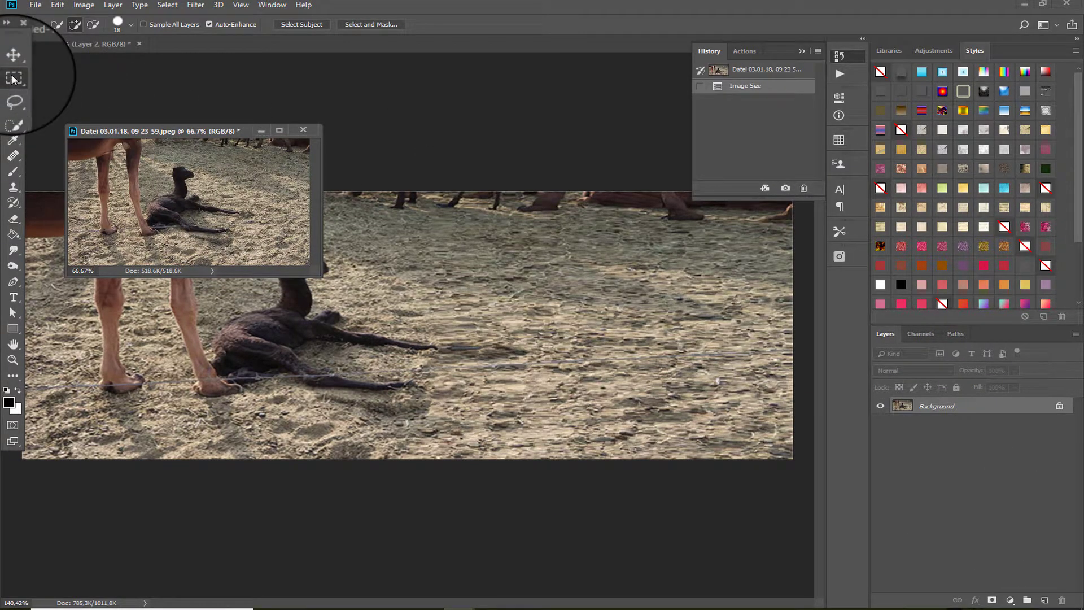
{"action": "left_click", "coordinate": [15, 102]}
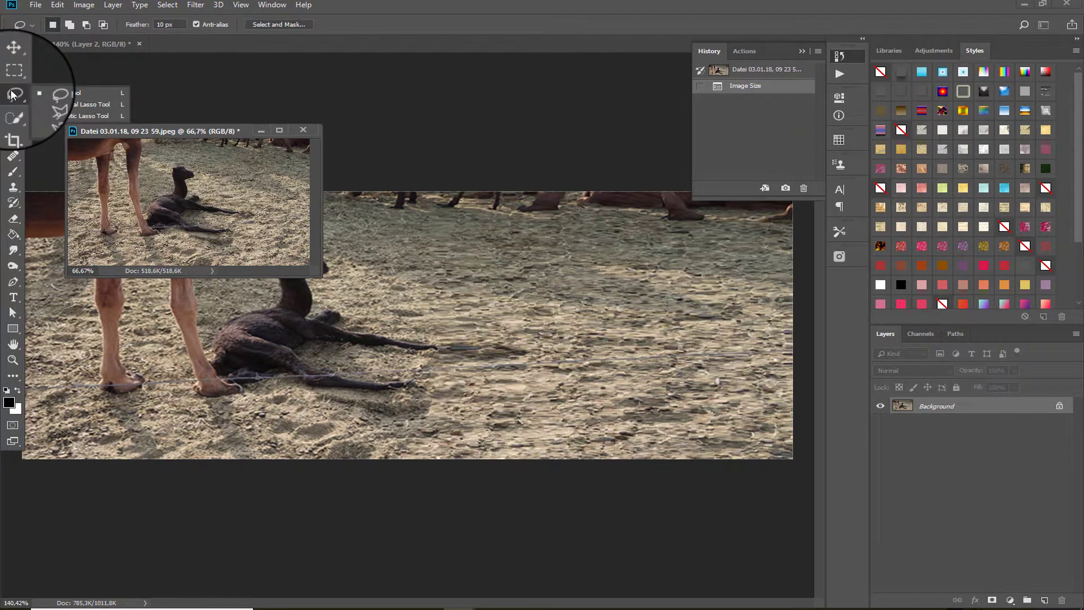
{"action": "left_click", "coordinate": [47, 96]}
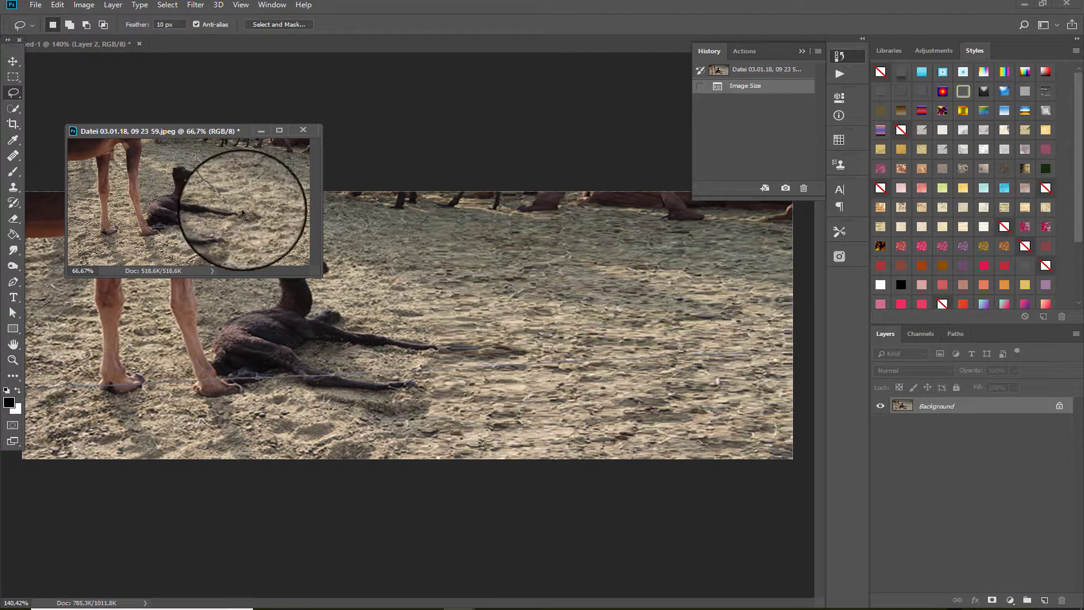
{"action": "mouse_move", "coordinate": [243, 214]}
{"action": "left_mouse_down"}
{"action": "mouse_move", "coordinate": [243, 259]}
{"action": "mouse_move", "coordinate": [253, 267]}
{"action": "mouse_move", "coordinate": [313, 259]}
{"action": "mouse_move", "coordinate": [312, 181]}
{"action": "mouse_move", "coordinate": [270, 156]}
{"action": "mouse_move", "coordinate": [200, 155]}
{"action": "left_mouse_up"}
{"action": "left_click", "coordinate": [13, 60]}
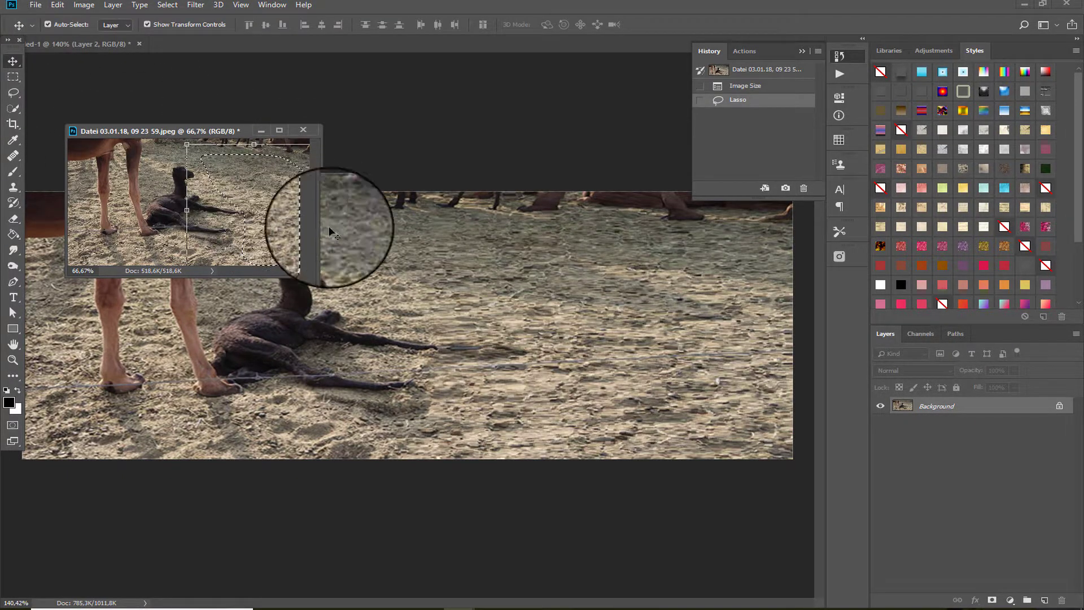
{"action": "left_click_drag", "start_coordinate": [285, 185], "coordinate": [709, 309]}
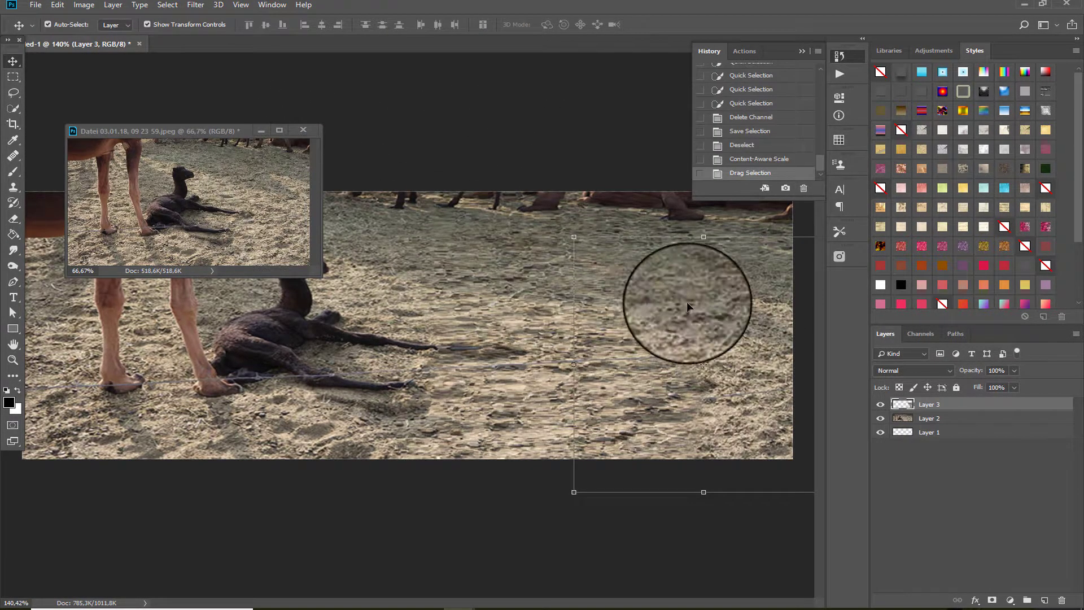
{"action": "left_click", "coordinate": [258, 129]}
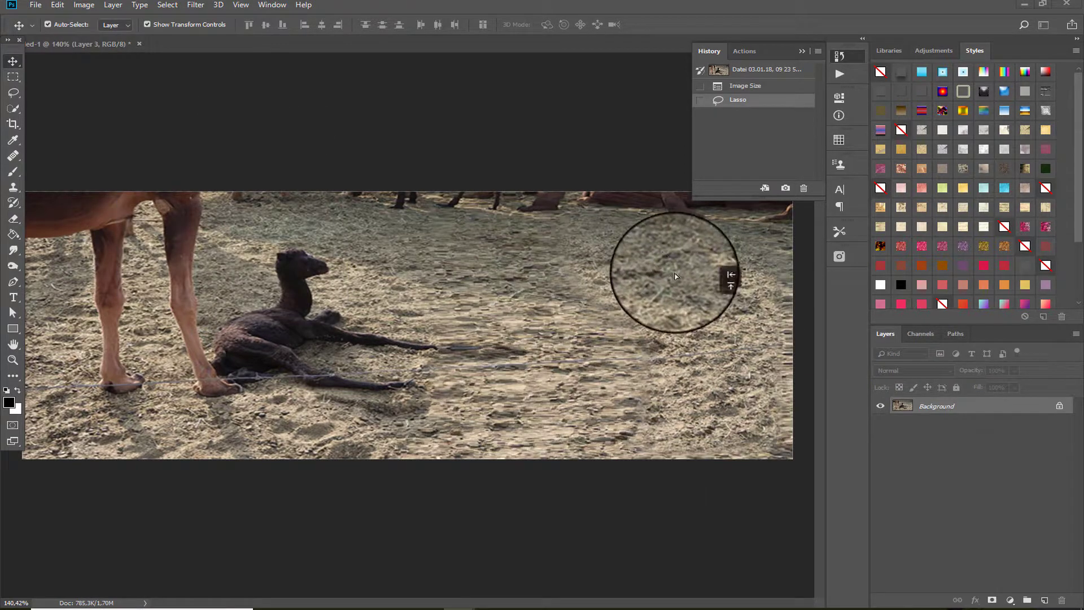
Position the sand patch over the banner's far-right ground, enlarge it to about 111%, and apply the transform
{"action": "left_click_drag", "start_coordinate": [676, 276], "coordinate": [711, 277]}
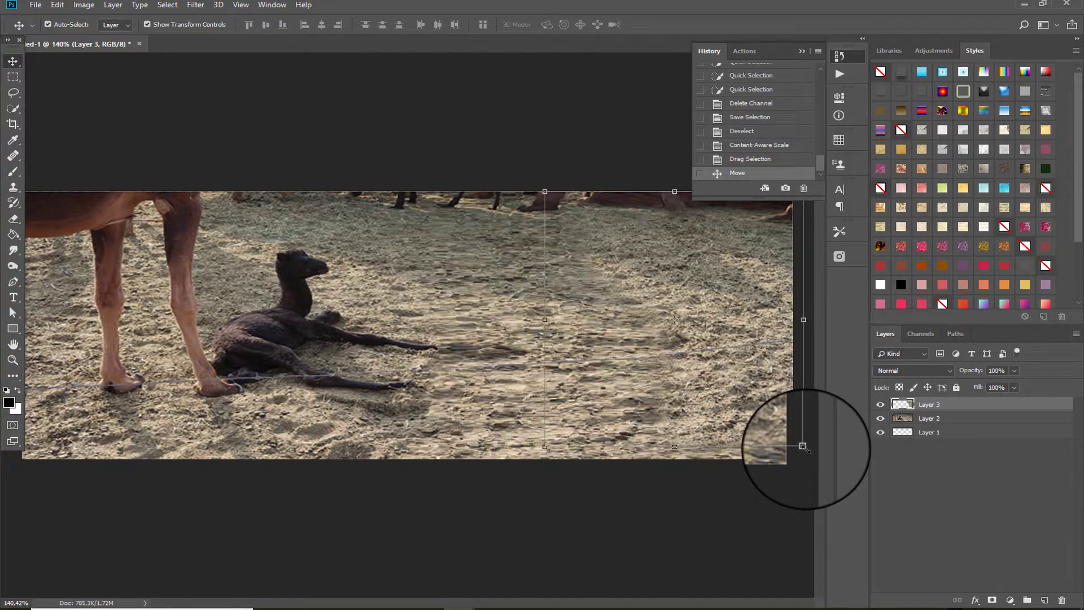
{"action": "left_click_drag", "start_coordinate": [802, 446], "coordinate": [816, 461]}
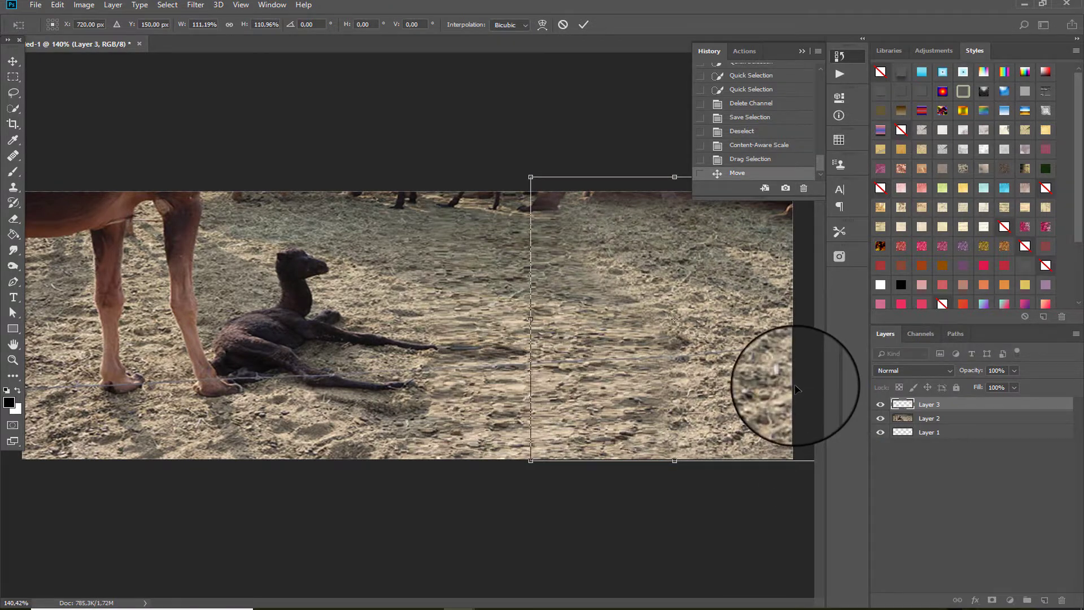
{"action": "left_click", "coordinate": [584, 25]}
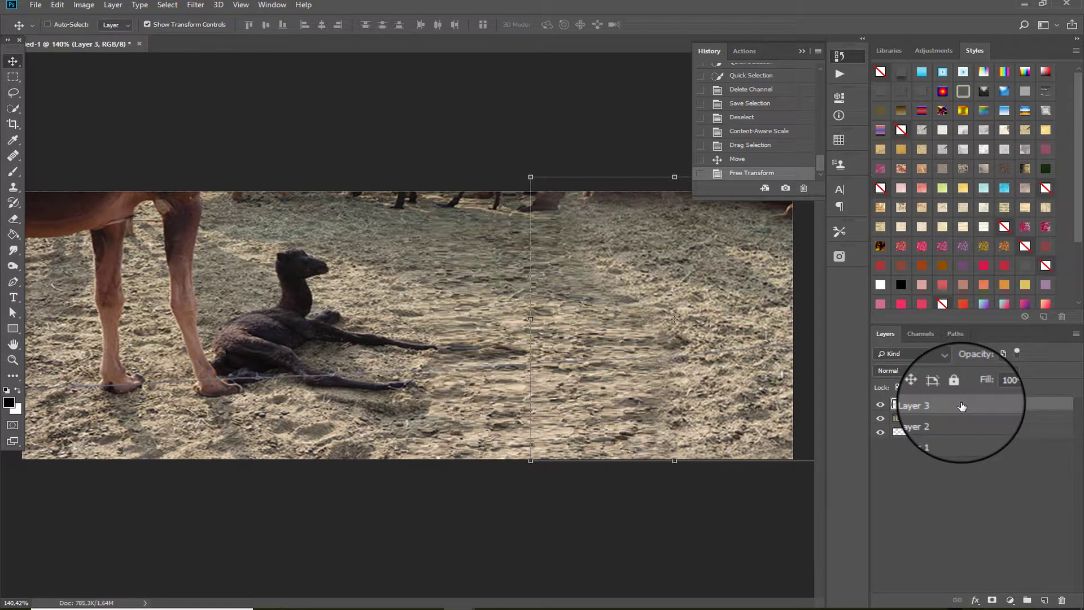
Duplicate the sand patch layer twice and move the copies over the stretched ground between the young camel and the first patch
{"action": "key", "text": "ctrl+j"}
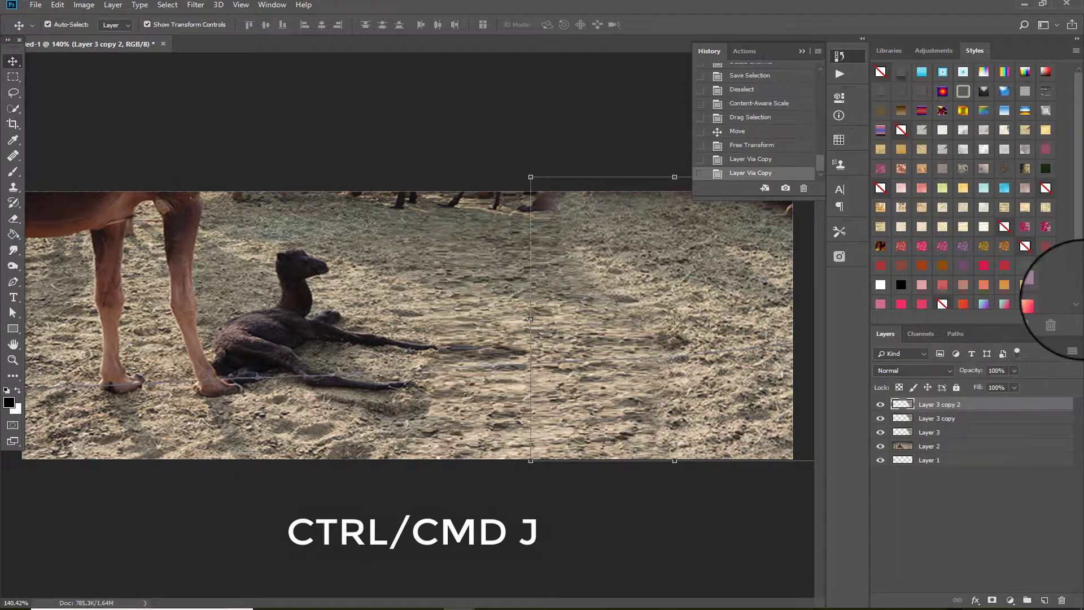
{"action": "left_click_drag", "start_coordinate": [635, 299], "coordinate": [415, 311]}
{"action": "left_click_drag", "start_coordinate": [714, 307], "coordinate": [610, 320]}
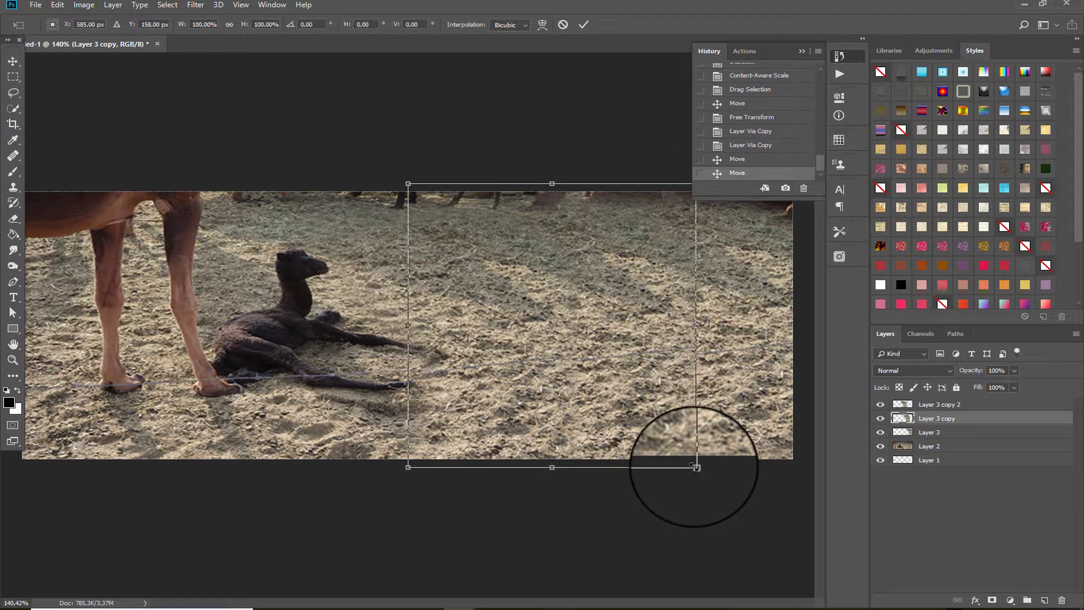
Enlarge Layer 3 copy to about 101%, shift it slightly, rotate it 4.19°, and apply the transform
{"action": "left_click_drag", "start_coordinate": [695, 468], "coordinate": [700, 471]}
{"action": "left_click_drag", "start_coordinate": [677, 396], "coordinate": [673, 391]}
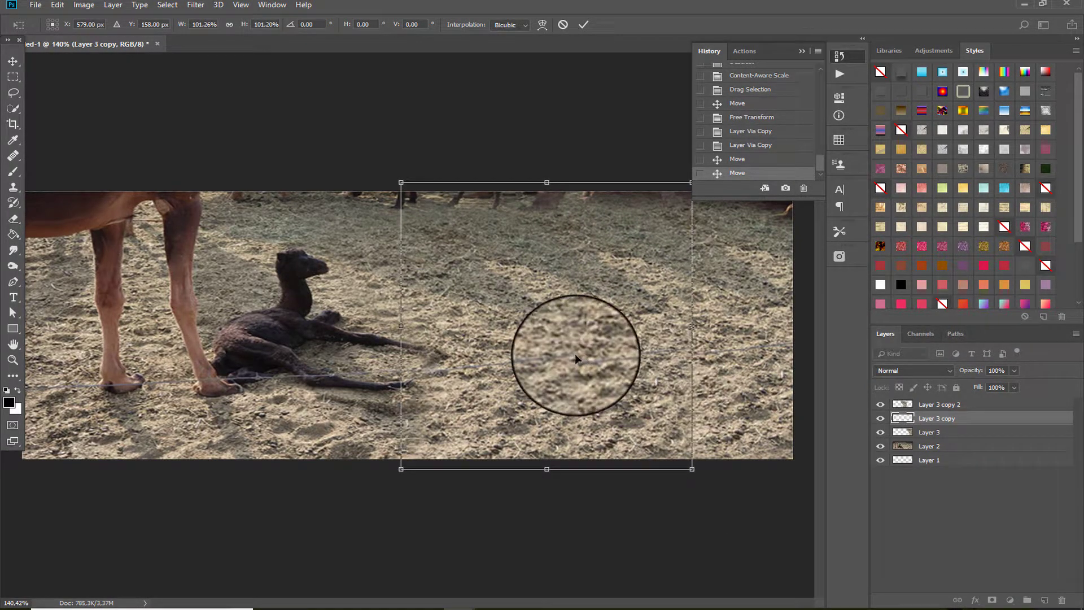
{"action": "left_click_drag", "start_coordinate": [593, 367], "coordinate": [594, 364]}
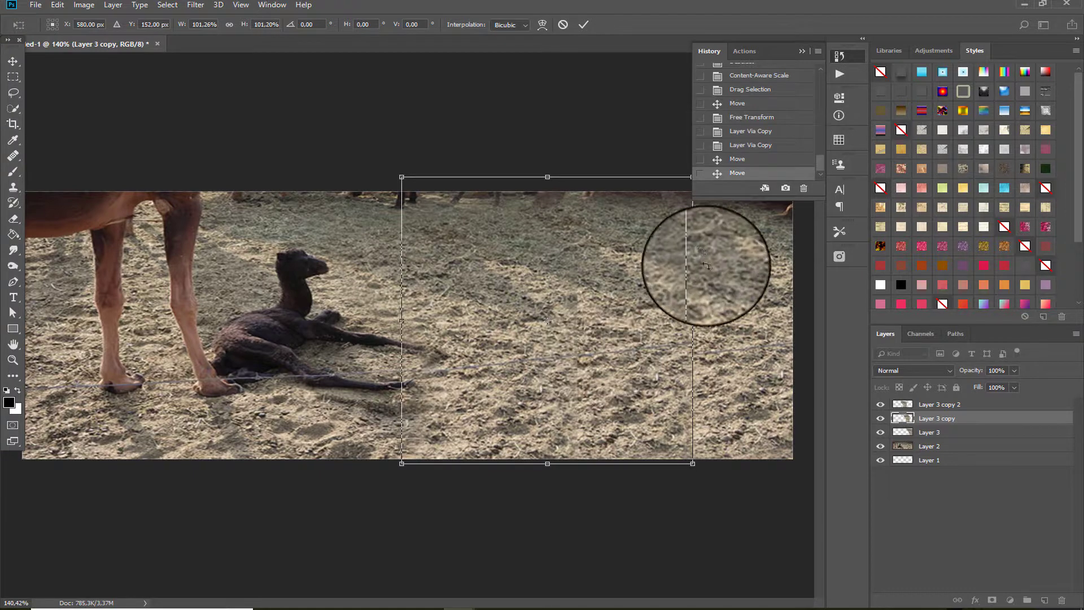
{"action": "left_click_drag", "start_coordinate": [709, 274], "coordinate": [715, 289]}
{"action": "left_click", "coordinate": [584, 23]}
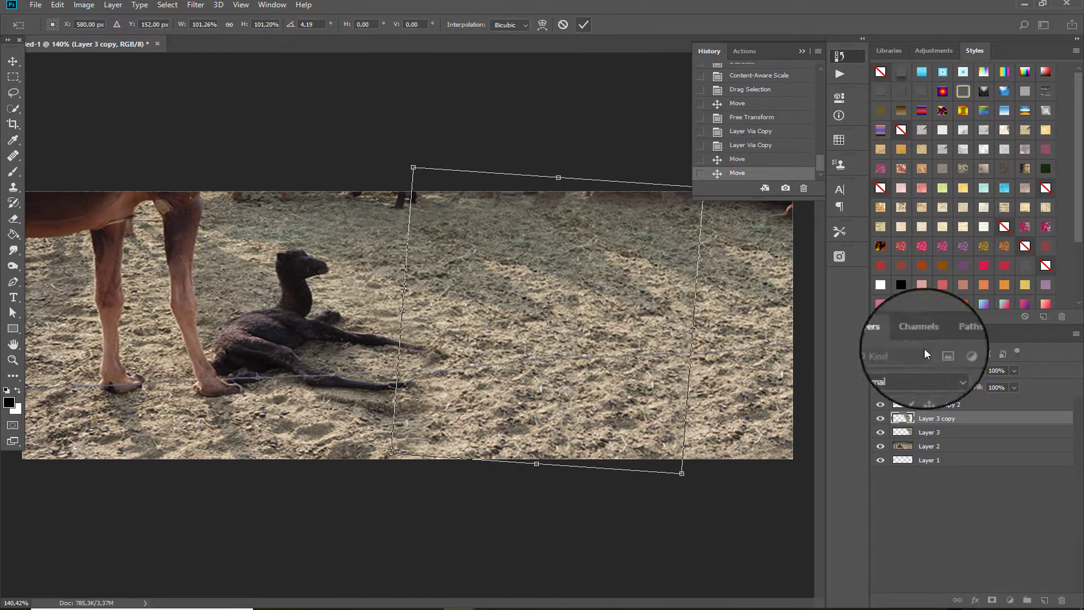
Add a layer mask to Layer 3 and blend the sand patch by painting black with a soft brush at 33% opacity
{"action": "left_click", "coordinate": [954, 434]}
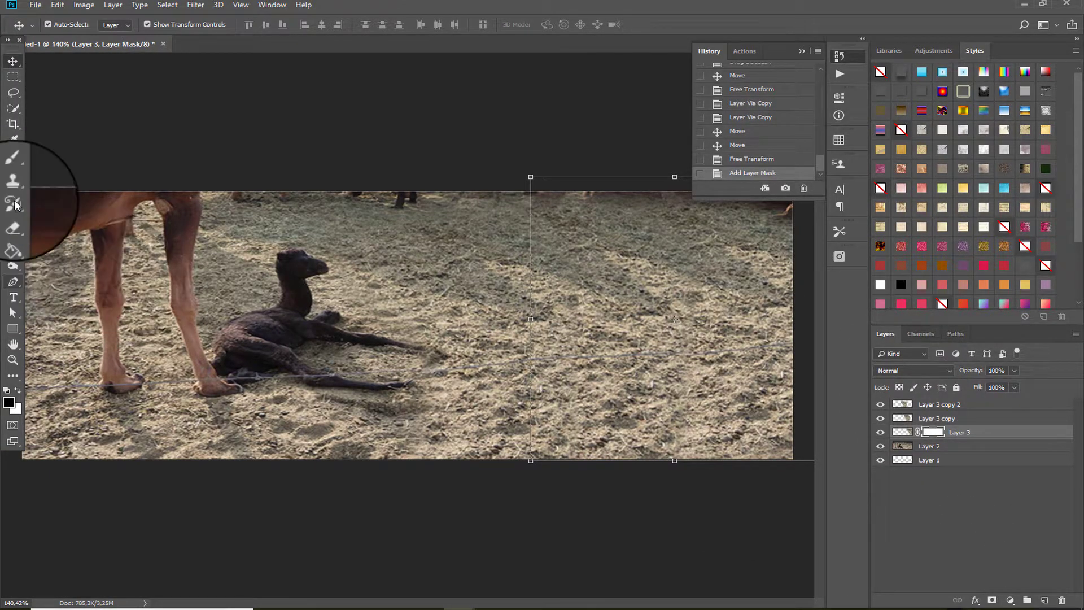
{"action": "left_click", "coordinate": [14, 175]}
{"action": "left_click_drag", "start_coordinate": [670, 211], "coordinate": [728, 211]}
{"action": "left_click_drag", "start_coordinate": [758, 210], "coordinate": [781, 257]}
{"action": "mouse_move", "coordinate": [647, 293]}
{"action": "left_mouse_down"}
{"action": "mouse_move", "coordinate": [672, 305]}
{"action": "mouse_move", "coordinate": [684, 327]}
{"action": "mouse_move", "coordinate": [694, 389]}
{"action": "left_mouse_up"}
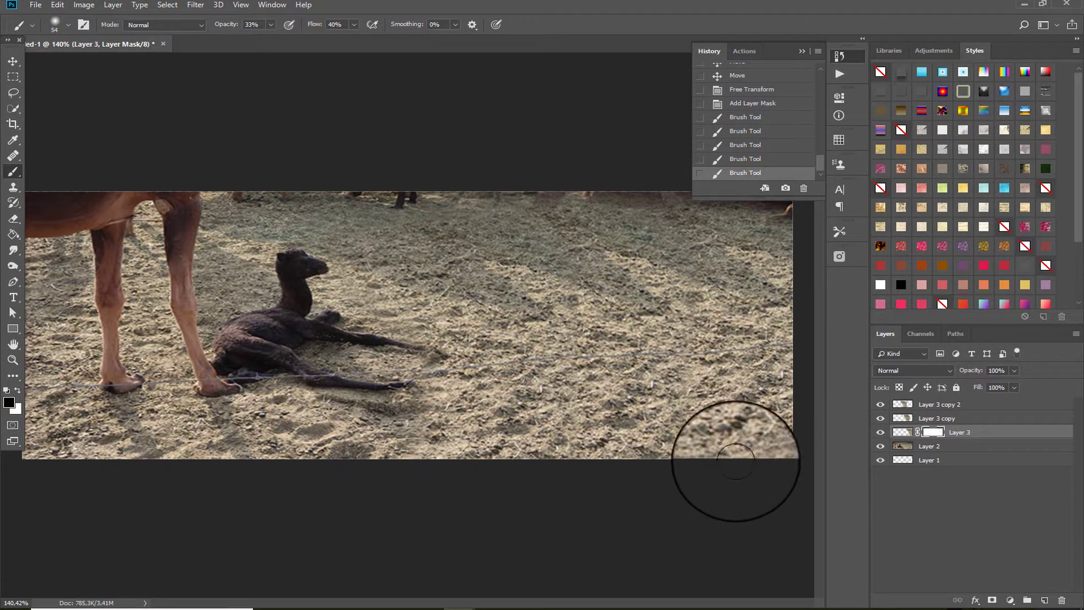
{"action": "mouse_move", "coordinate": [634, 235]}
{"action": "left_mouse_down"}
{"action": "mouse_move", "coordinate": [694, 225]}
{"action": "mouse_move", "coordinate": [792, 244]}
{"action": "left_mouse_up"}
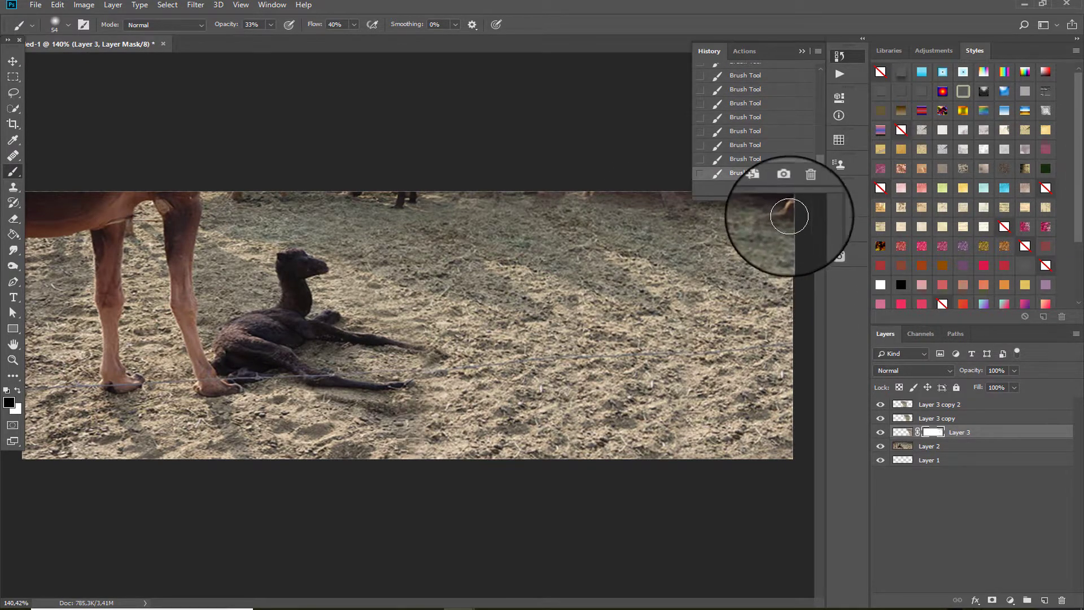
Add a layer mask to Layer 3 copy and paint along the middle sand patch's edges in black at 33% opacity
{"action": "left_click", "coordinate": [938, 418]}
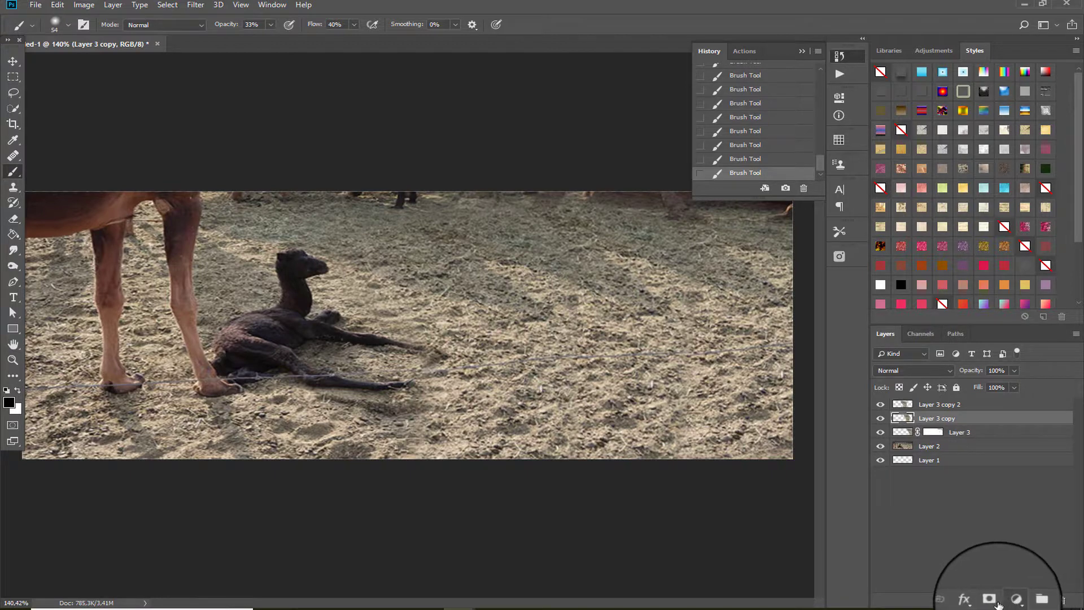
{"action": "left_click", "coordinate": [994, 601]}
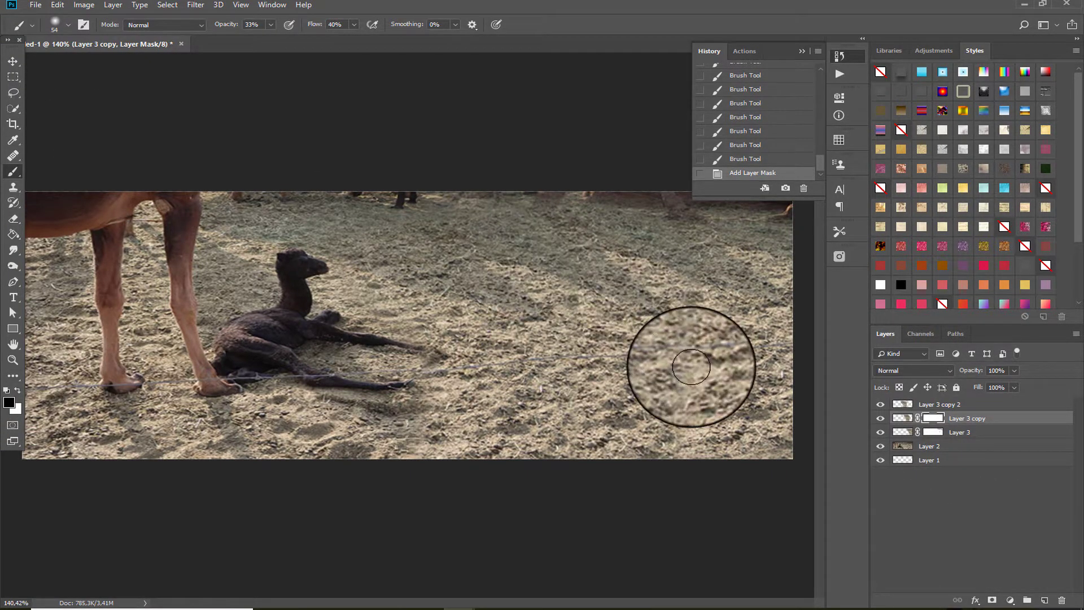
{"action": "mouse_move", "coordinate": [595, 266]}
{"action": "left_mouse_down"}
{"action": "mouse_move", "coordinate": [605, 205]}
{"action": "mouse_move", "coordinate": [506, 205]}
{"action": "mouse_move", "coordinate": [519, 226]}
{"action": "left_mouse_up"}
{"action": "left_click_drag", "start_coordinate": [519, 226], "coordinate": [530, 243]}
{"action": "left_click", "coordinate": [533, 244]}
{"action": "left_click", "coordinate": [585, 245]}
{"action": "left_click", "coordinate": [612, 244]}
{"action": "left_click", "coordinate": [659, 407]}
{"action": "left_click", "coordinate": [676, 441]}
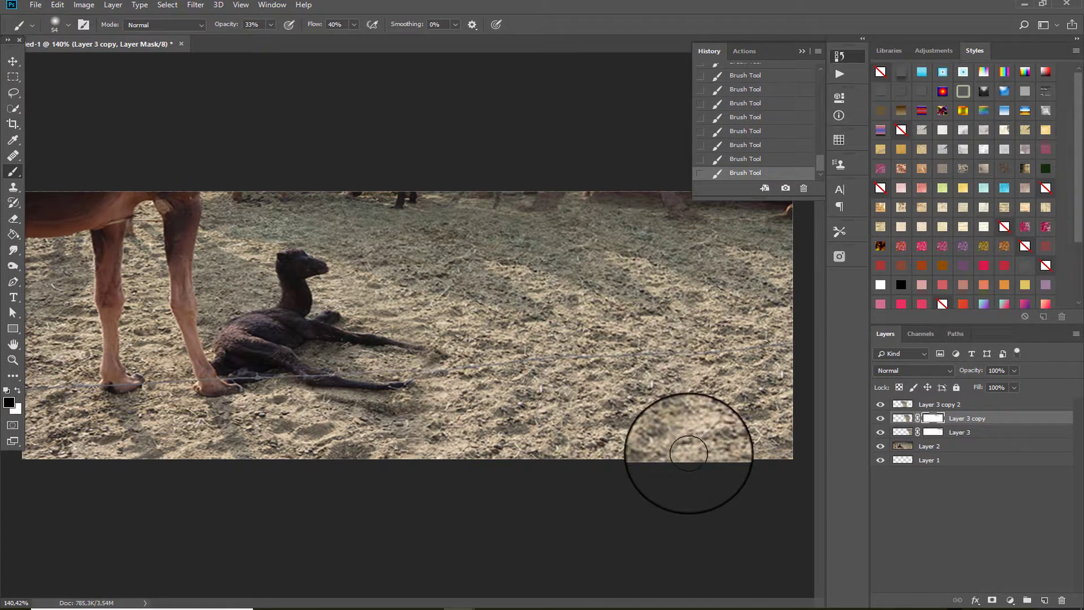
{"action": "mouse_move", "coordinate": [680, 472]}
{"action": "left_mouse_down"}
{"action": "mouse_move", "coordinate": [652, 395]}
{"action": "mouse_move", "coordinate": [601, 359]}
{"action": "left_mouse_up"}
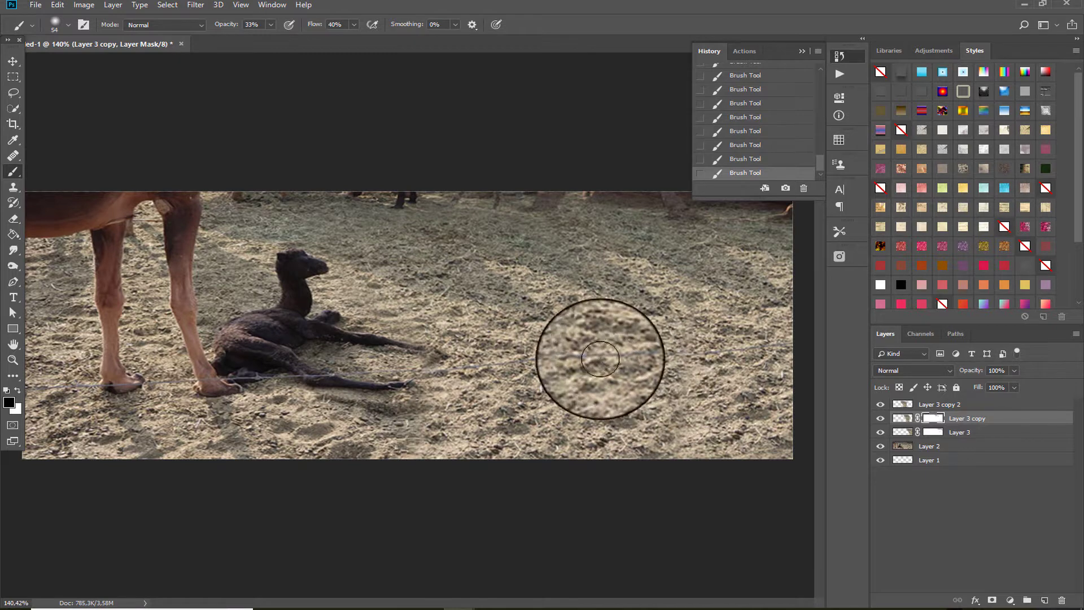
Mask Layer 3 copy 2 and brush black over its upper area and the sand near the young camel's legs to blend it
{"action": "left_click", "coordinate": [938, 404]}
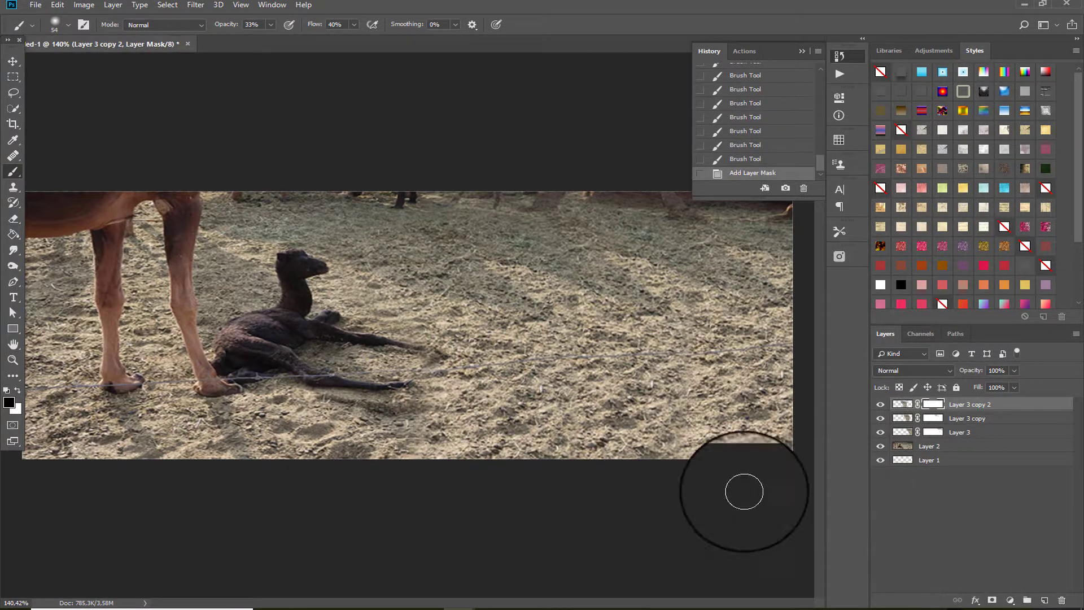
{"action": "left_click", "coordinate": [402, 223]}
{"action": "left_click", "coordinate": [444, 221]}
{"action": "left_click", "coordinate": [470, 221]}
{"action": "left_click", "coordinate": [490, 222]}
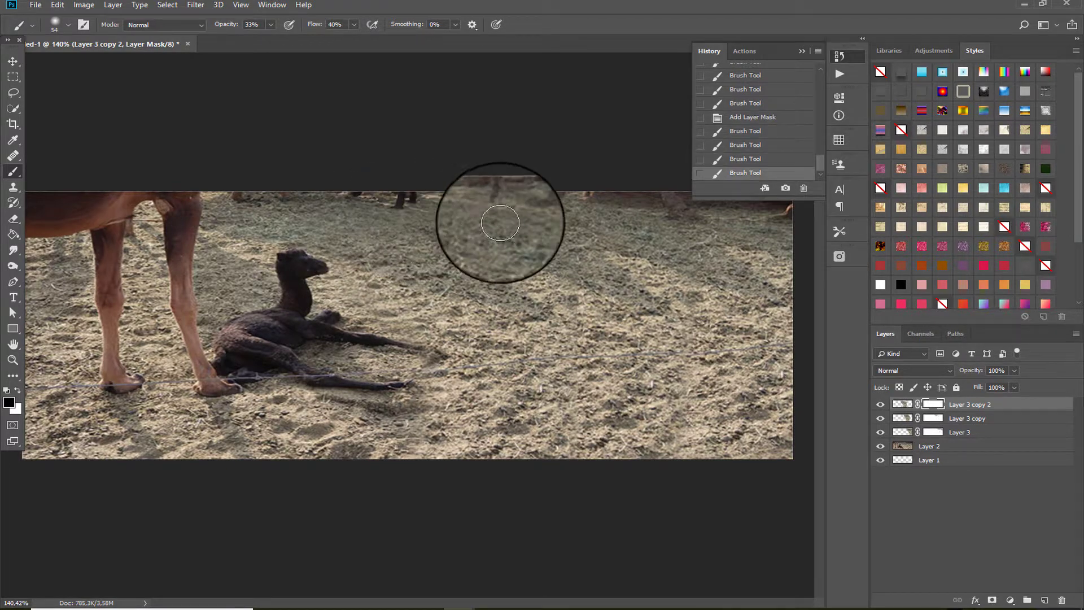
{"action": "left_click", "coordinate": [500, 223]}
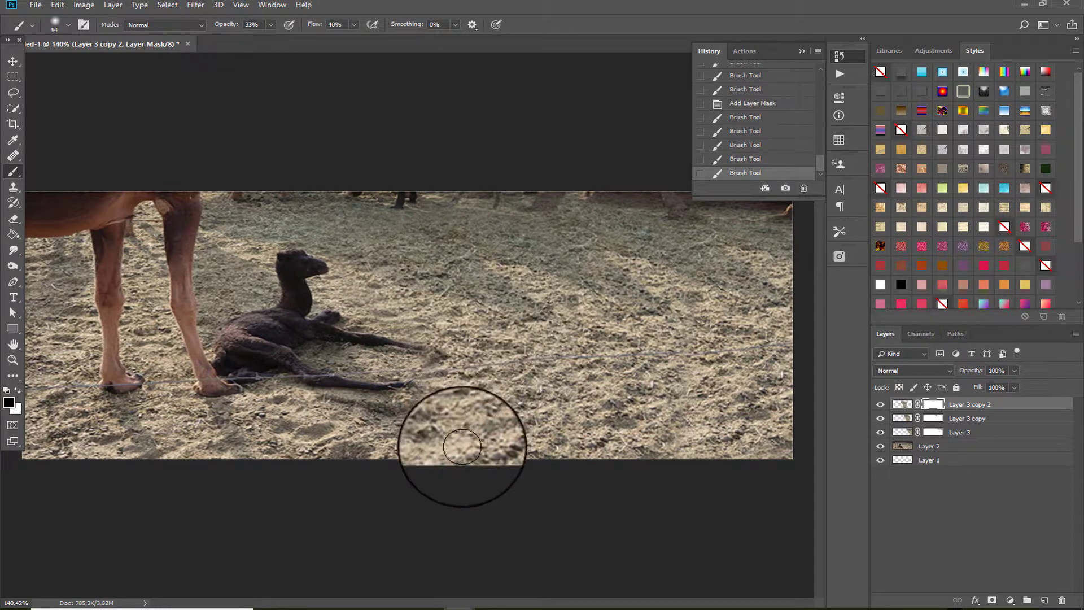
{"action": "left_click", "coordinate": [462, 446]}
{"action": "left_click", "coordinate": [455, 310]}
{"action": "left_click", "coordinate": [455, 351]}
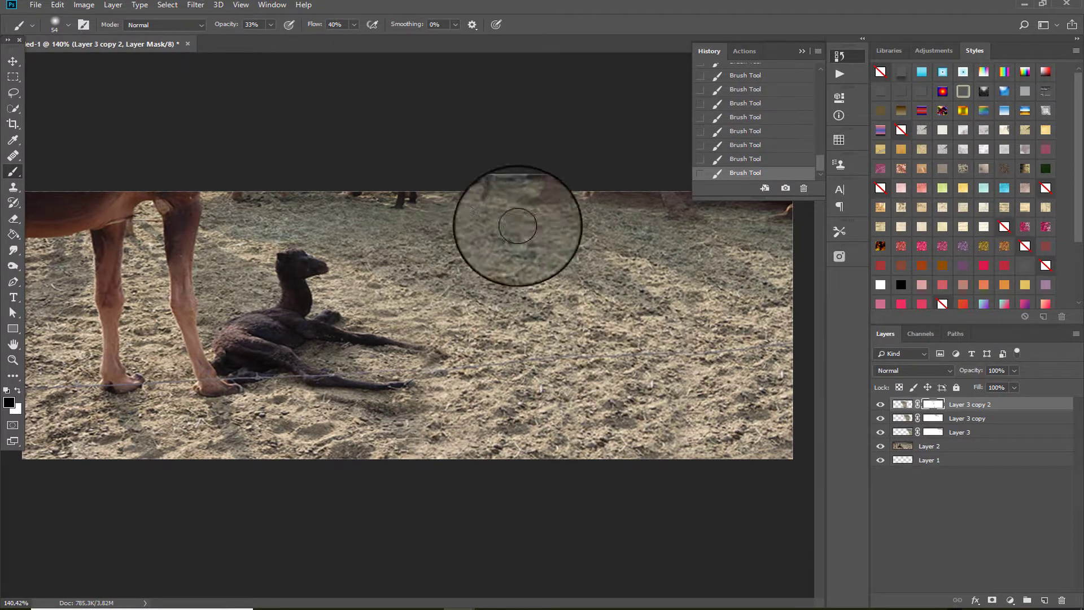
Group the three masked sand layers and hide the group to compare with the stretched camel photo
{"action": "left_click", "coordinate": [13, 61]}
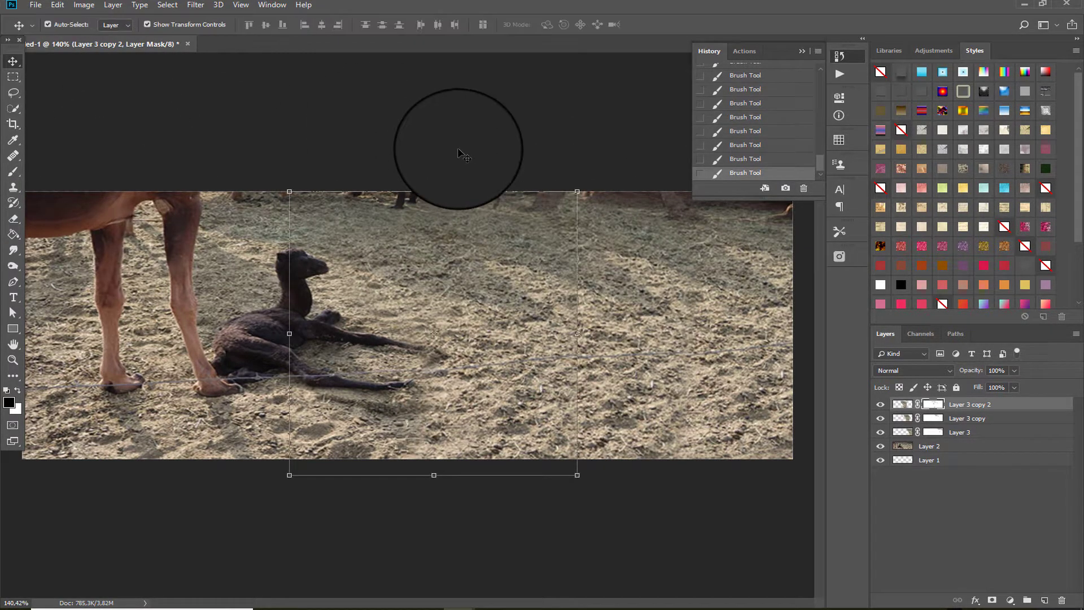
{"action": "left_click", "coordinate": [961, 434], "text": "shift"}
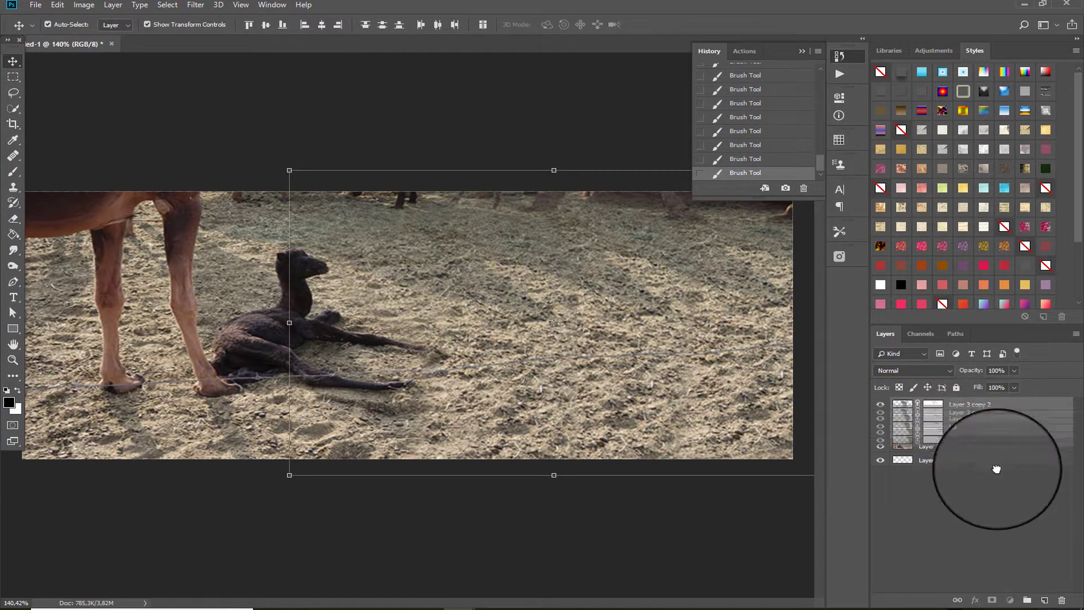
{"action": "left_click_drag", "start_coordinate": [1030, 602], "coordinate": [1027, 601]}
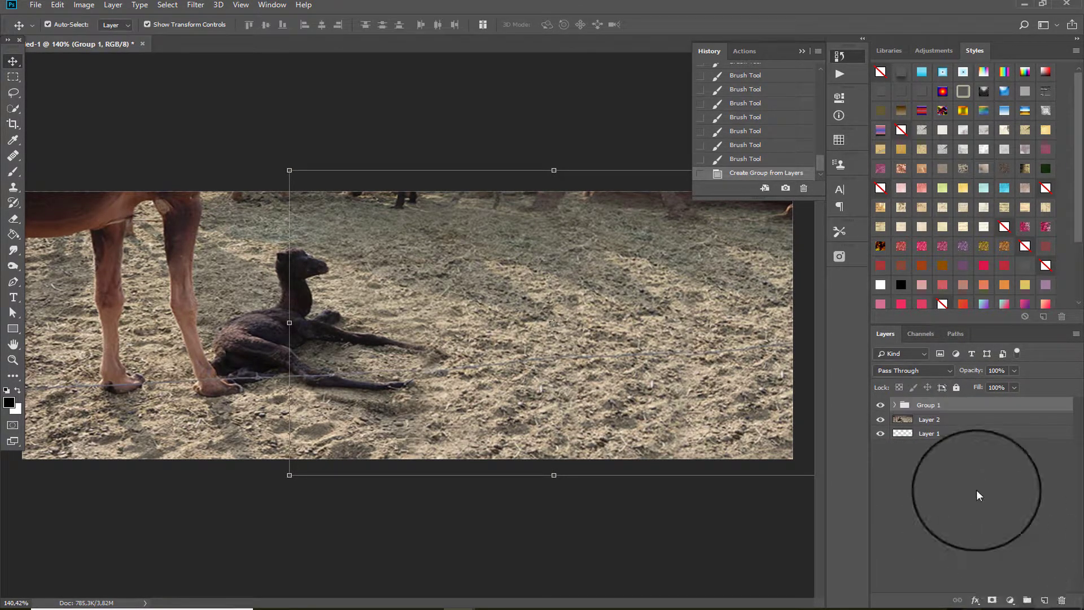
{"action": "left_click", "coordinate": [881, 405]}
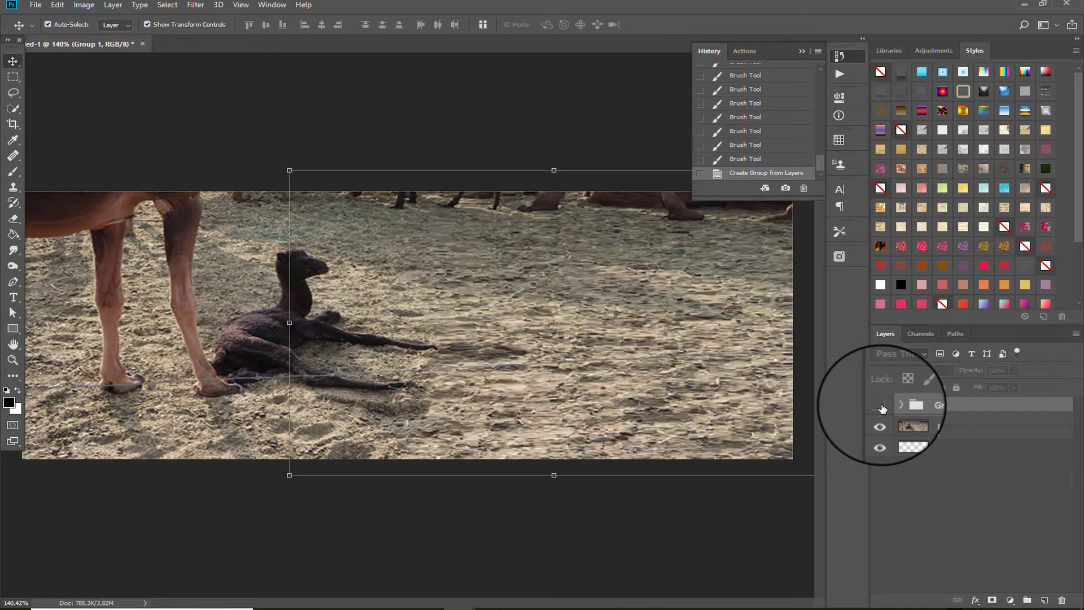
Show the sand patch group again, and delete it together with the camel photo layer to empty the banner
{"action": "left_click", "coordinate": [881, 405]}
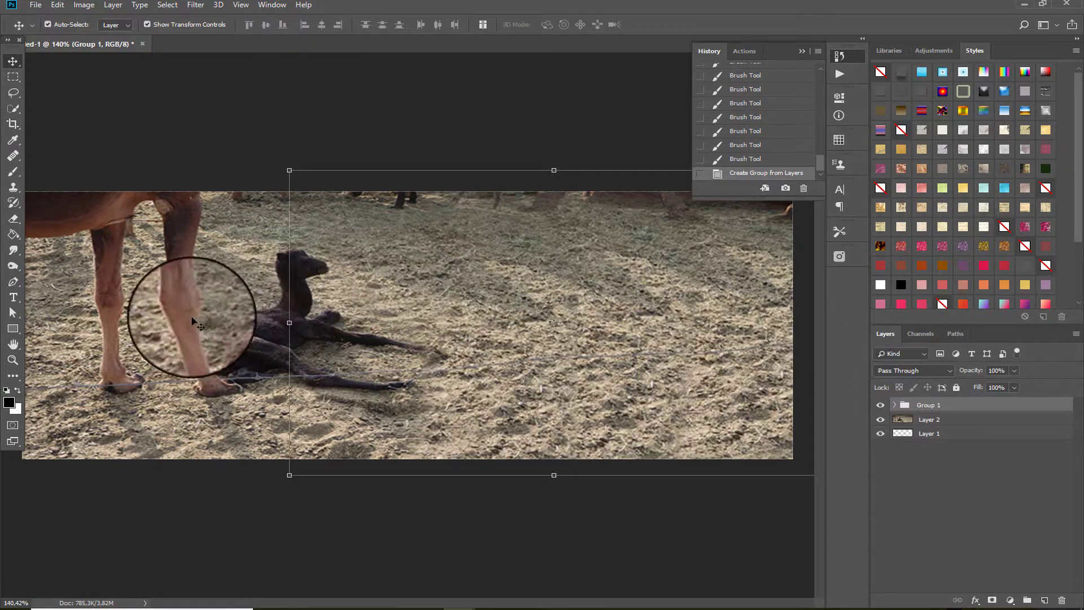
{"action": "left_click", "coordinate": [87, 262]}
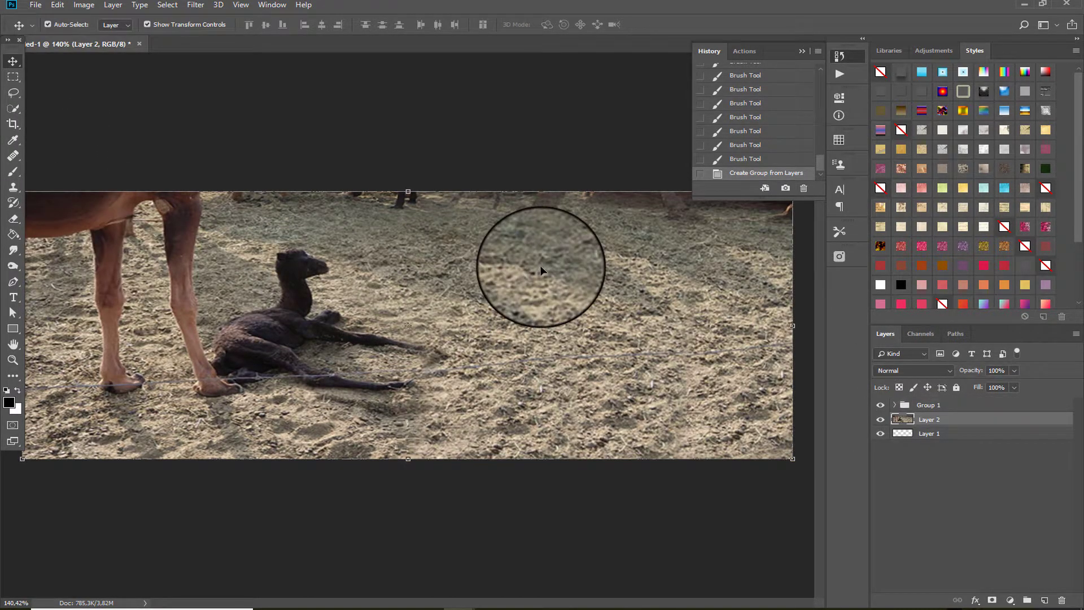
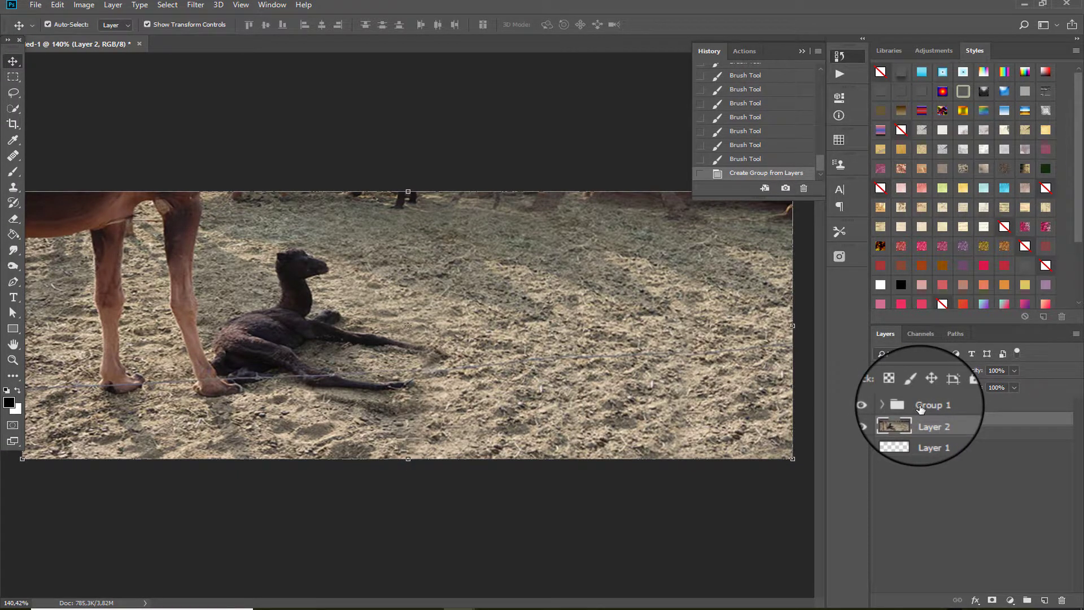
{"action": "left_click_drag", "start_coordinate": [949, 411], "coordinate": [1062, 601]}
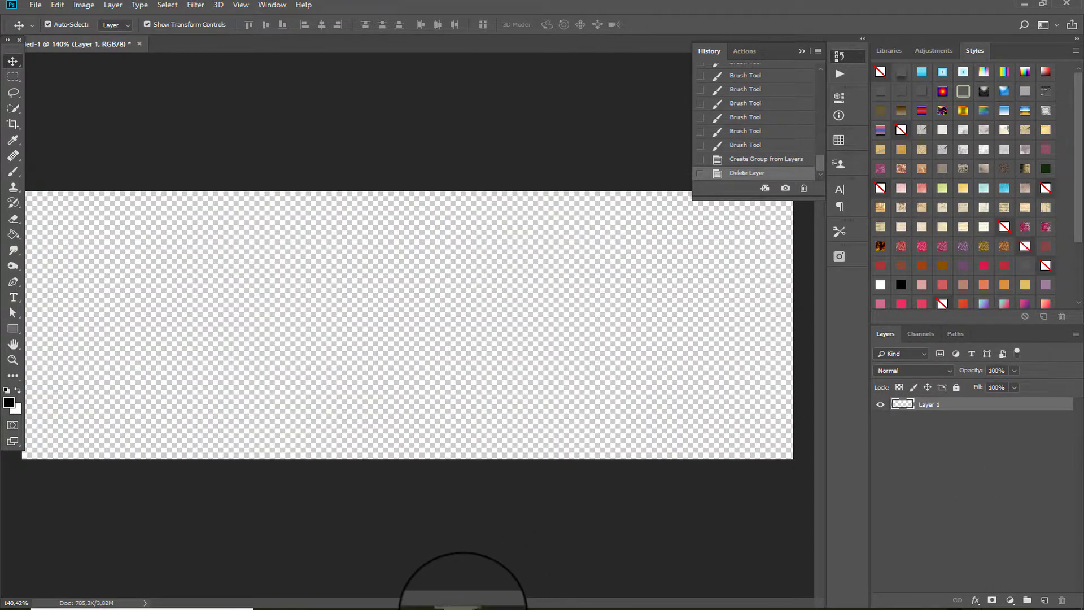
Bring up colorlift.jpg and position its window over the empty banner
{"action": "mouse_move", "coordinate": [457, 608]}
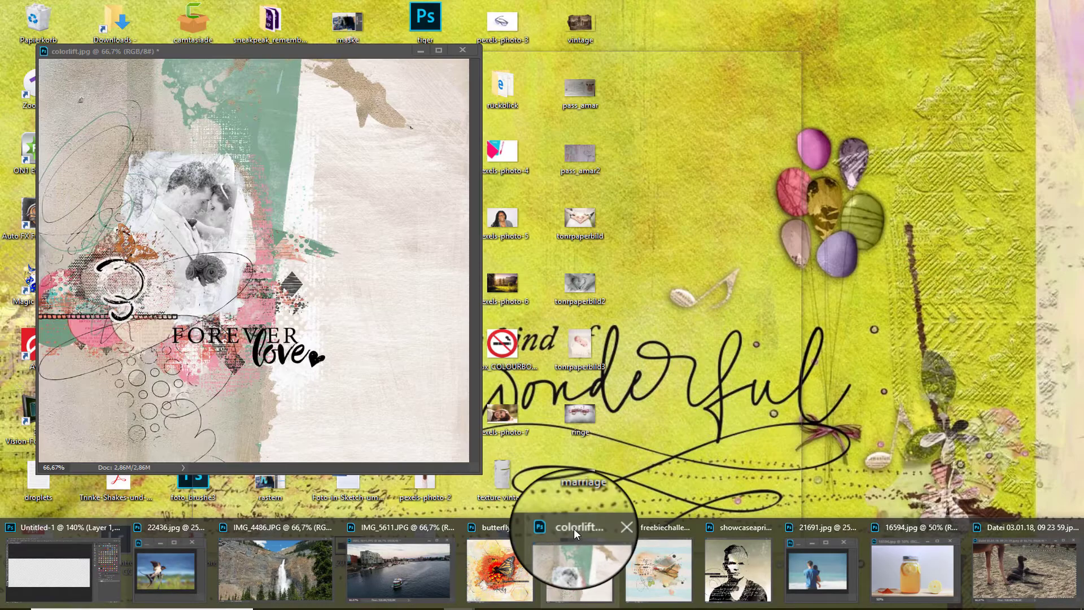
{"action": "mouse_move", "coordinate": [502, 529]}
{"action": "left_click", "coordinate": [564, 527]}
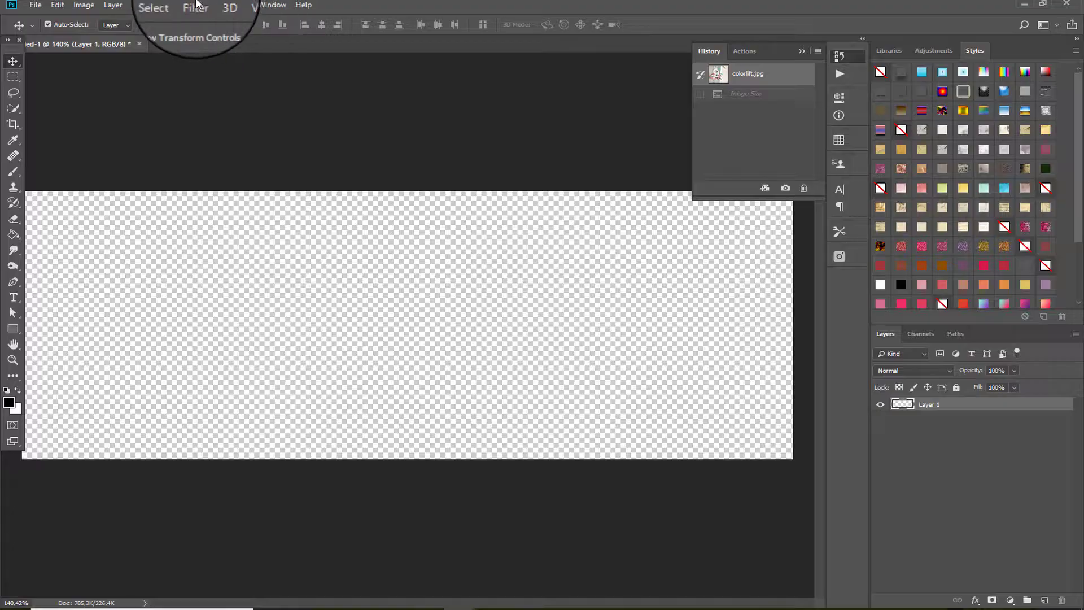
{"action": "left_click_drag", "start_coordinate": [233, 54], "coordinate": [325, 63]}
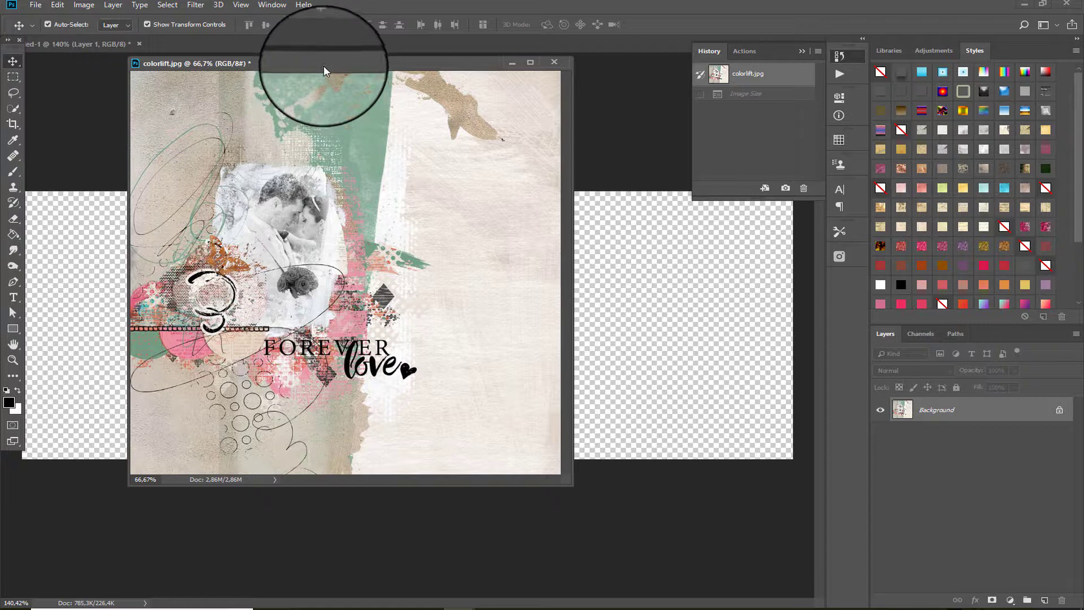
{"action": "left_click_drag", "start_coordinate": [324, 65], "coordinate": [348, 91]}
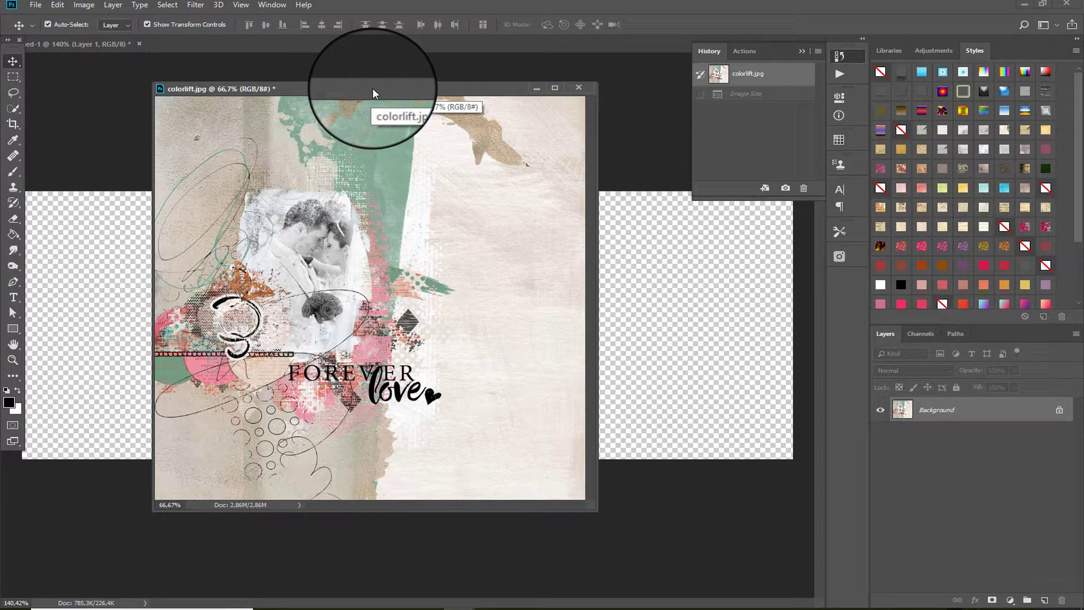
{"action": "left_click_drag", "start_coordinate": [384, 90], "coordinate": [372, 77]}
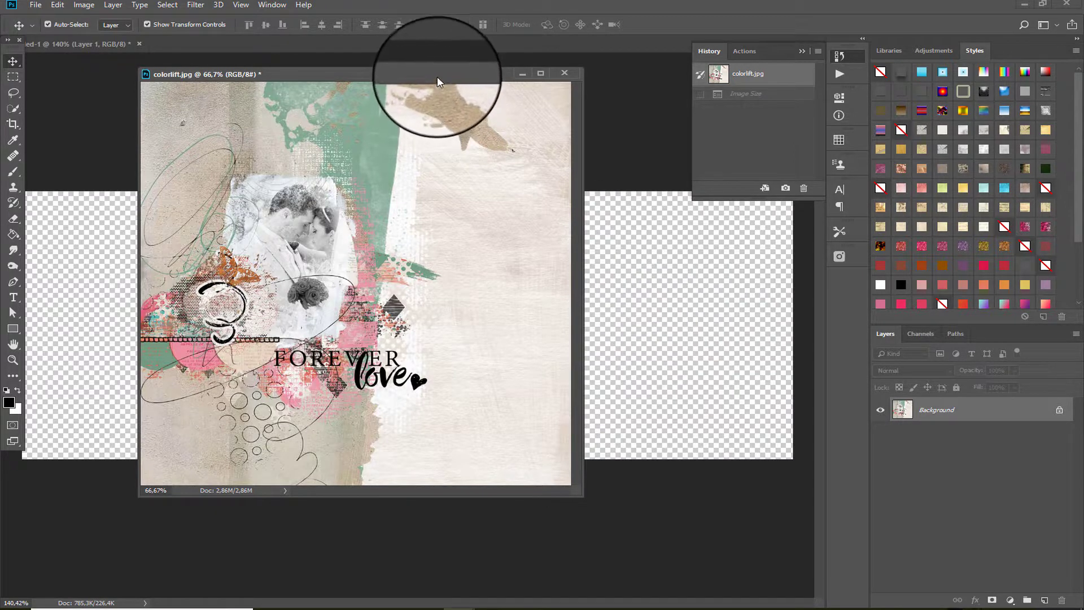
{"action": "left_click_drag", "start_coordinate": [438, 75], "coordinate": [447, 73]}
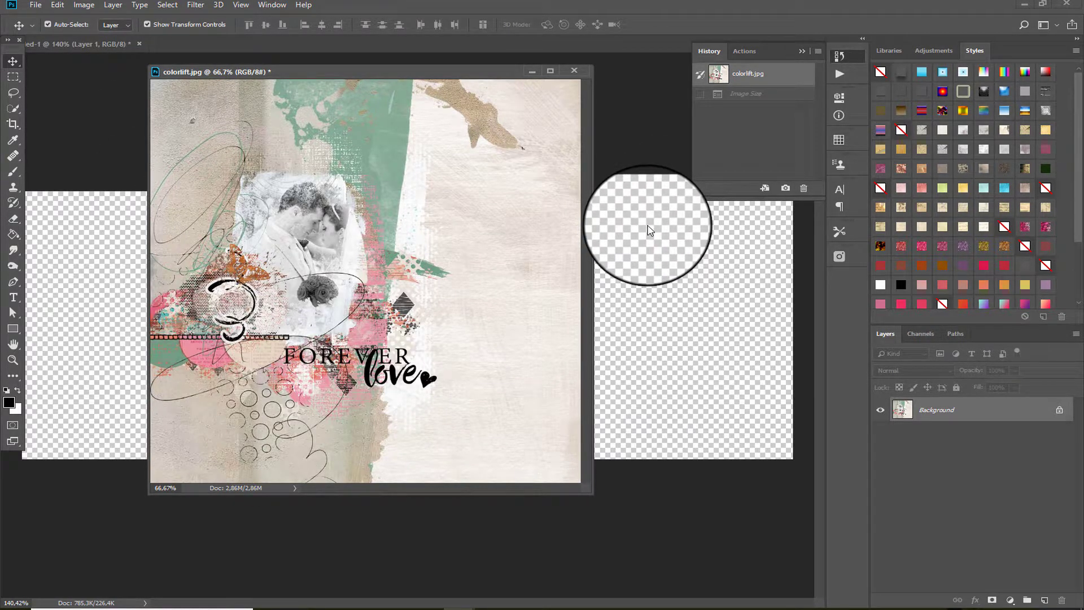
Resize colorlift.jpg proportionally to a height of 315 pixels
{"action": "left_click", "coordinate": [78, 9]}
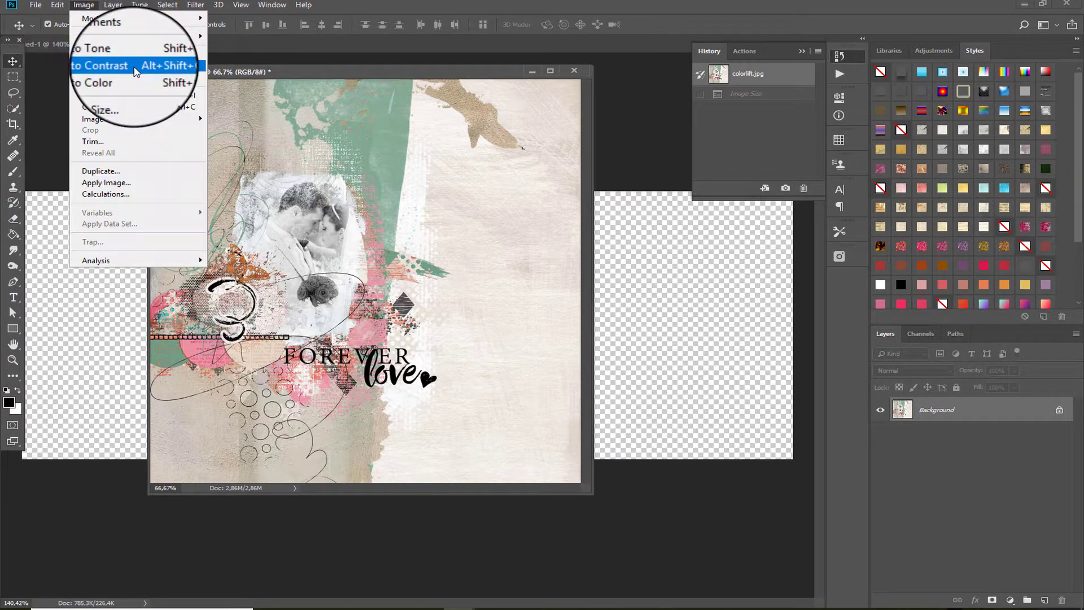
{"action": "left_click", "coordinate": [113, 95]}
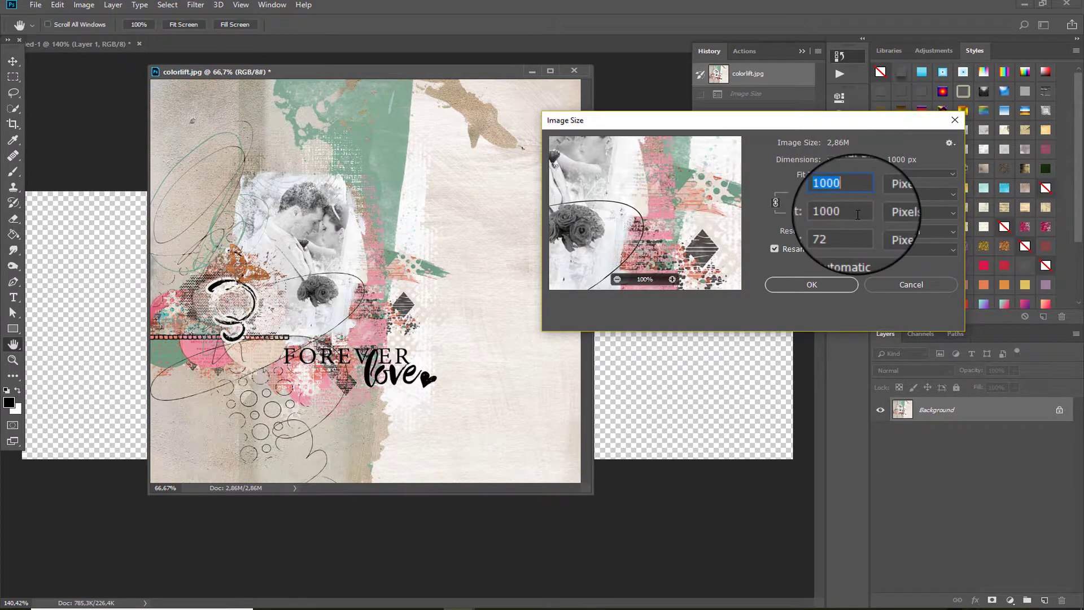
{"action": "key", "text": "Tab"}
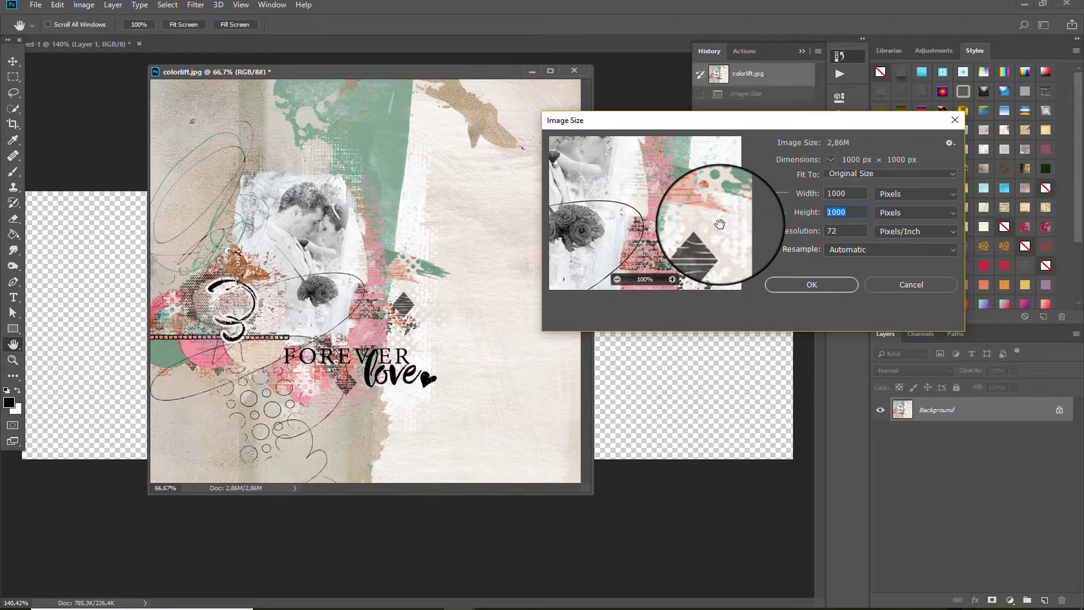
{"action": "type", "text": "315"}
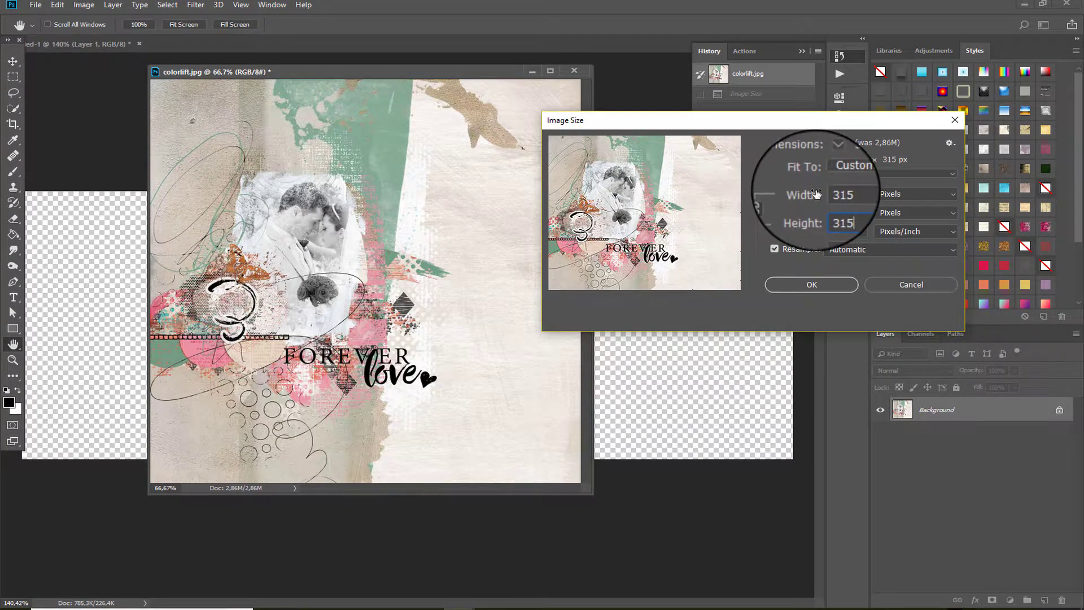
{"action": "left_click", "coordinate": [814, 284]}
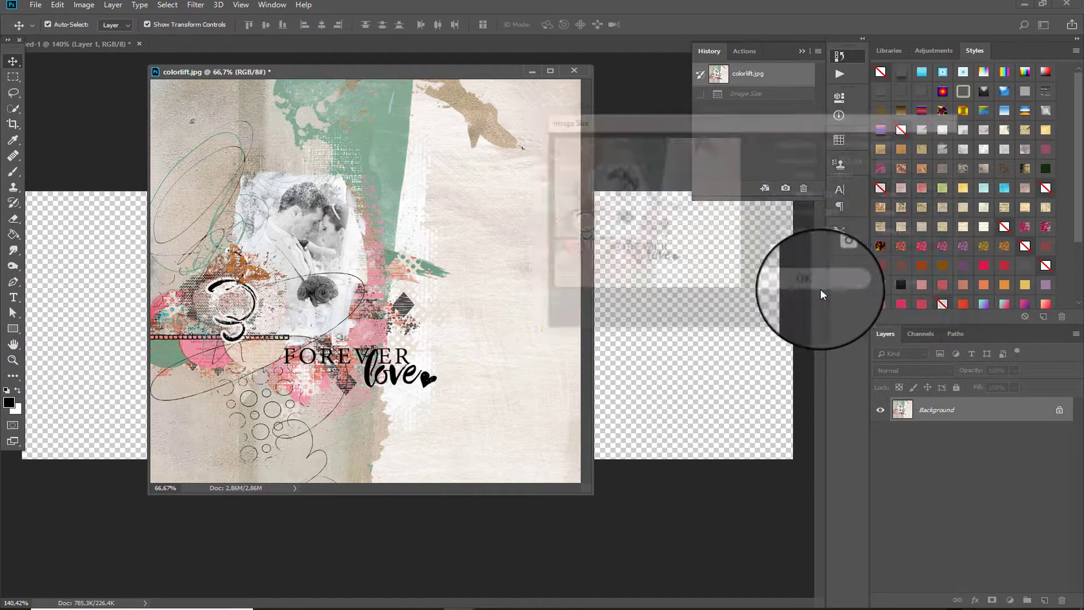
Copy the resized collage into the banner flush with its left edge, and minimize the colorlift.jpg window
{"action": "key", "text": "v"}
{"action": "left_click_drag", "start_coordinate": [218, 128], "coordinate": [425, 355]}
{"action": "left_click_drag", "start_coordinate": [439, 315], "coordinate": [183, 290]}
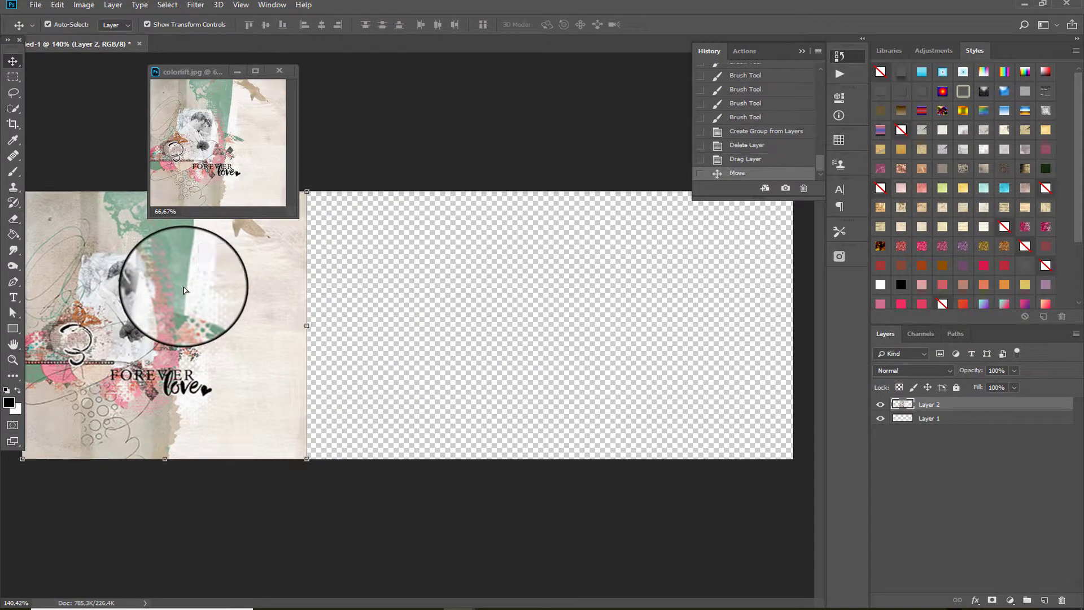
{"action": "left_click", "coordinate": [238, 74]}
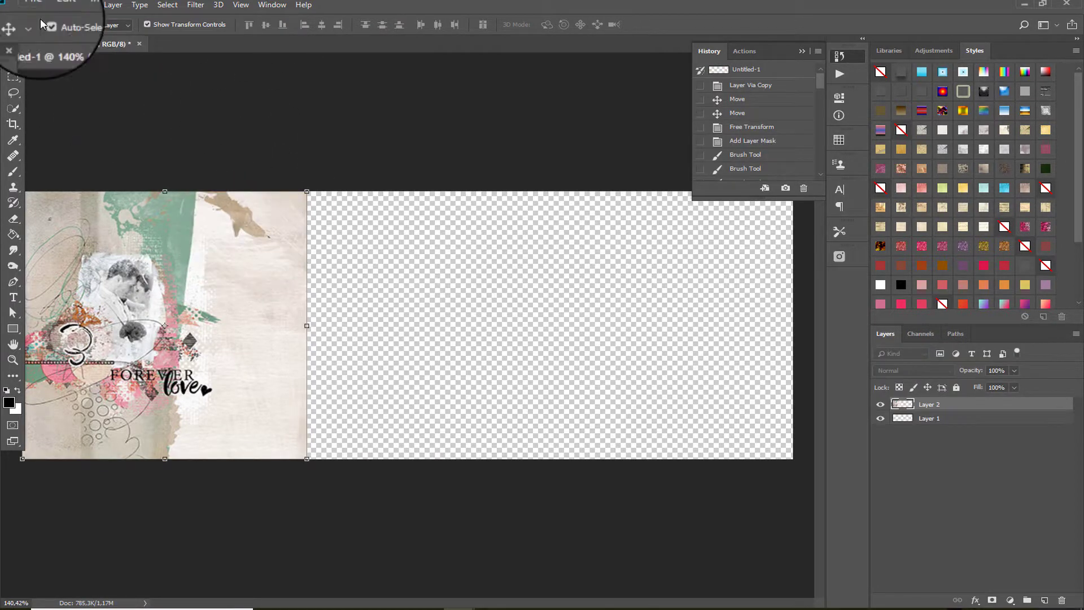
Widen the collage layer rightward with Content-Aware Scale to about two thirds of the banner's width
{"action": "left_click", "coordinate": [56, 7]}
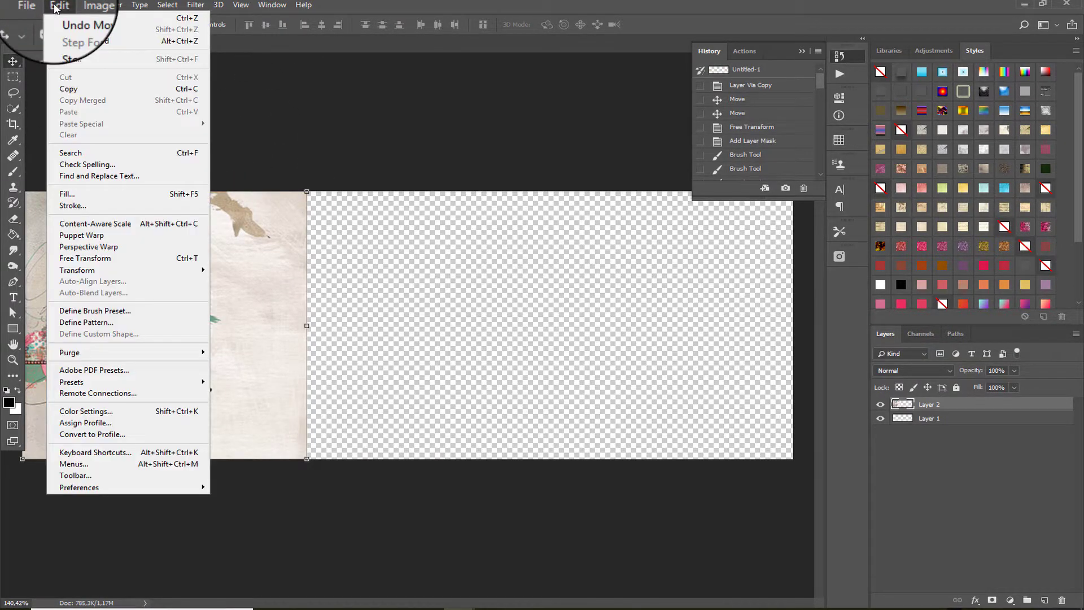
{"action": "left_click", "coordinate": [90, 224]}
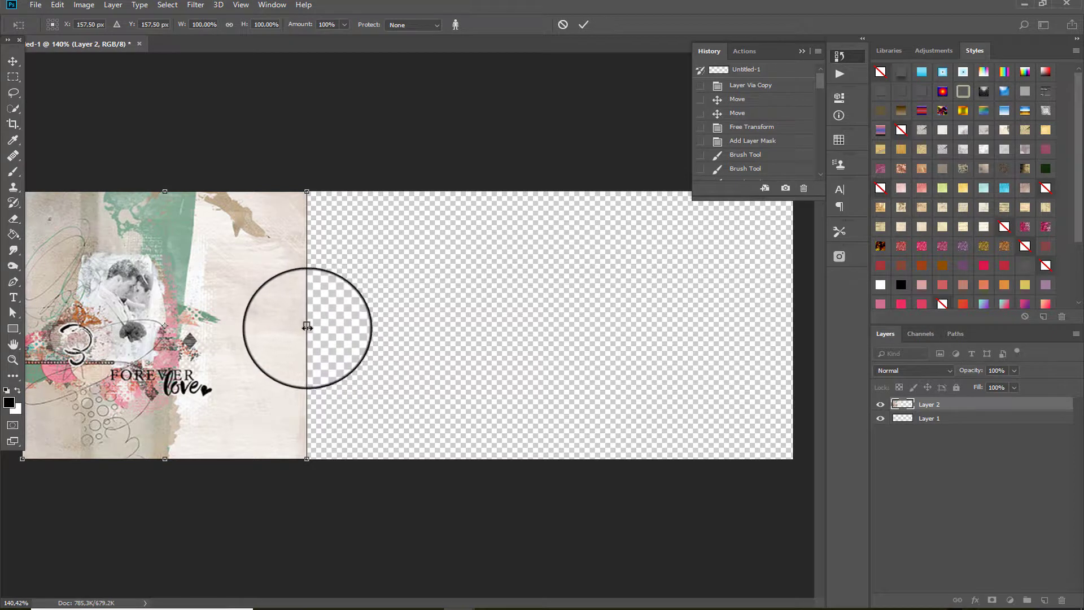
{"action": "left_click_drag", "start_coordinate": [306, 326], "coordinate": [389, 326]}
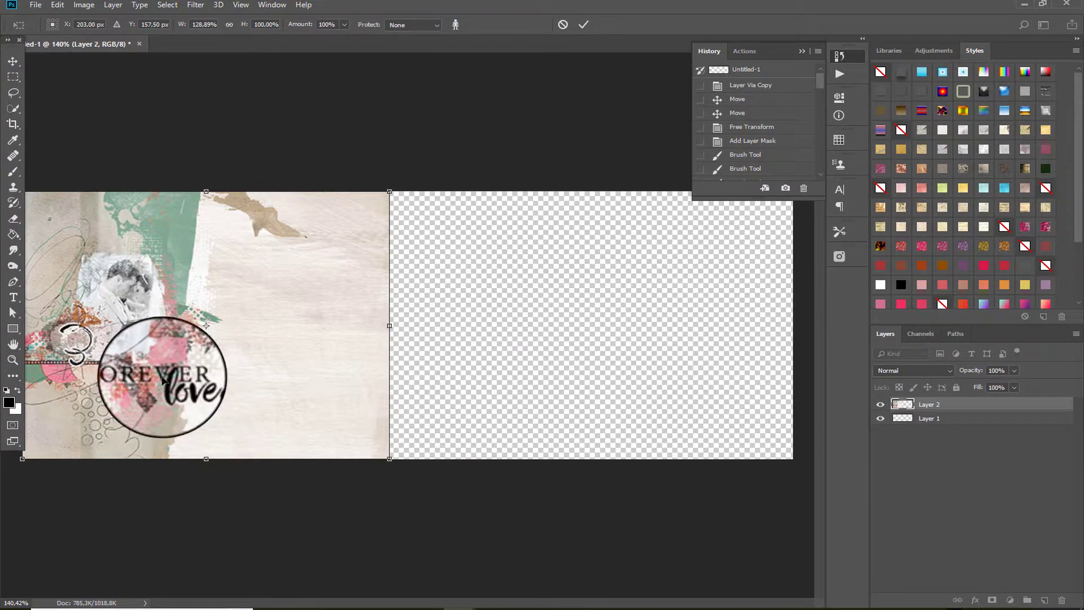
{"action": "left_click_drag", "start_coordinate": [388, 326], "coordinate": [522, 326]}
{"action": "left_click", "coordinate": [584, 26]}
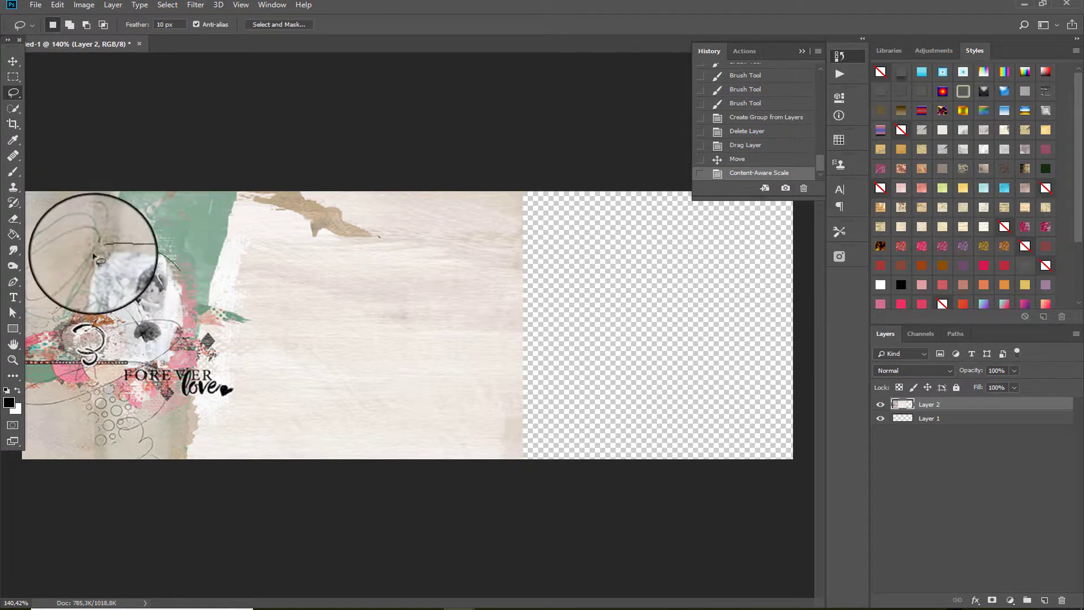
Lasso the wedding photo and FOREVER love title with 10 px feather, replace the old Alpha 1 channel with this selection, and deselect
{"action": "mouse_move", "coordinate": [93, 256]}
{"action": "left_mouse_down"}
{"action": "mouse_move", "coordinate": [74, 304]}
{"action": "mouse_move", "coordinate": [24, 349]}
{"action": "mouse_move", "coordinate": [33, 378]}
{"action": "mouse_move", "coordinate": [138, 404]}
{"action": "mouse_move", "coordinate": [241, 394]}
{"action": "mouse_move", "coordinate": [222, 366]}
{"action": "mouse_move", "coordinate": [178, 362]}
{"action": "mouse_move", "coordinate": [200, 322]}
{"action": "mouse_move", "coordinate": [182, 265]}
{"action": "left_mouse_up"}
{"action": "left_click", "coordinate": [921, 334]}
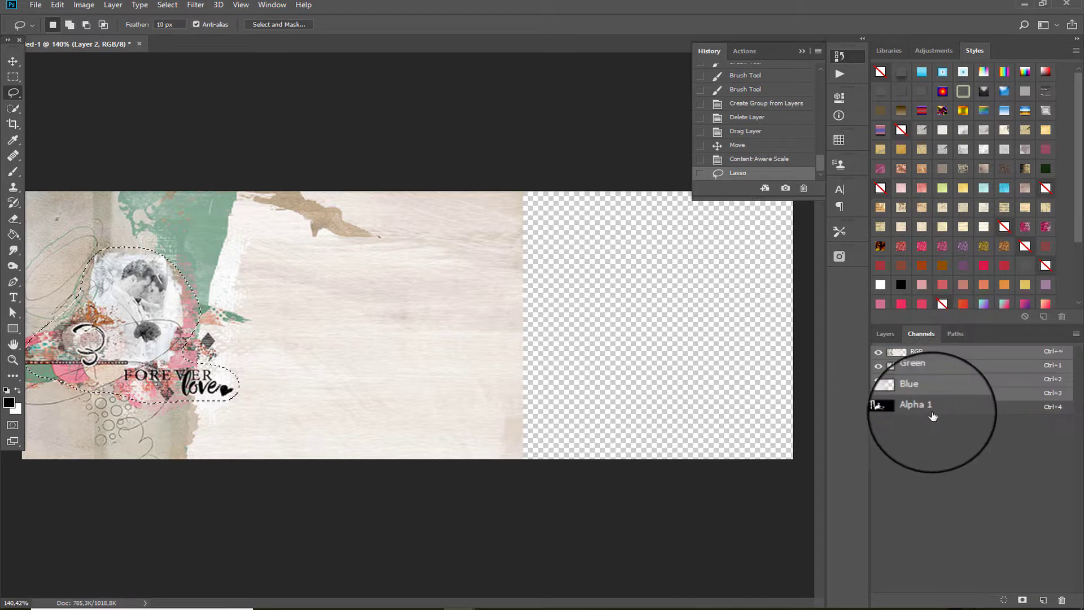
{"action": "left_click_drag", "start_coordinate": [933, 417], "coordinate": [1031, 547]}
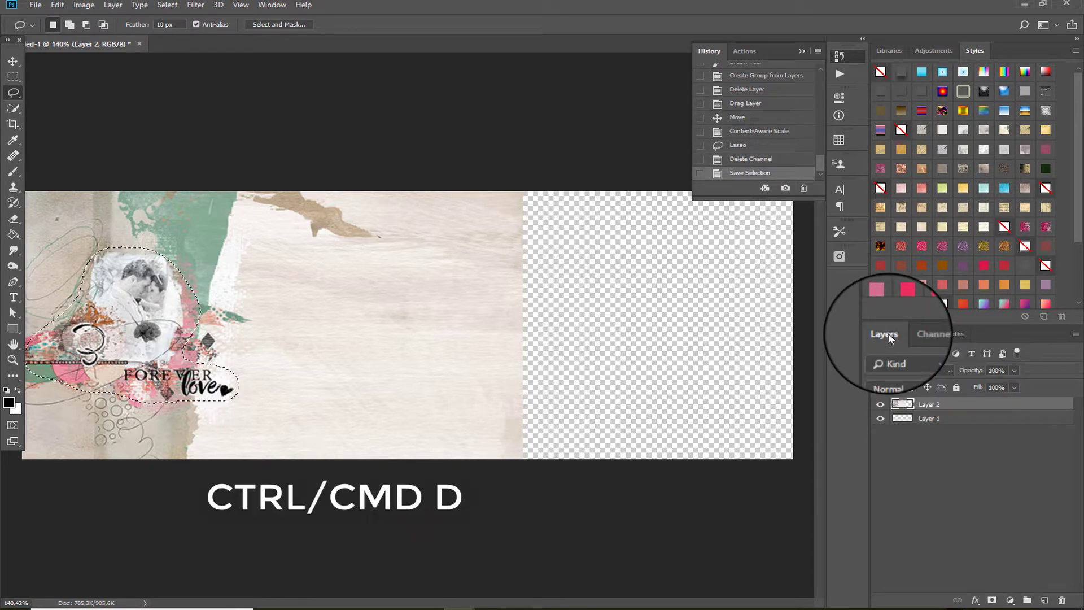
{"action": "key", "text": "ctrl+d"}
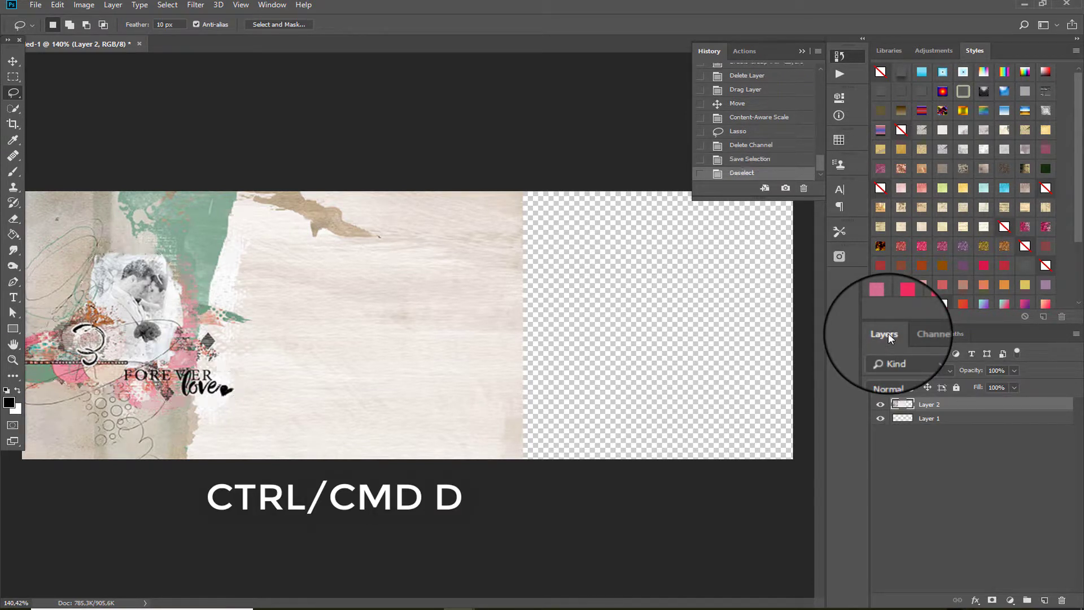
Stretch the collage to the banner's right edge with Content-Aware Scale, protecting the Alpha 1 area
{"action": "left_click", "coordinate": [59, 5]}
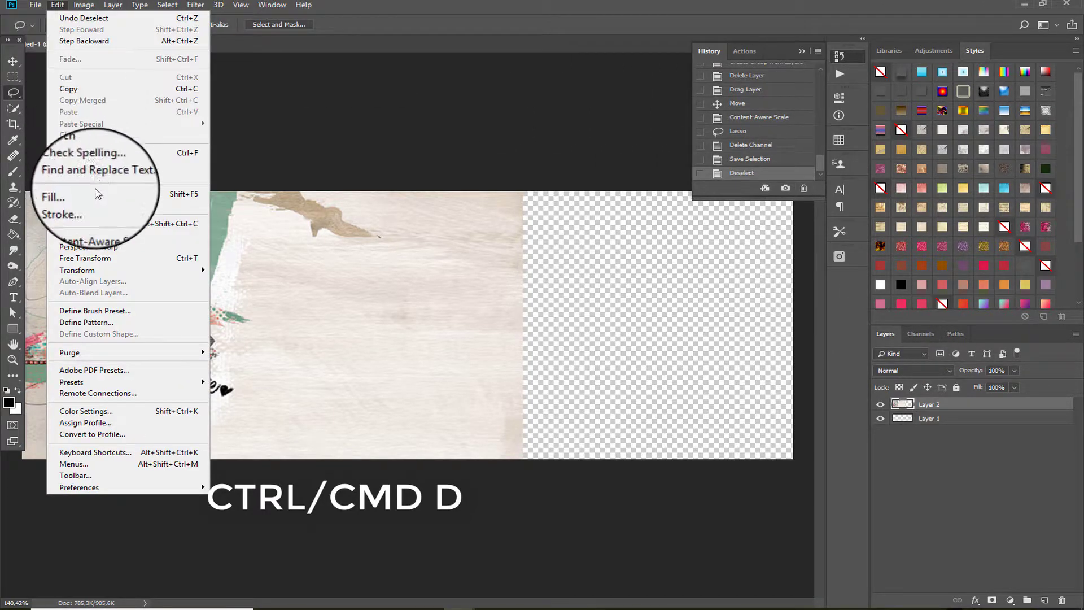
{"action": "left_click", "coordinate": [85, 217]}
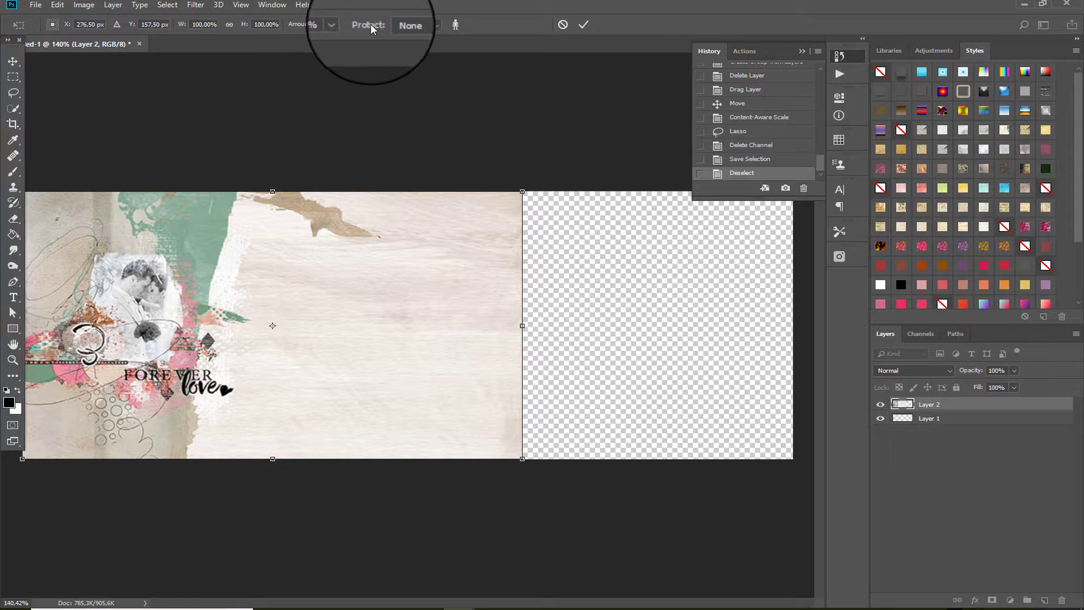
{"action": "left_click", "coordinate": [401, 26]}
{"action": "left_click", "coordinate": [396, 44]}
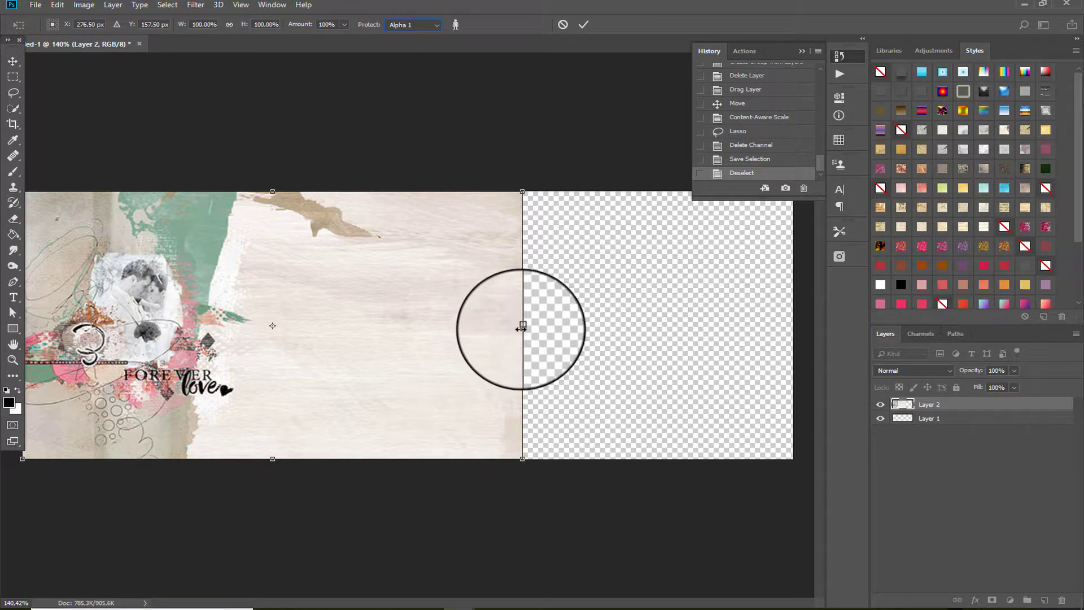
{"action": "left_click_drag", "start_coordinate": [522, 325], "coordinate": [799, 334]}
{"action": "left_click", "coordinate": [581, 25]}
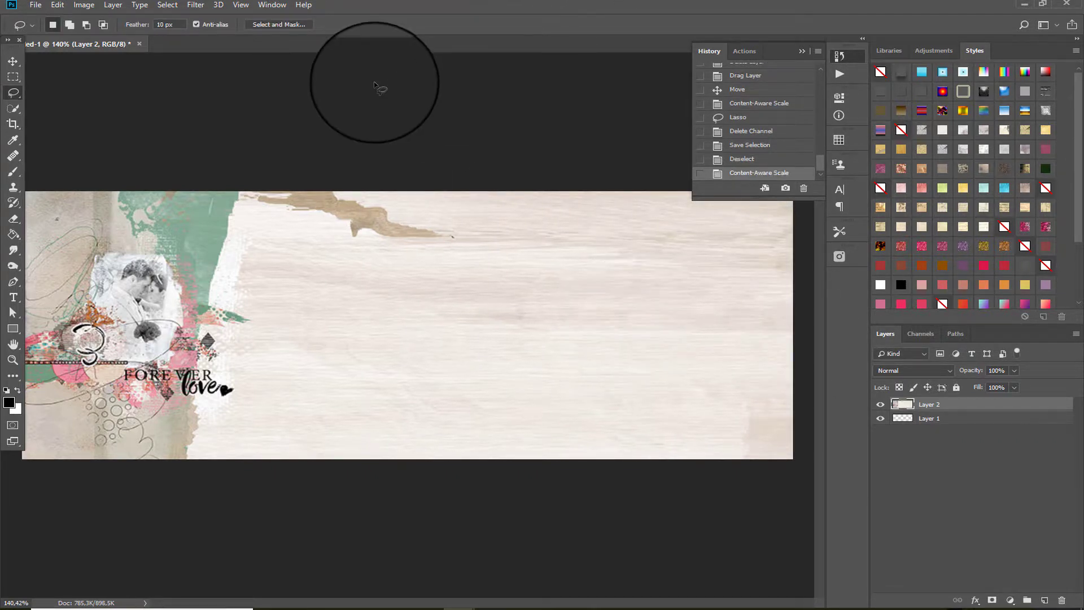
Delete the widened collage layer from the banner and bring up freebiechallenge.jpg
{"action": "left_click", "coordinate": [13, 61]}
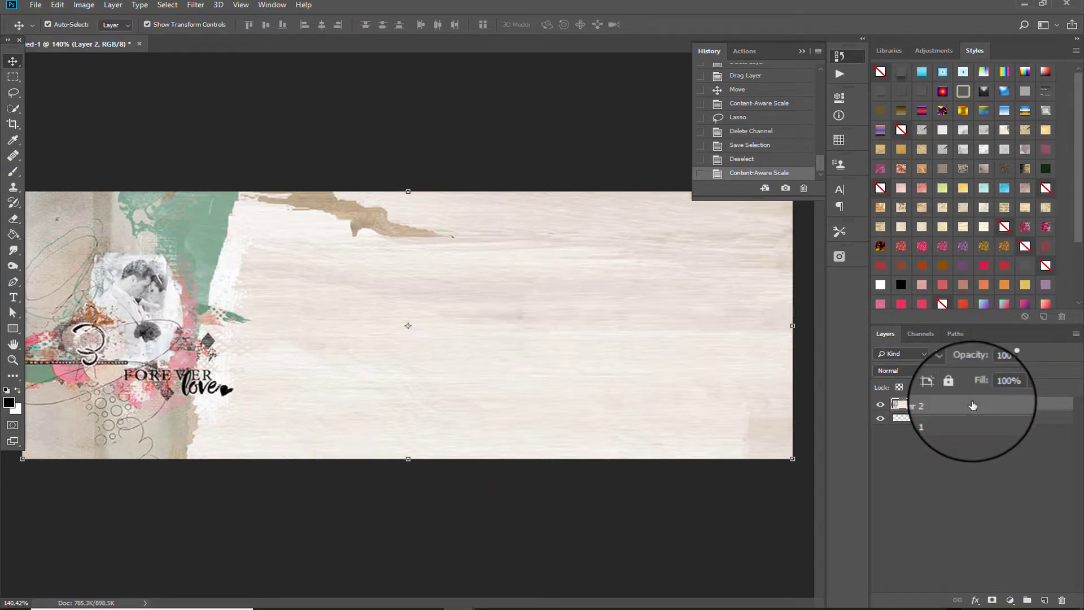
{"action": "left_click_drag", "start_coordinate": [982, 405], "coordinate": [1062, 600]}
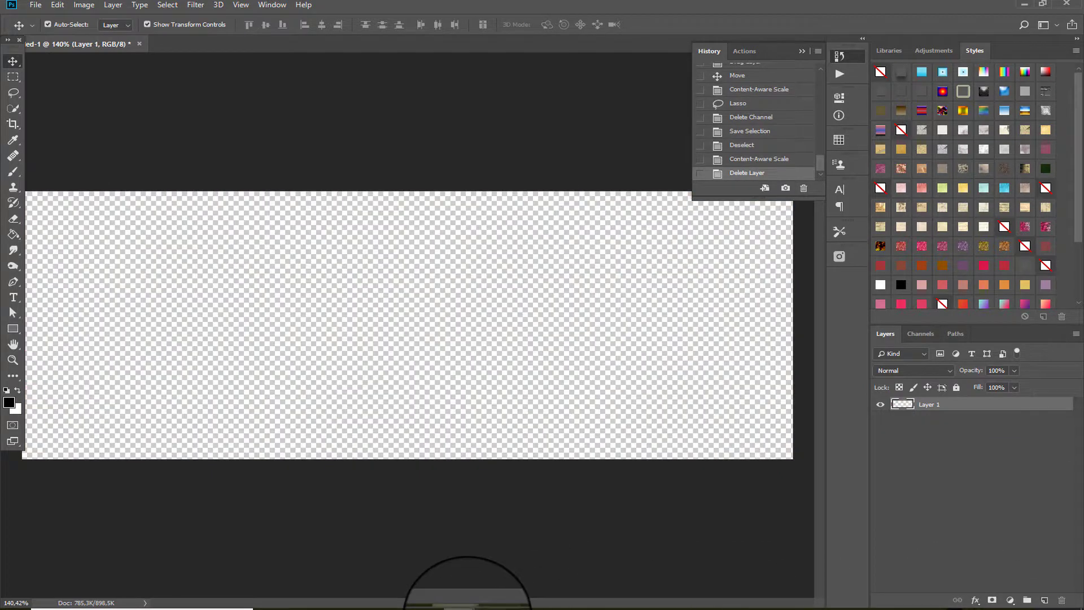
{"action": "mouse_move", "coordinate": [457, 608]}
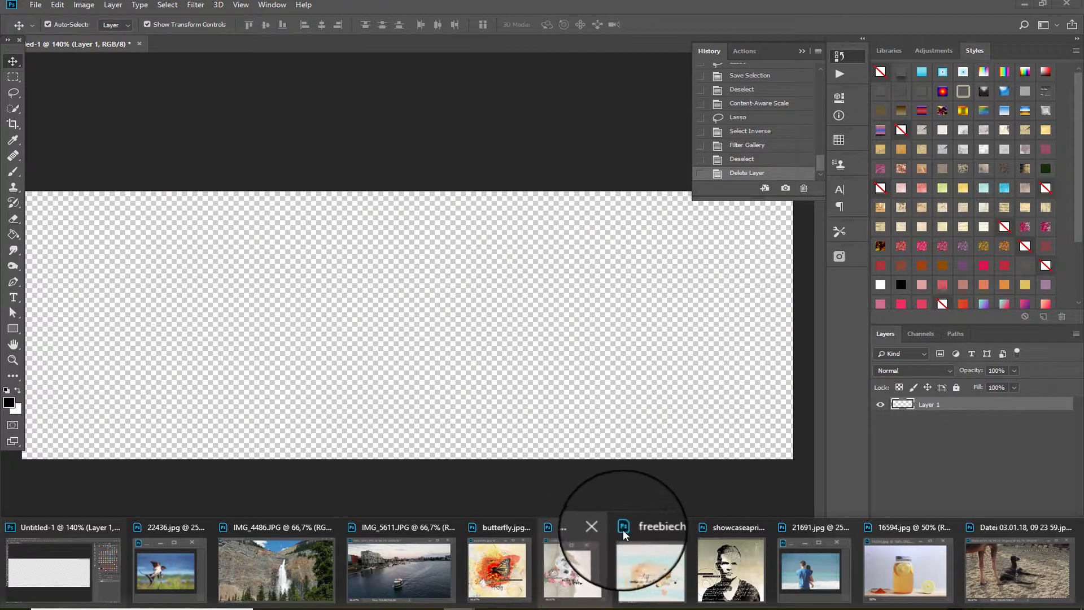
{"action": "left_click", "coordinate": [639, 530]}
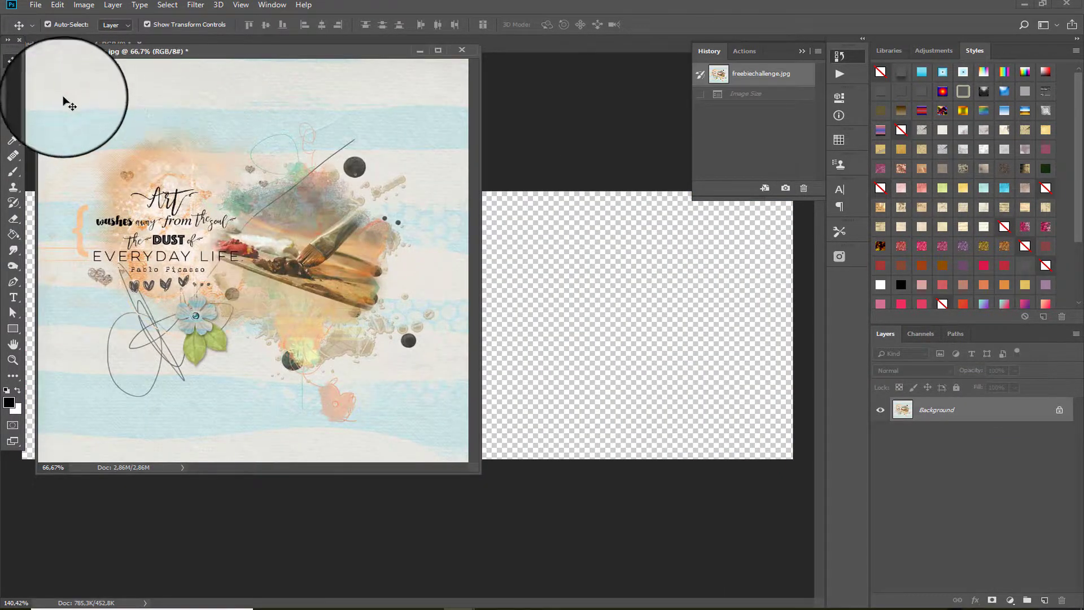
Resize freebiechallenge.jpg to 315 x 315 pixels
{"action": "left_click", "coordinate": [83, 5]}
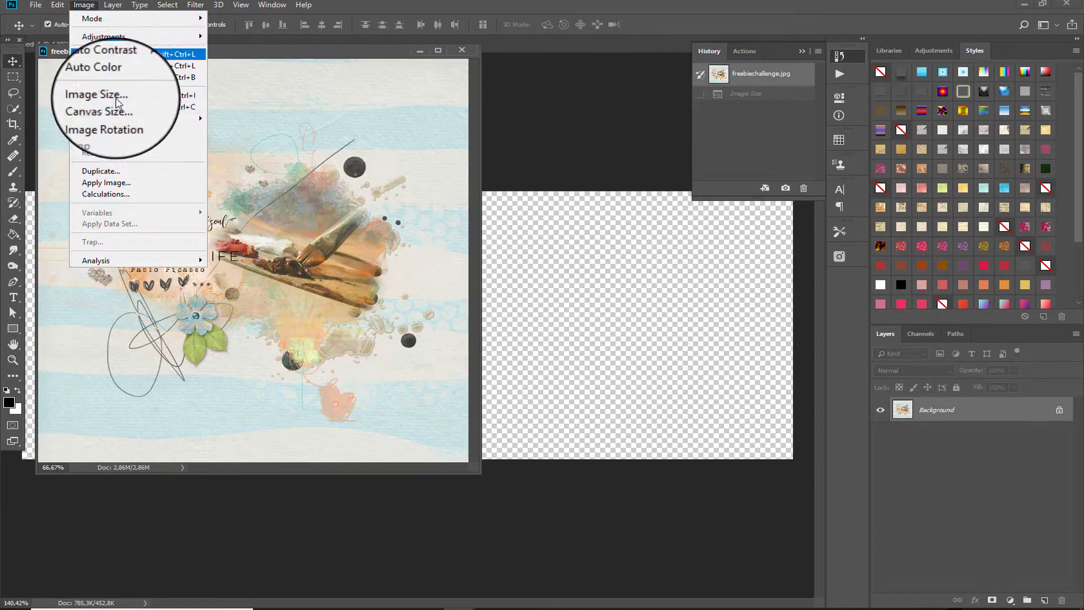
{"action": "left_click", "coordinate": [123, 96]}
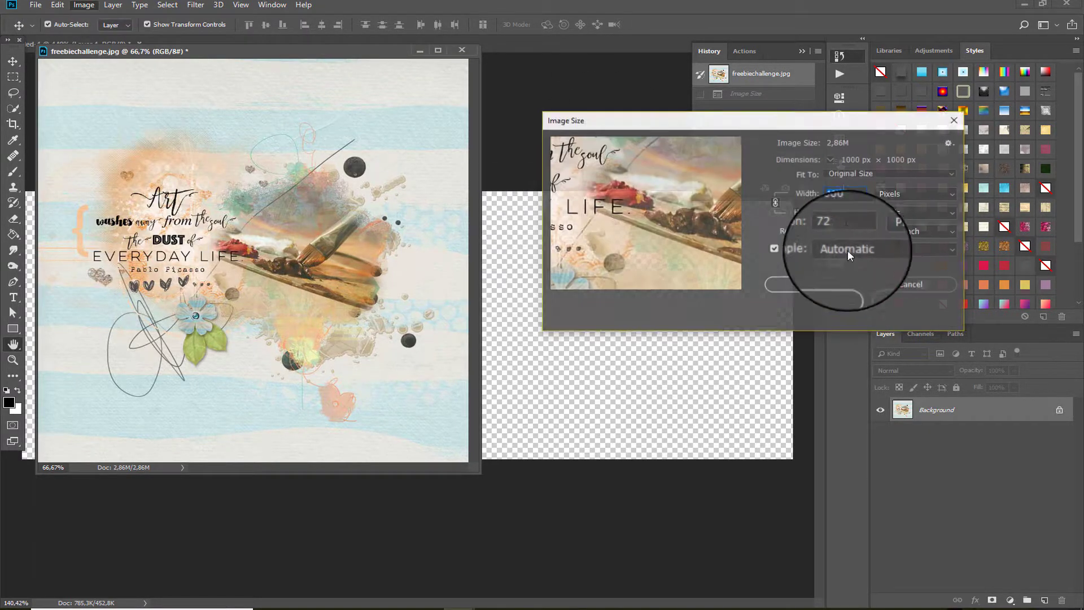
{"action": "key", "text": "Tab"}
{"action": "type", "text": "315"}
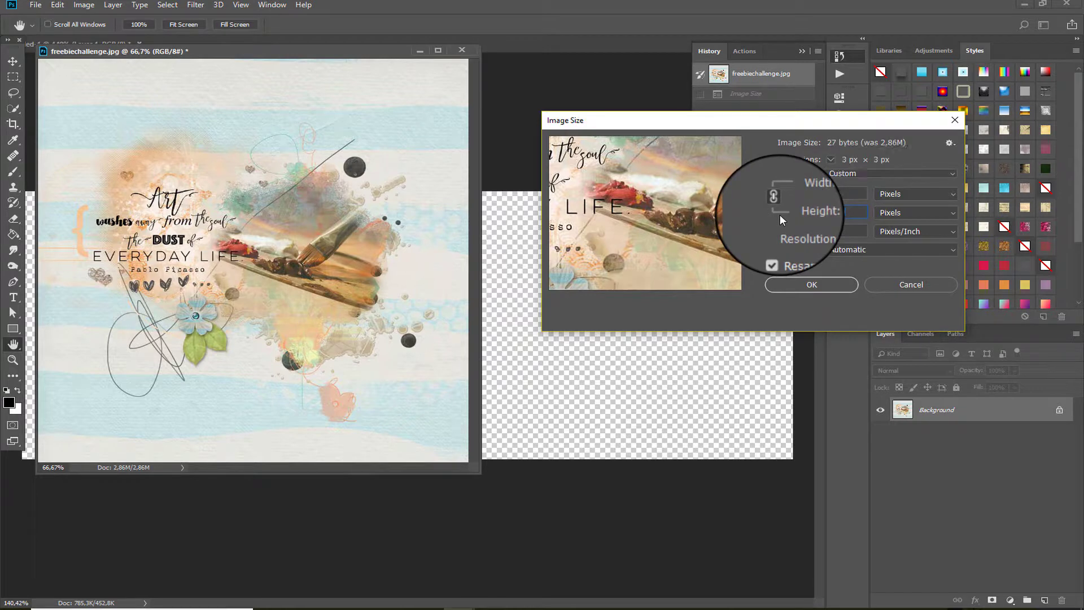
{"action": "left_click", "coordinate": [802, 285]}
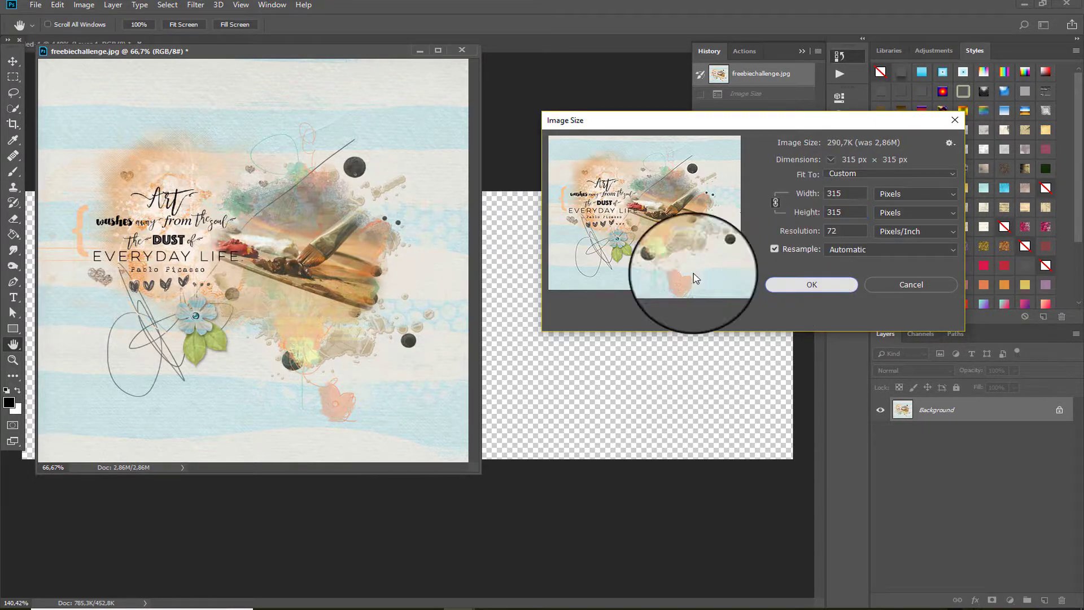
Place the resized art image in the banner, spanning its full height near the centre, and minimize the source image
{"action": "left_click", "coordinate": [9, 63]}
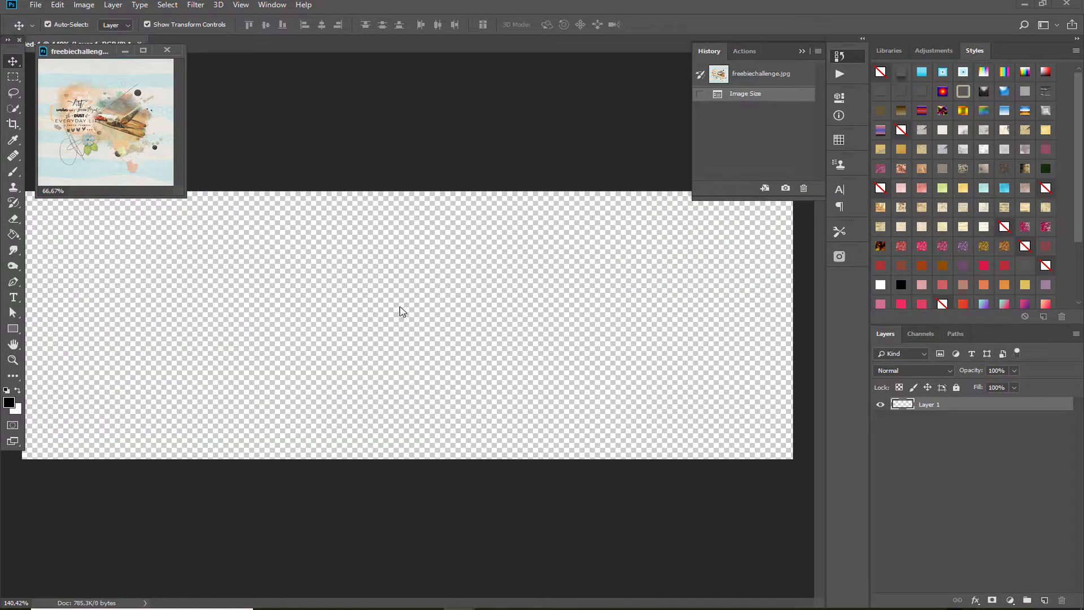
{"action": "left_click_drag", "start_coordinate": [150, 110], "coordinate": [465, 388]}
{"action": "left_click_drag", "start_coordinate": [395, 295], "coordinate": [354, 194]}
{"action": "left_click", "coordinate": [125, 51]}
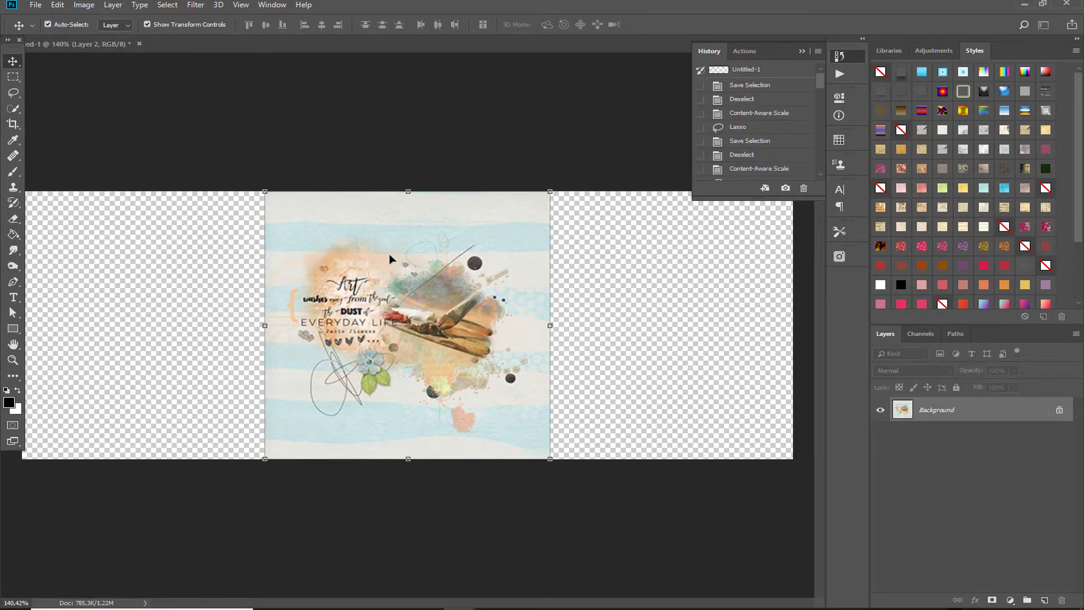
Widen the art layer on both sides to about 119% of its width with Content-Aware Scale, without protection
{"action": "left_click", "coordinate": [58, 5]}
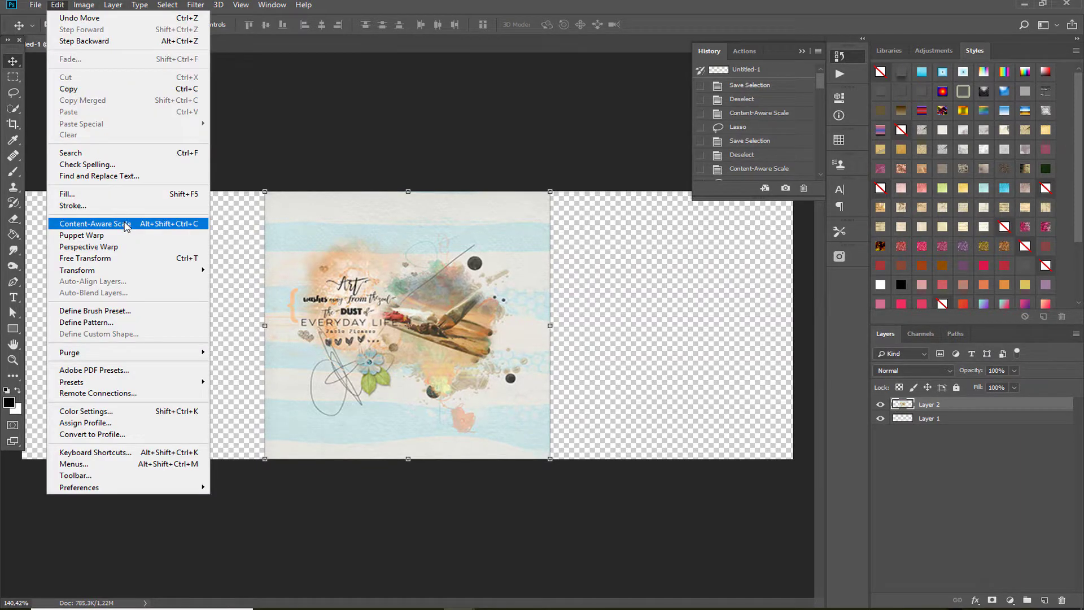
{"action": "left_click", "coordinate": [127, 225]}
{"action": "left_click_drag", "start_coordinate": [552, 325], "coordinate": [578, 324]}
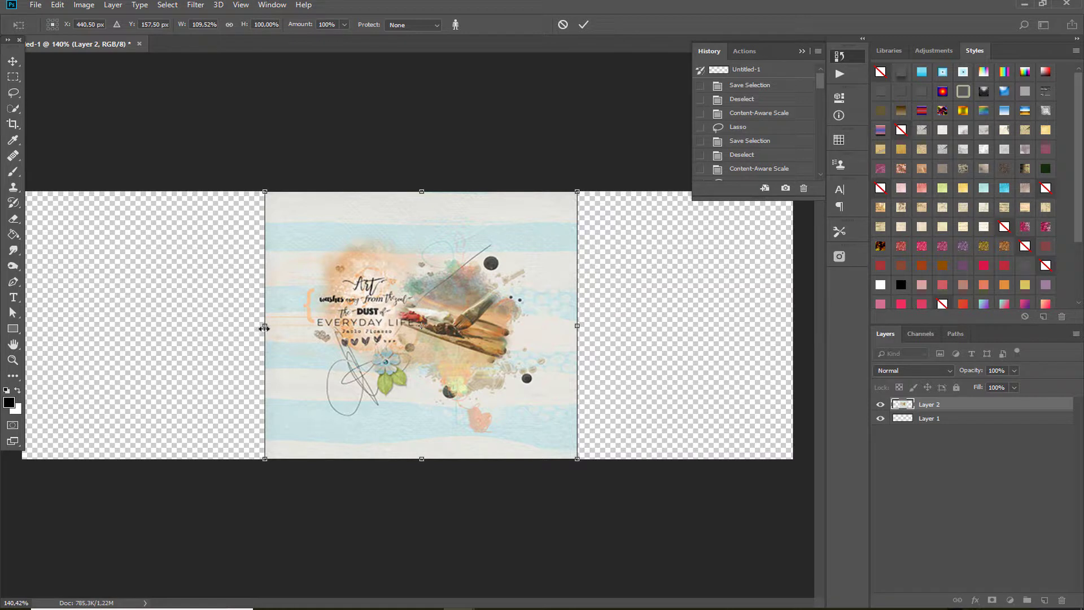
{"action": "left_click_drag", "start_coordinate": [264, 327], "coordinate": [255, 327]}
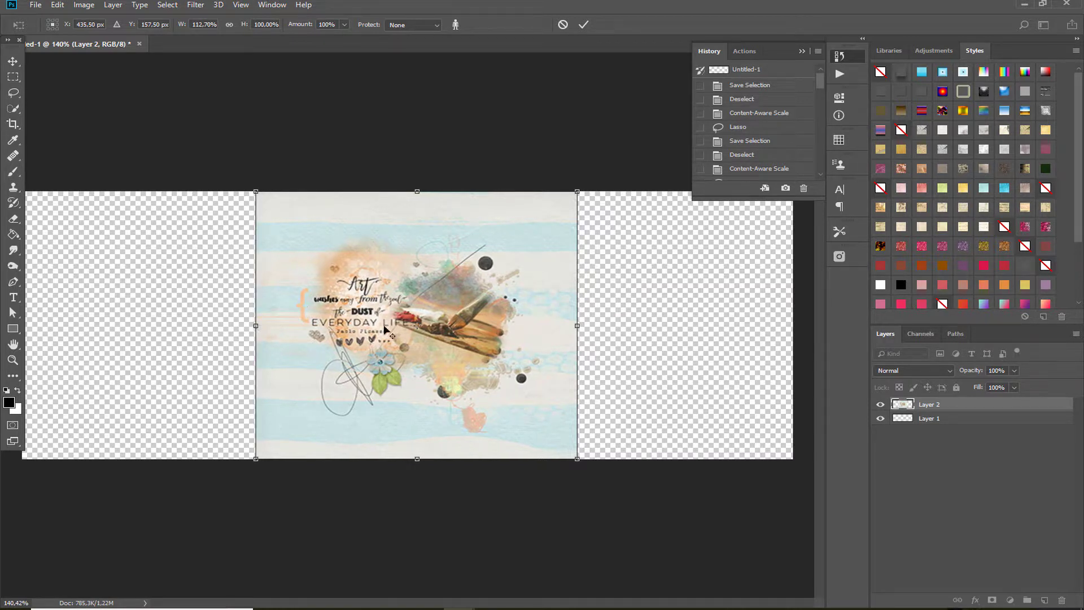
{"action": "left_click_drag", "start_coordinate": [577, 325], "coordinate": [586, 325]}
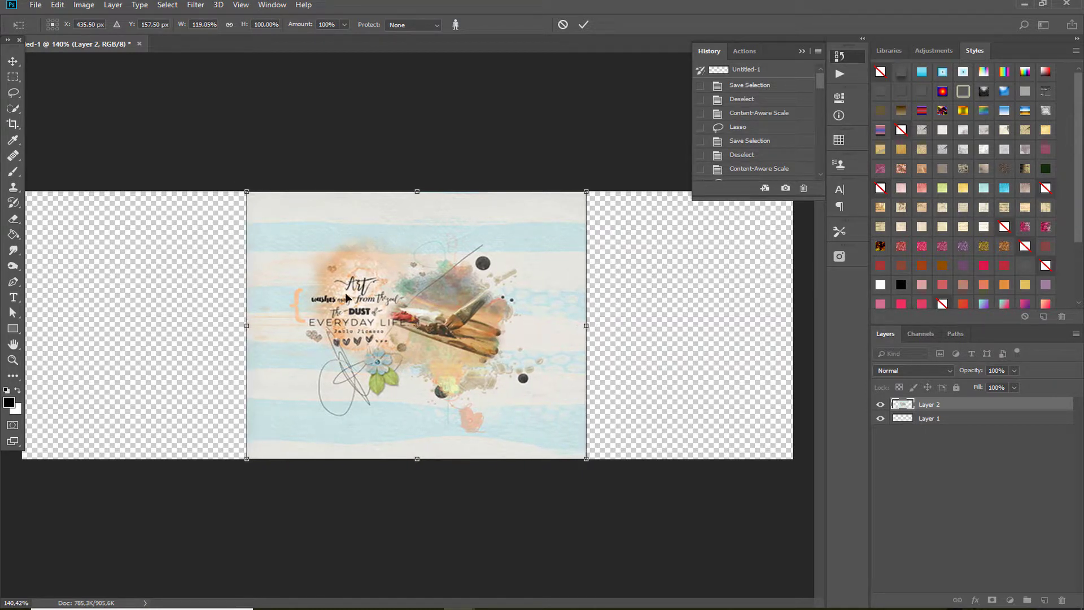
{"action": "left_click", "coordinate": [584, 25]}
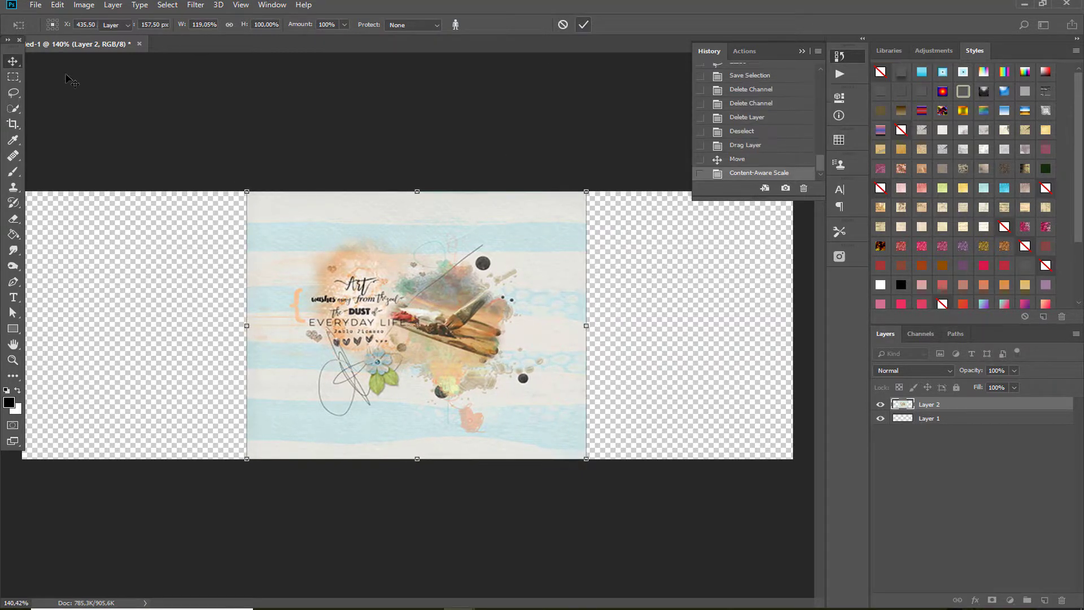
Lasso the quote, paintbrushes and flower with 10 px feather, save the selection as an alpha channel, and deselect
{"action": "left_click", "coordinate": [13, 93]}
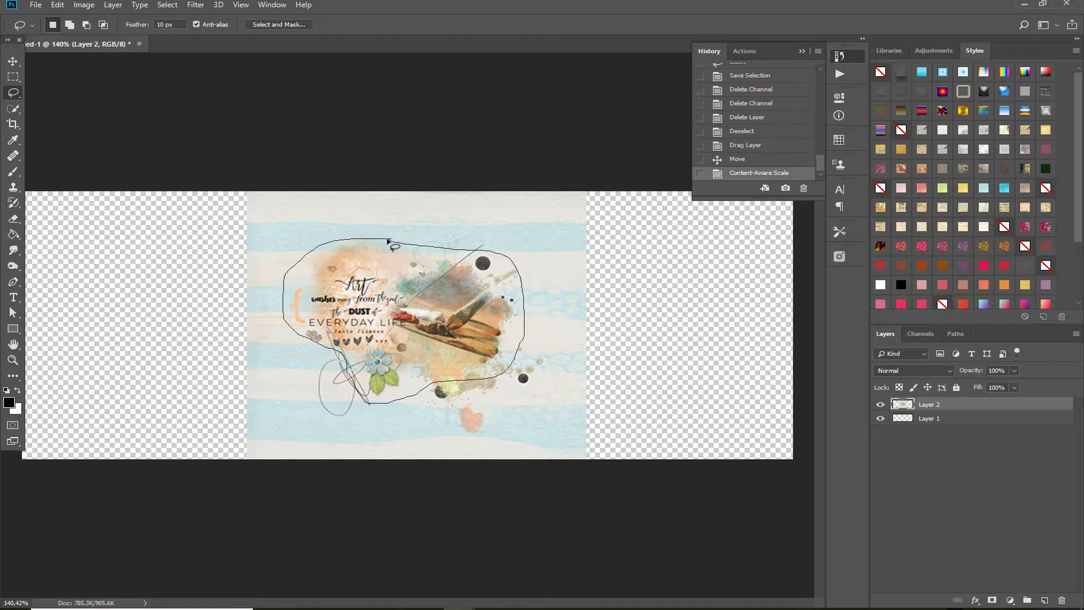
{"action": "left_click_drag", "start_coordinate": [388, 241], "coordinate": [389, 242]}
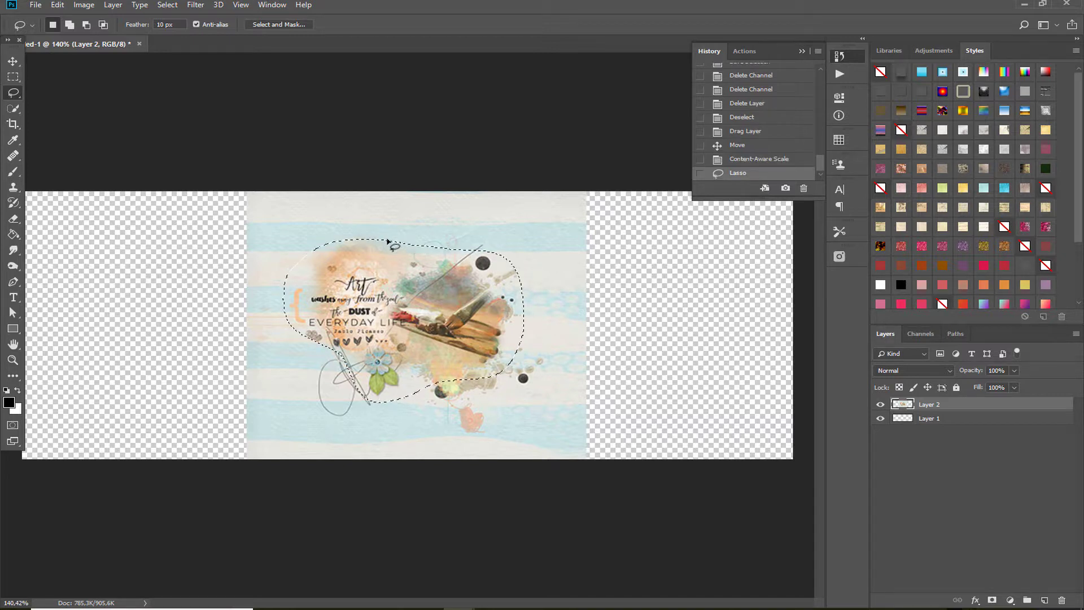
{"action": "left_click", "coordinate": [924, 334]}
{"action": "left_click", "coordinate": [1022, 601]}
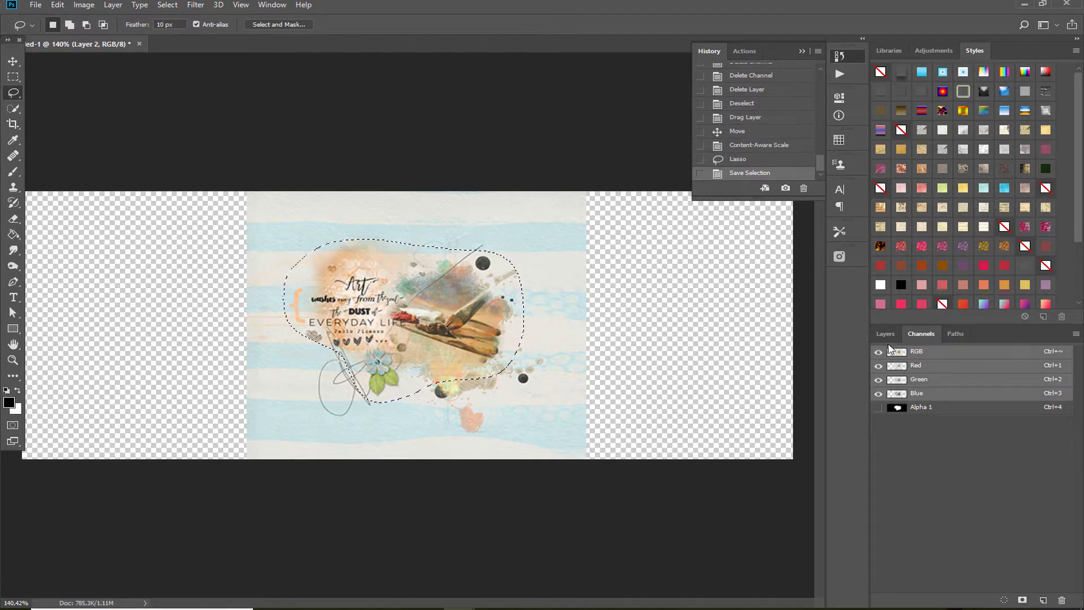
{"action": "left_click", "coordinate": [886, 334]}
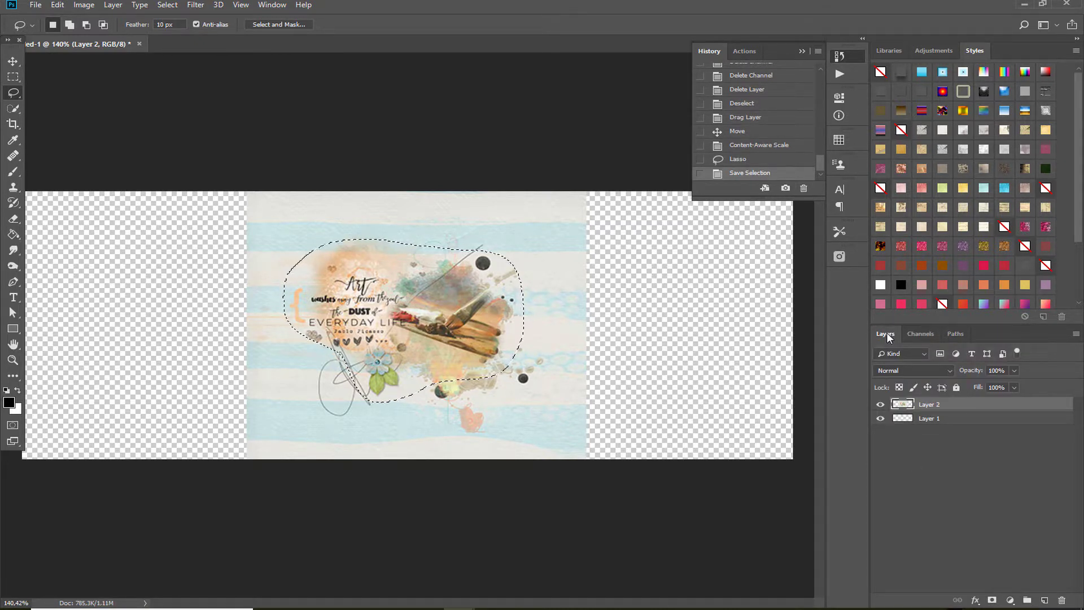
{"action": "key", "text": "ctrl+d"}
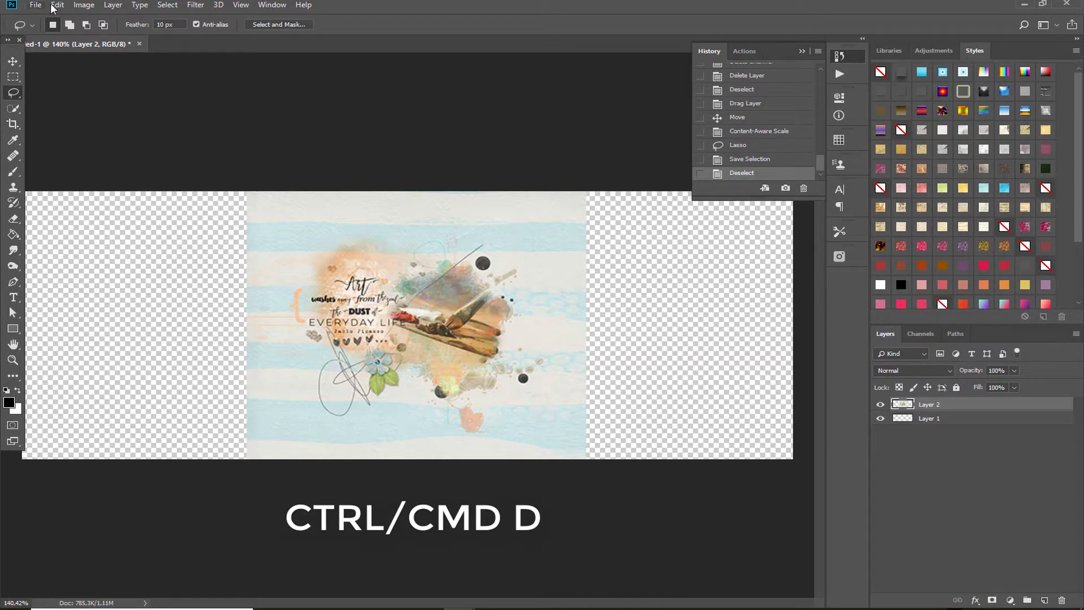
Widen the art layer on both sides to about 149% with Content-Aware Scale, protecting the Alpha 1 area
{"action": "left_click", "coordinate": [56, 5]}
{"action": "left_click", "coordinate": [85, 224]}
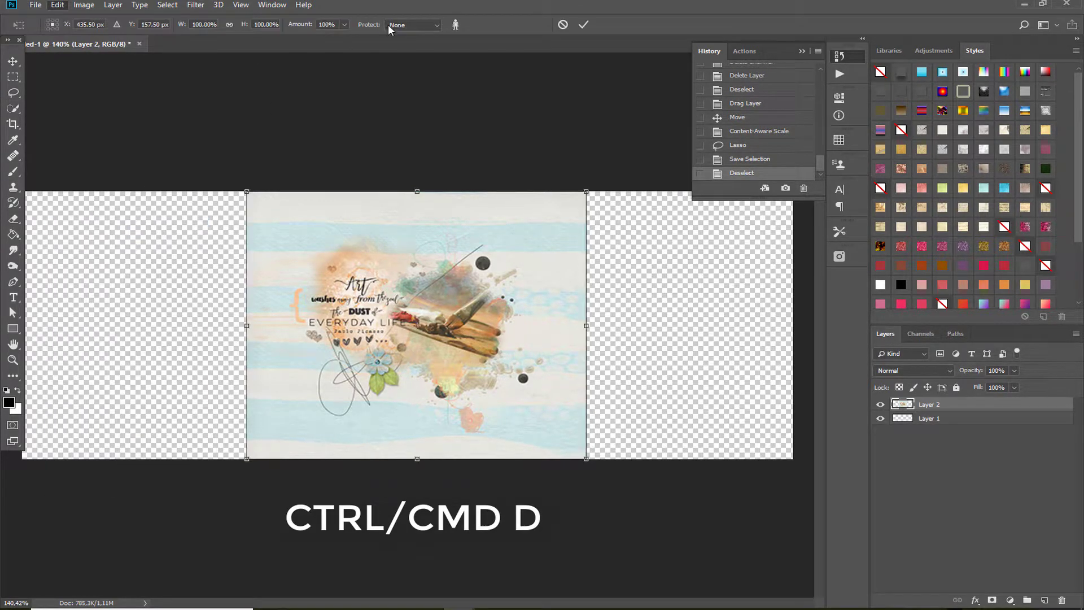
{"action": "left_click", "coordinate": [396, 26]}
{"action": "left_click", "coordinate": [400, 48]}
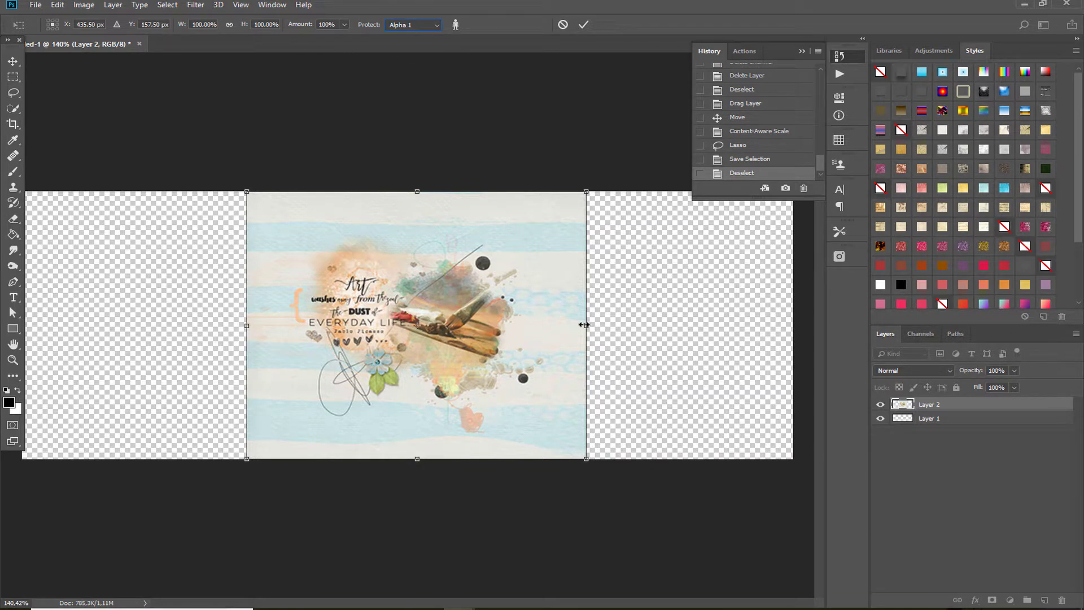
{"action": "left_click_drag", "start_coordinate": [587, 325], "coordinate": [666, 318]}
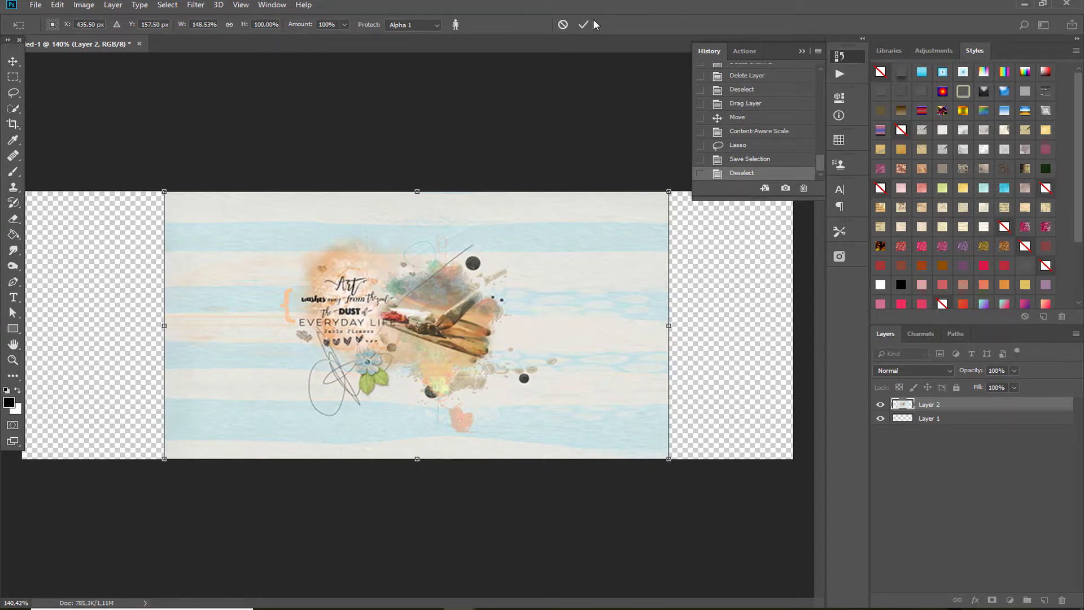
{"action": "key", "text": "Return"}
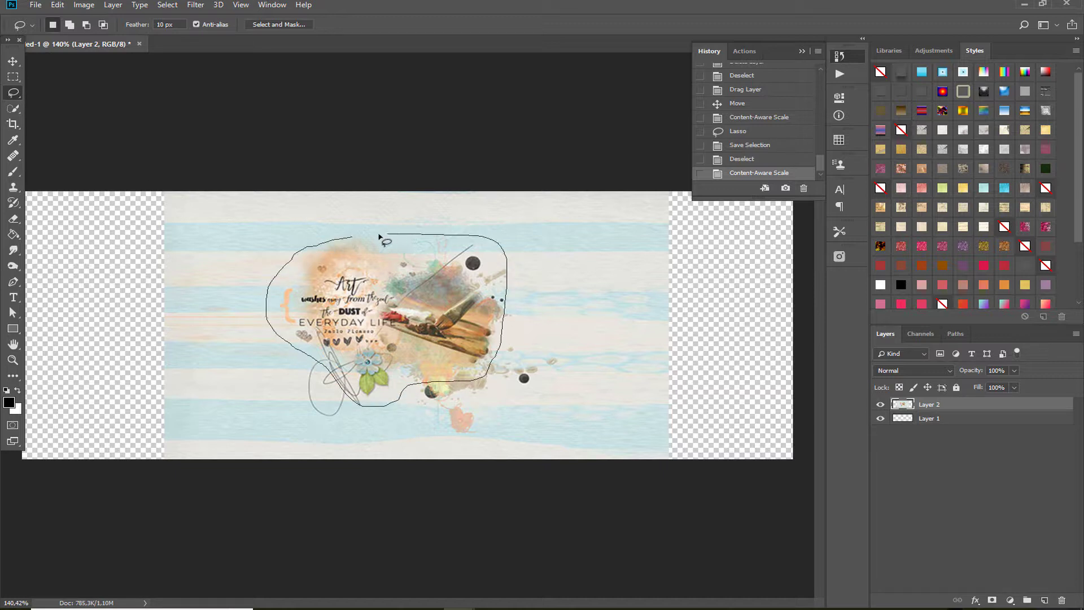
Lasso the motif again on the widened layer, save the selection as a second alpha channel, and deselect
{"action": "left_click_drag", "start_coordinate": [346, 238], "coordinate": [346, 238]}
{"action": "left_click", "coordinate": [920, 333]}
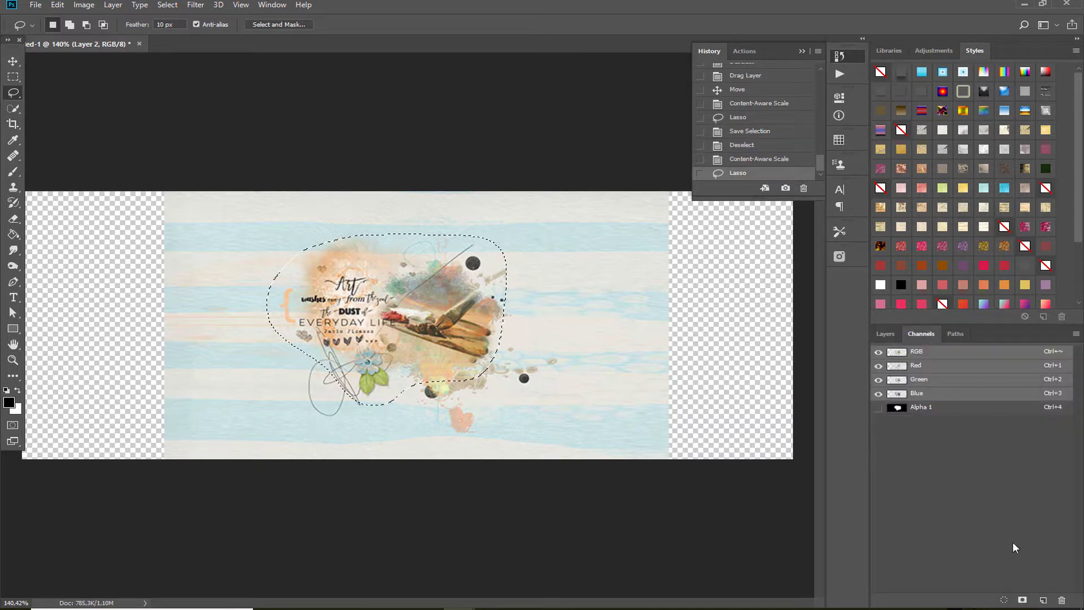
{"action": "left_click", "coordinate": [1023, 601]}
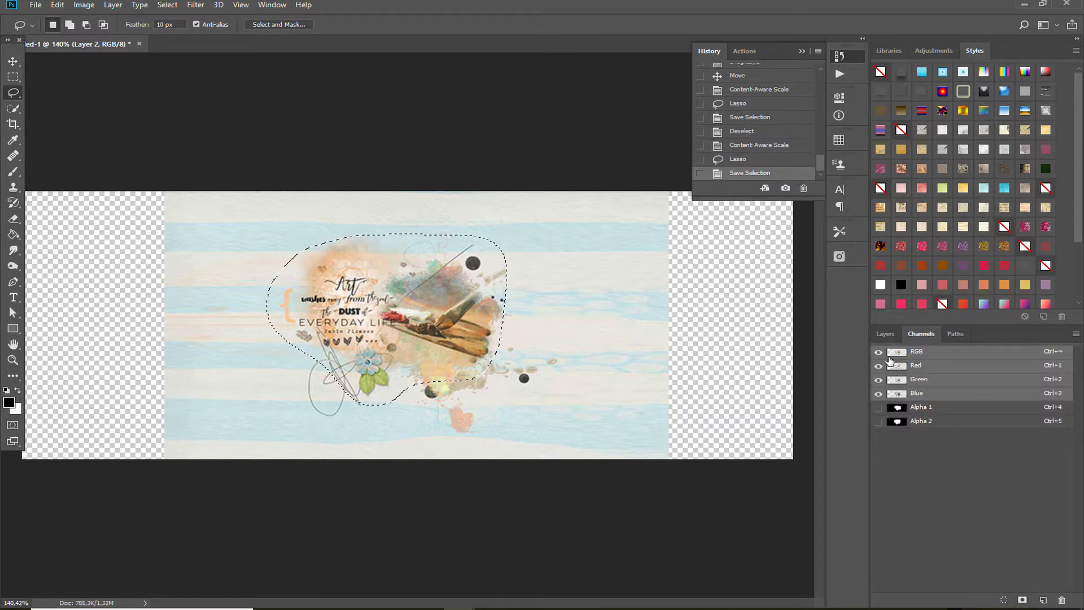
{"action": "left_click", "coordinate": [887, 334]}
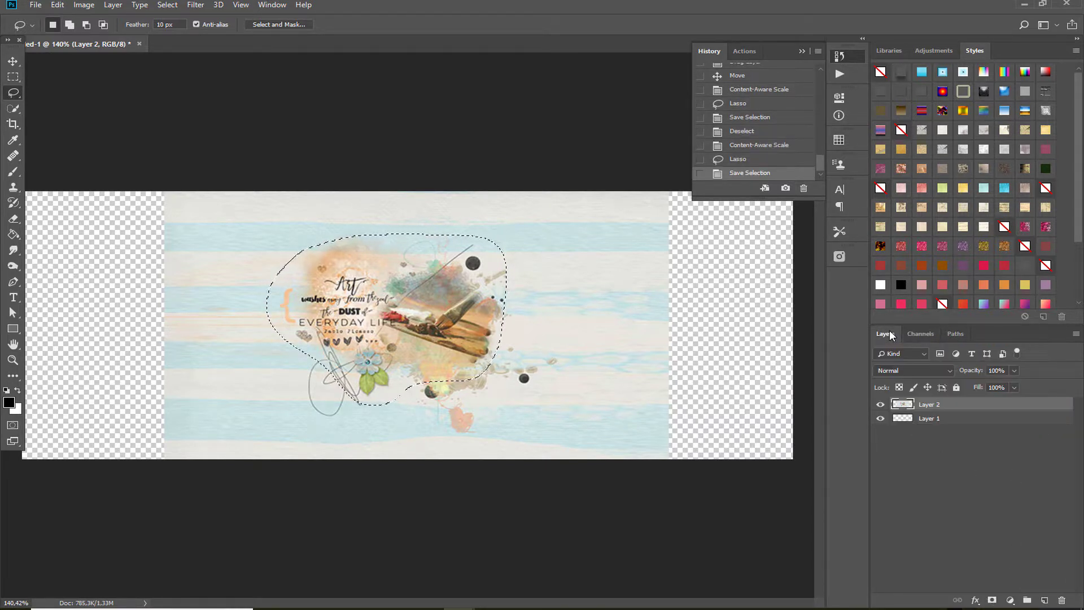
{"action": "key", "text": "ctrl+d"}
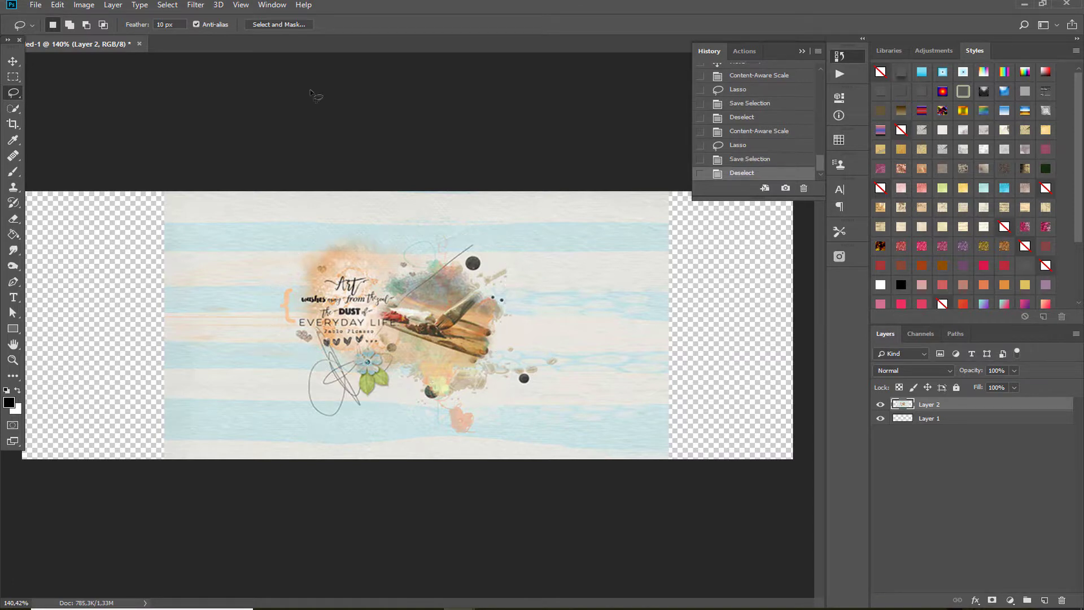
Stretch the art layer to both side edges of the banner with Content-Aware Scale, protecting the Alpha 2 area
{"action": "left_click", "coordinate": [57, 6]}
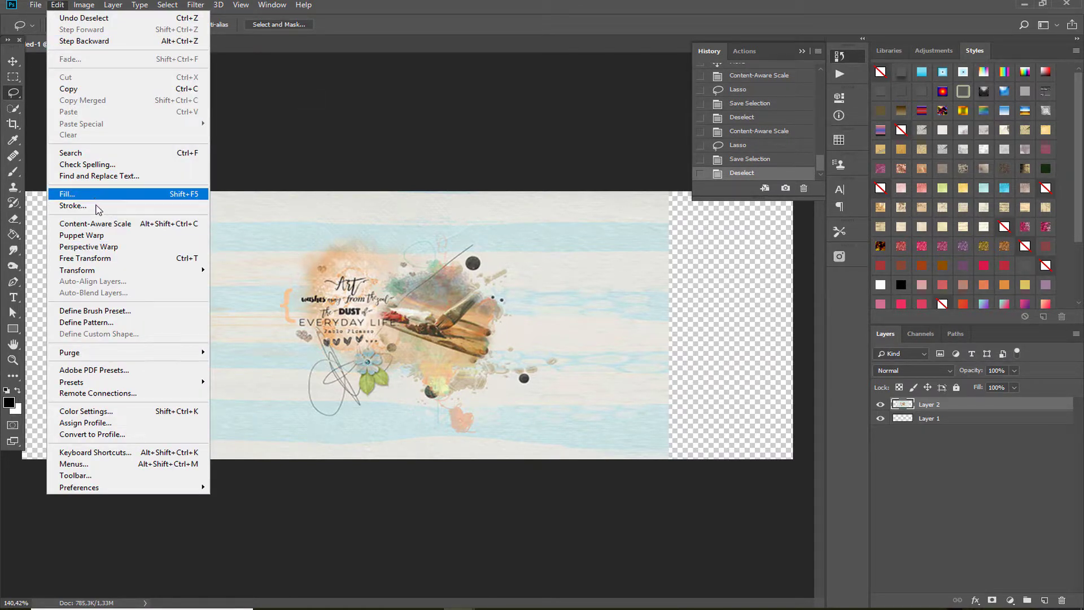
{"action": "left_click", "coordinate": [95, 225]}
{"action": "left_click", "coordinate": [389, 27]}
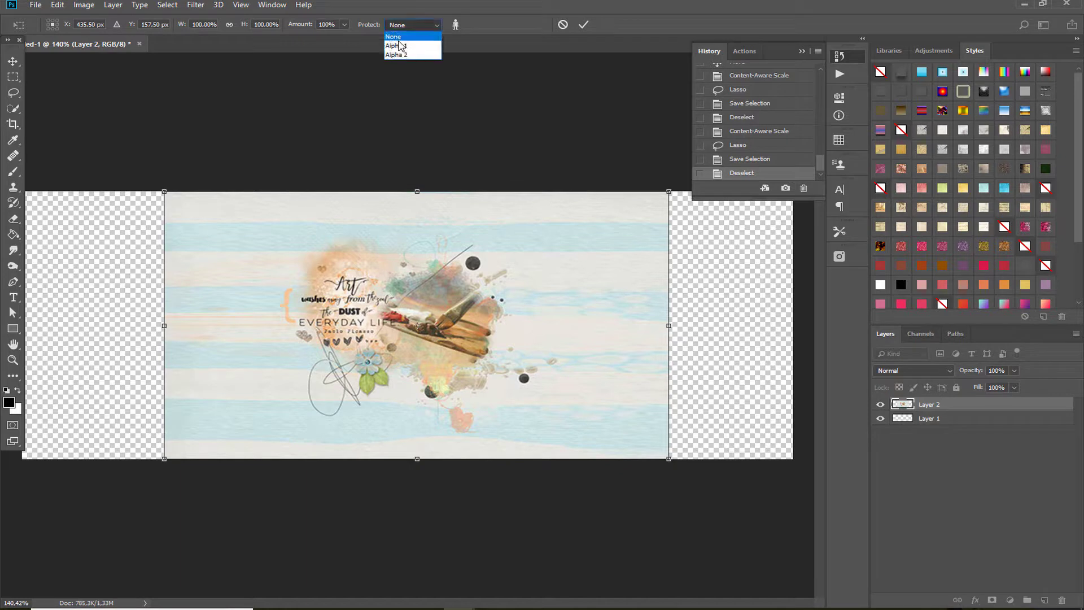
{"action": "left_click", "coordinate": [397, 52]}
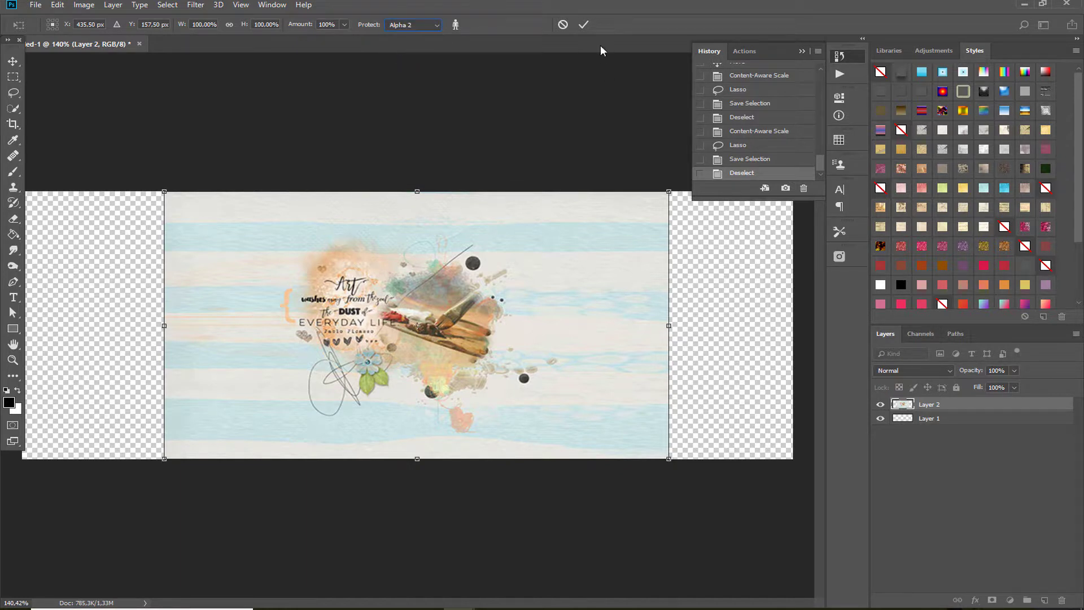
{"action": "left_click_drag", "start_coordinate": [670, 325], "coordinate": [794, 326]}
{"action": "left_click_drag", "start_coordinate": [165, 327], "coordinate": [17, 327]}
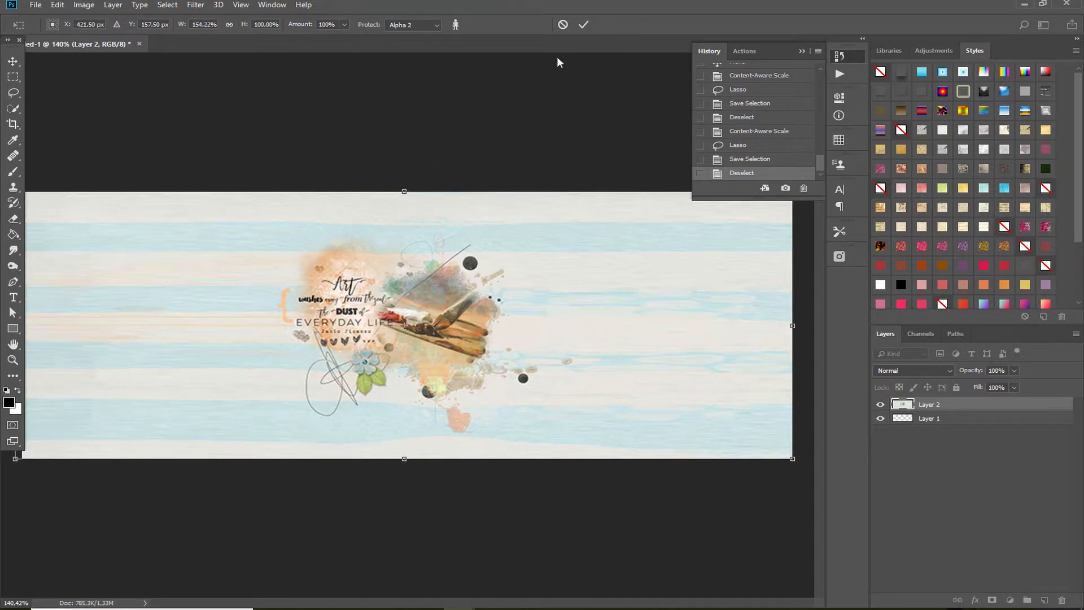
{"action": "left_click", "coordinate": [586, 24]}
{"action": "key", "text": "l"}
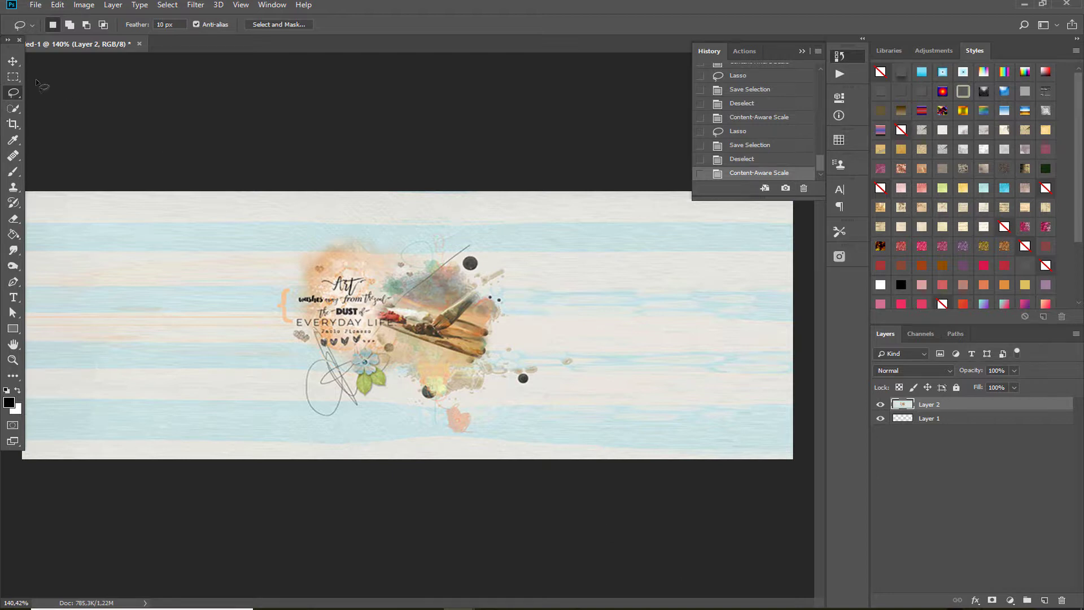
{"action": "left_click", "coordinate": [14, 64]}
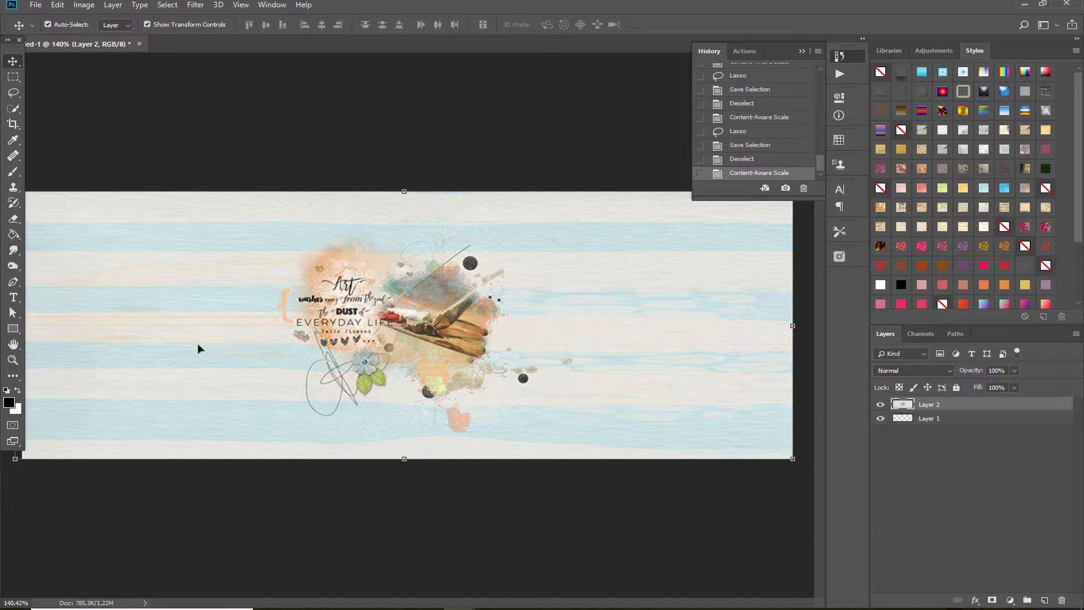
Lasso the quote, paintbrushes and flower with 10 px feather and invert the selection to cover the striped background
{"action": "left_click", "coordinate": [13, 93]}
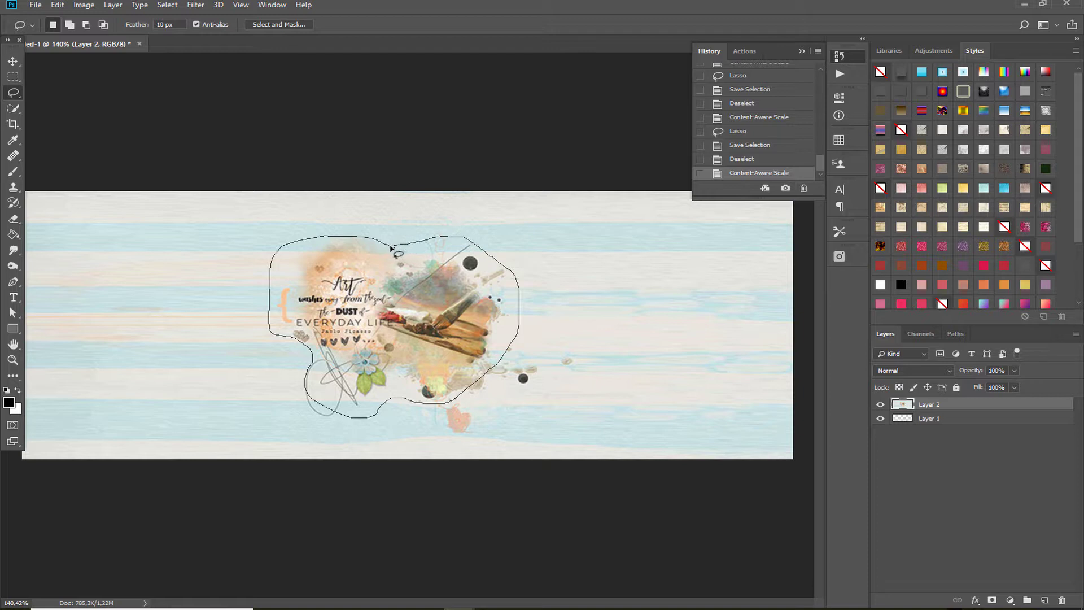
{"action": "left_click_drag", "start_coordinate": [391, 249], "coordinate": [393, 251]}
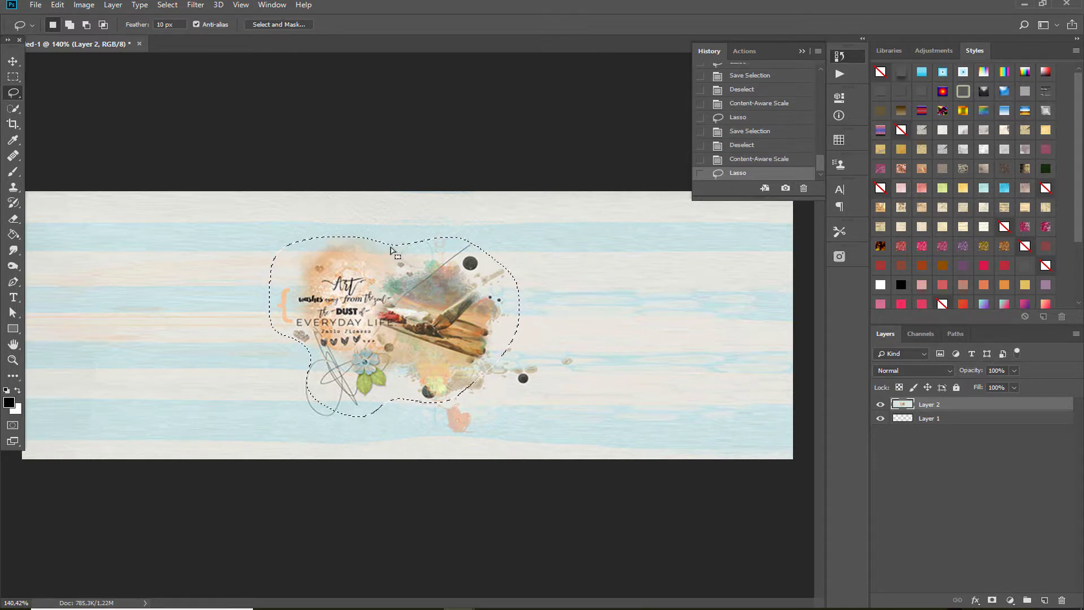
{"action": "key", "text": "ctrl+shift+i"}
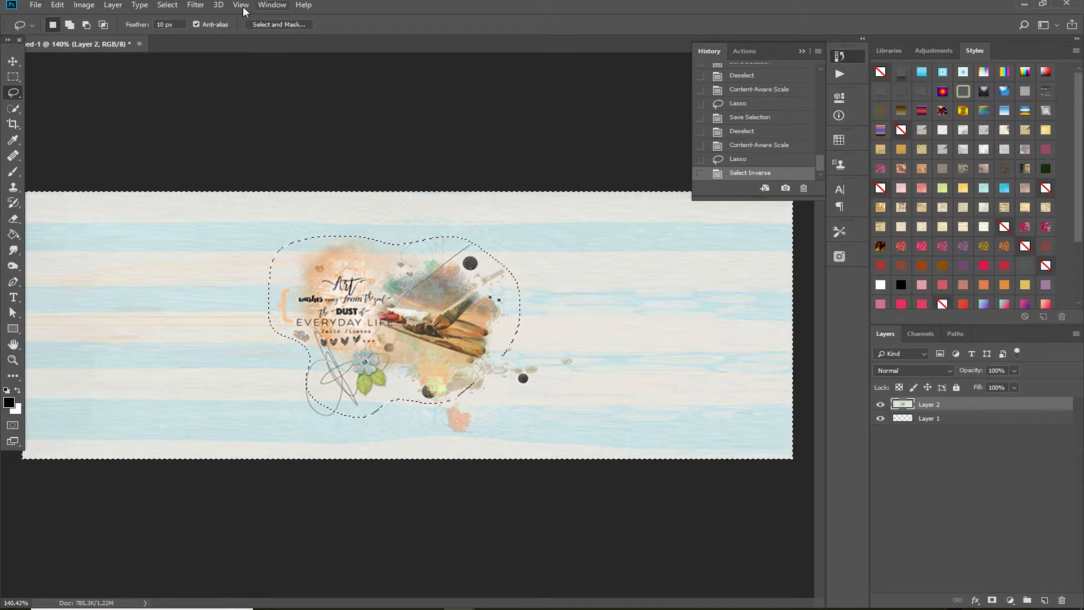
Open the Filter Gallery for the selected background and preview the Artistic Dry Brush filter
{"action": "left_click", "coordinate": [200, 6]}
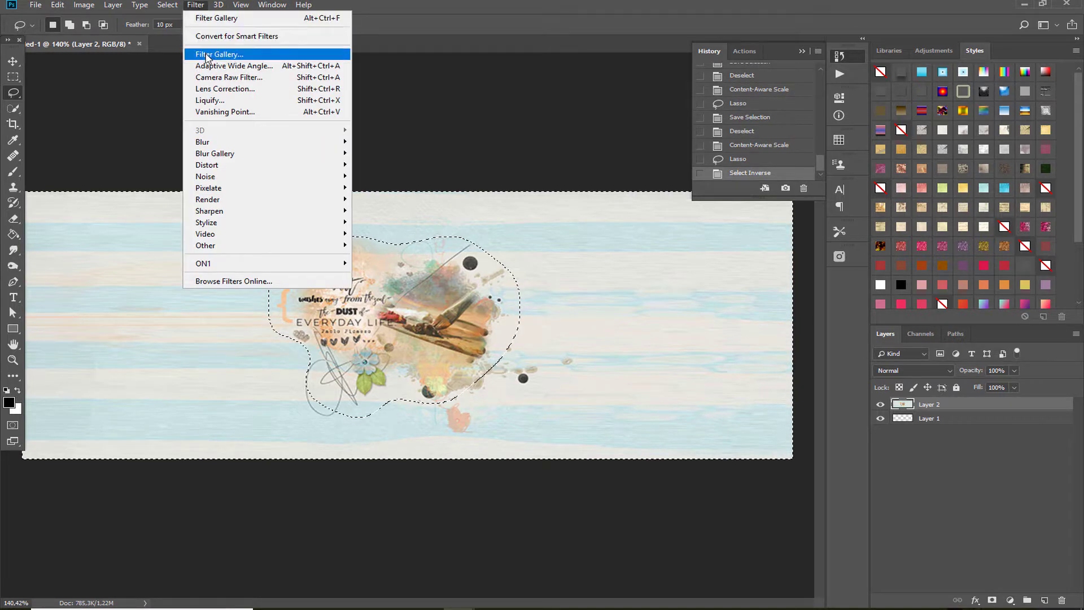
{"action": "left_click", "coordinate": [207, 54]}
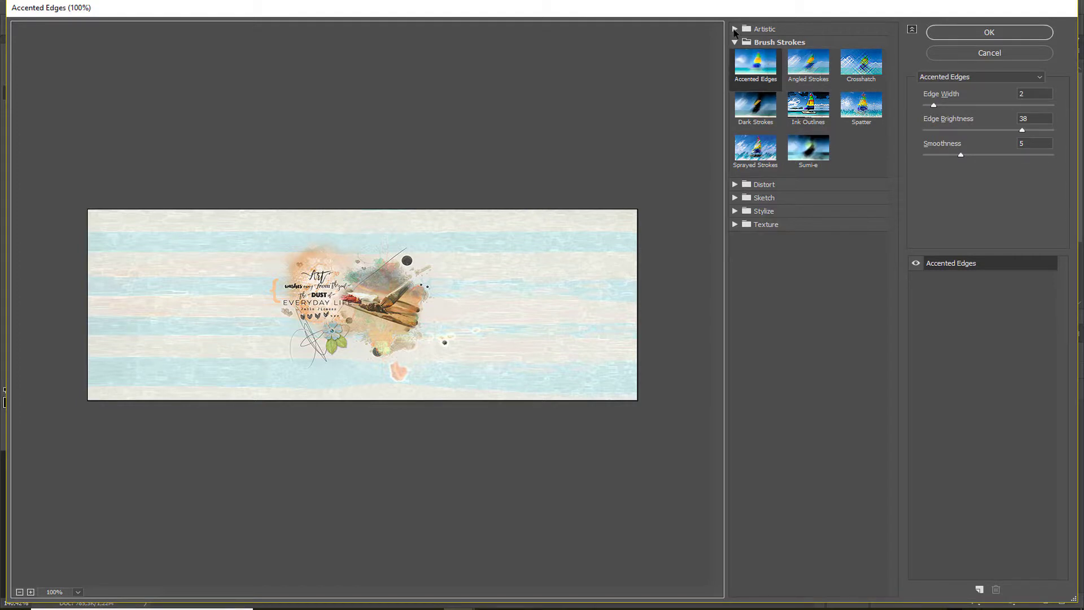
{"action": "left_click", "coordinate": [736, 30]}
{"action": "left_click", "coordinate": [854, 58]}
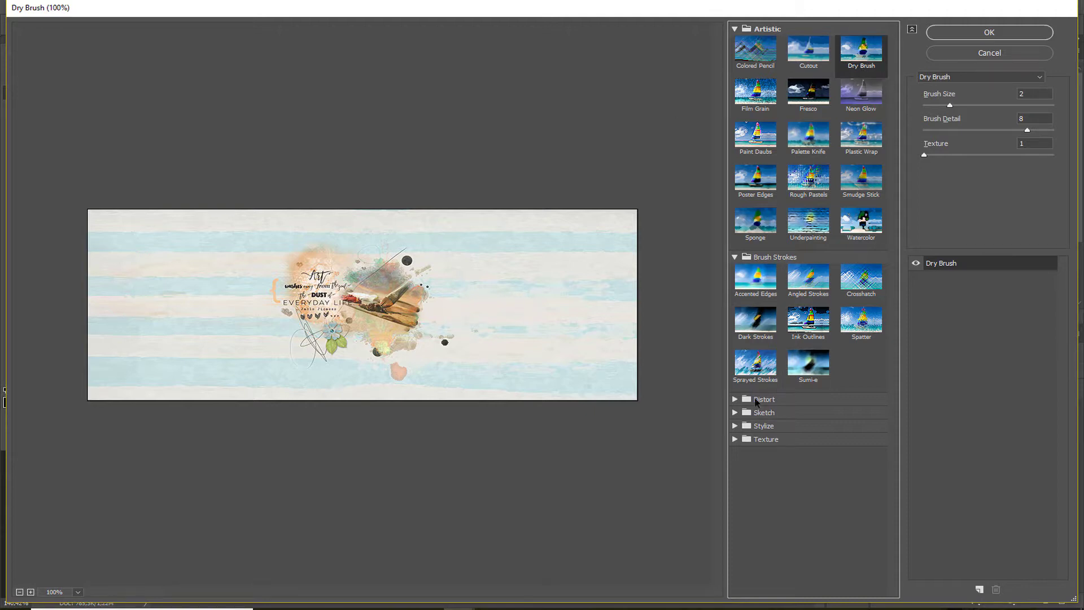
Preview the Texture filters Craquelure, Grain, Mosaic Tiles and Texturizer on the background
{"action": "left_click", "coordinate": [736, 440]}
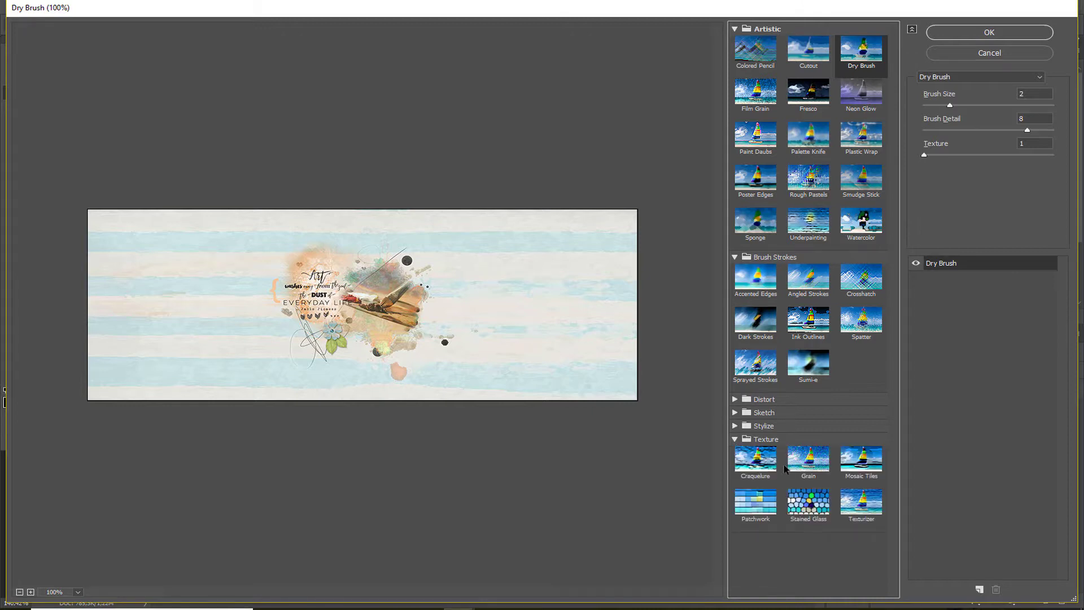
{"action": "left_click", "coordinate": [756, 458]}
{"action": "left_click", "coordinate": [808, 459]}
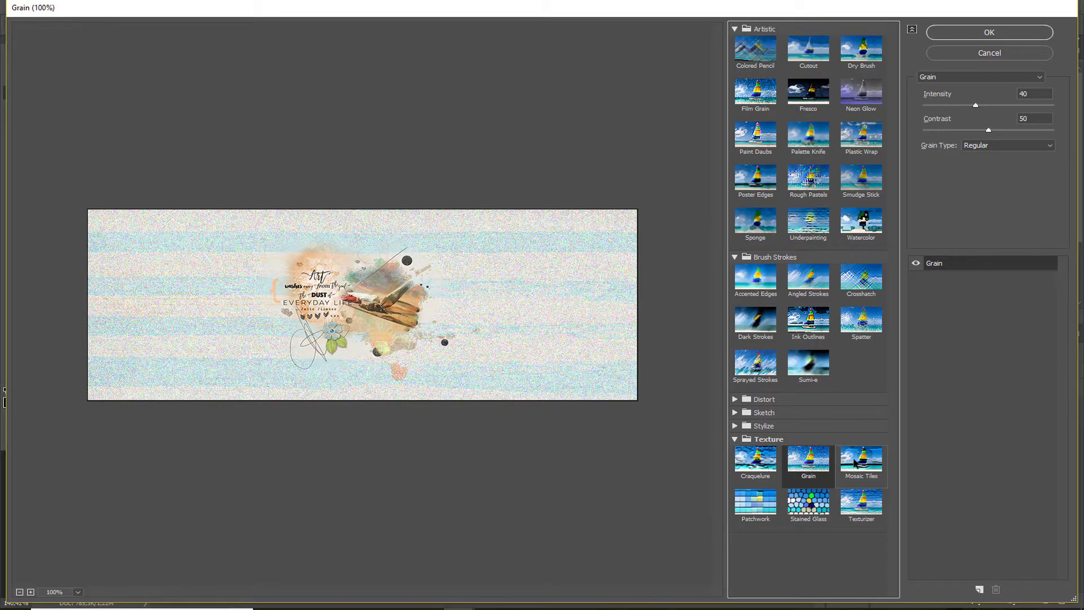
{"action": "left_click", "coordinate": [848, 467]}
{"action": "left_click", "coordinate": [862, 504]}
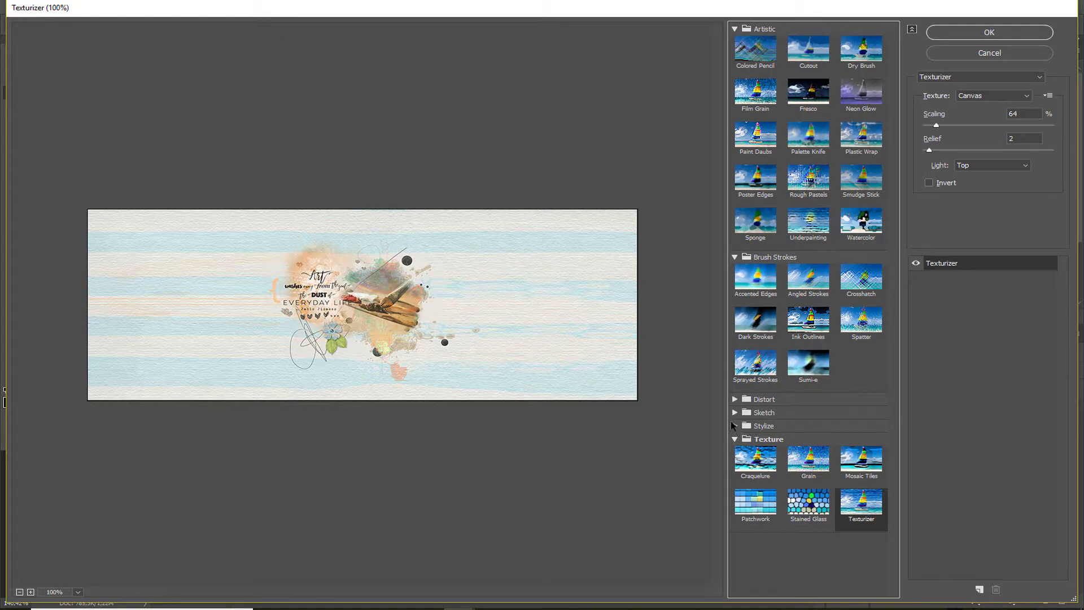
Preview the Distort filters Diffuse Glow, Glass and Ocean Ripple on the background
{"action": "left_click", "coordinate": [735, 400]}
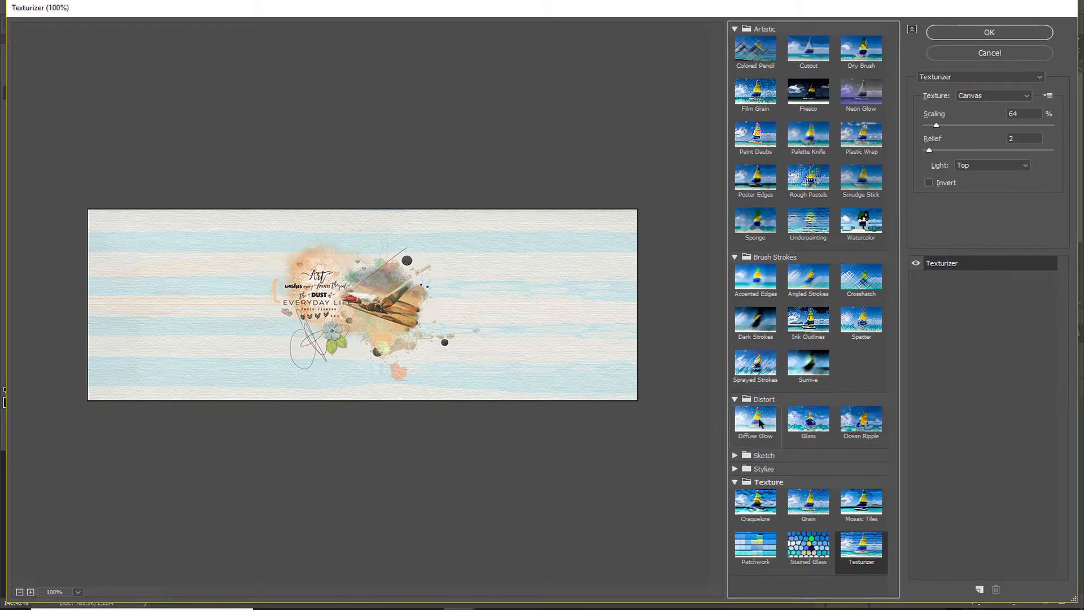
{"action": "left_click", "coordinate": [759, 422]}
{"action": "left_click", "coordinate": [809, 420]}
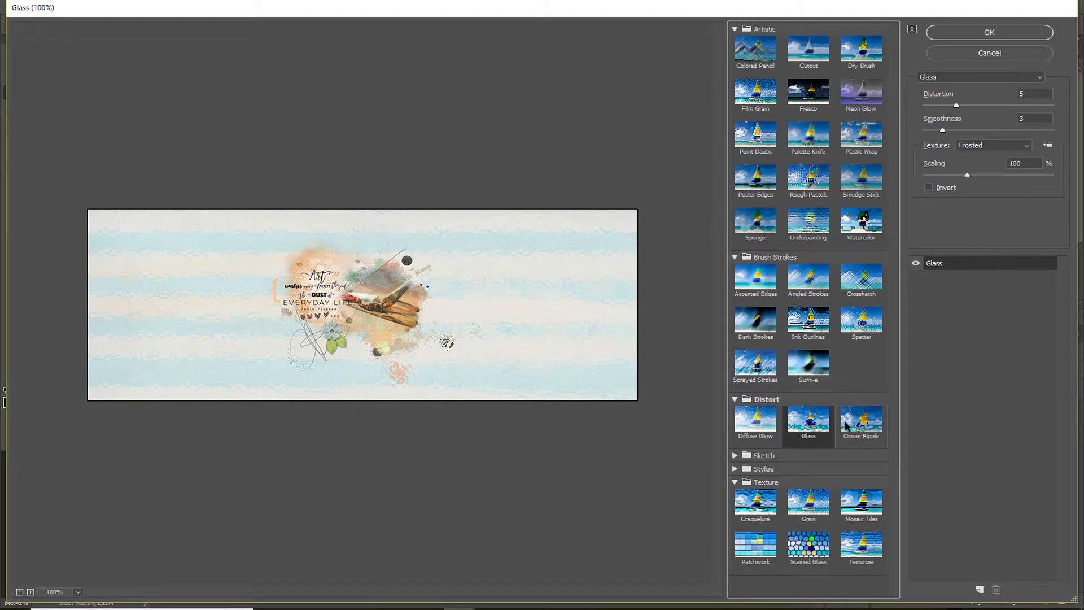
{"action": "left_click", "coordinate": [846, 426]}
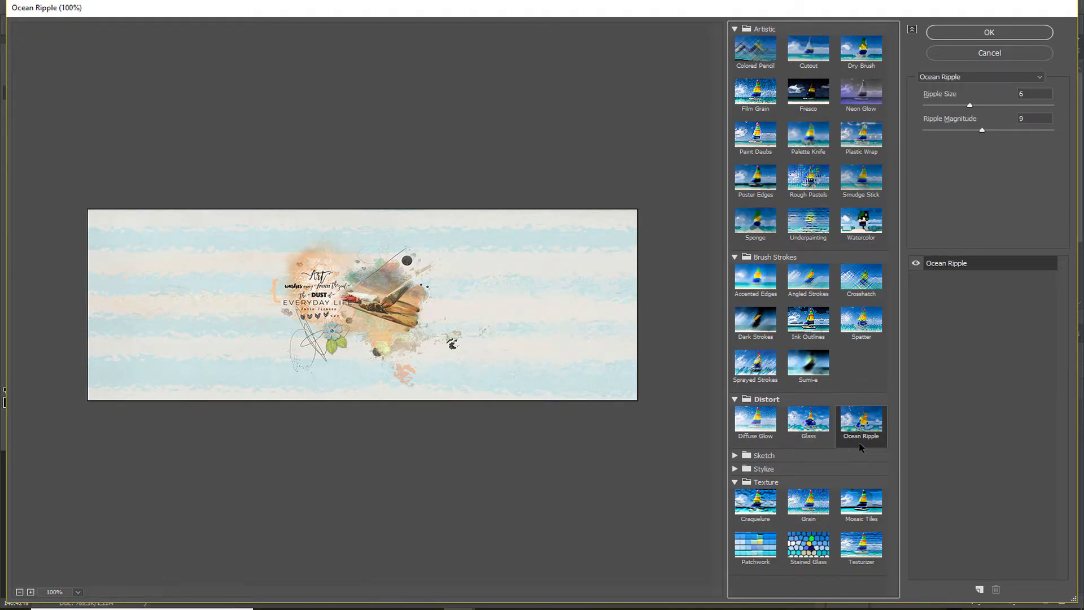
Apply the Dry Brush filter with brush size 2, brush detail 8 and texture 1 to the background, and deselect
{"action": "left_click", "coordinate": [858, 56]}
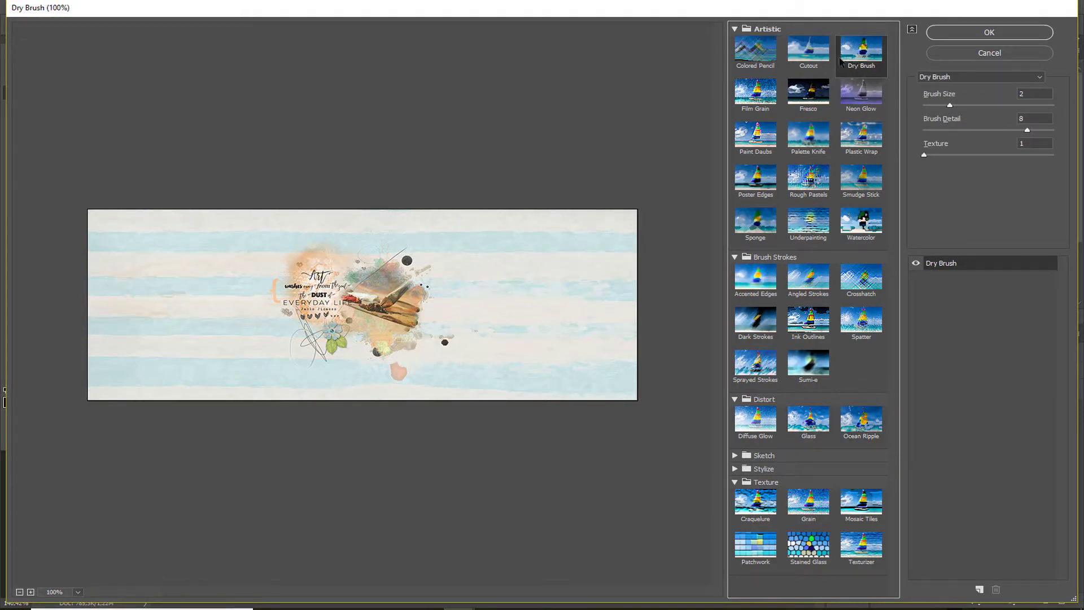
{"action": "left_click", "coordinate": [983, 32]}
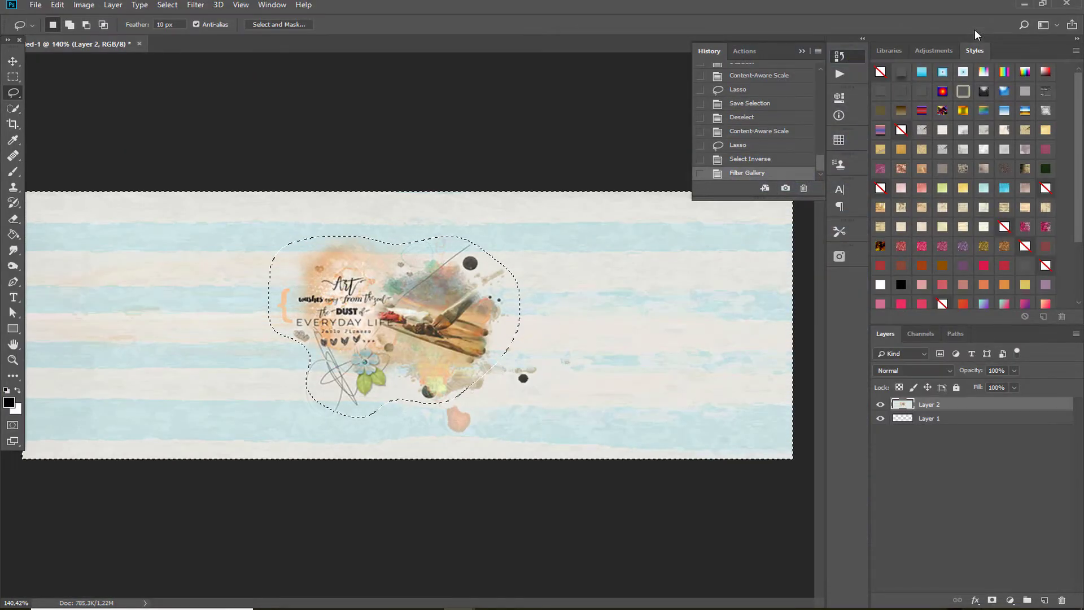
{"action": "key", "text": "ctrl+d"}
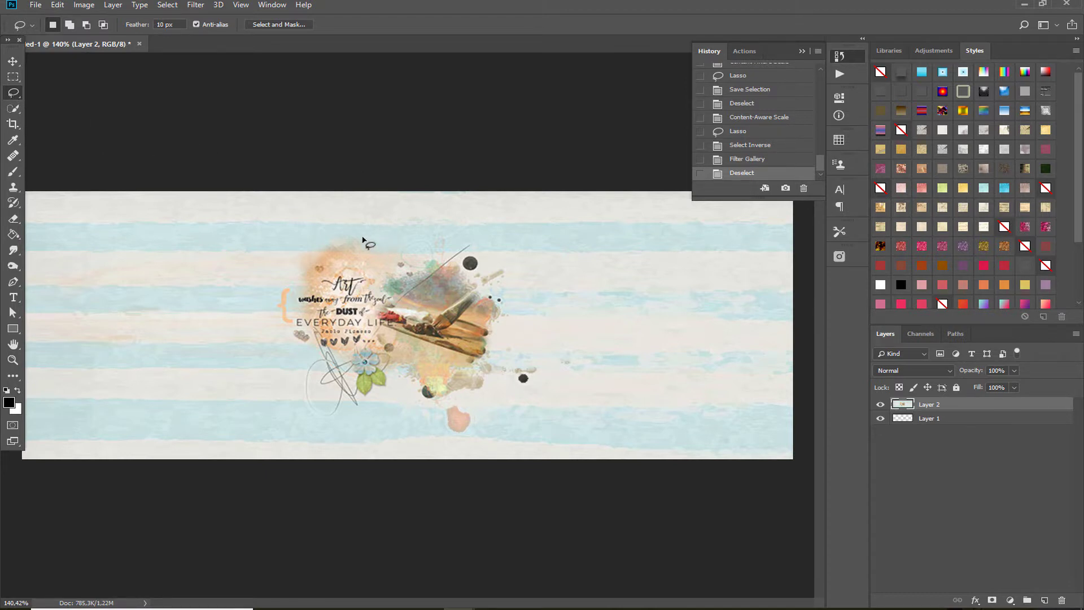
Lasso the quote, paintbrushes and flower, invert the selection, and copy the surrounding background to a new layer
{"action": "mouse_move", "coordinate": [263, 306]}
{"action": "left_mouse_down"}
{"action": "mouse_move", "coordinate": [290, 351]}
{"action": "mouse_move", "coordinate": [329, 363]}
{"action": "mouse_move", "coordinate": [384, 408]}
{"action": "mouse_move", "coordinate": [481, 394]}
{"action": "left_mouse_up"}
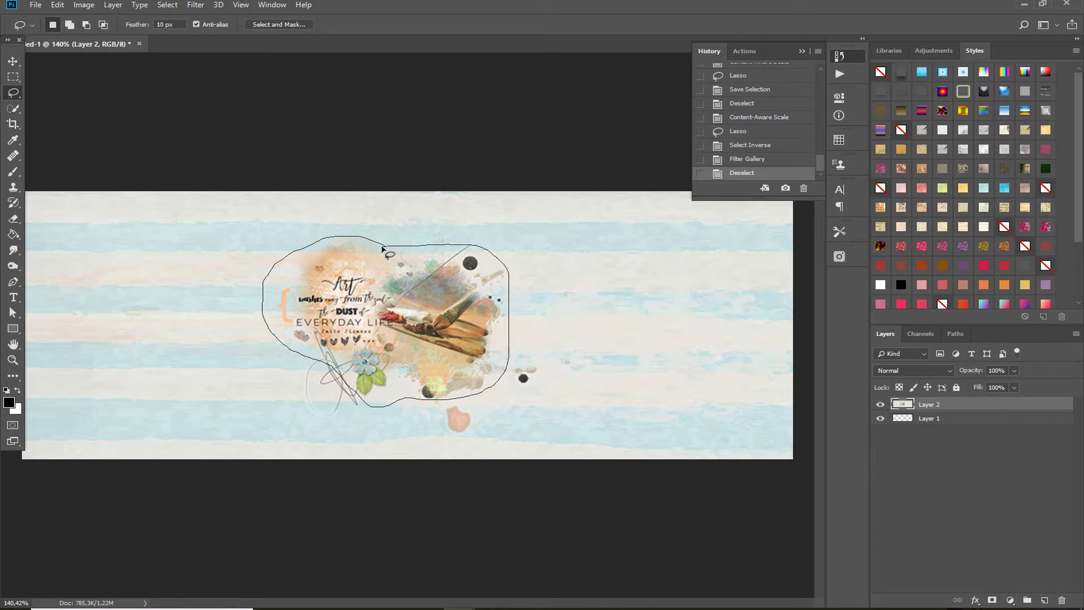
{"action": "left_click_drag", "start_coordinate": [383, 249], "coordinate": [381, 247]}
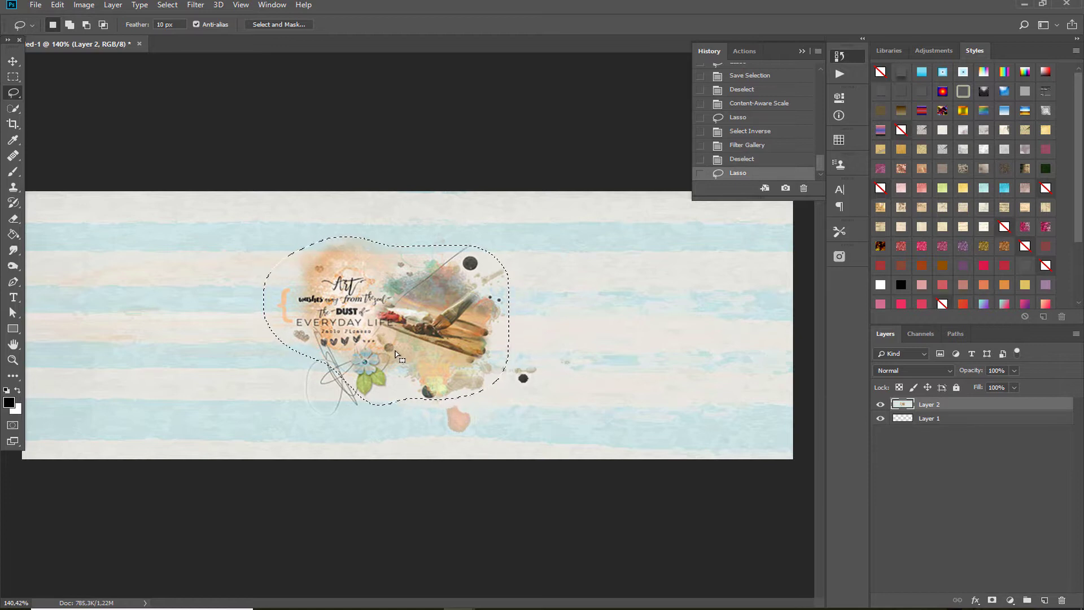
{"action": "key", "text": "ctrl+shift+i"}
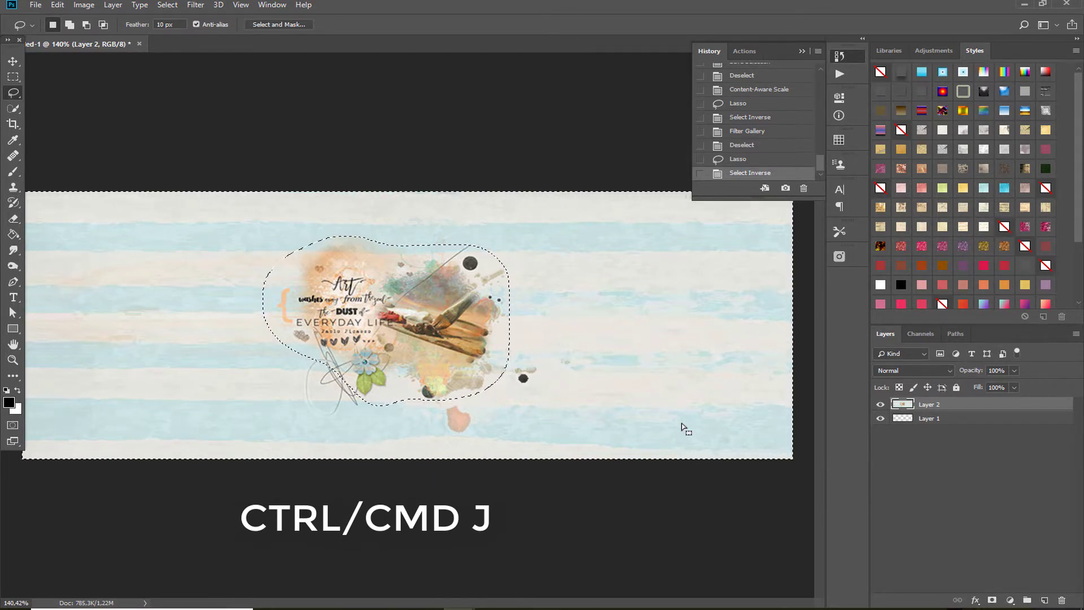
{"action": "key", "text": "ctrl+j"}
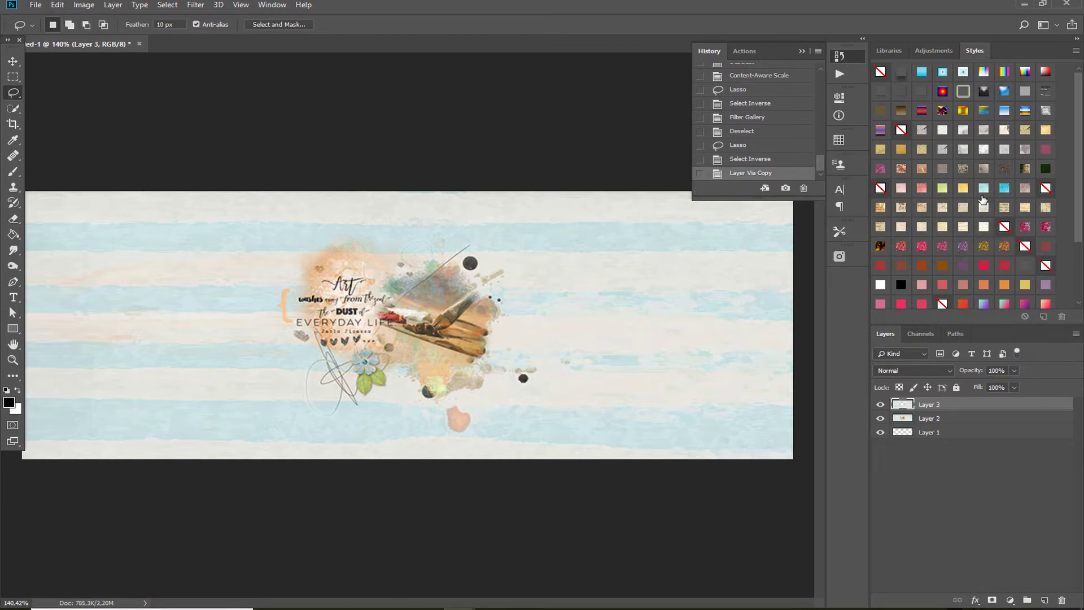
Try several pattern styles on the copied background layer, including grey grunge, yellow floral, cream wood grain and blue painted ones
{"action": "left_click", "coordinate": [984, 149]}
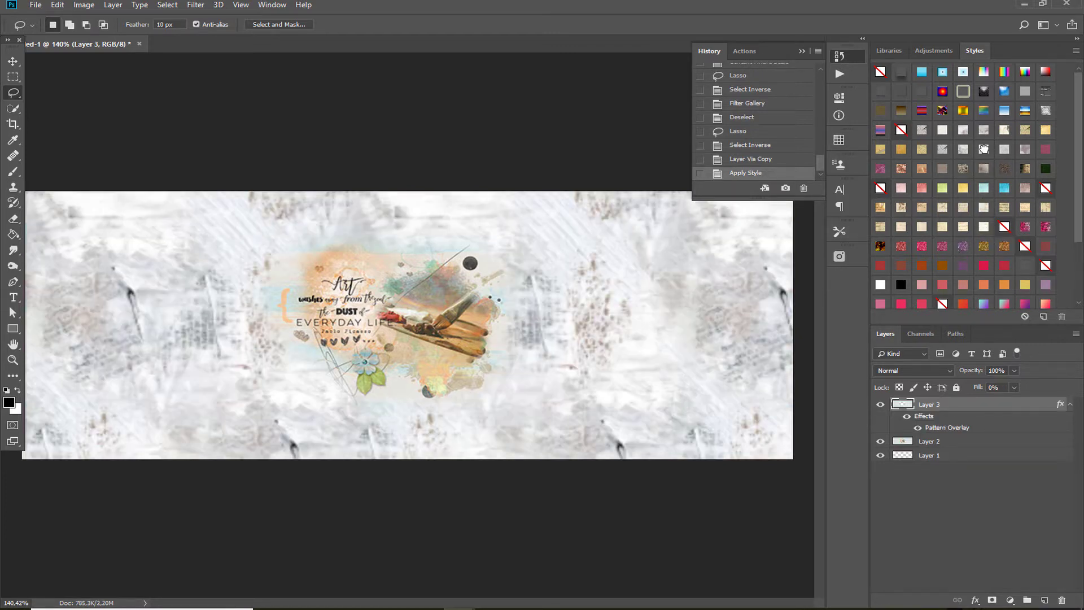
{"action": "left_click", "coordinate": [963, 131]}
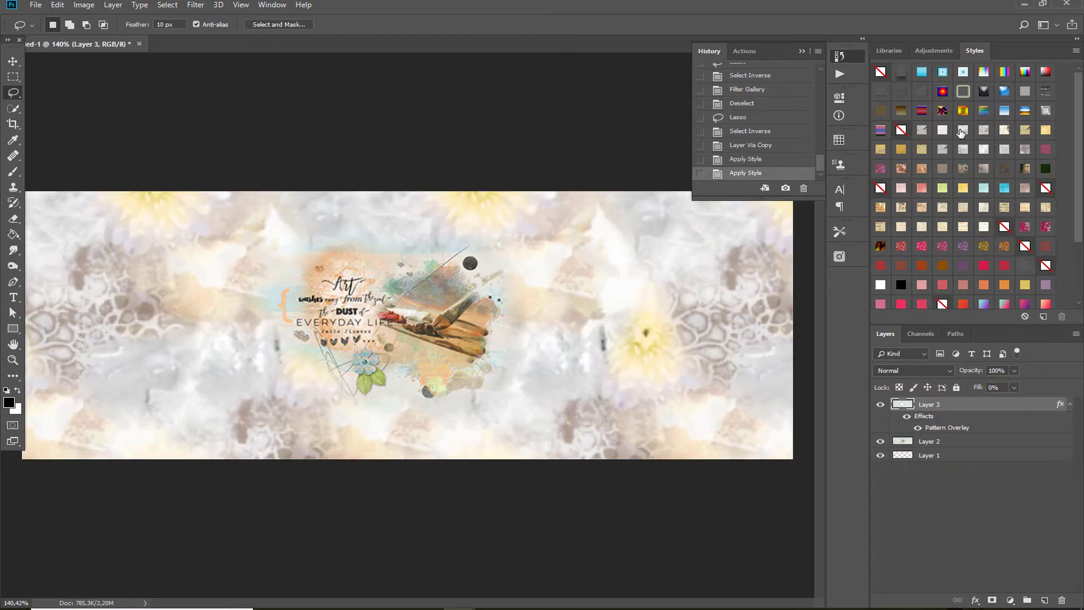
{"action": "left_click", "coordinate": [1003, 131]}
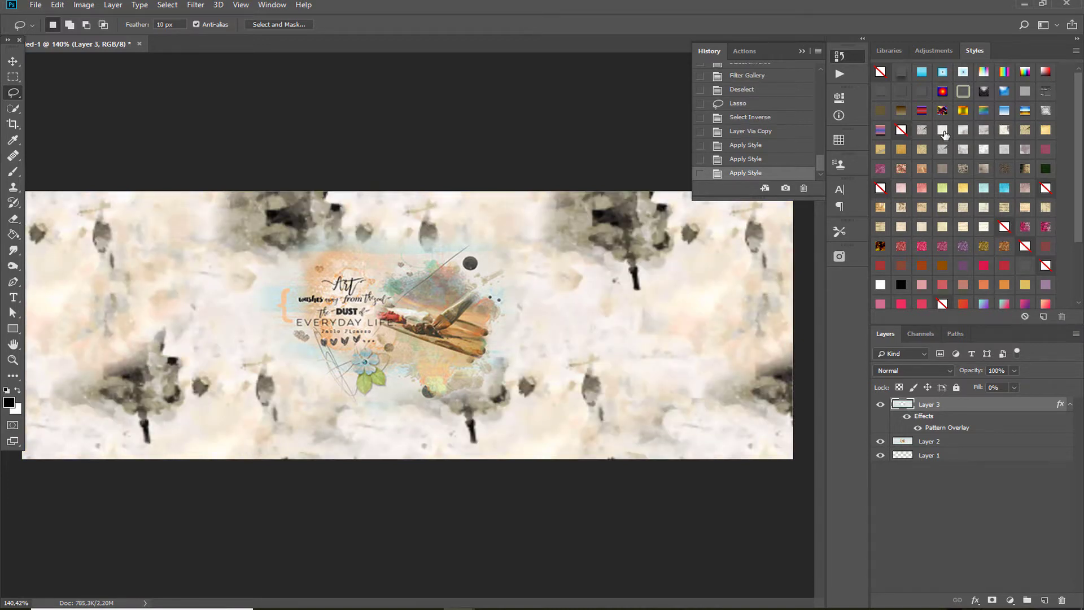
{"action": "left_click", "coordinate": [942, 131]}
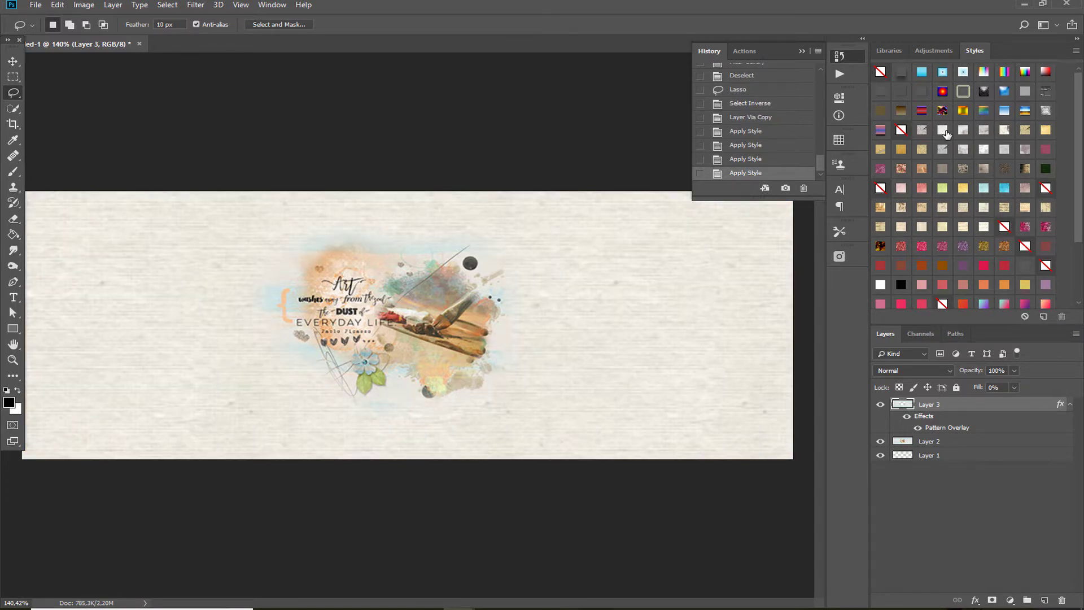
{"action": "left_click", "coordinate": [987, 169]}
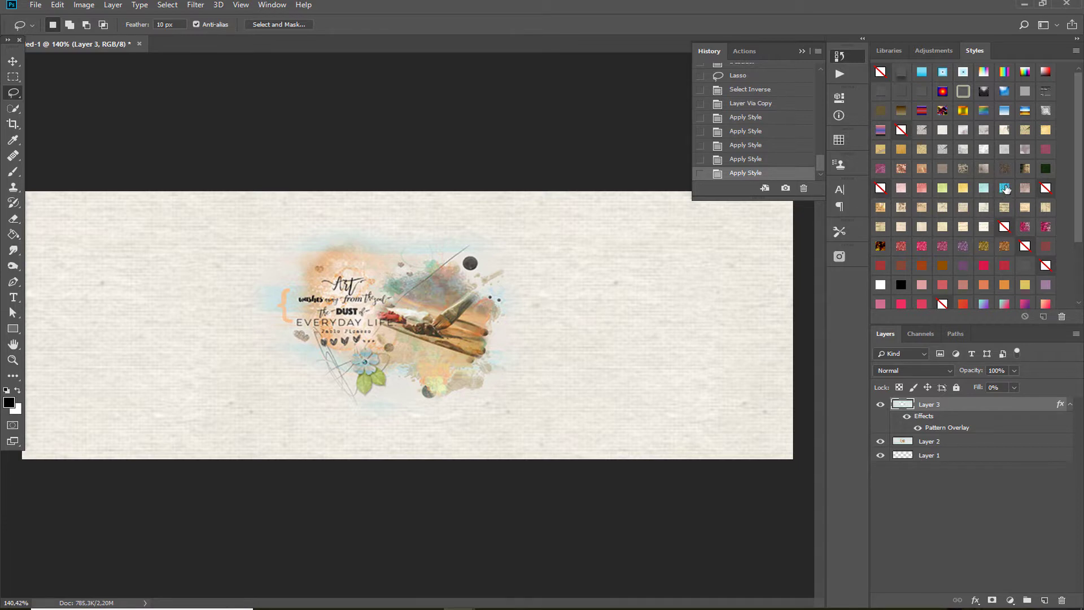
{"action": "left_click", "coordinate": [1006, 189]}
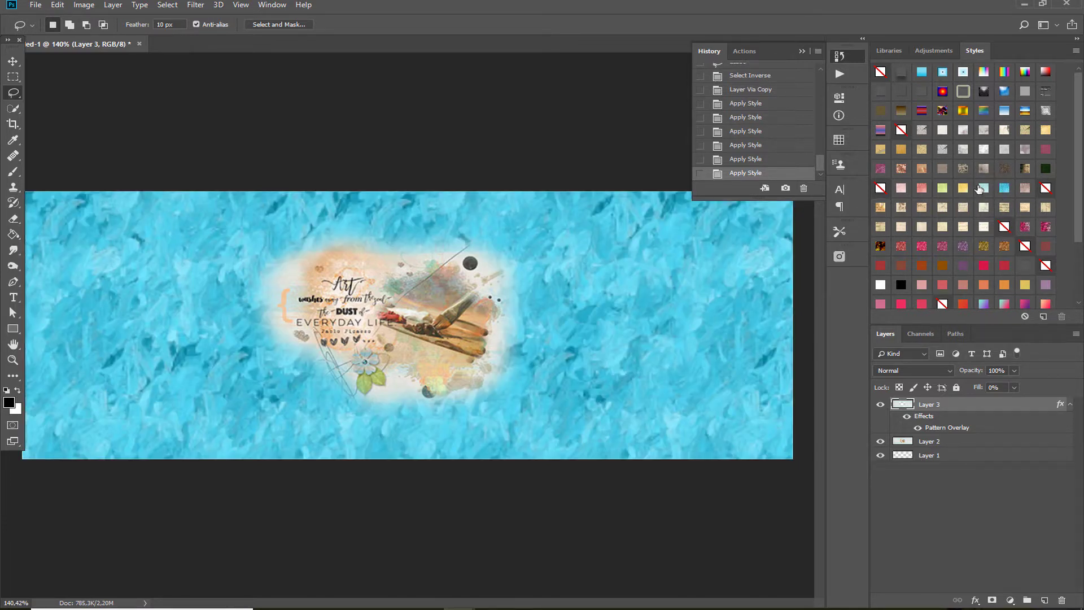
{"action": "left_click", "coordinate": [983, 188]}
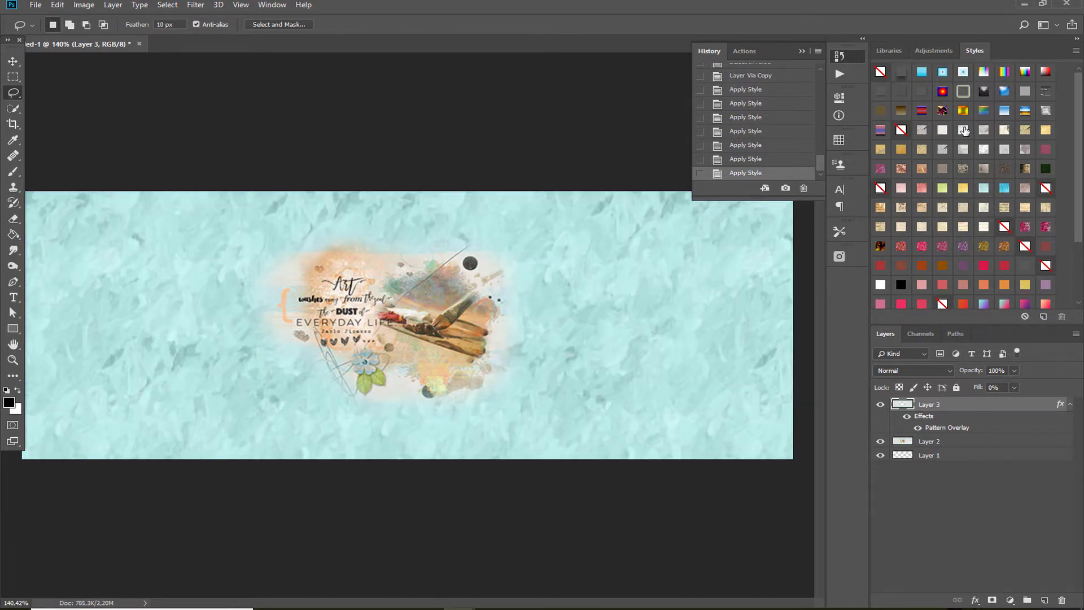
{"action": "left_click", "coordinate": [963, 130]}
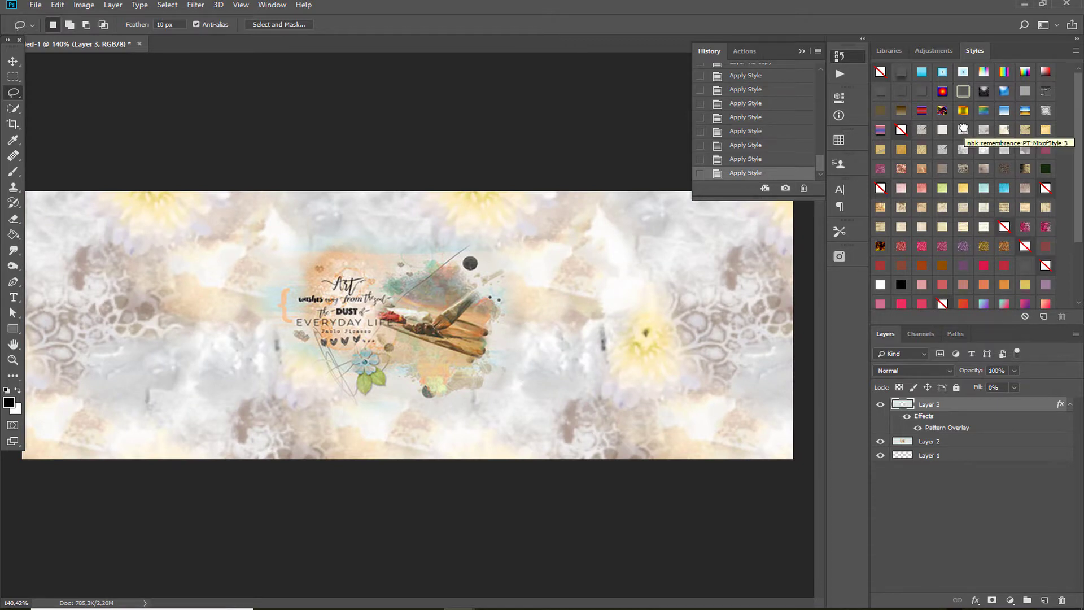
{"action": "left_click", "coordinate": [1006, 130]}
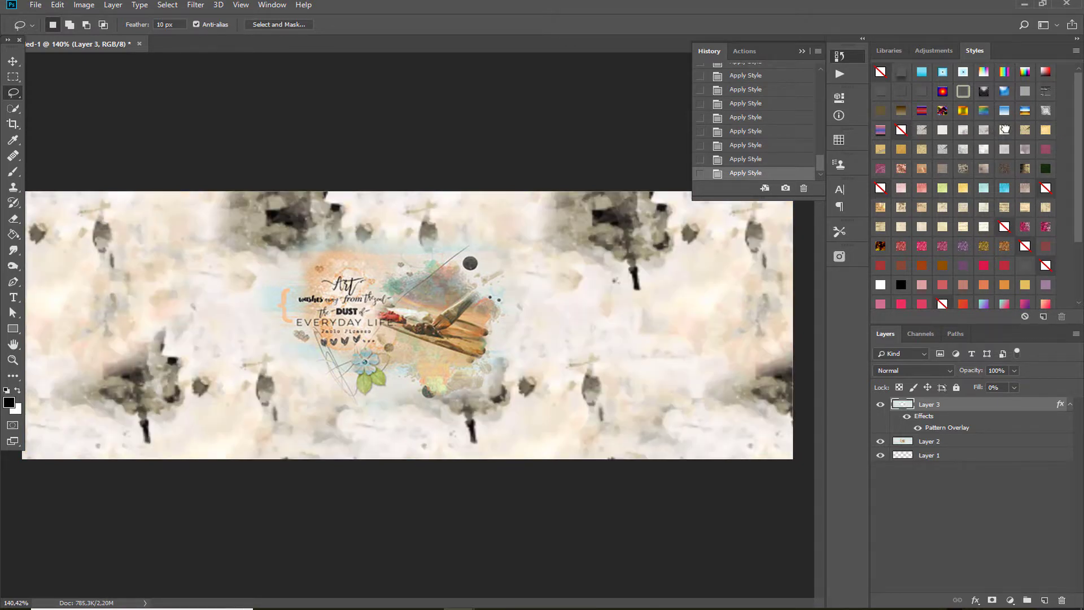
Apply the cream handwritten-script style to the copied background layer and open its Pattern Overlay settings
{"action": "left_click", "coordinate": [1026, 206]}
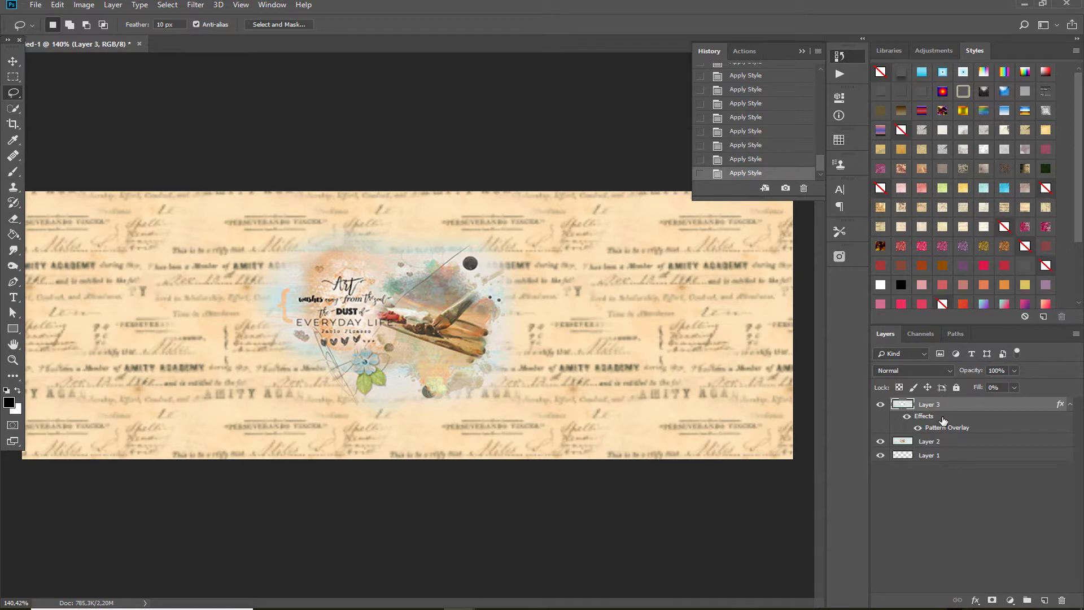
{"action": "double_click", "coordinate": [936, 429]}
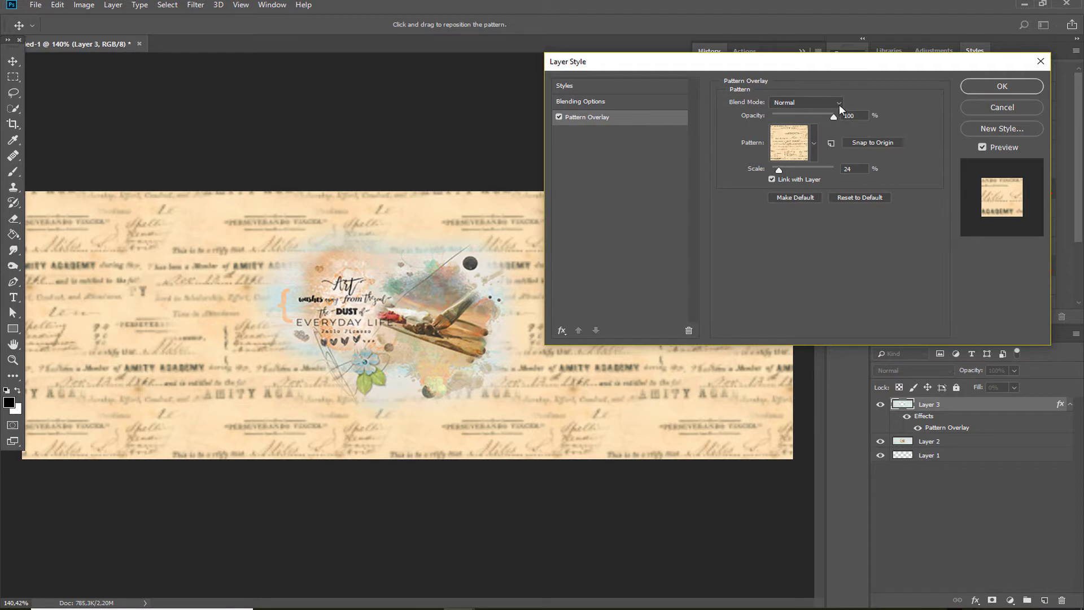
Try the Multiply, Screen and Soft Light blend modes on the script pattern overlay
{"action": "left_click", "coordinate": [840, 104]}
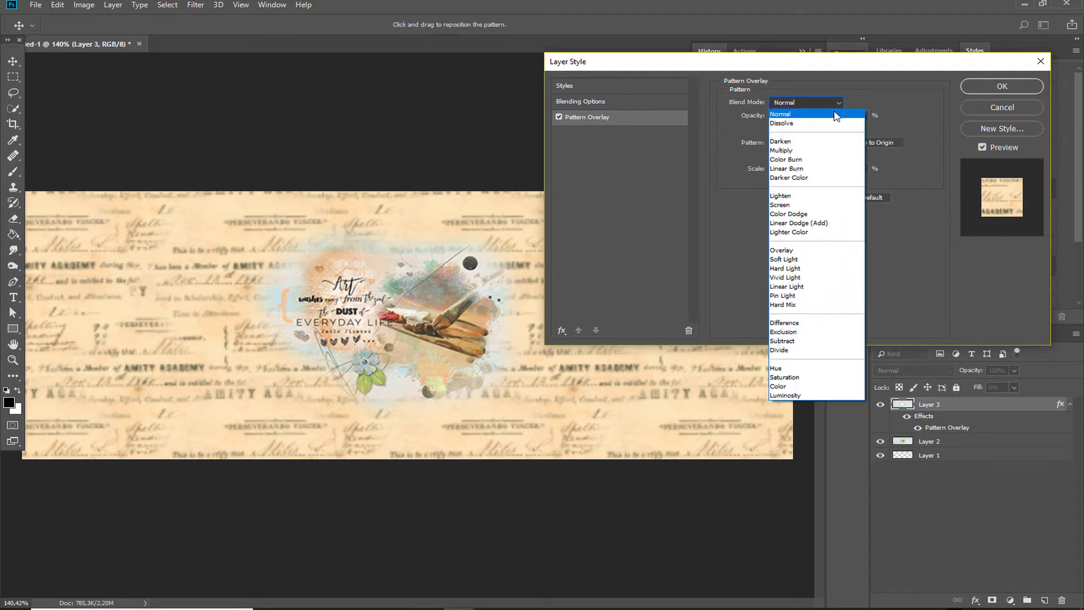
{"action": "left_click", "coordinate": [801, 151]}
{"action": "left_click", "coordinate": [840, 104]}
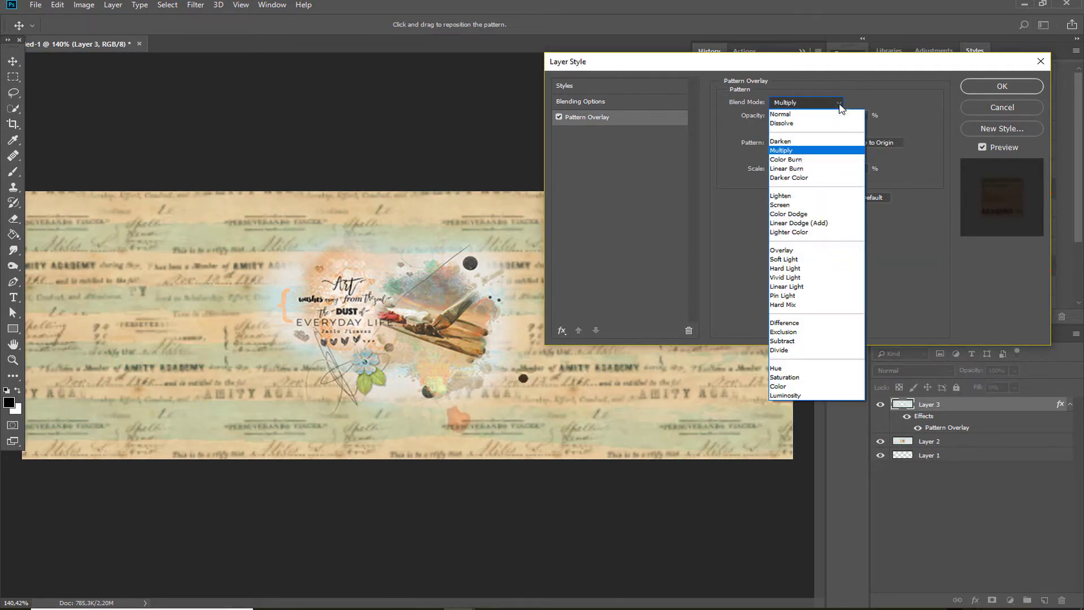
{"action": "left_click", "coordinate": [805, 205]}
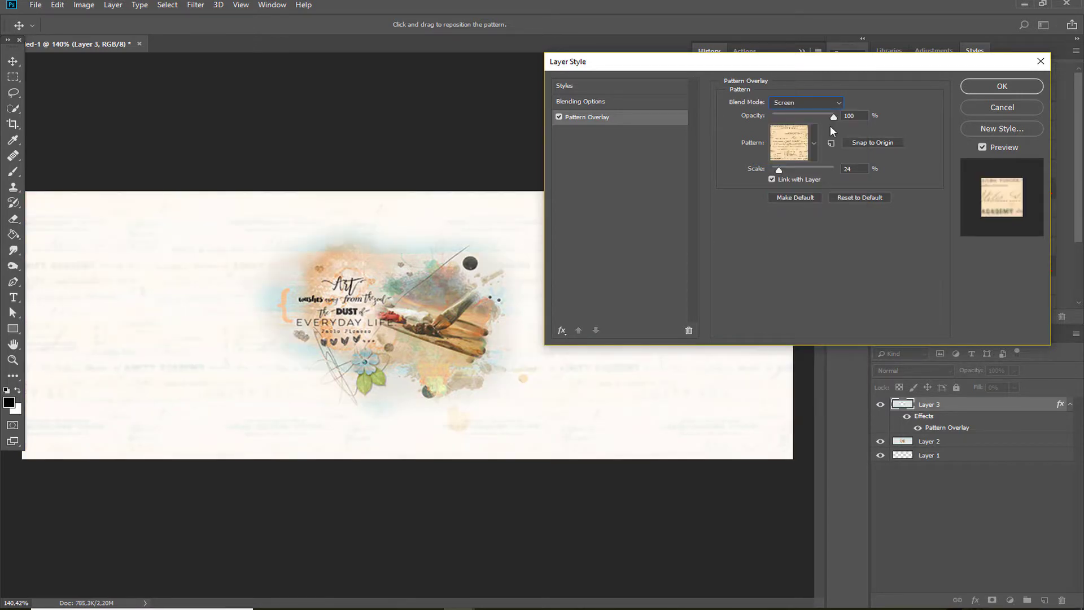
{"action": "left_click", "coordinate": [839, 105]}
{"action": "left_click", "coordinate": [809, 258]}
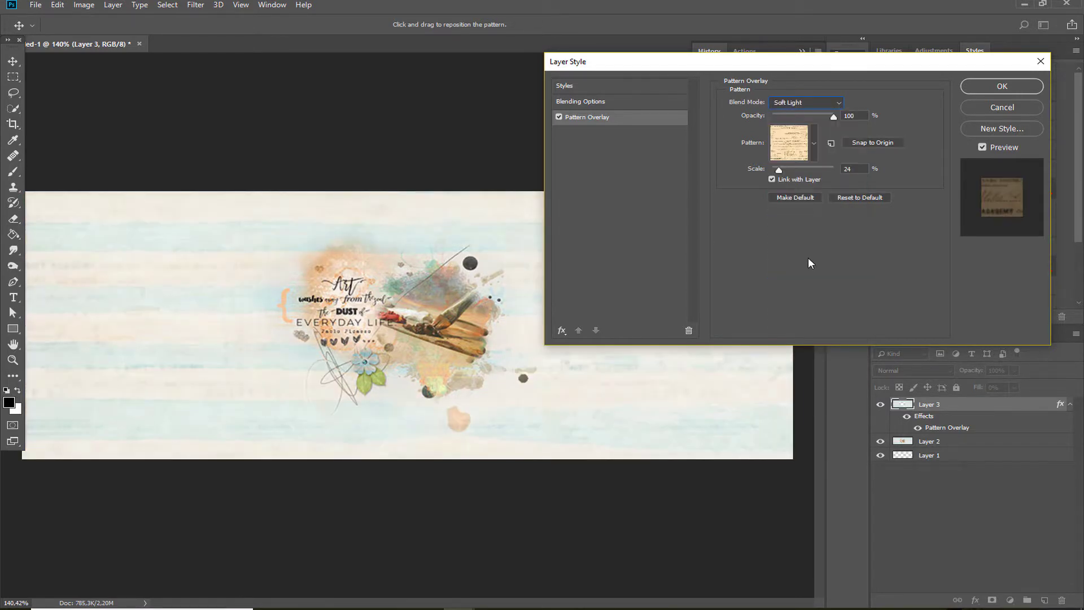
Set the script pattern overlay to Multiply at 34% opacity and 5% scale, and accept the layer style
{"action": "left_click", "coordinate": [839, 104]}
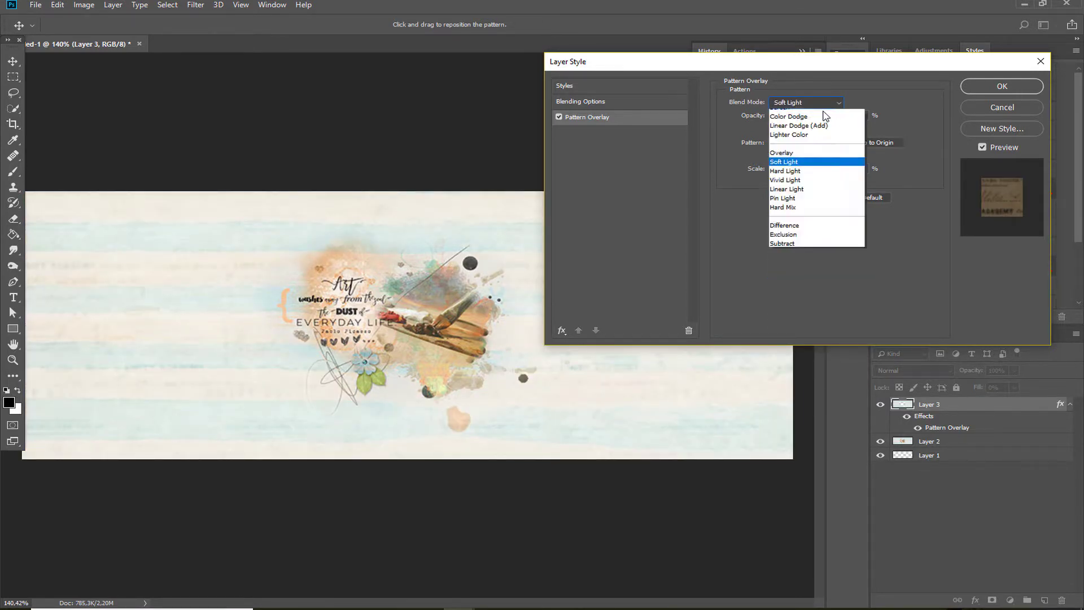
{"action": "left_click", "coordinate": [812, 151]}
{"action": "left_click_drag", "start_coordinate": [831, 116], "coordinate": [797, 120]}
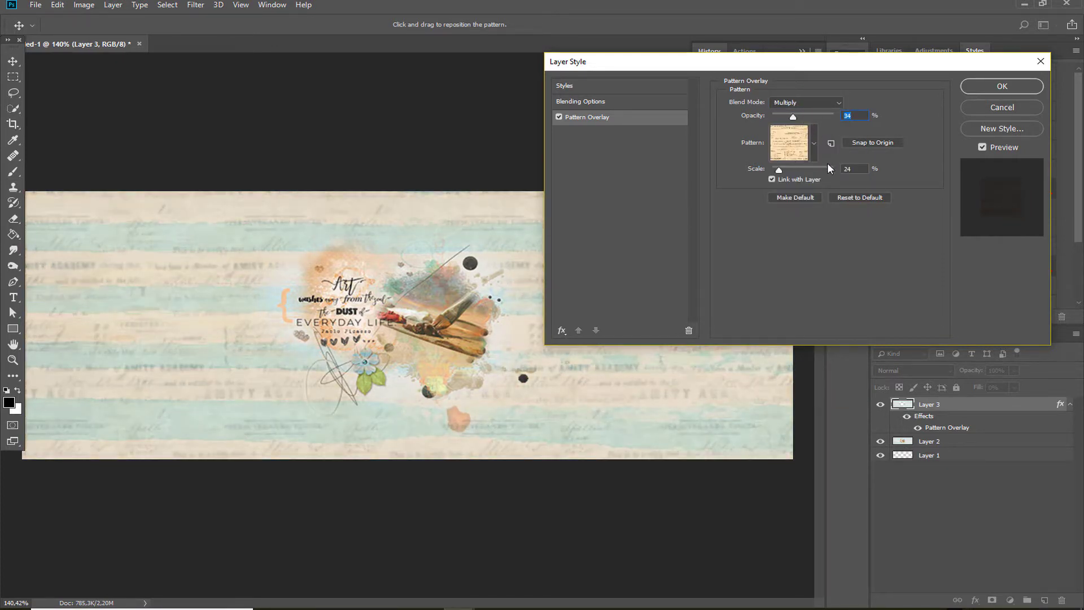
{"action": "mouse_move", "coordinate": [778, 169]}
{"action": "left_mouse_down"}
{"action": "mouse_move", "coordinate": [791, 168]}
{"action": "mouse_move", "coordinate": [774, 171]}
{"action": "left_mouse_up"}
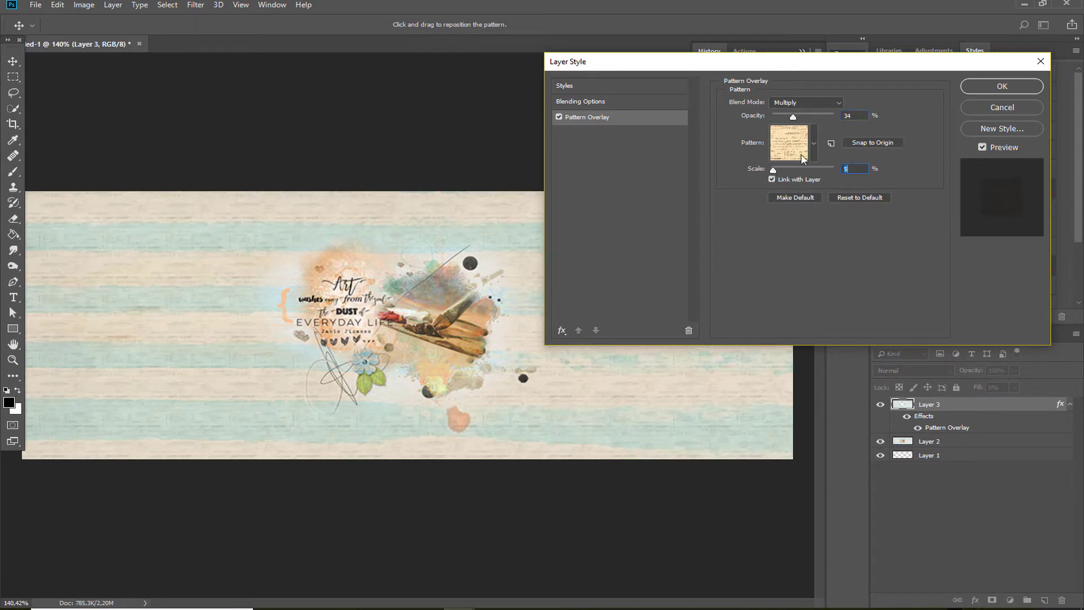
{"action": "left_click", "coordinate": [1001, 86]}
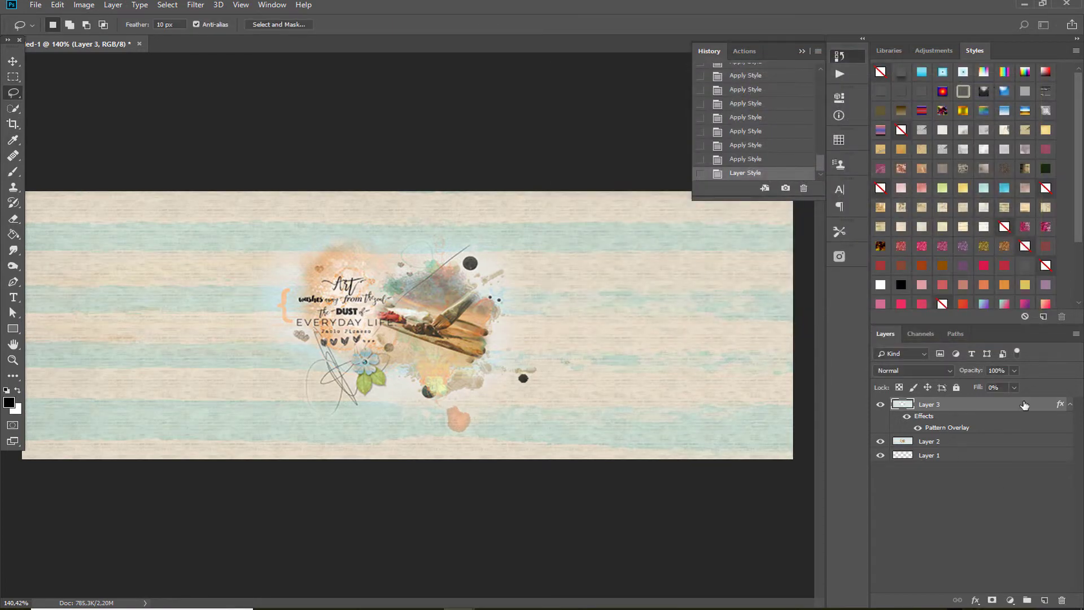
Rasterize the layer style of the copied background layer, Layer 3
{"action": "right_click", "coordinate": [932, 416]}
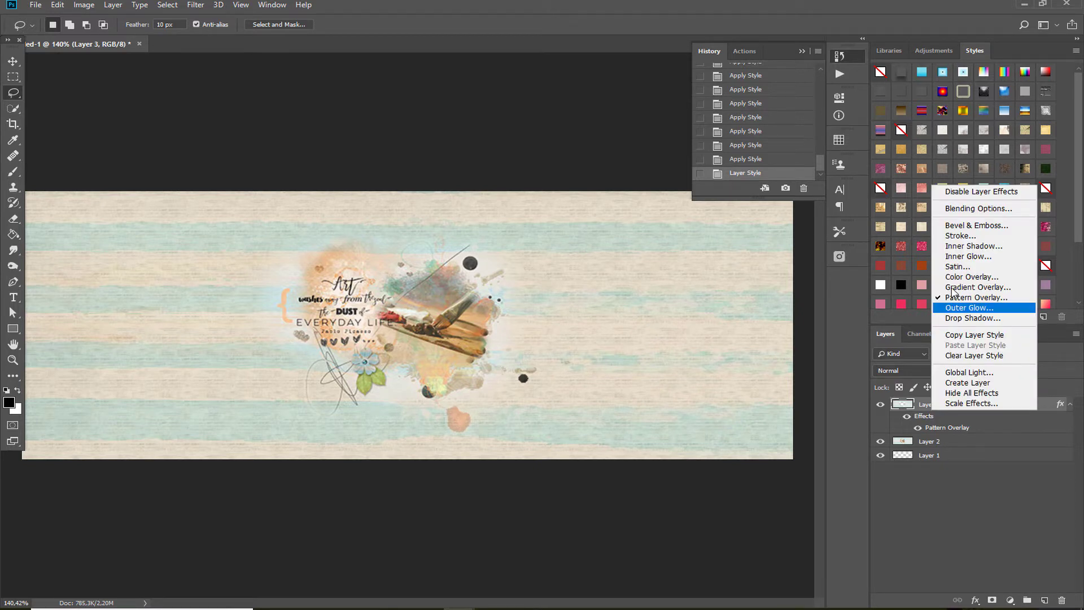
{"action": "left_click", "coordinate": [956, 422]}
{"action": "right_click", "coordinate": [942, 408]}
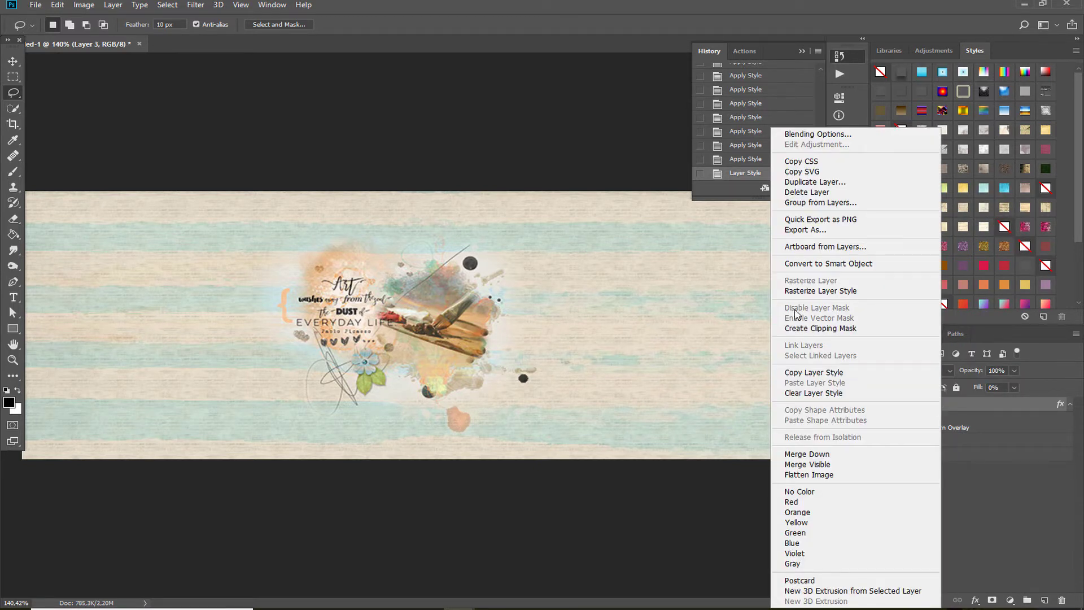
{"action": "left_click", "coordinate": [796, 292]}
Try the Color Dodge blend mode on Layer 3, and set its blending to Multiply
{"action": "left_click", "coordinate": [919, 371]}
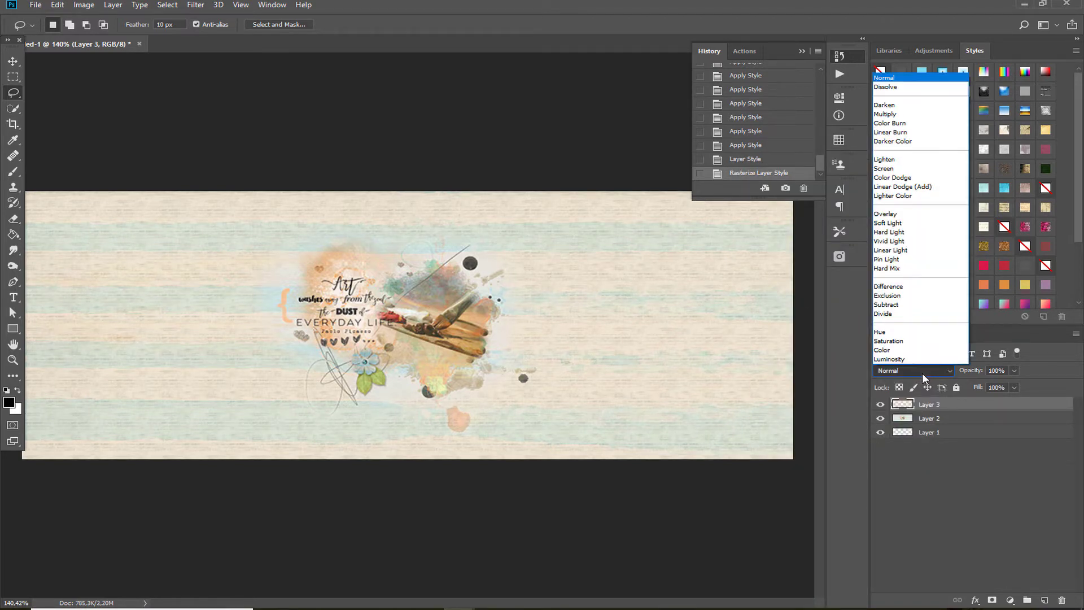
{"action": "left_click", "coordinate": [913, 178]}
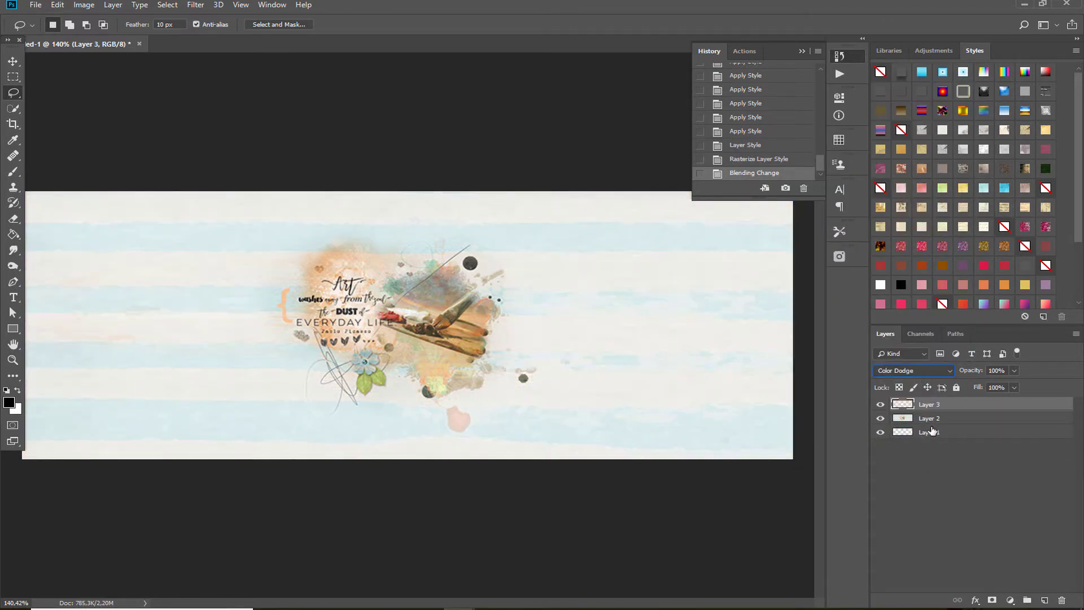
{"action": "left_click", "coordinate": [913, 372]}
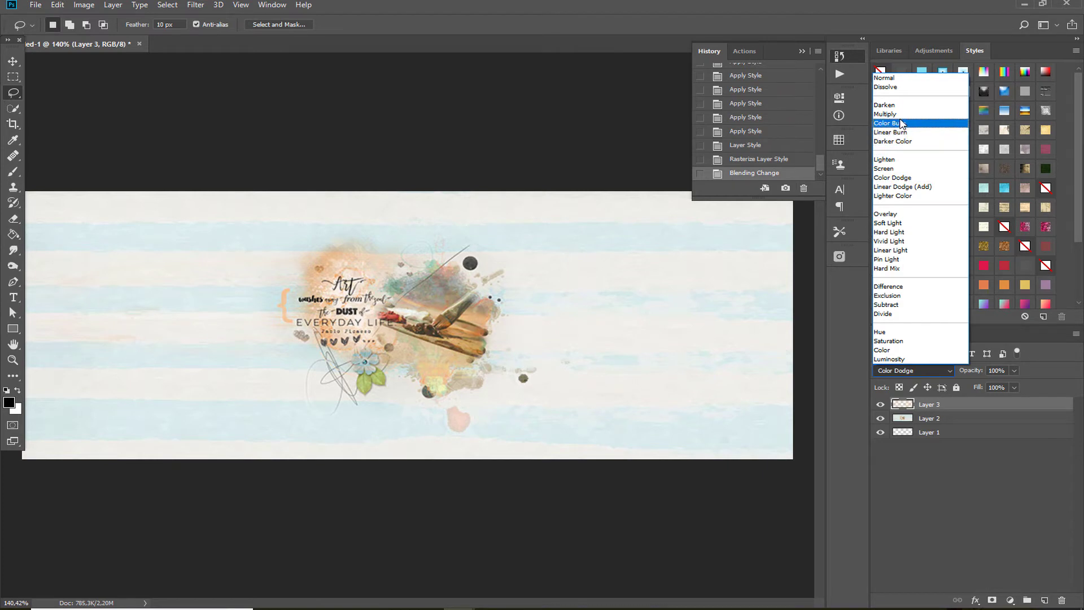
{"action": "left_click", "coordinate": [902, 115]}
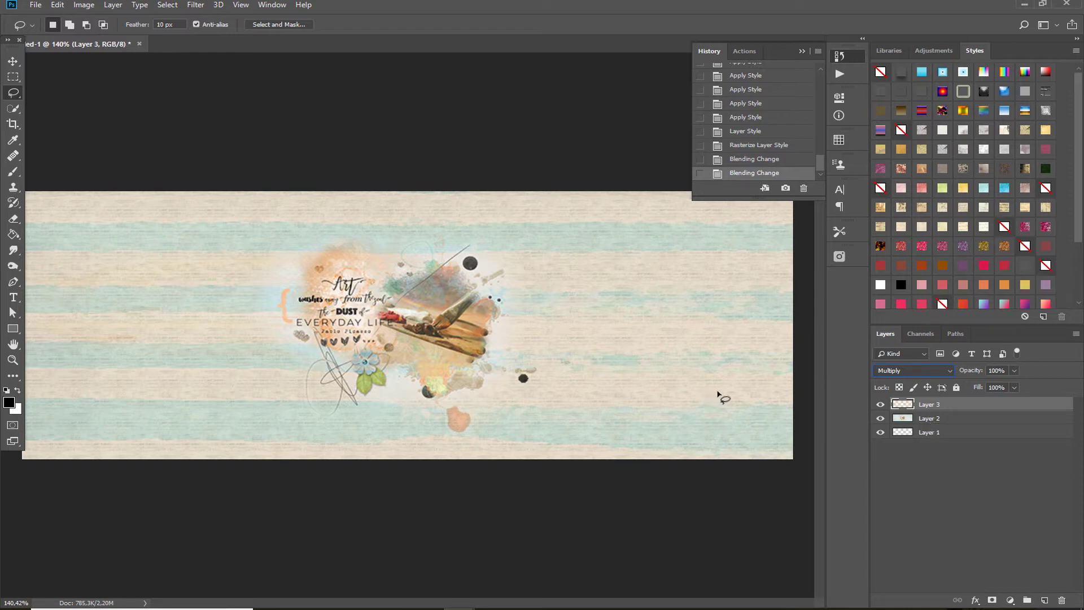
Start Content-Aware Scale on Layer 3 and review the alpha channels offered for protection without choosing one
{"action": "left_click", "coordinate": [13, 60]}
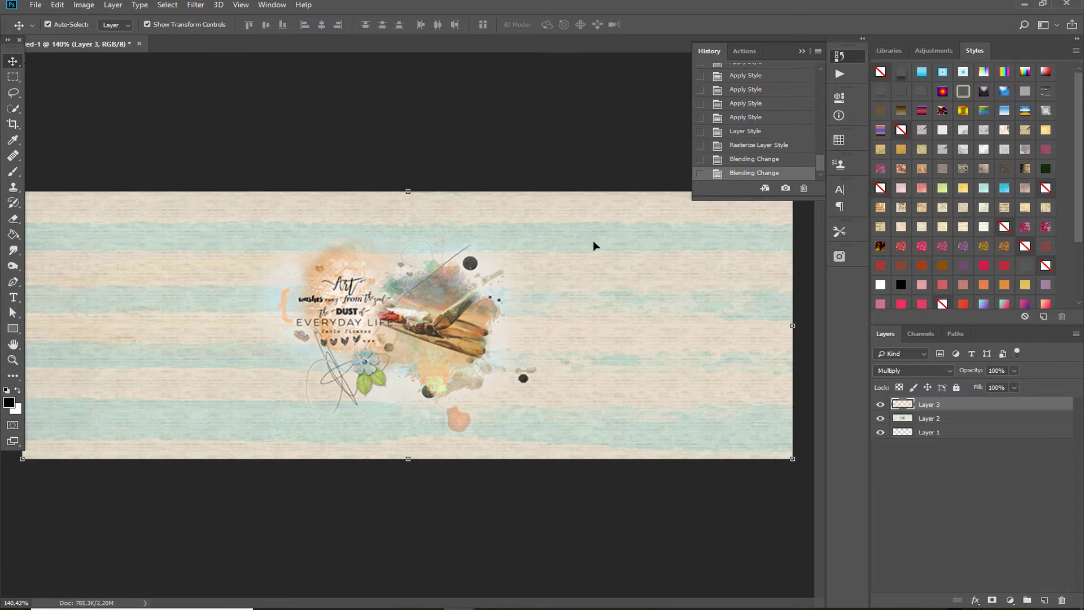
{"action": "left_click", "coordinate": [57, 5]}
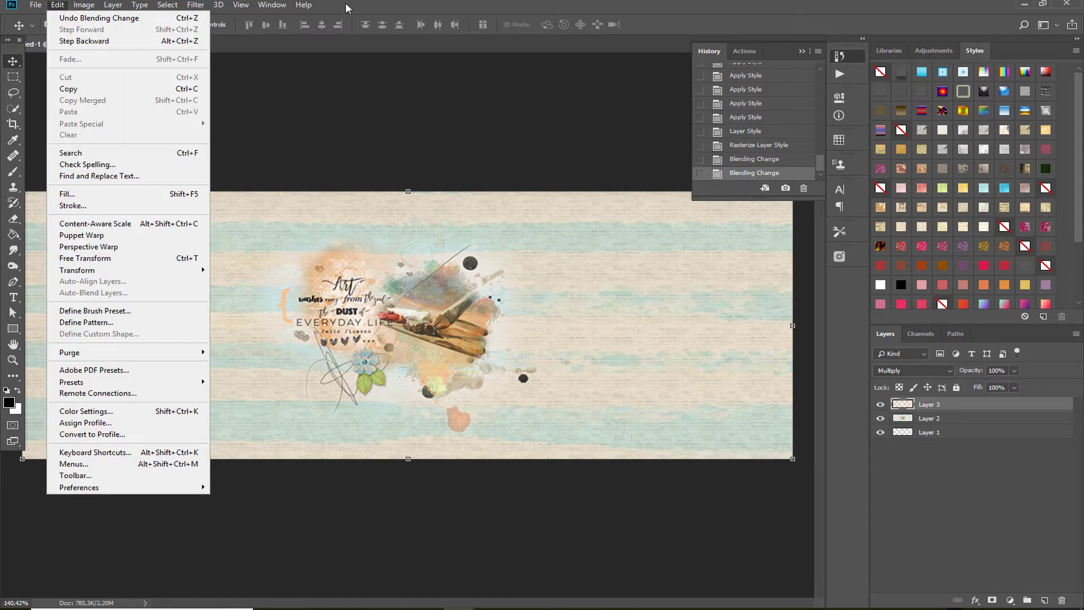
{"action": "mouse_move", "coordinate": [57, 5]}
{"action": "left_click", "coordinate": [586, 249]}
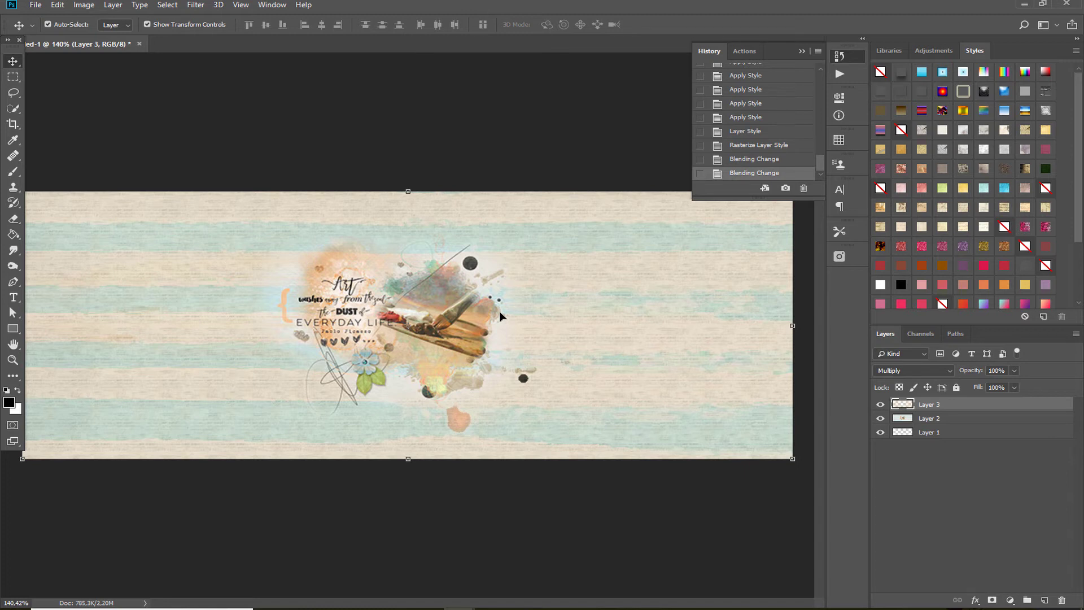
{"action": "left_click", "coordinate": [57, 4]}
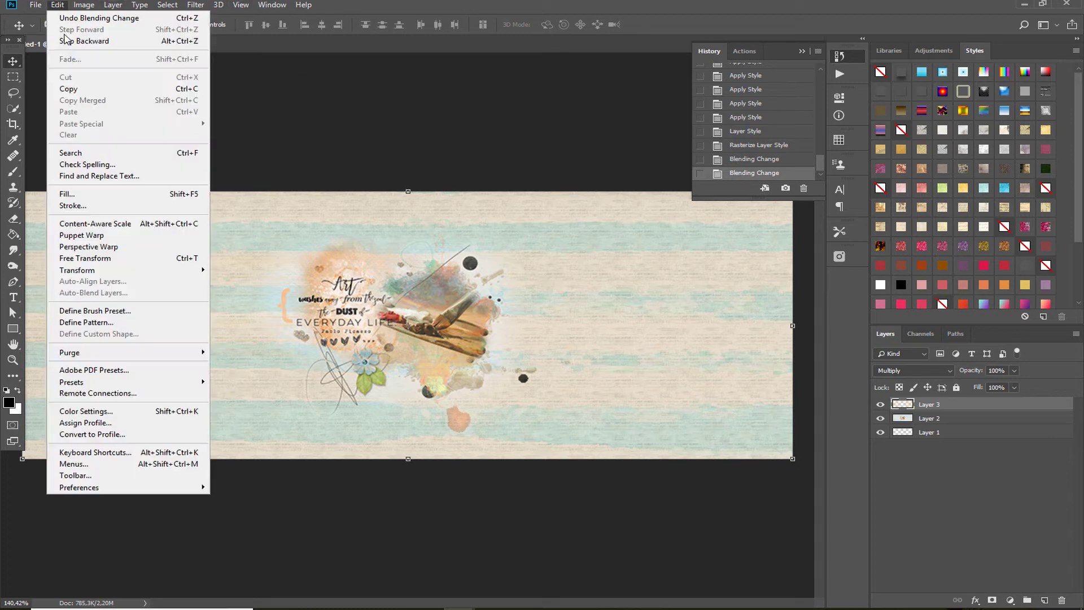
{"action": "left_click", "coordinate": [79, 224]}
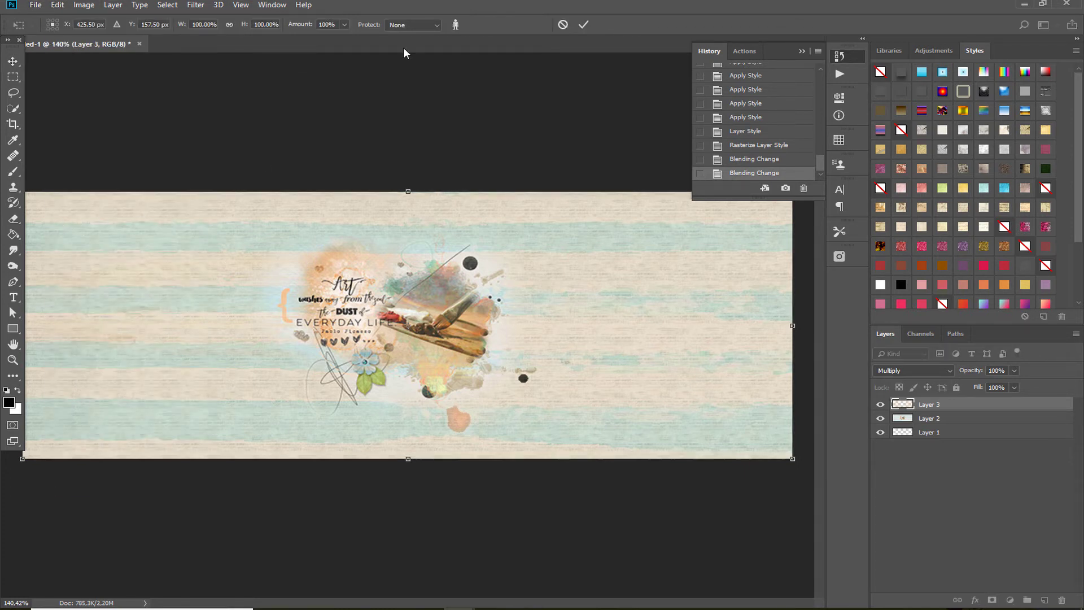
{"action": "left_click", "coordinate": [394, 27]}
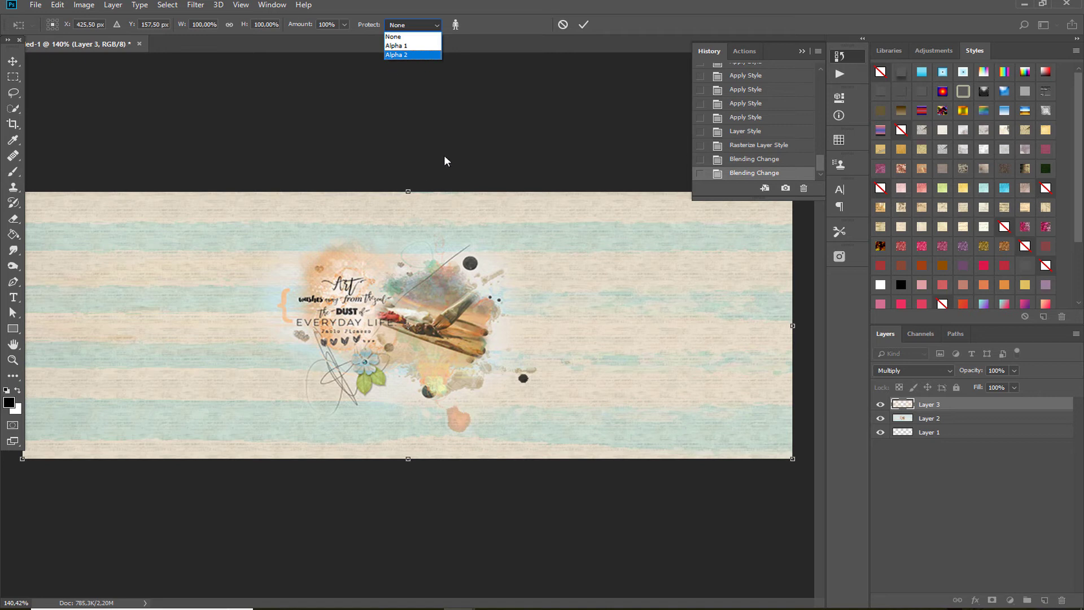
{"action": "left_click", "coordinate": [425, 113]}
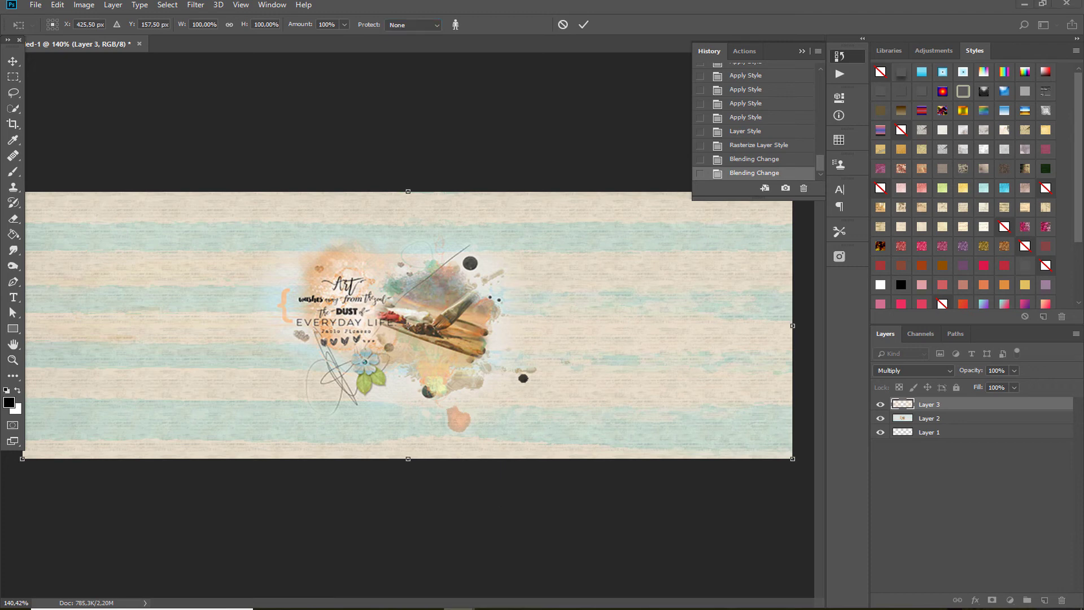
Bring up the IMG_4486.JPG waterfall photo to view its lasso selection, and minimize its window to return to the banner
{"action": "key", "text": "ctrl+Tab"}
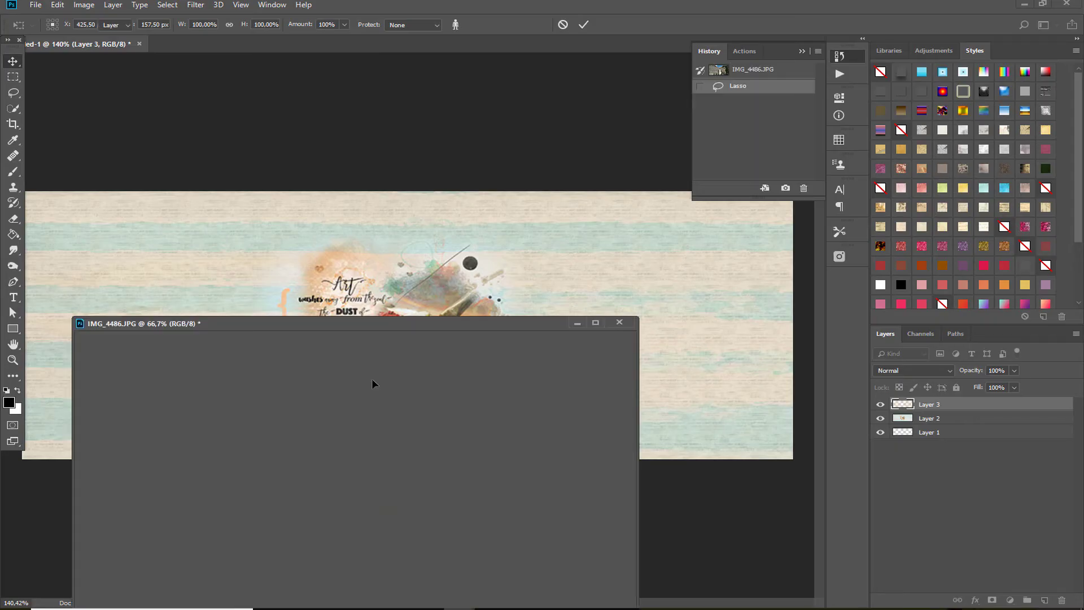
{"action": "left_click_drag", "start_coordinate": [395, 322], "coordinate": [393, 268]}
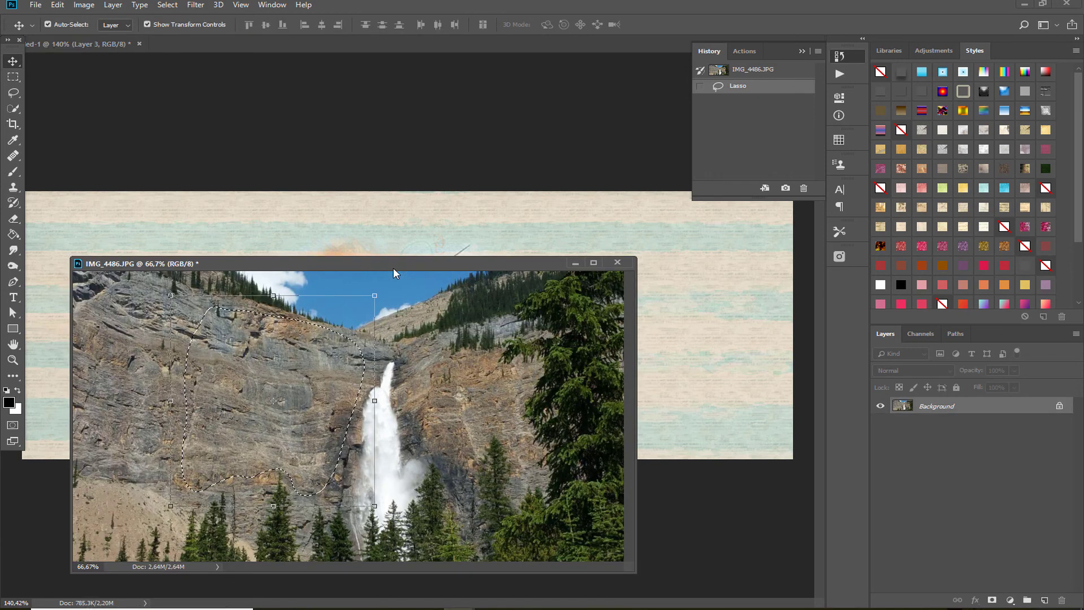
{"action": "left_click", "coordinate": [576, 261]}
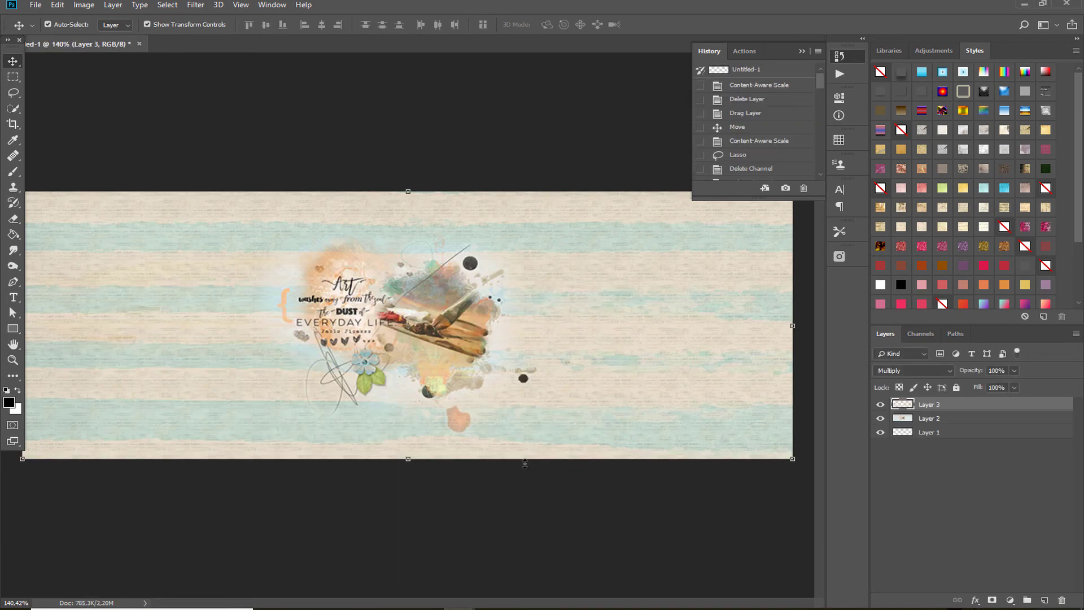